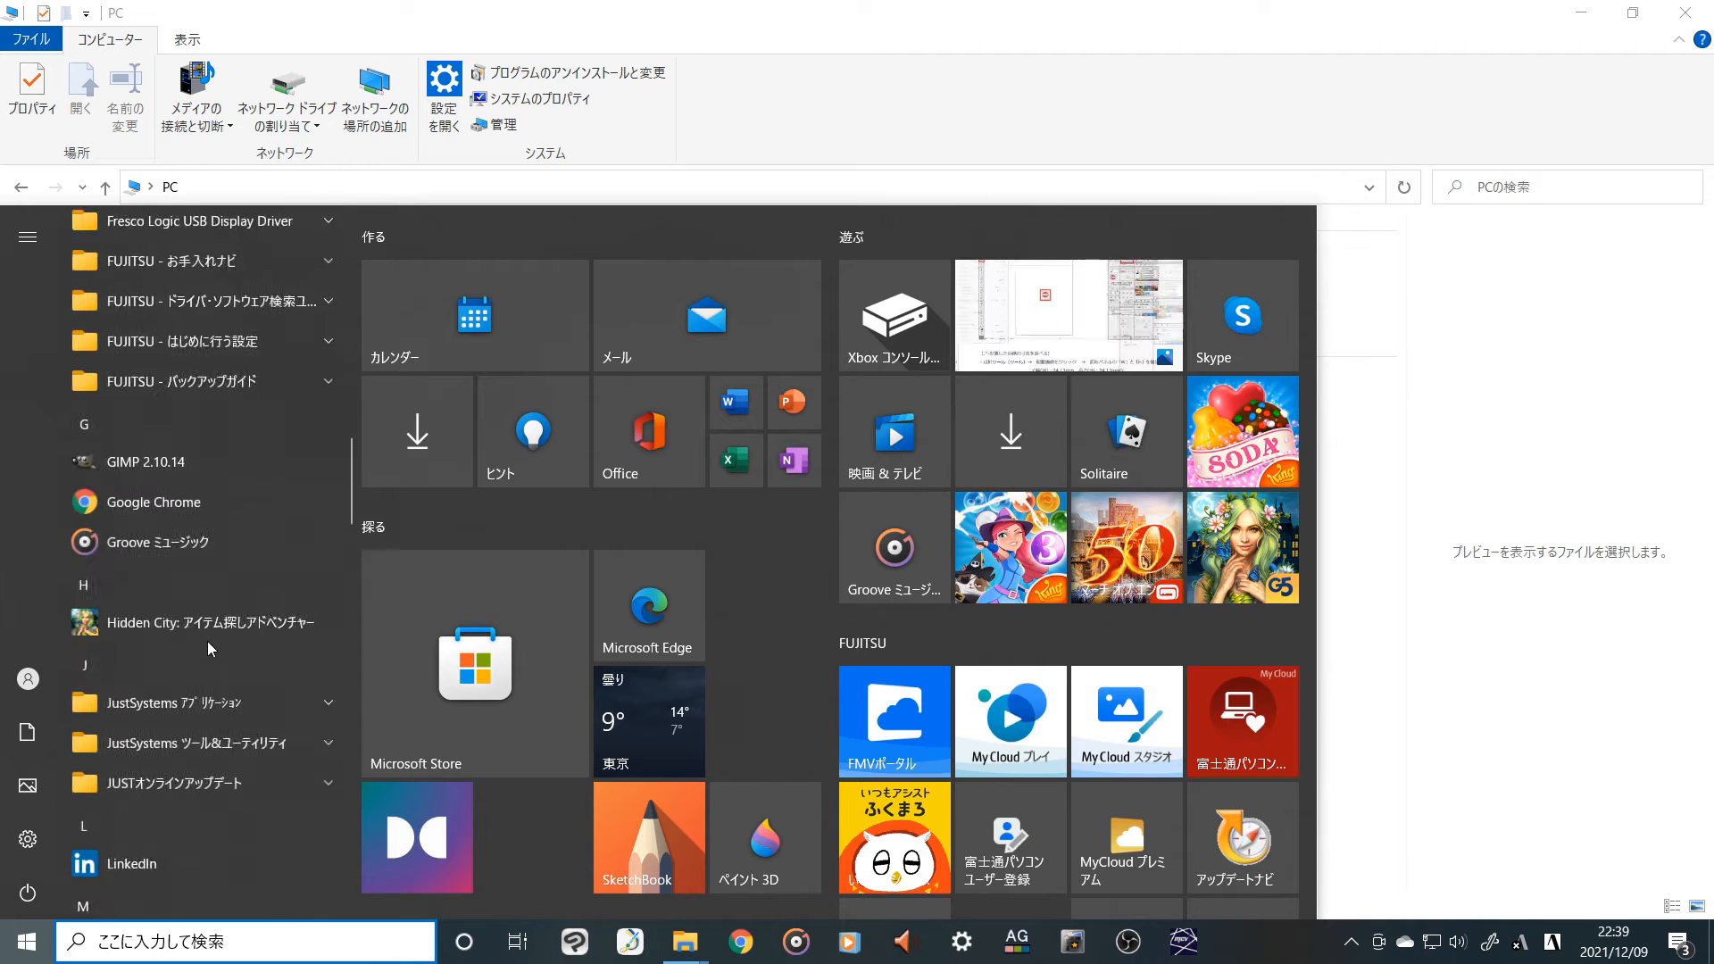
Open the カメラ app, take a photo of the hand-drawn Santa Christmas card, and close the camera.
scroll(208, 641, "down", 10)
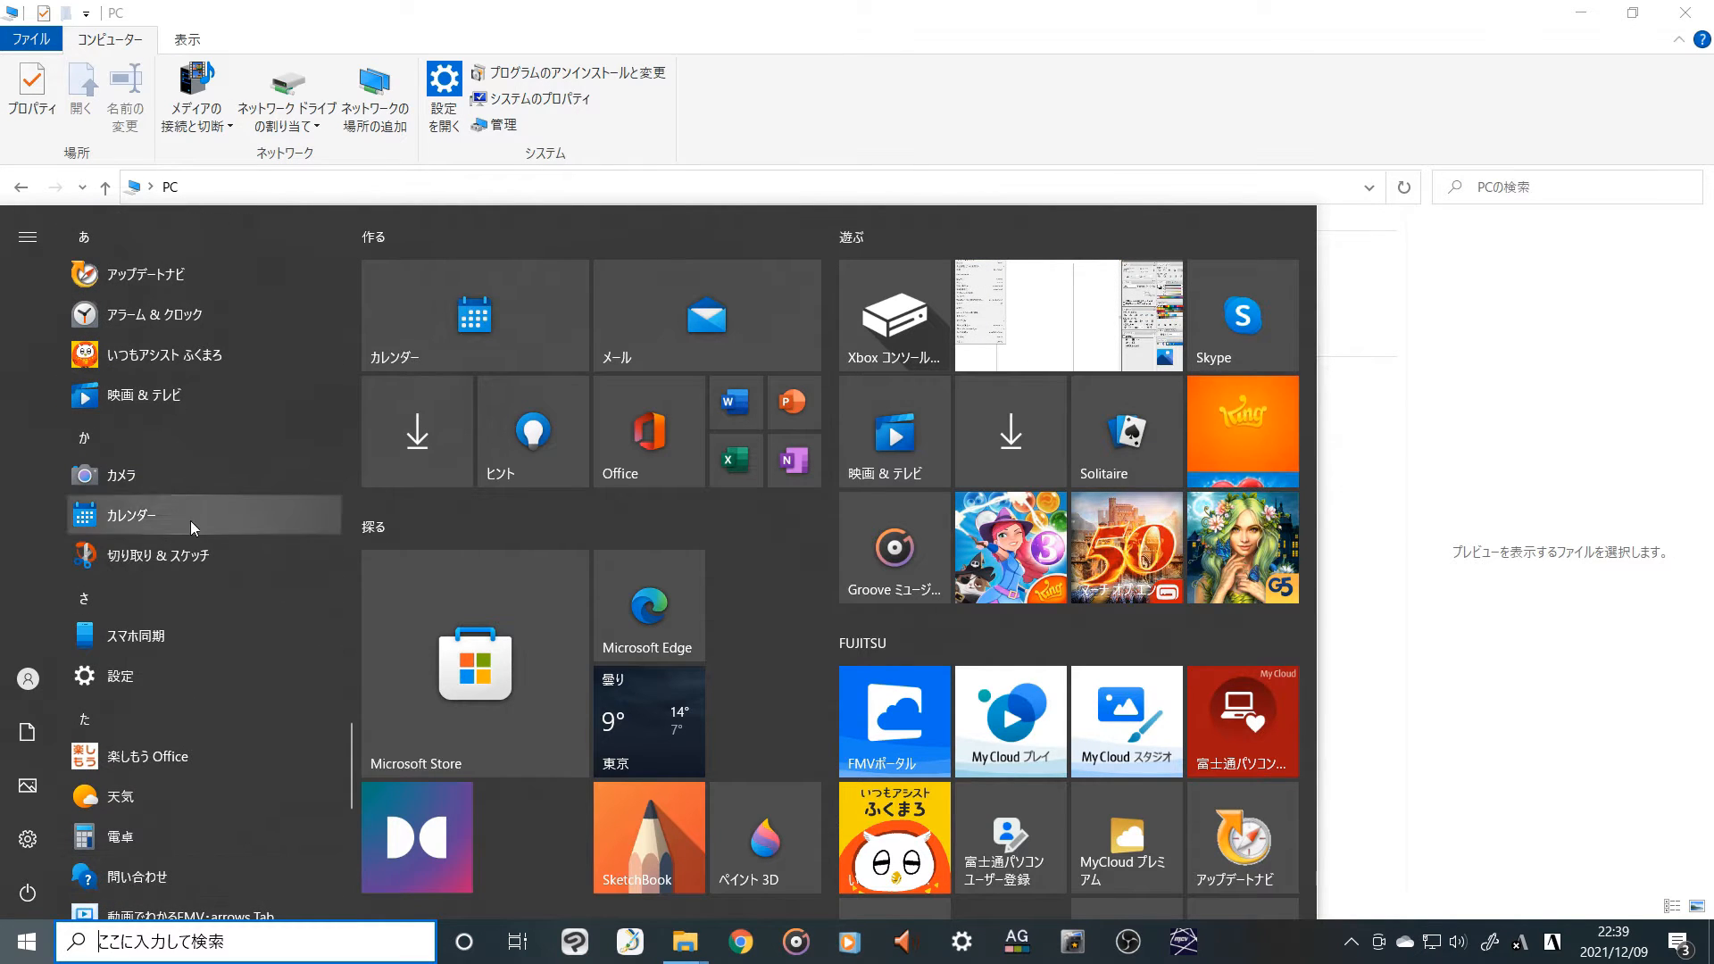
left_click(136, 480)
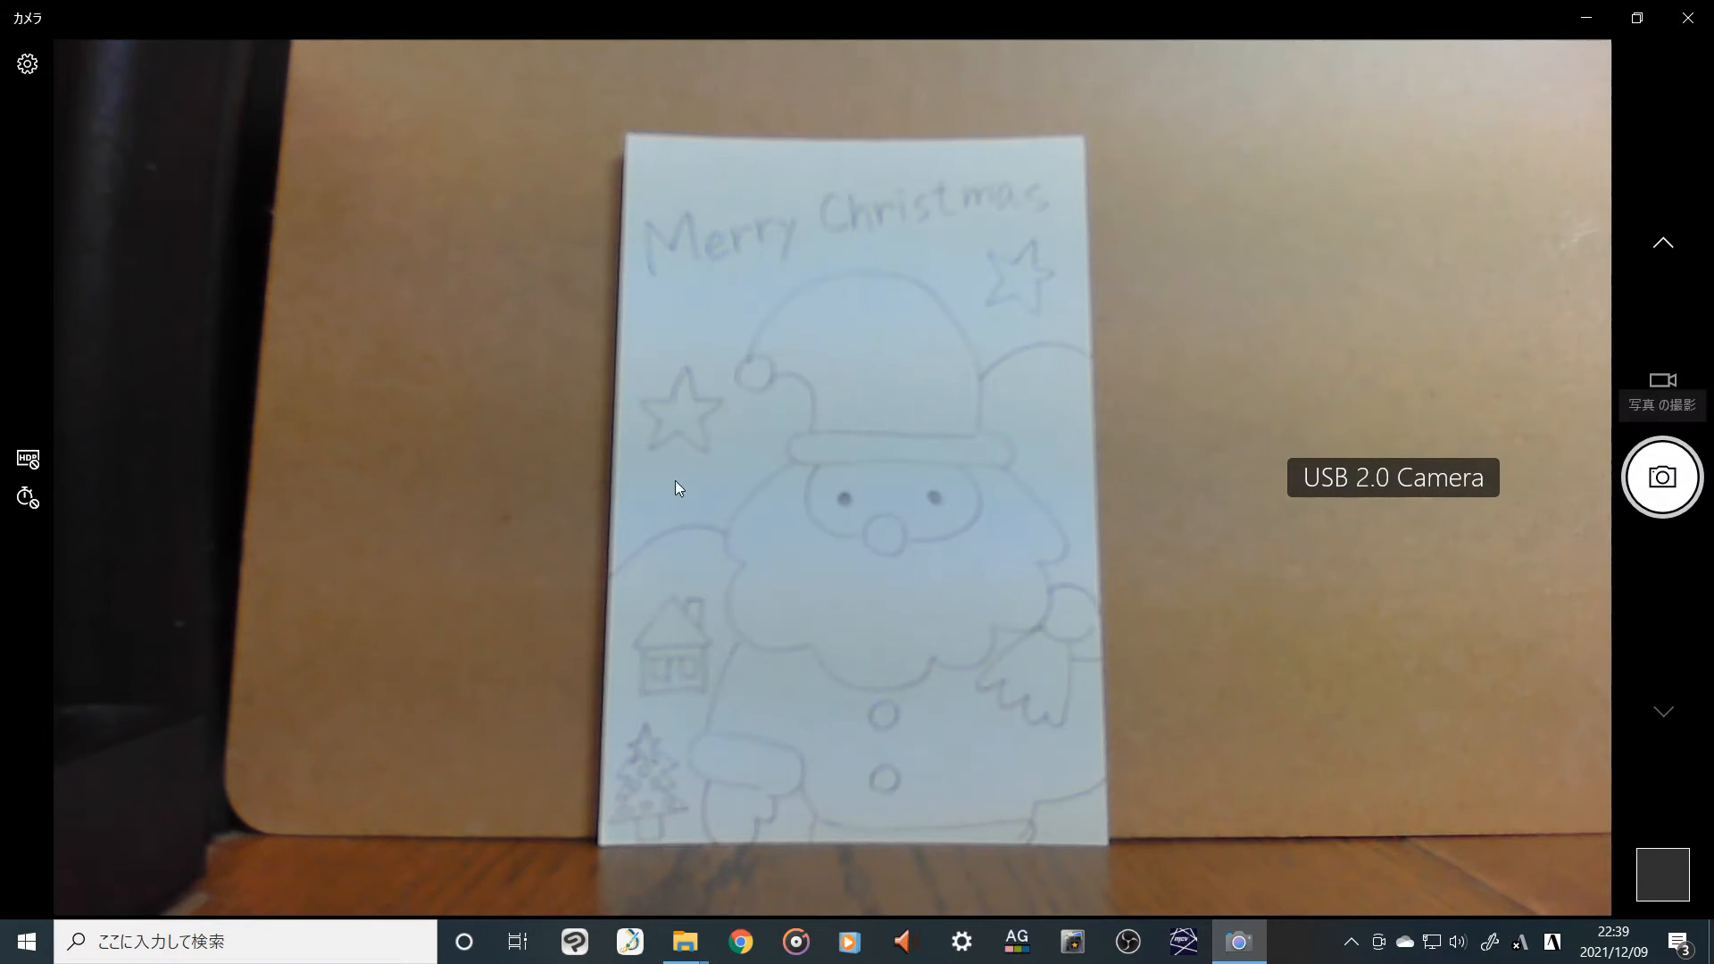
left_click(1644, 495)
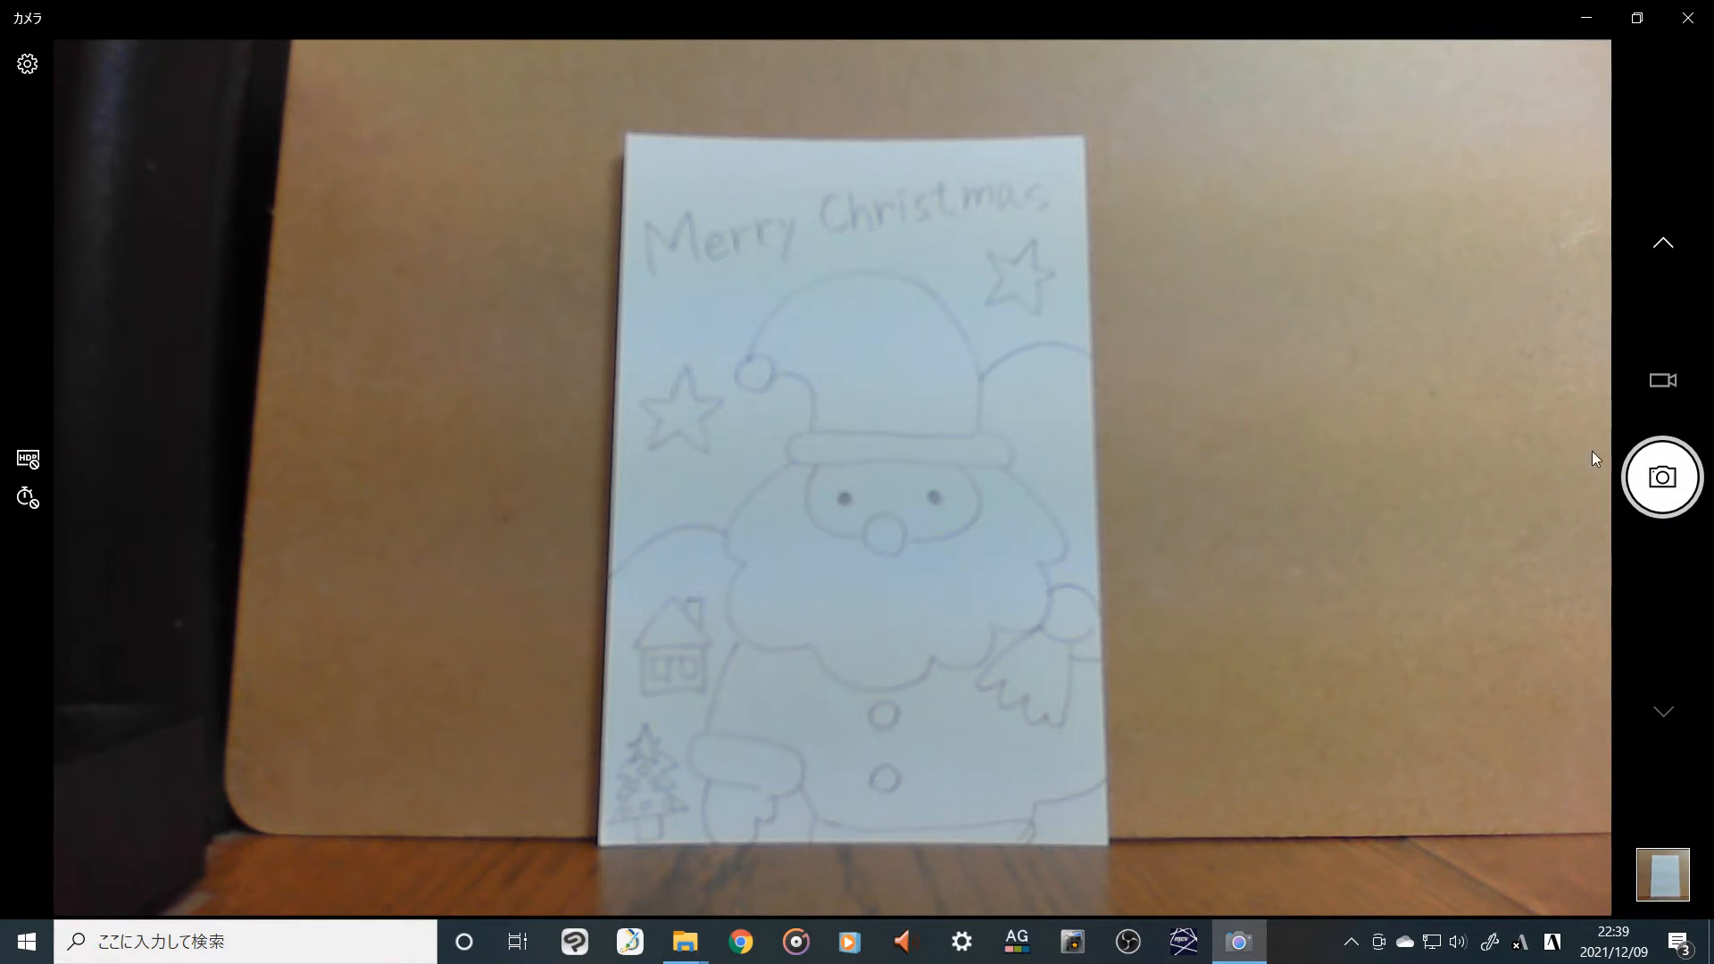
left_click(1683, 34)
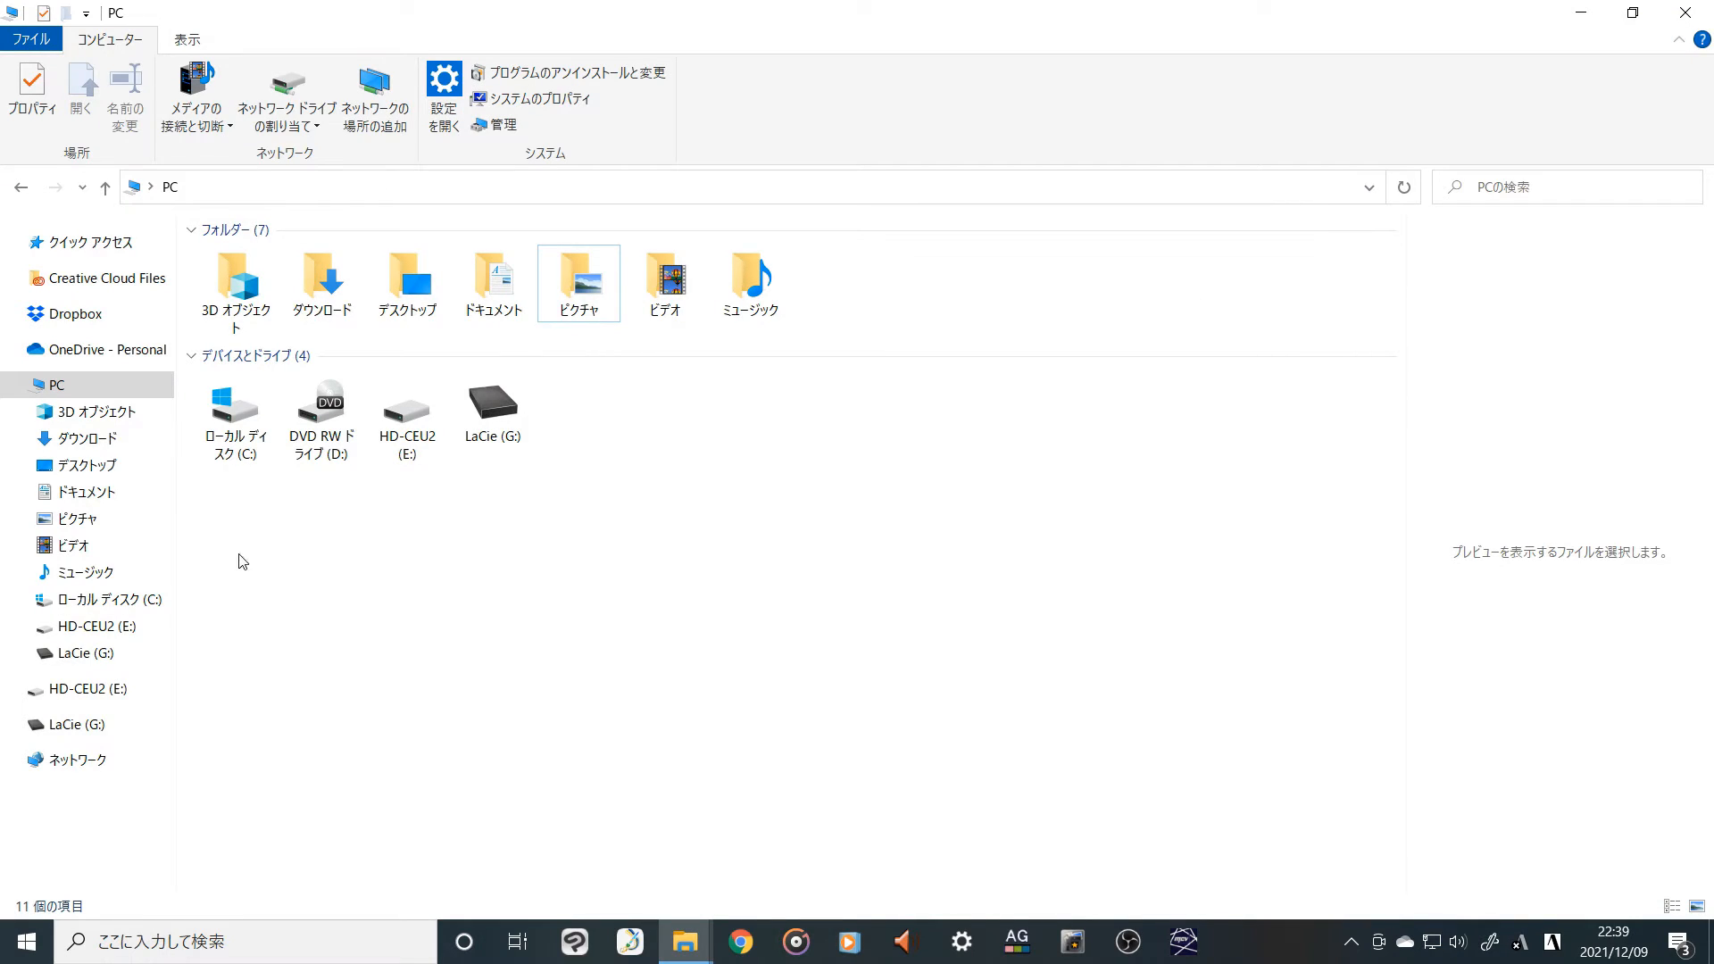
View the captured photo WIN_20211209_22_39_38_Pro.jpg from the カメラ ロール folder in ピクチャ.
left_click(95, 519)
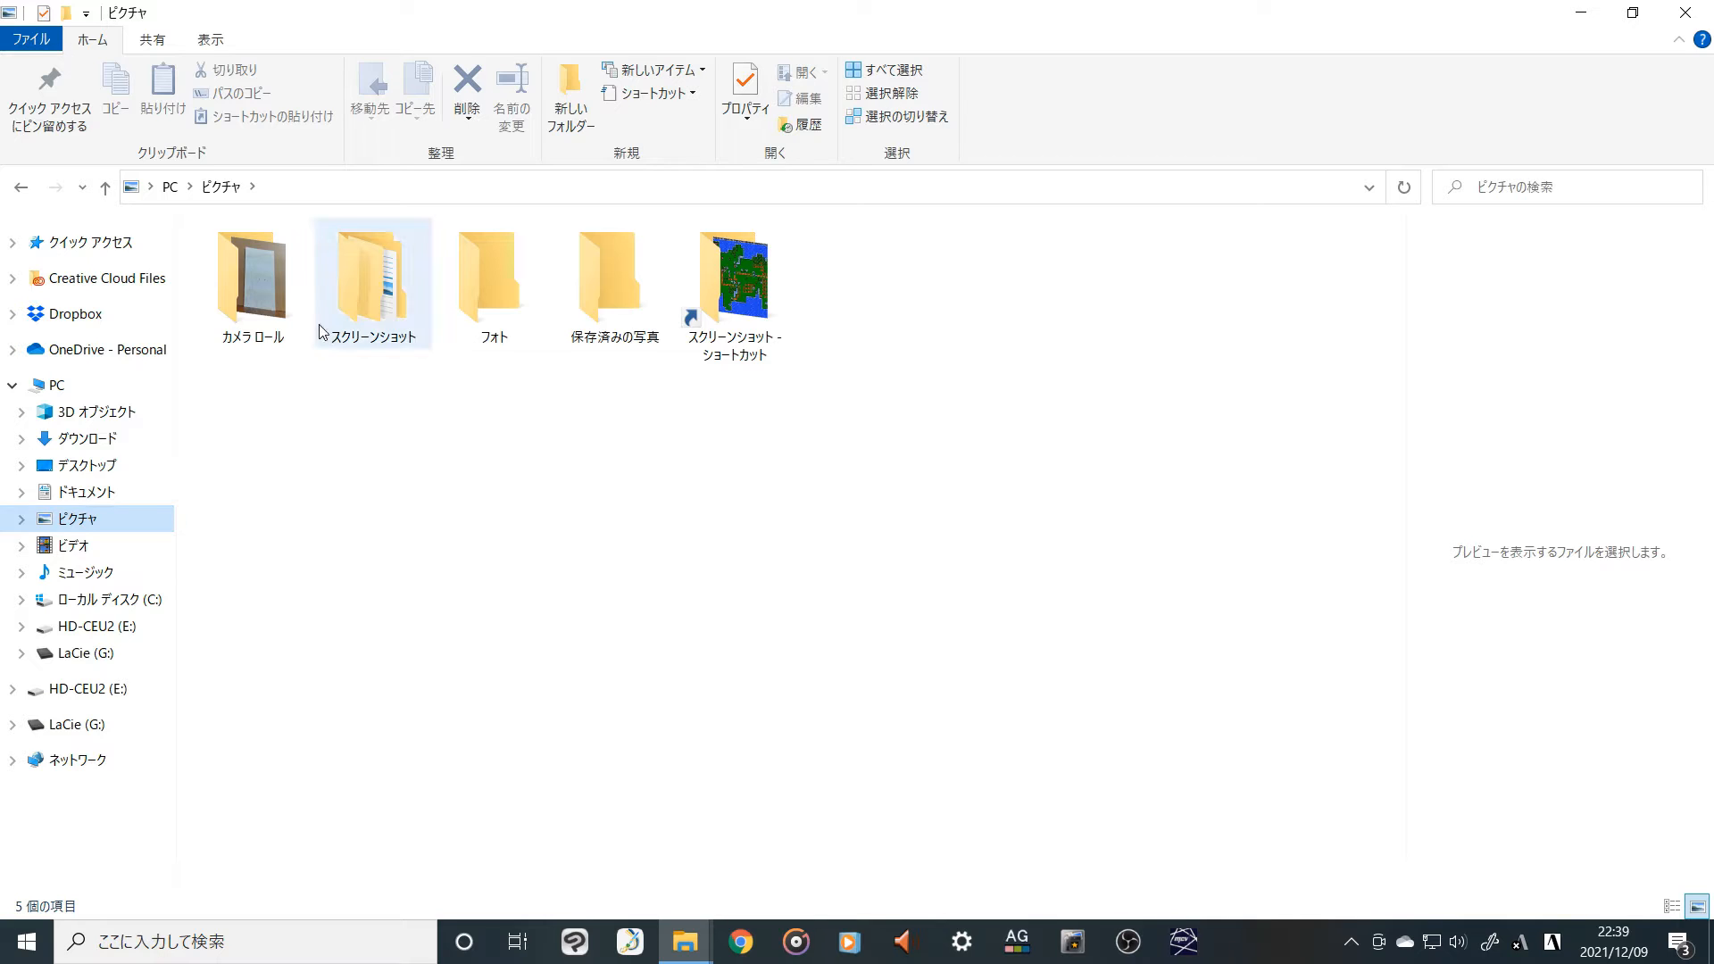
double_click(256, 343)
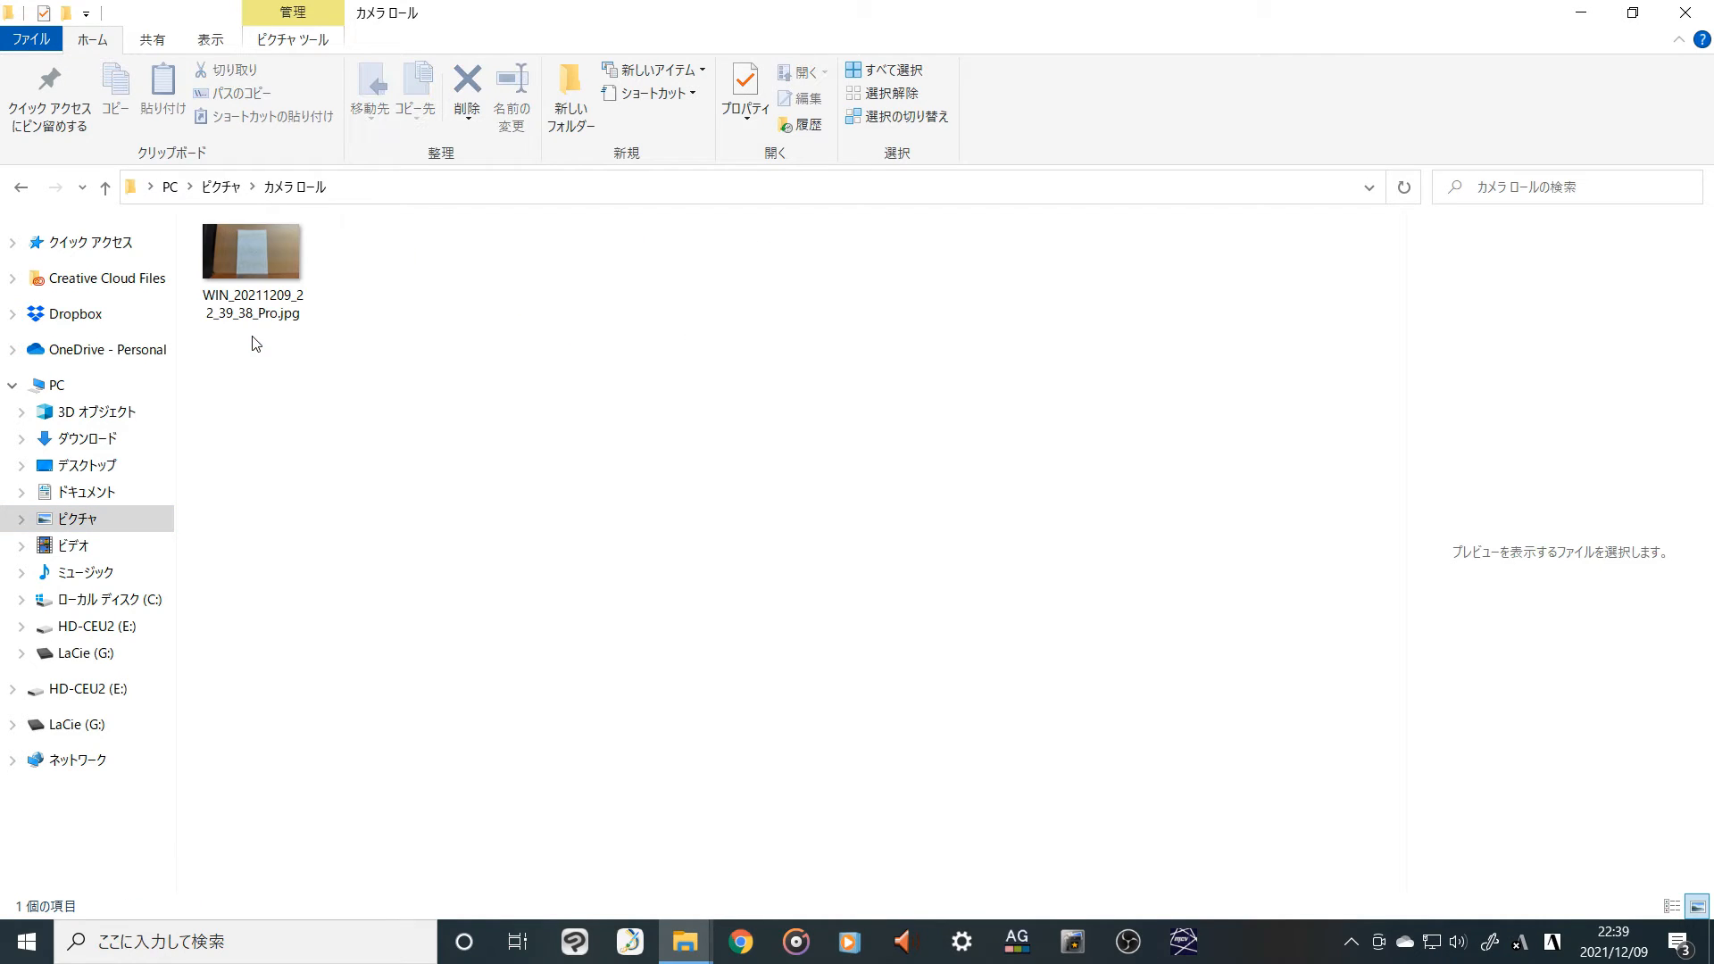
double_click(288, 306)
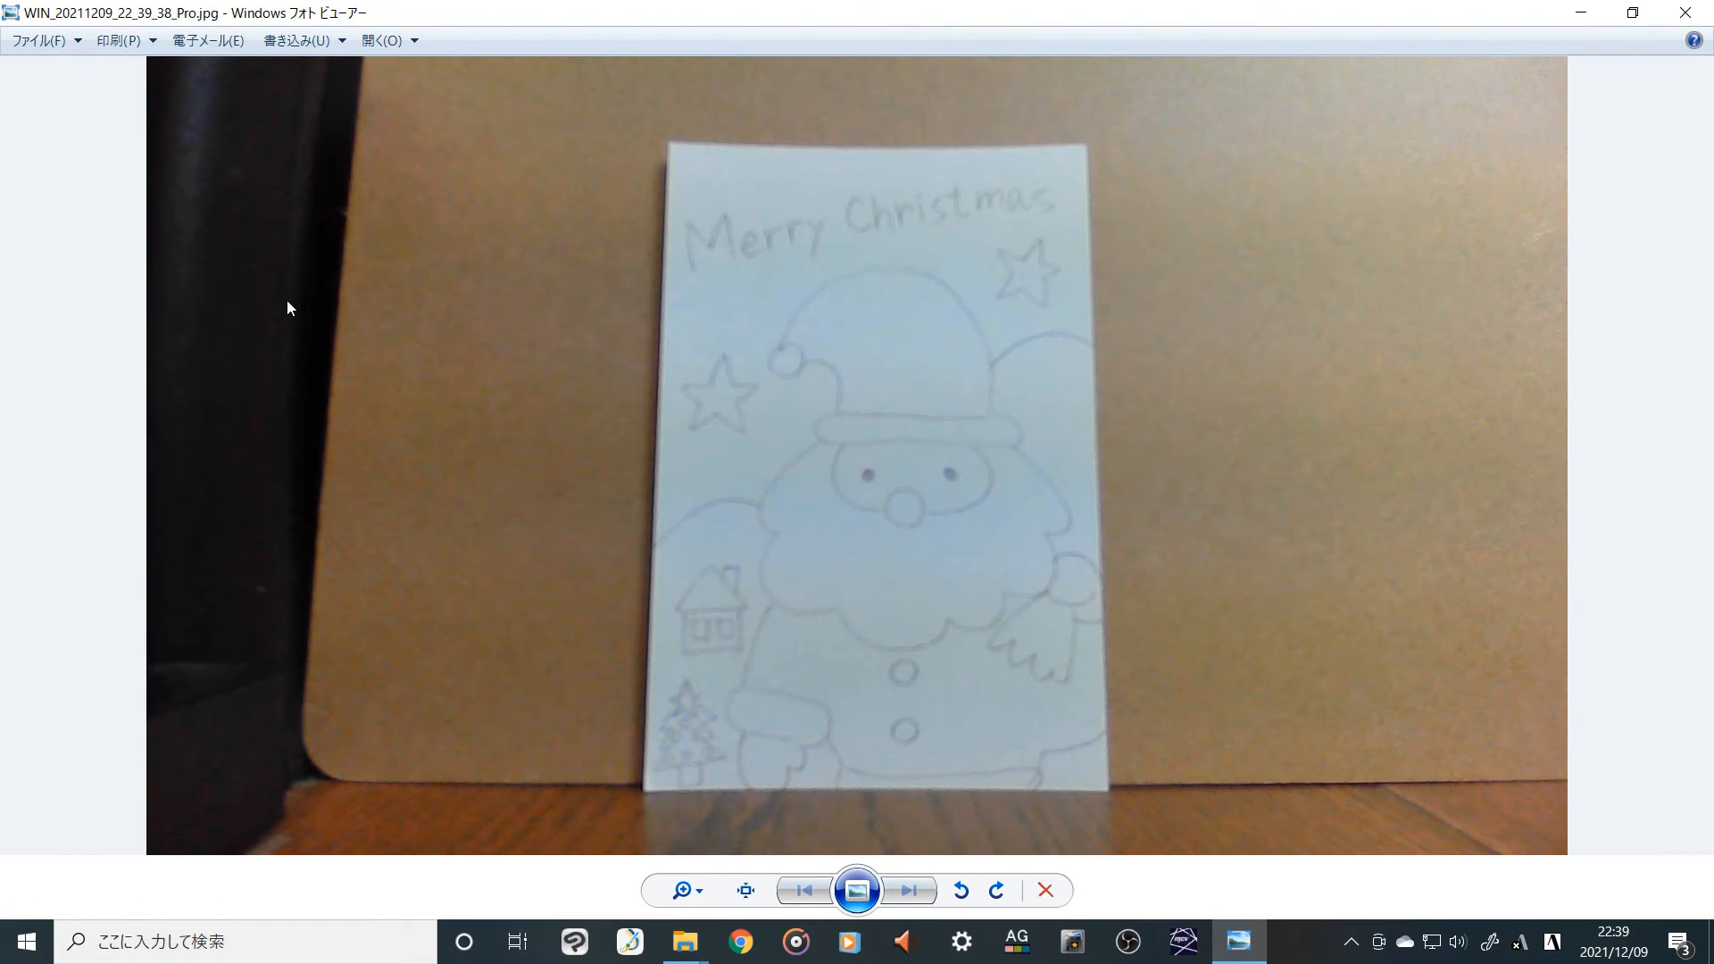
left_click(1685, 12)
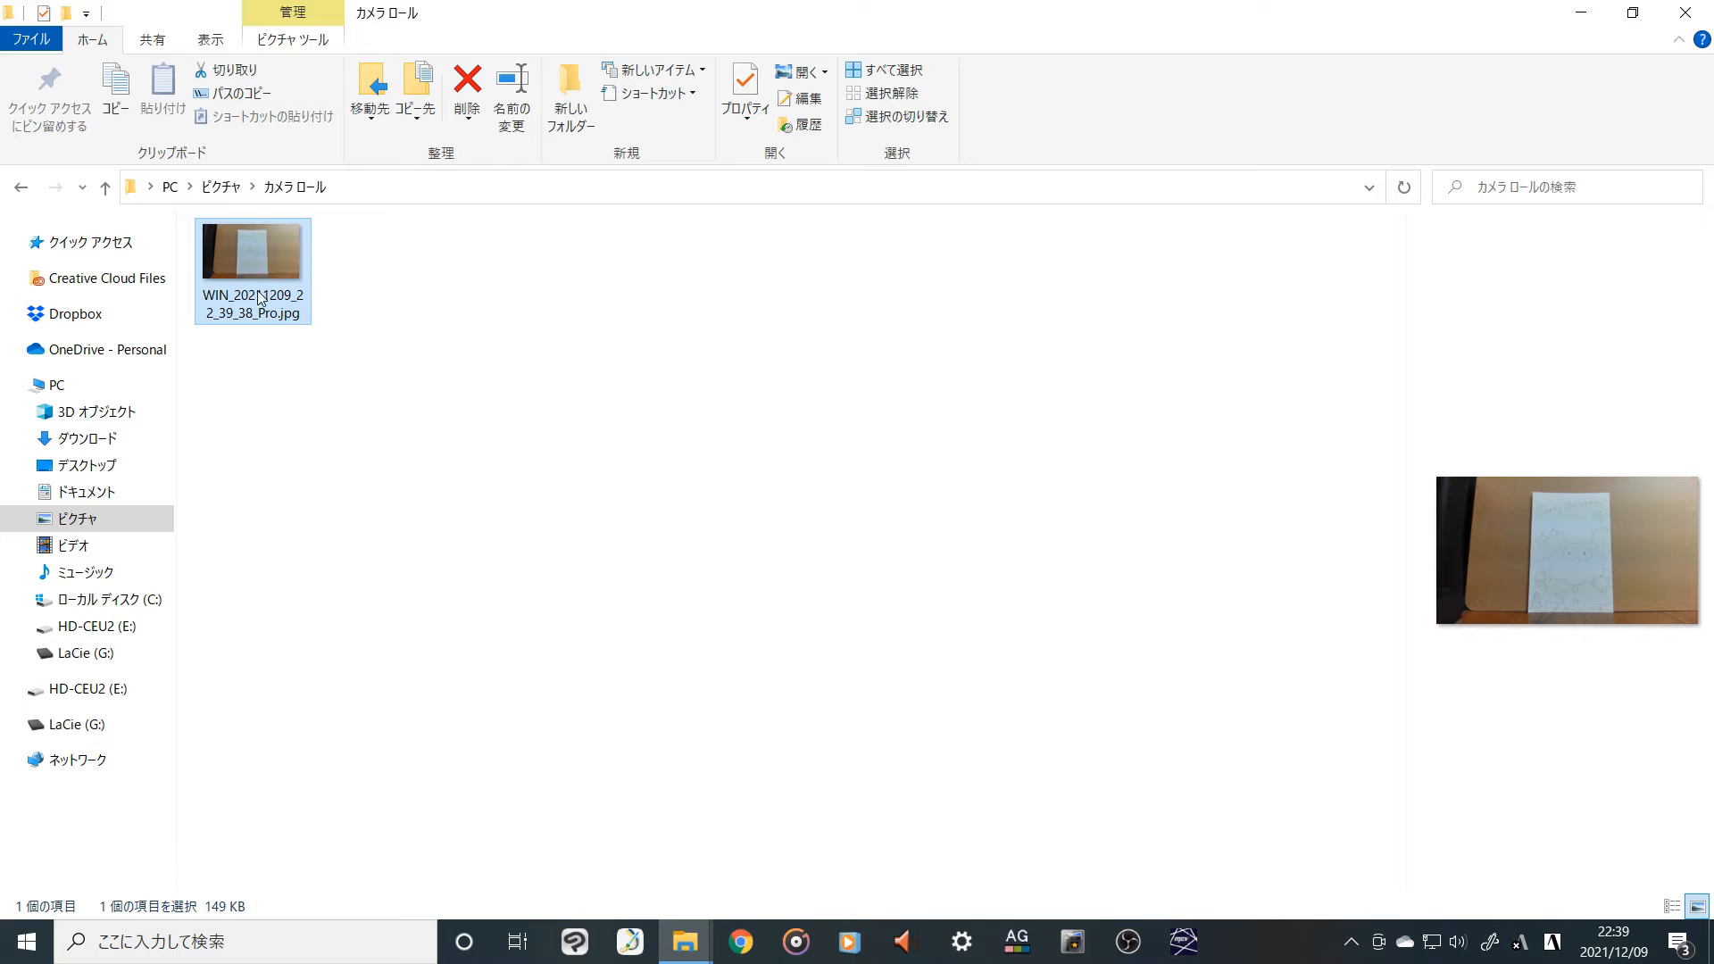
Move WIN_20211209_22_39_38_Pro.jpg from カメラ ロール into the イラストデッサン folder and preview it there.
right_click(264, 304)
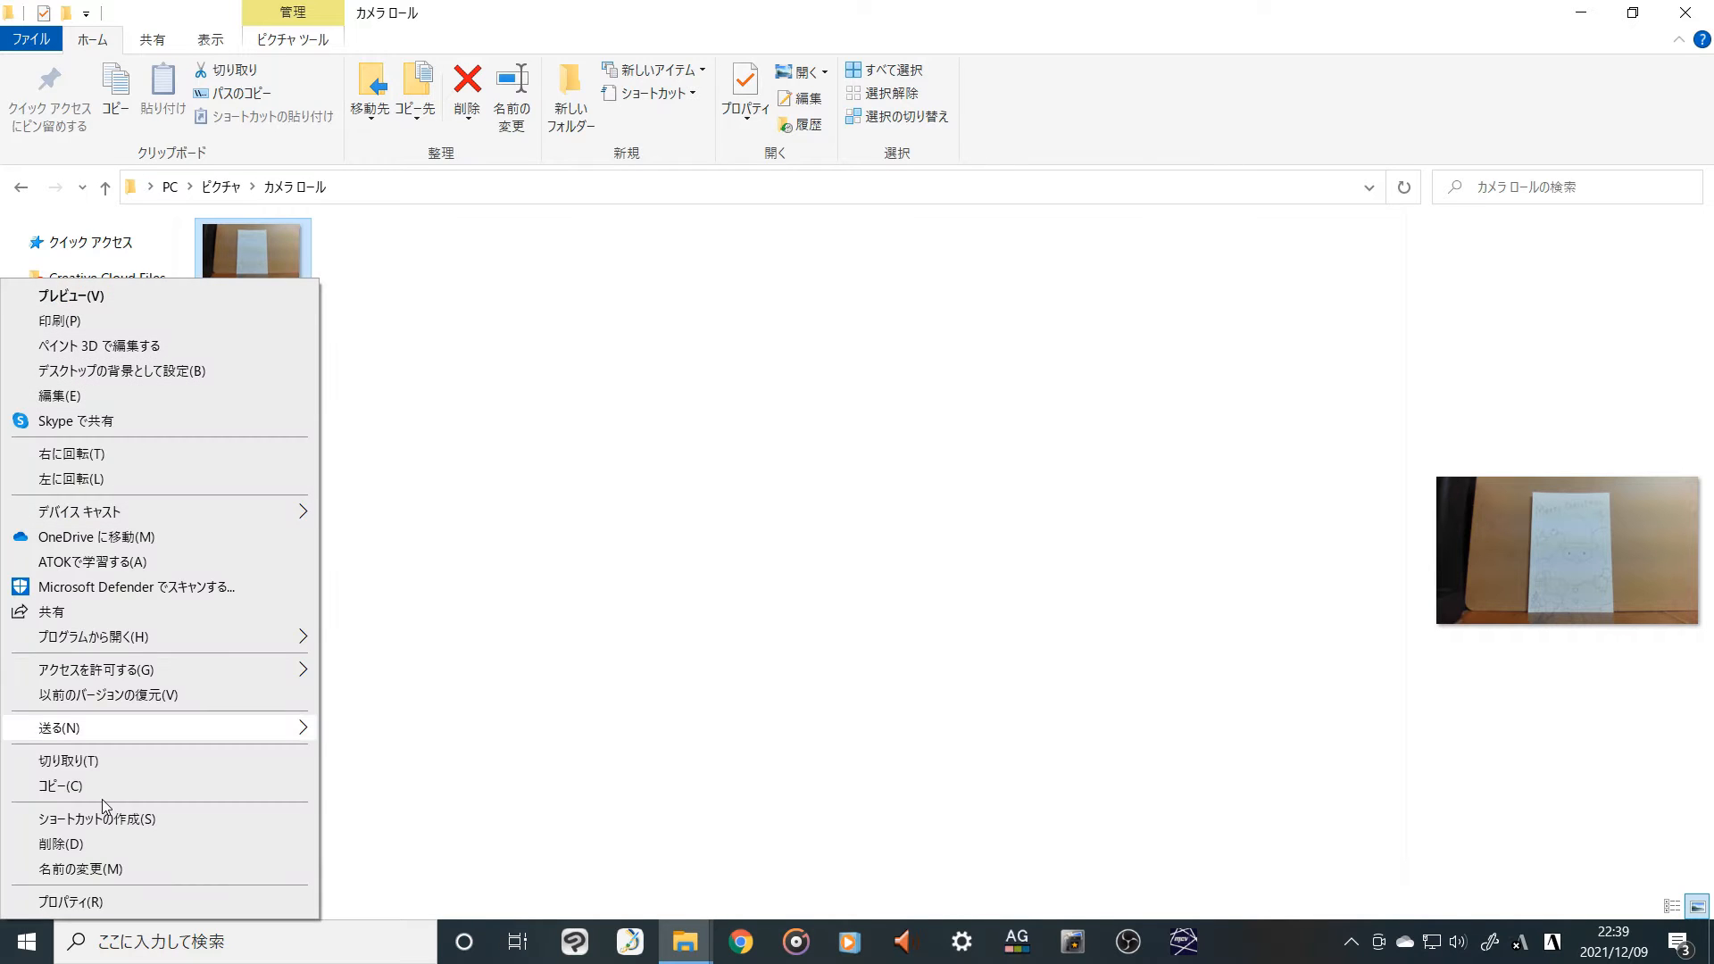
left_click(117, 766)
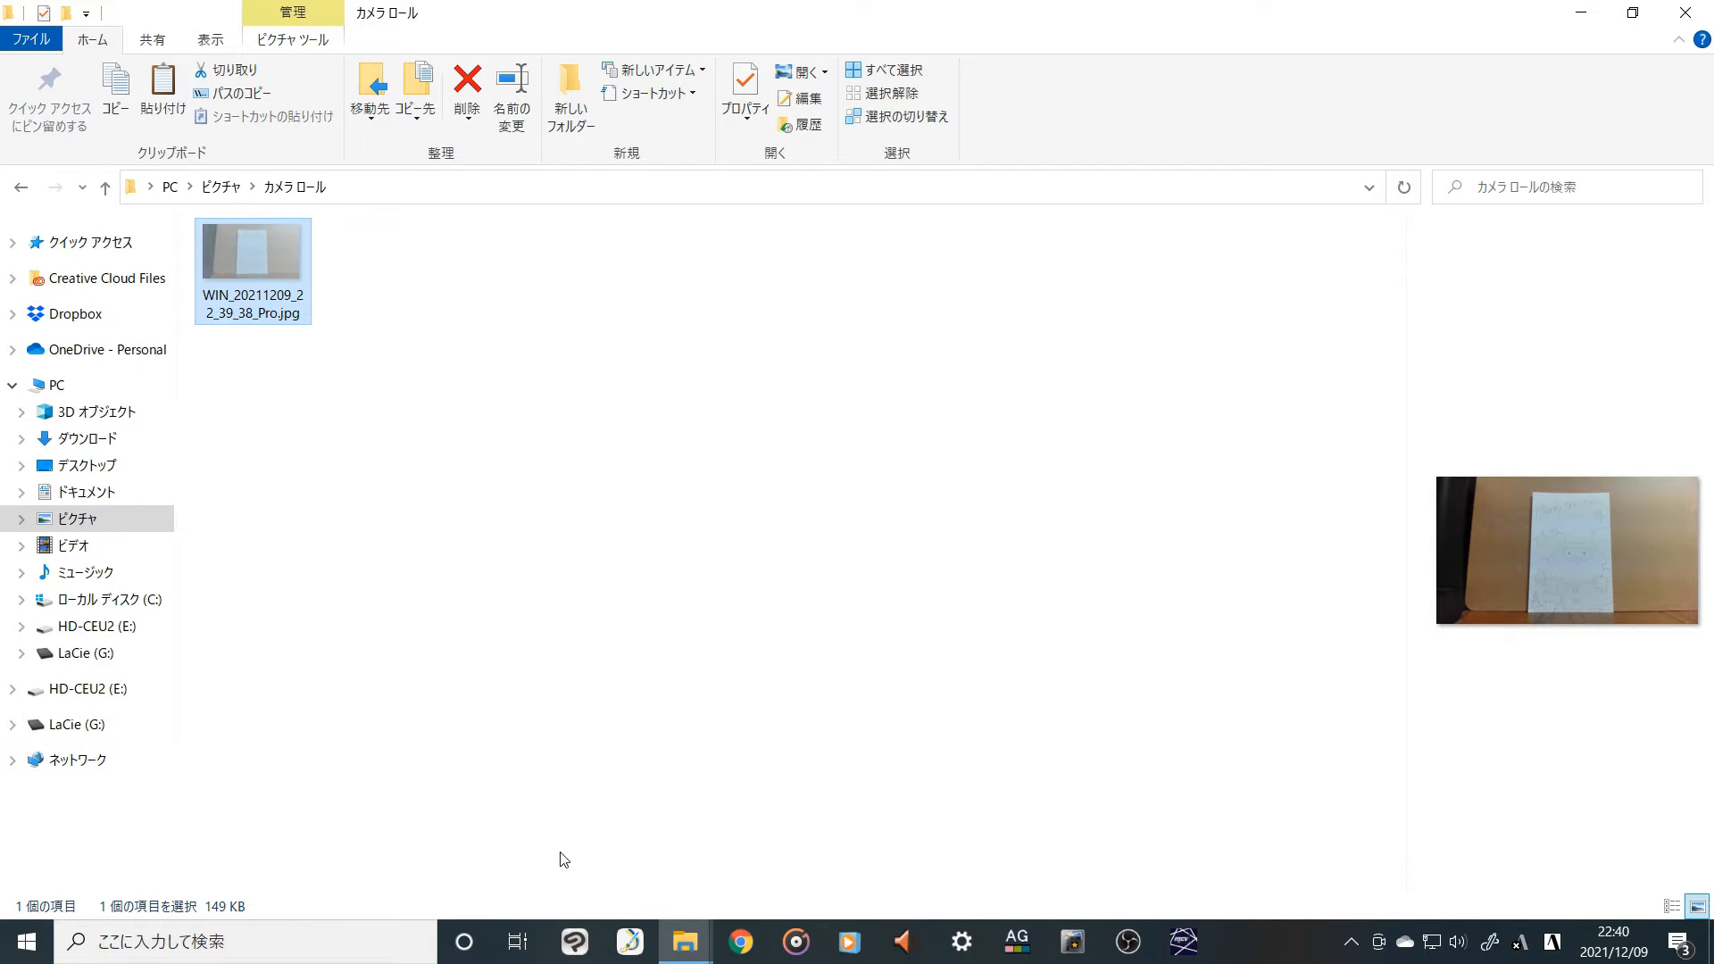
mouse_move(680, 944)
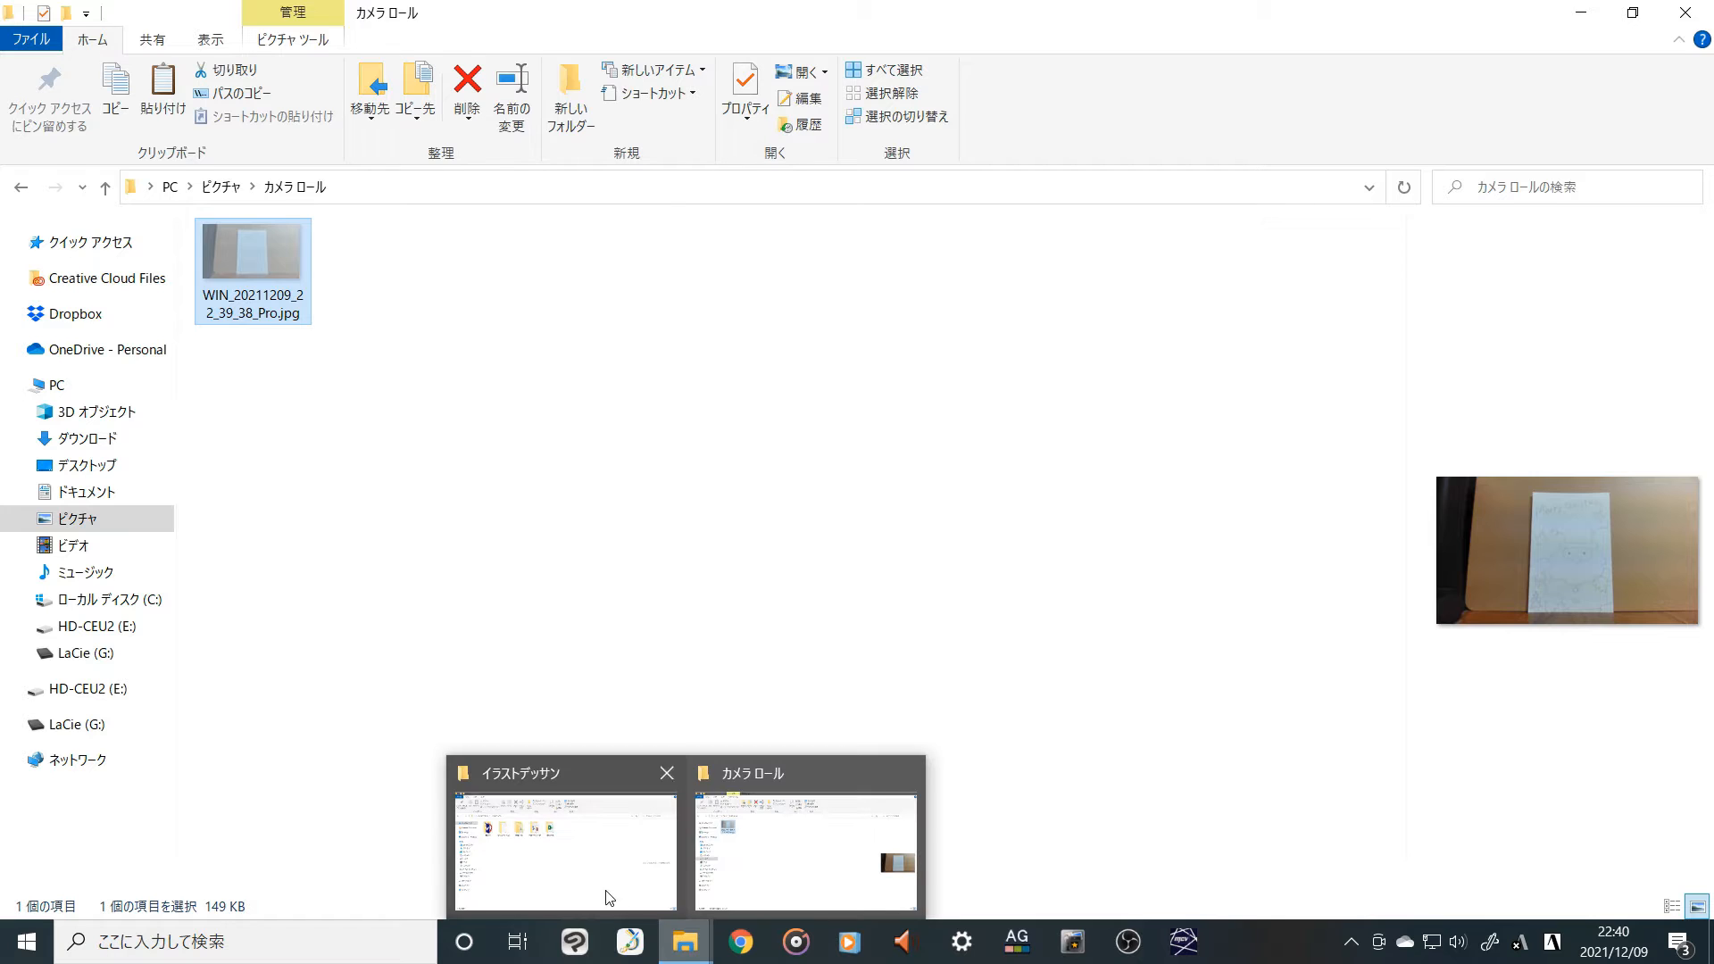
left_click(579, 871)
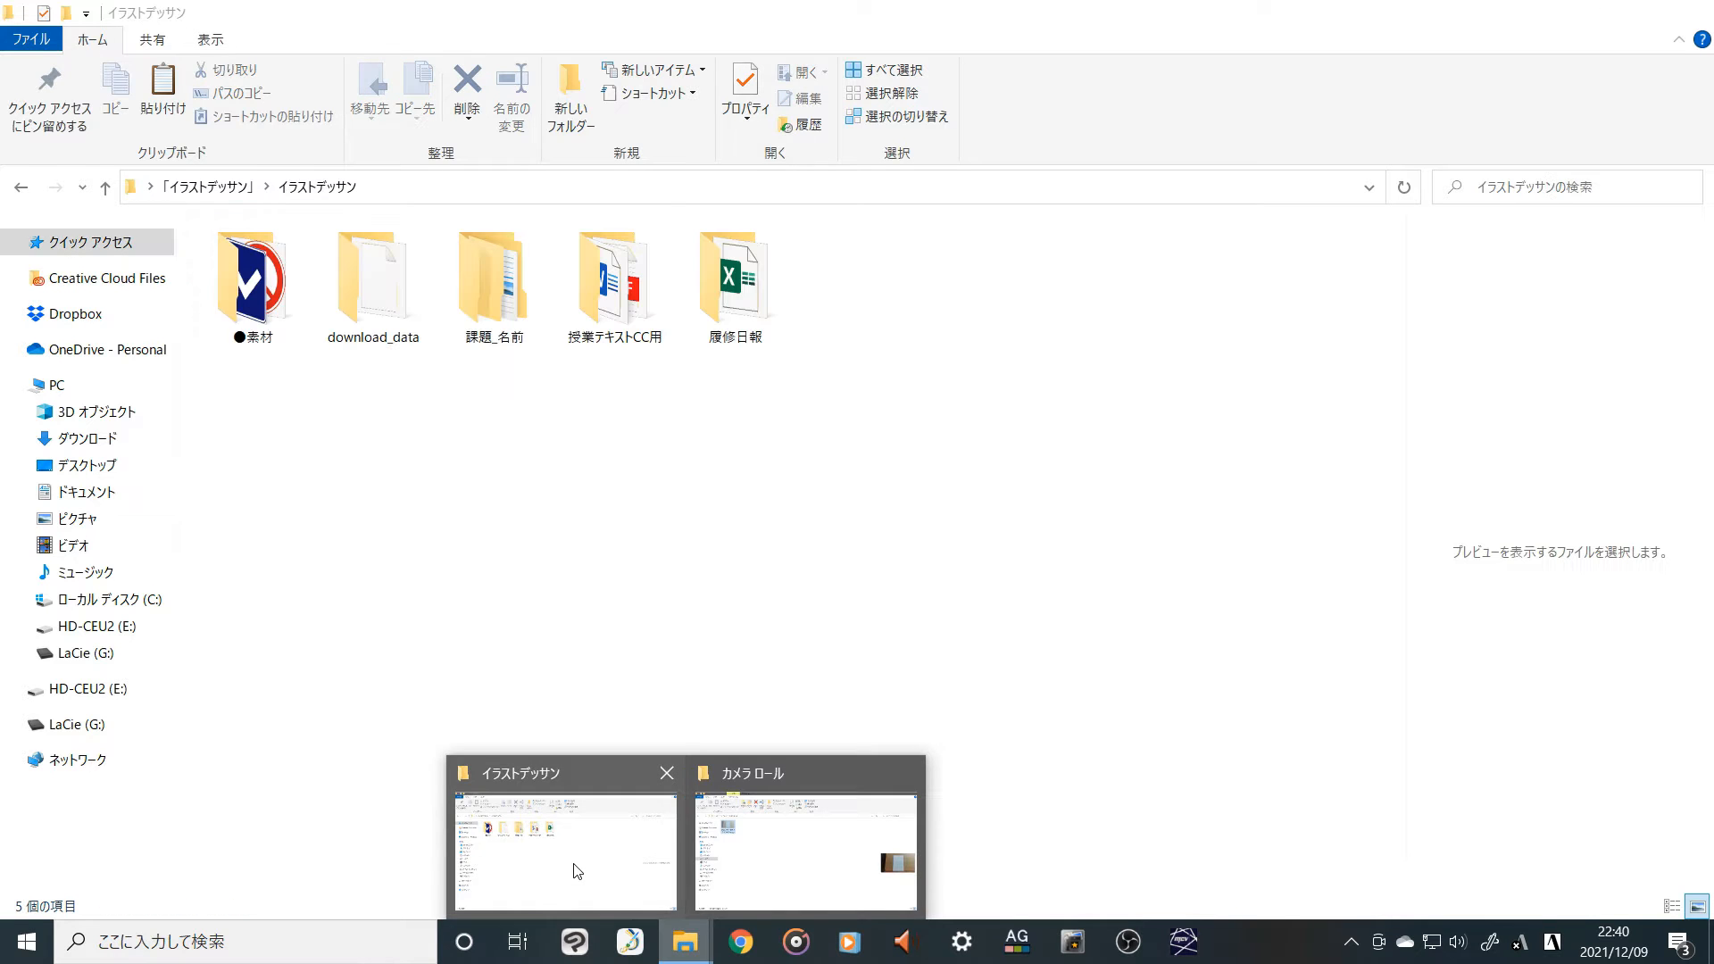
right_click(464, 630)
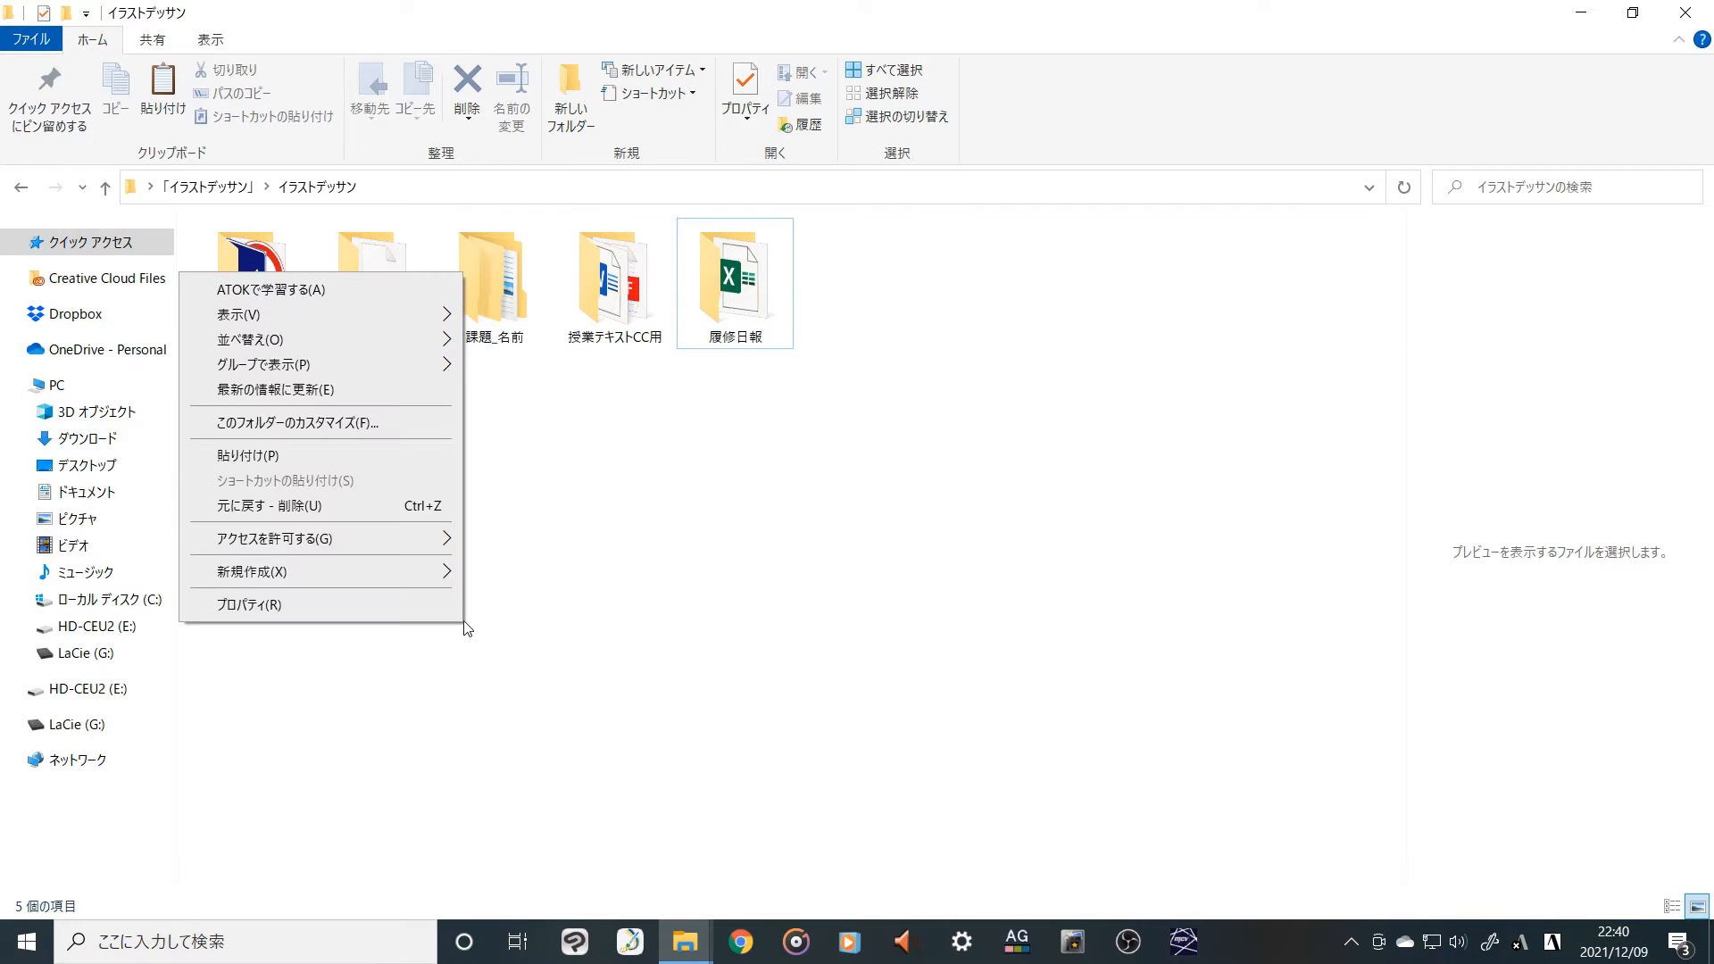
left_click(386, 457)
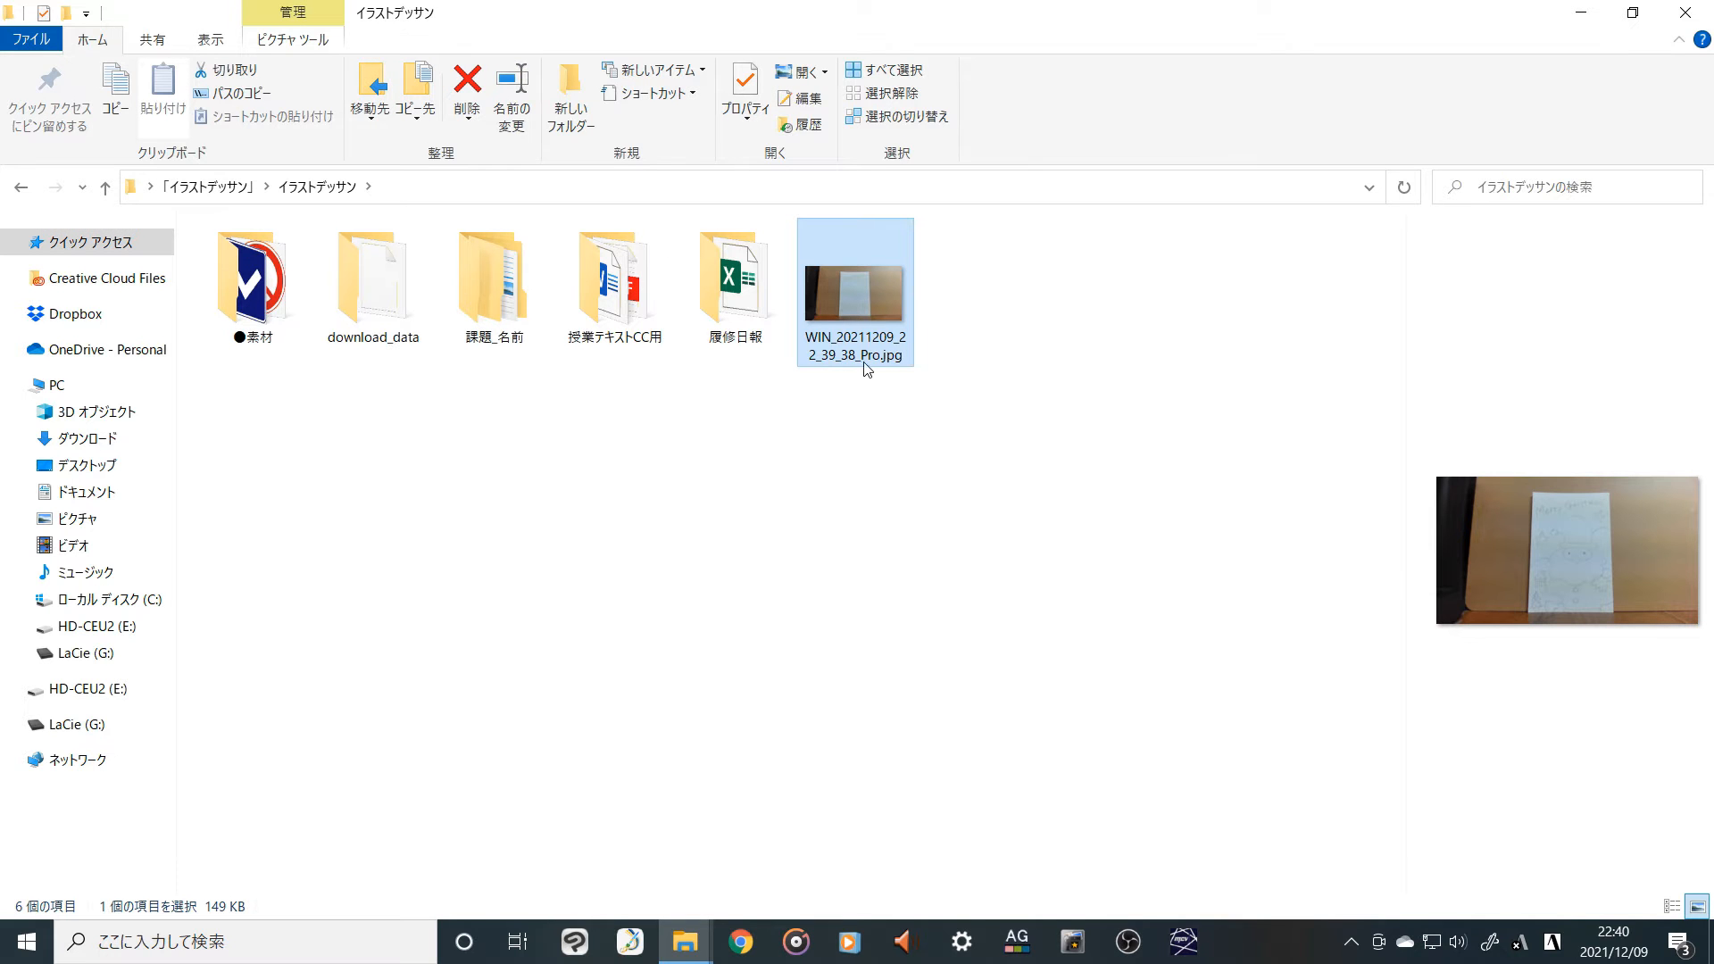
double_click(864, 348)
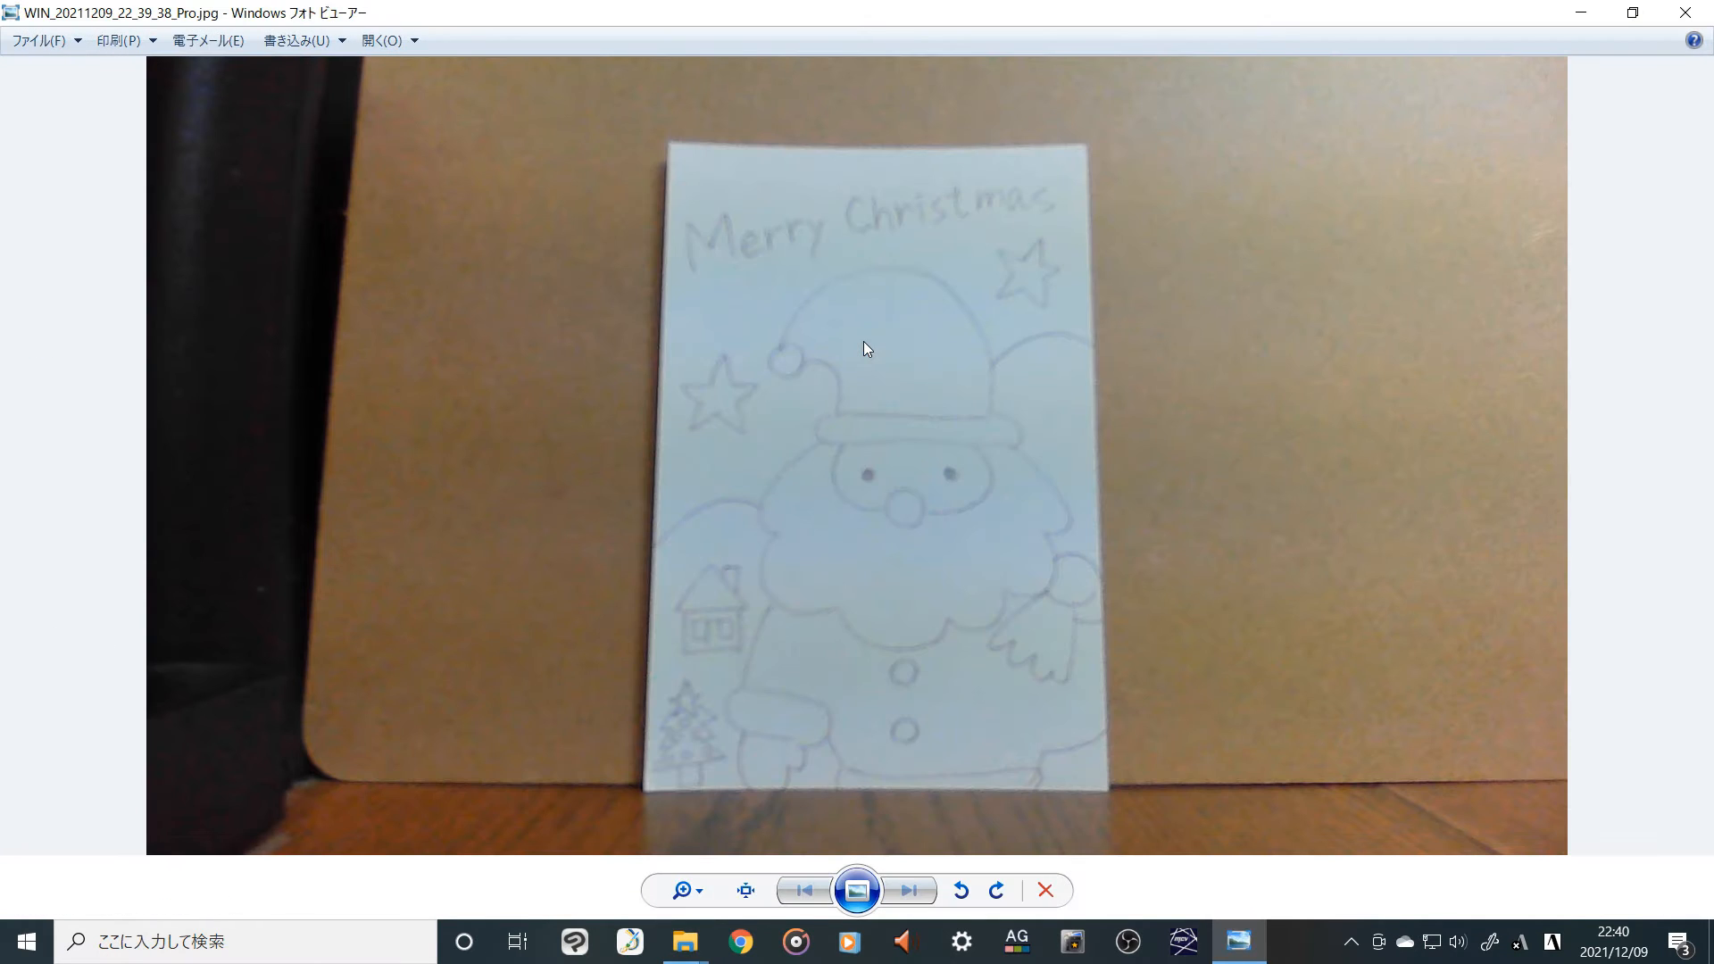
left_click(1687, 13)
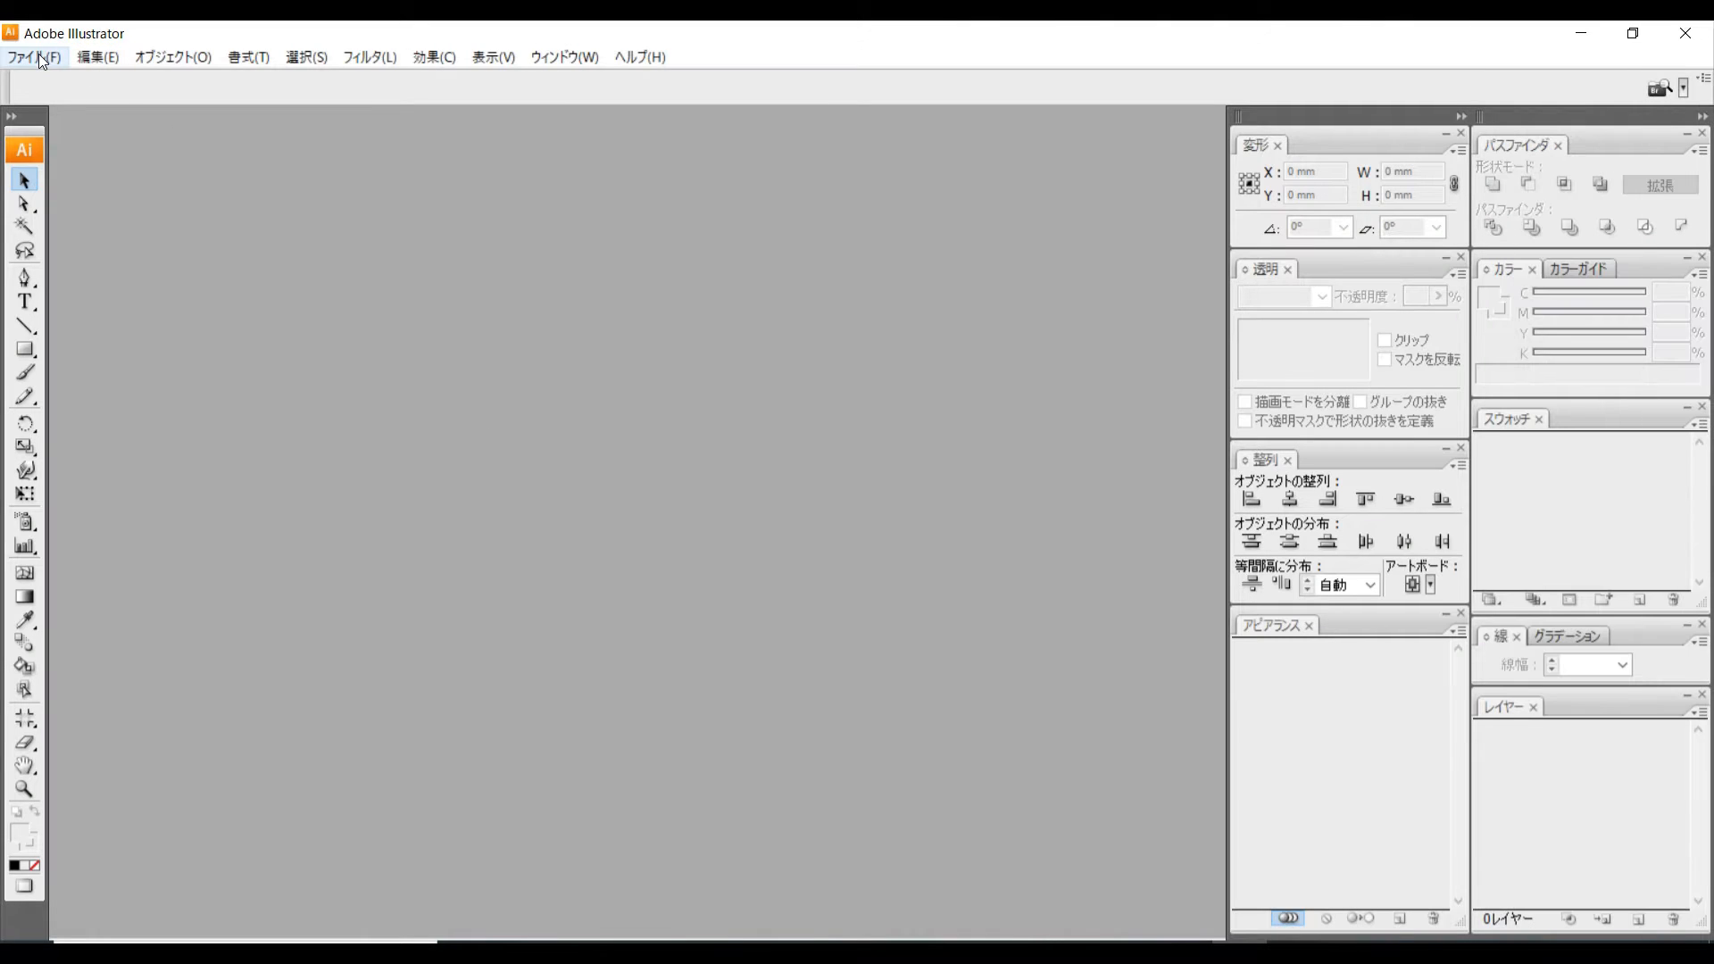
Switch to Adobe Illustrator and create a new blank portrait document.
left_click(39, 53)
left_click(53, 84)
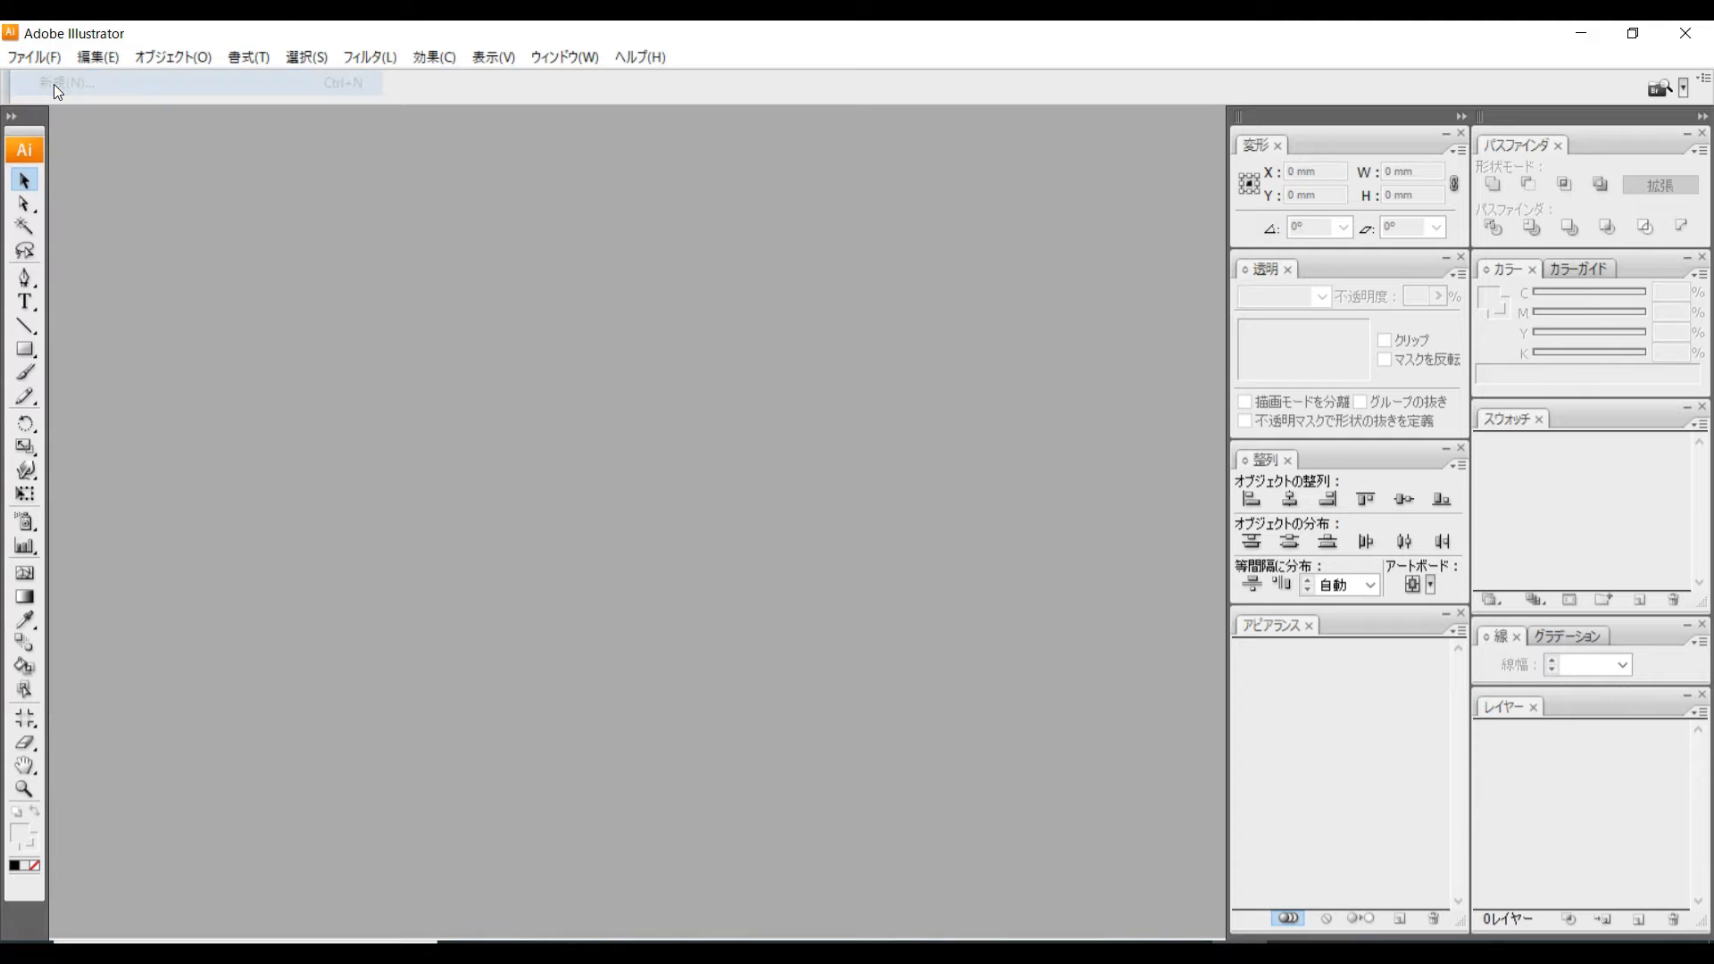
left_click(1088, 330)
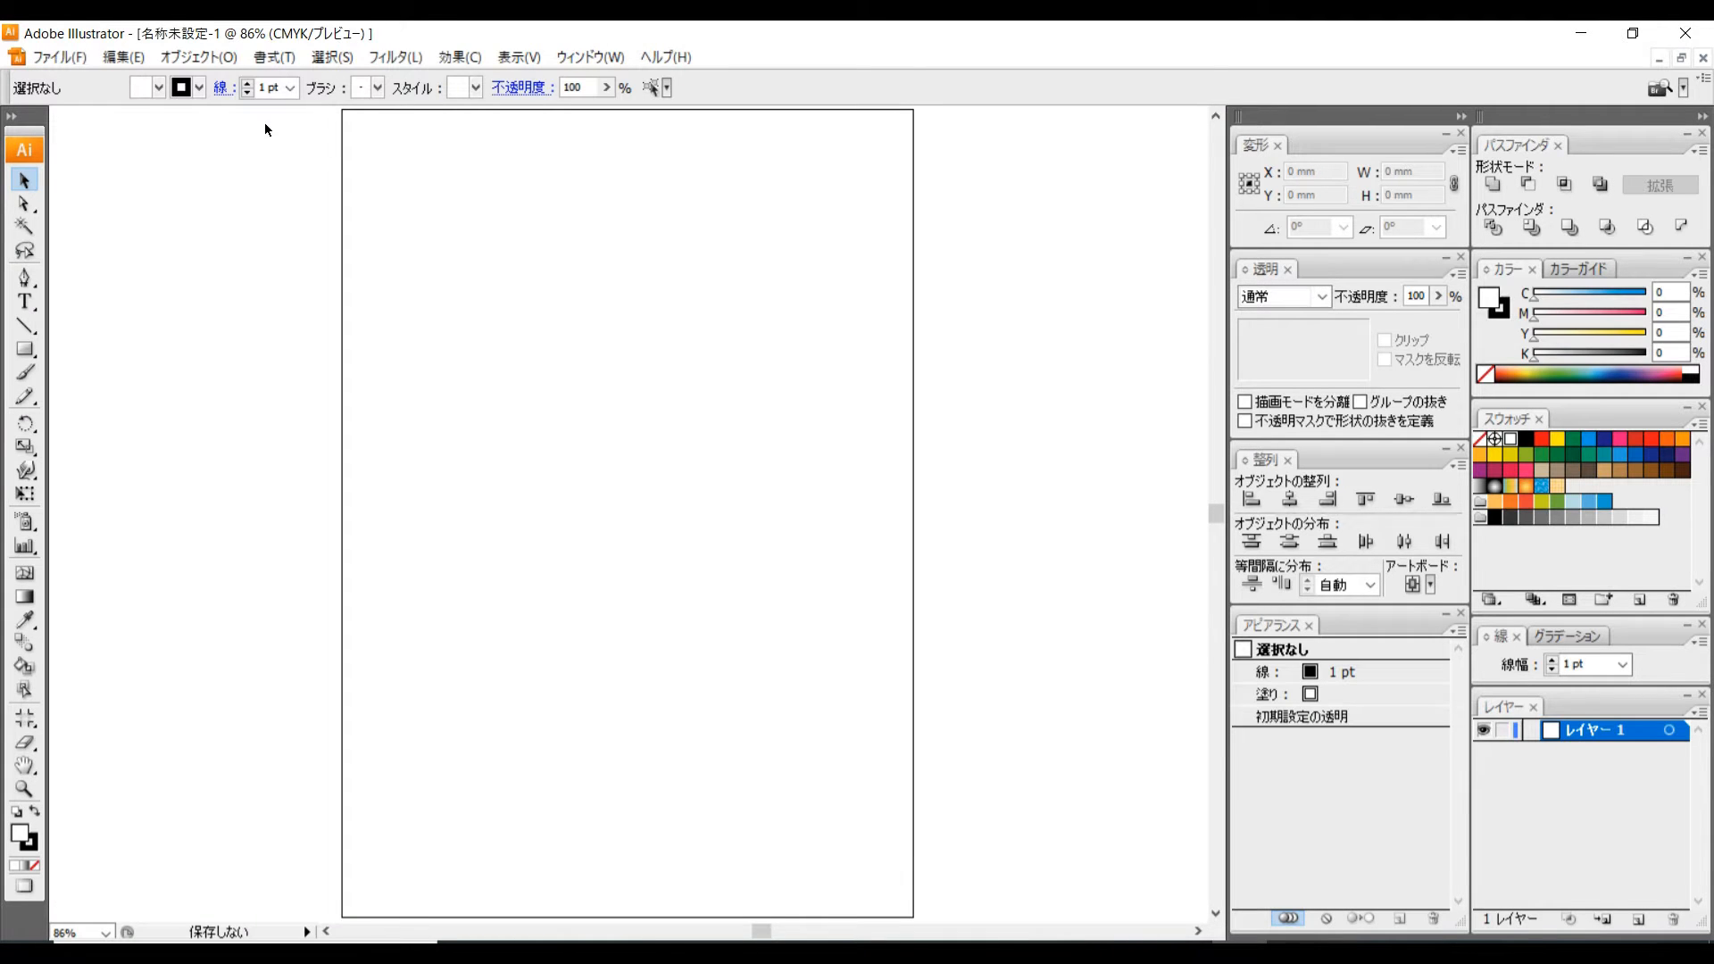
Place WIN_20211209_22_39_38_Pro.jpg from the イラストデッサン folder into the document as a linked image.
left_click(43, 54)
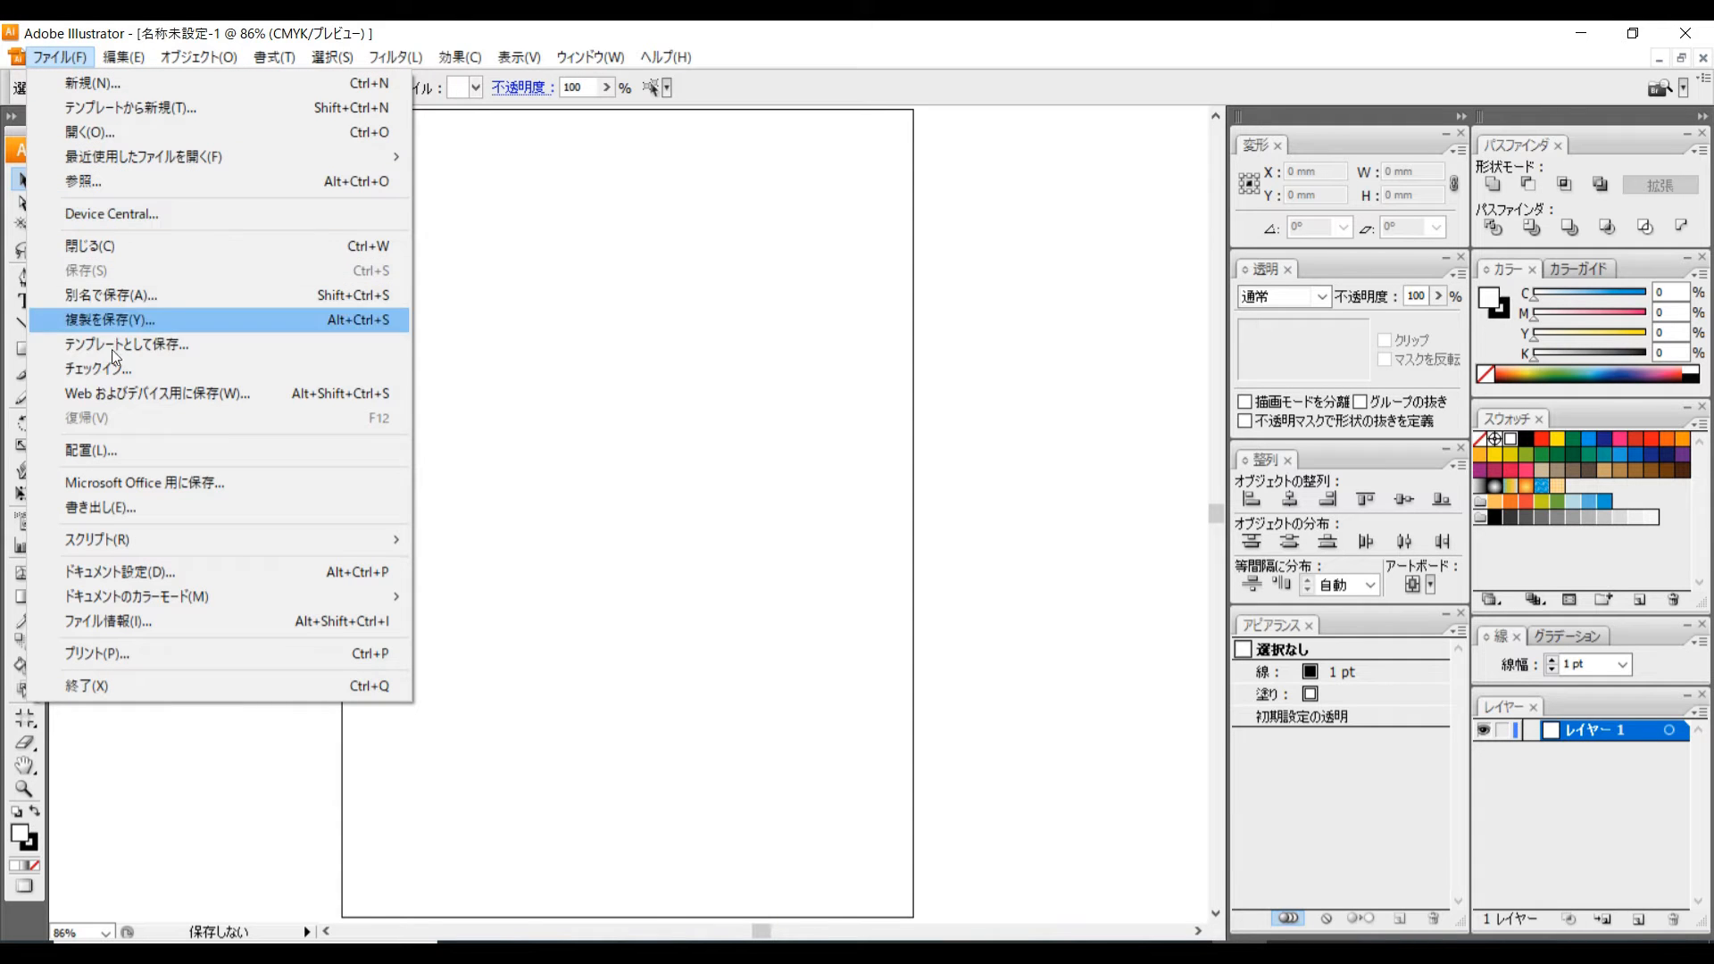
left_click(122, 443)
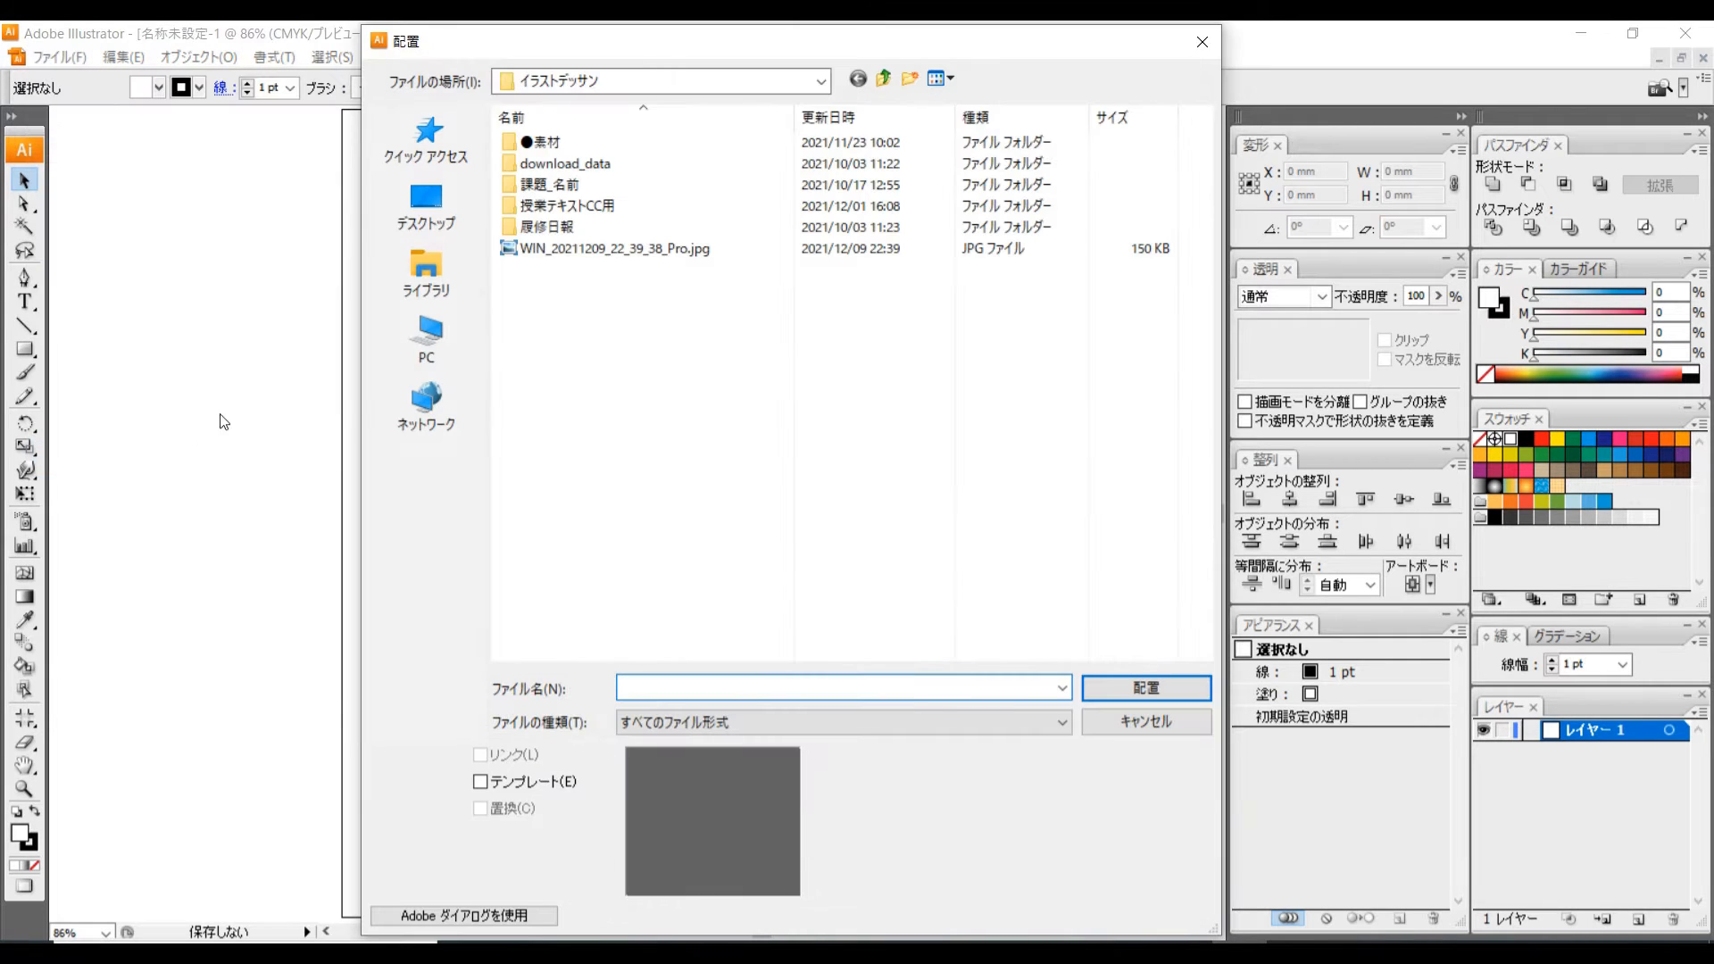
left_click(644, 251)
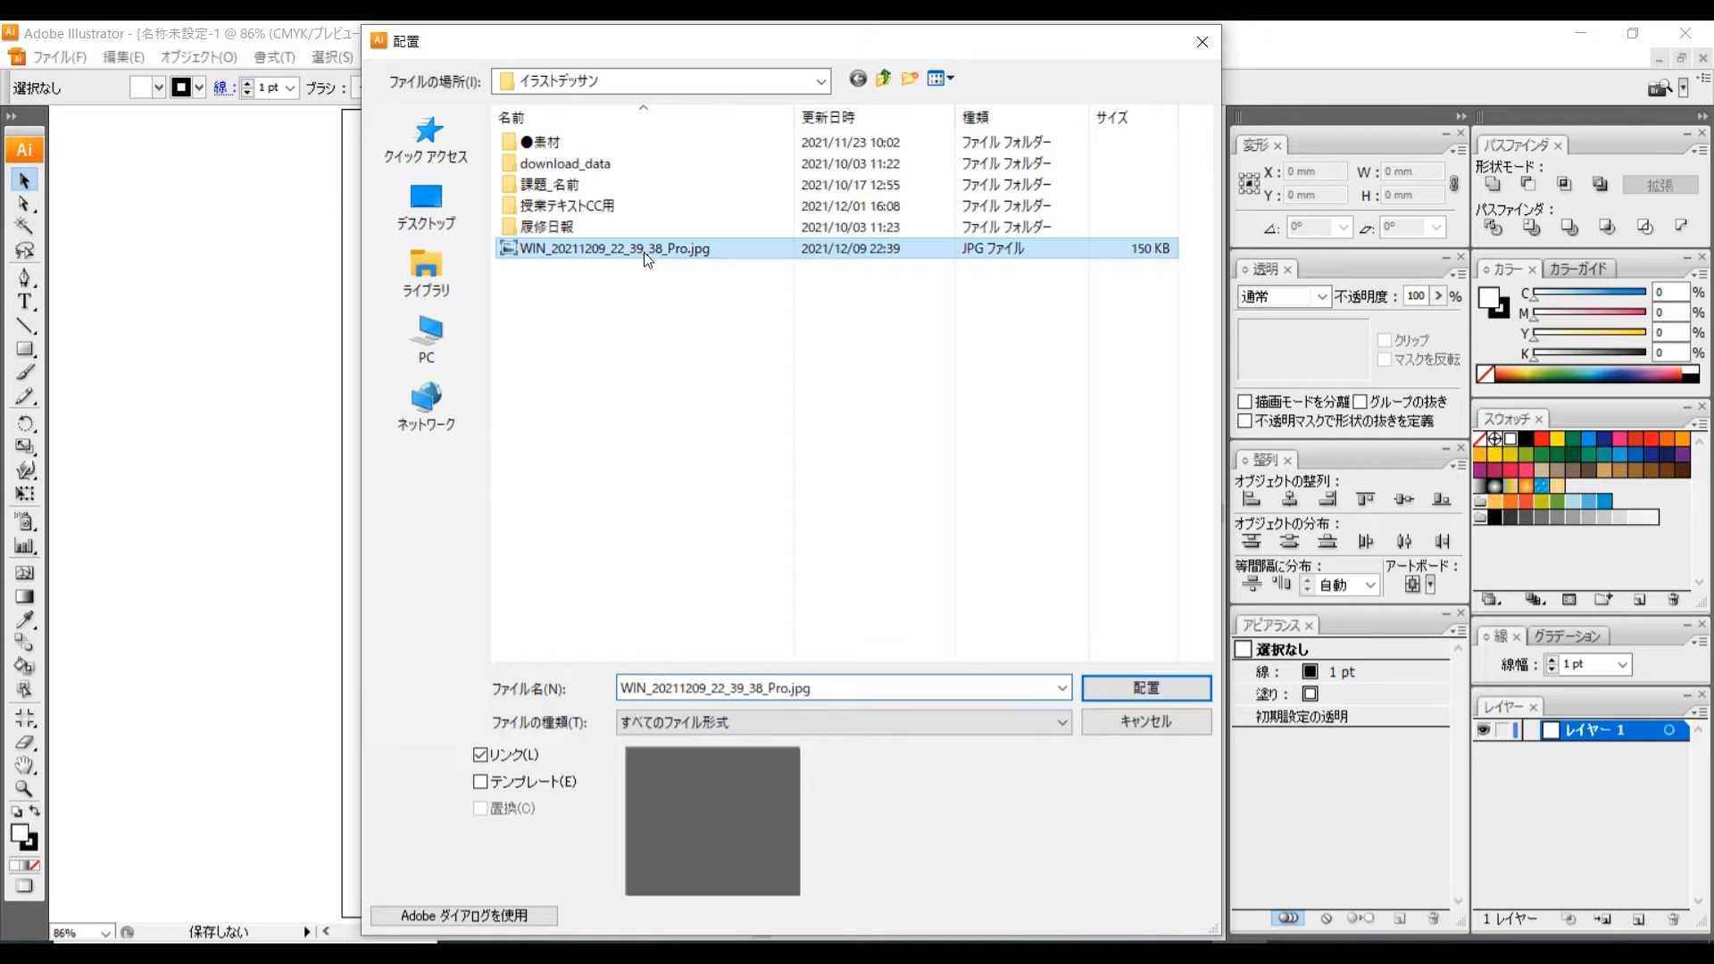
left_click(1121, 687)
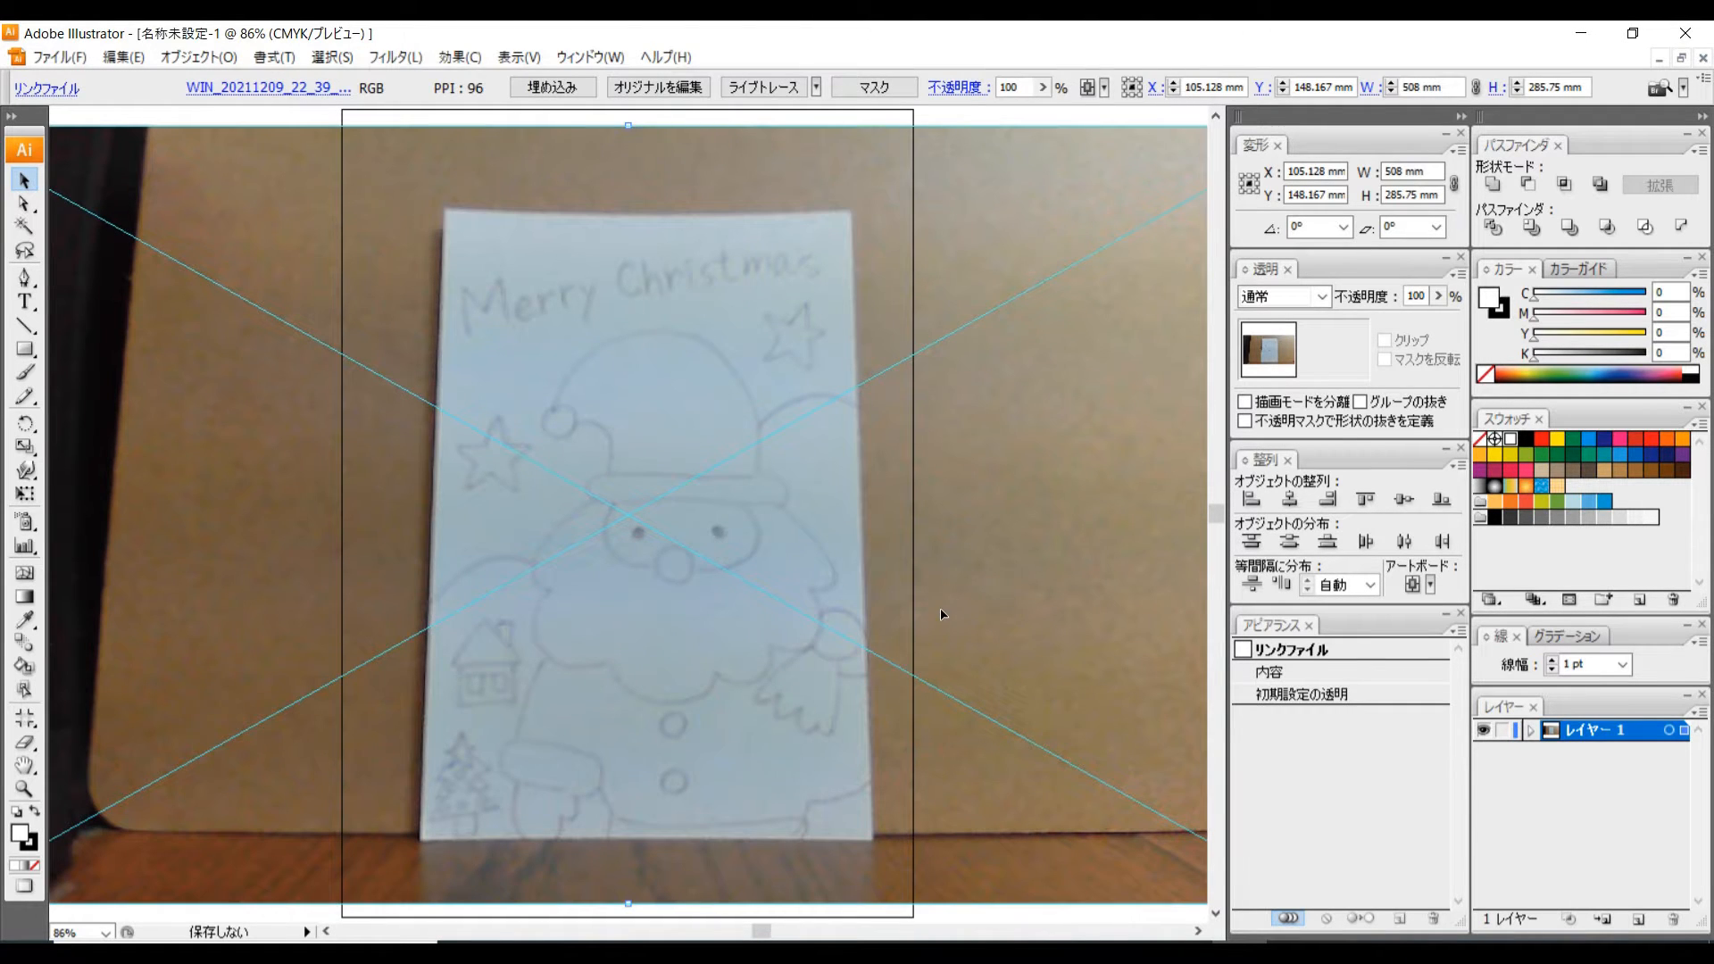
Enlarge the placed photo proportionally to about 642 × 361 mm and align the card's lower edge with the artboard's bottom edge.
key("ctrl+minus")
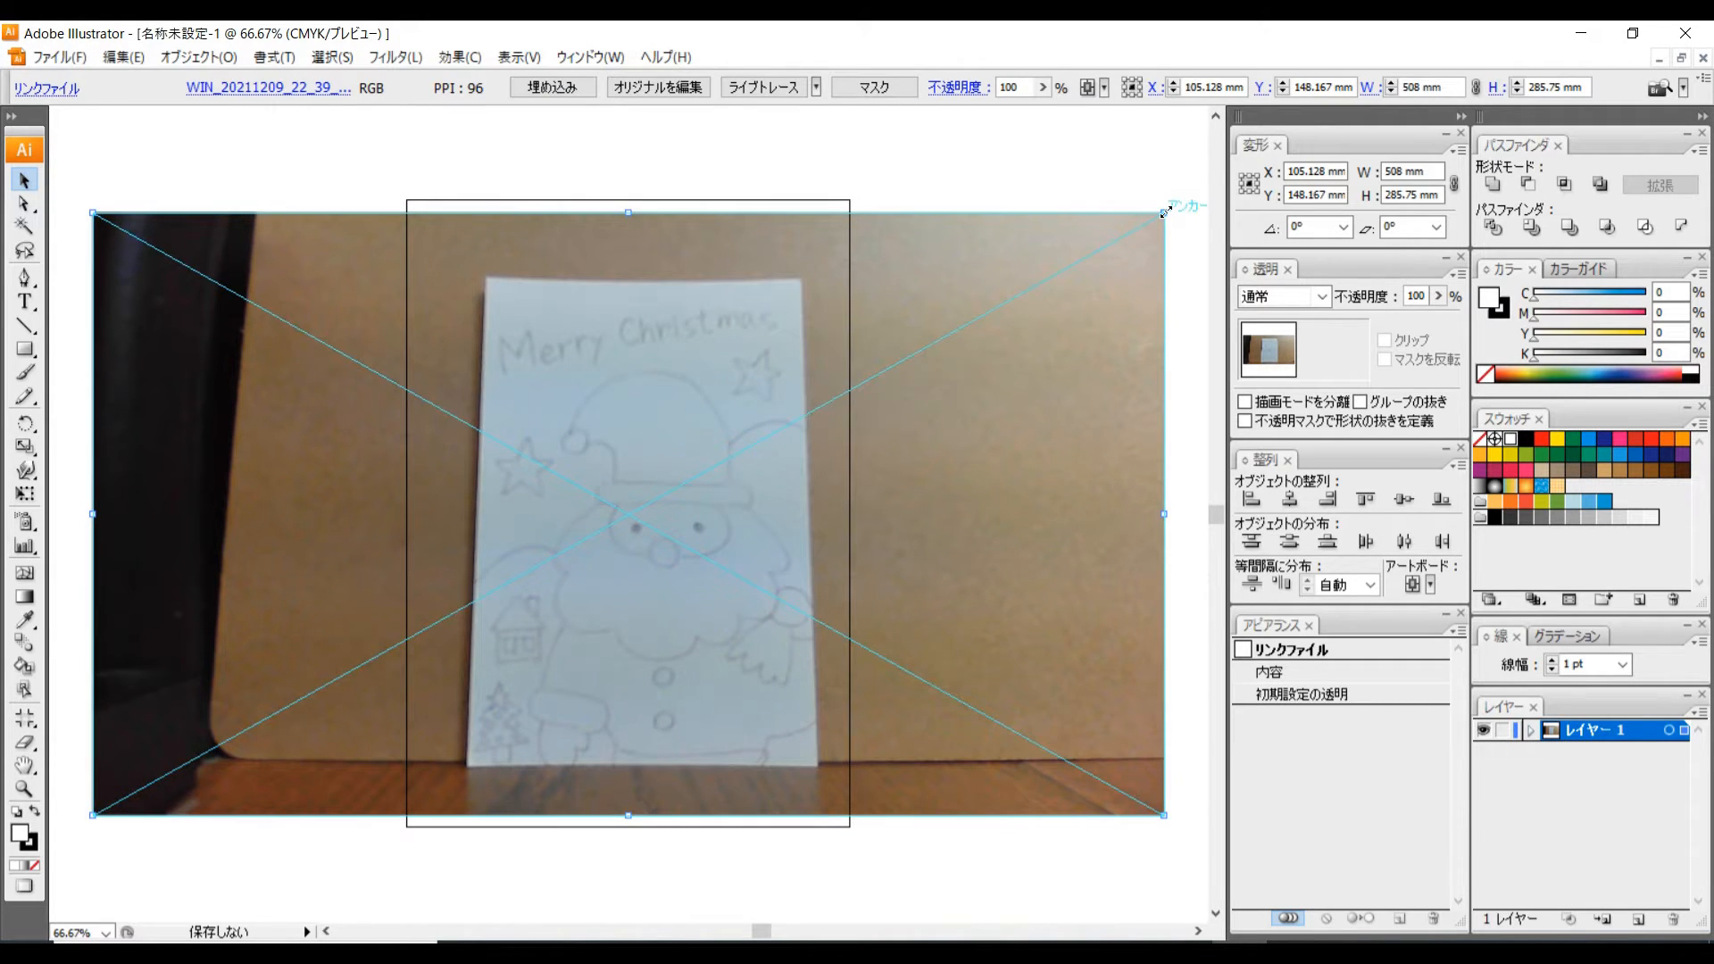
left_click_drag(1165, 211, 1106, 142)
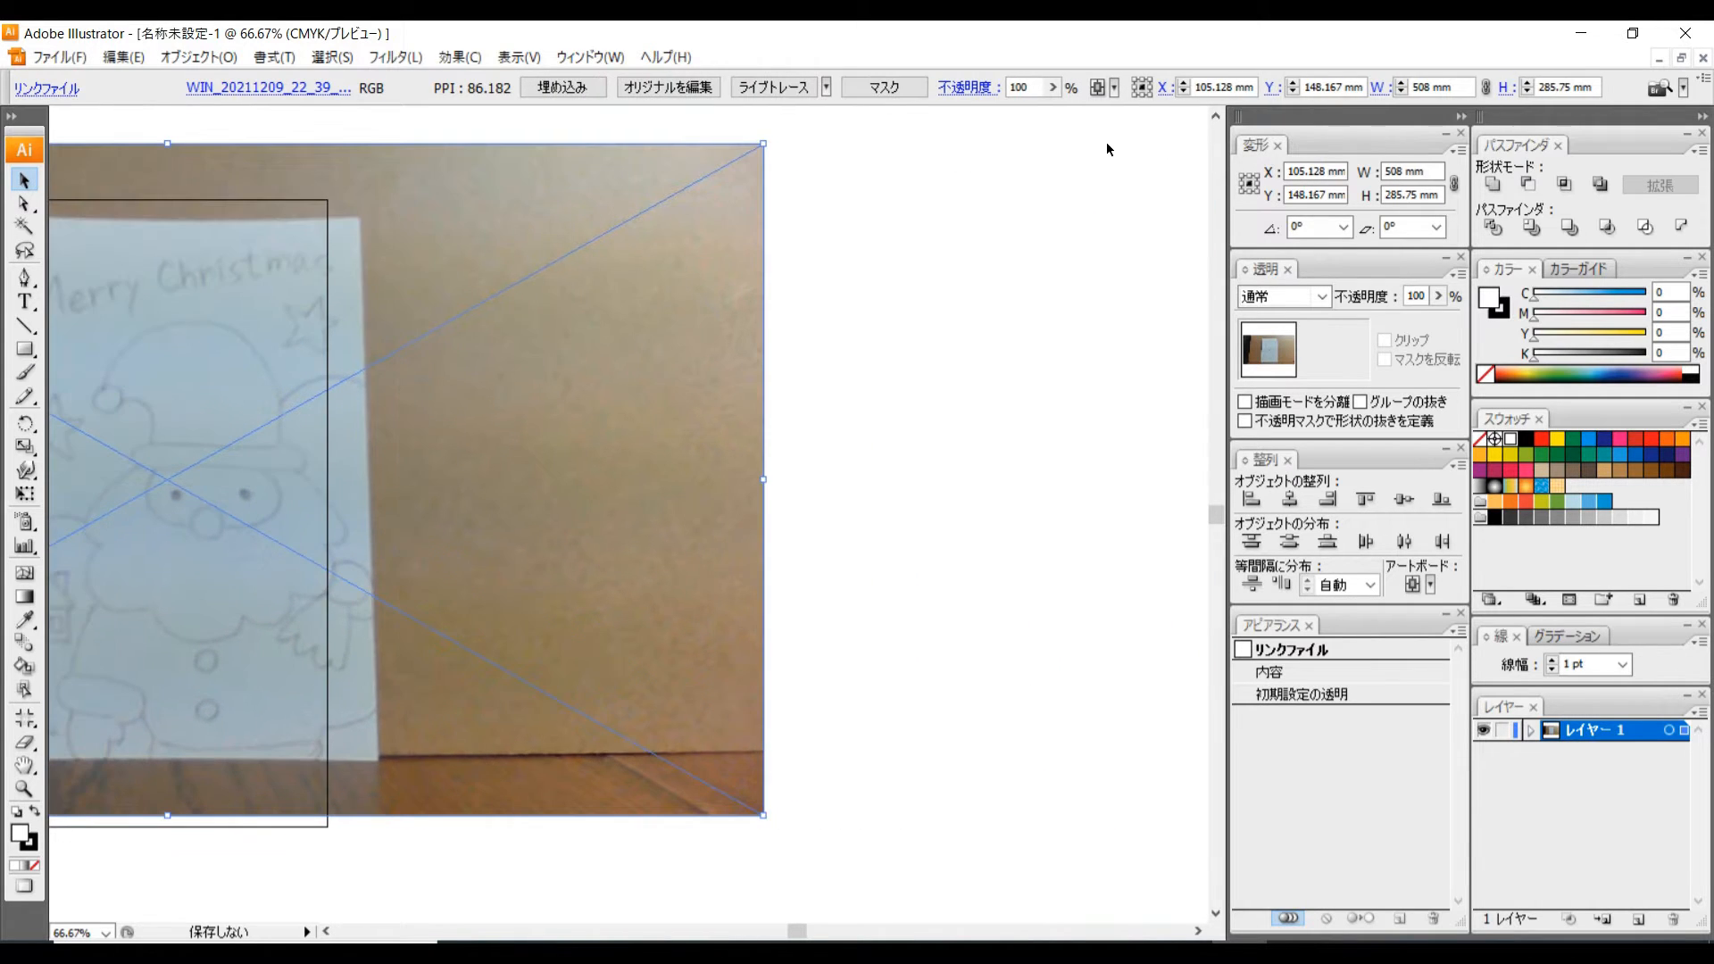
scroll(737, 374, "left", 5)
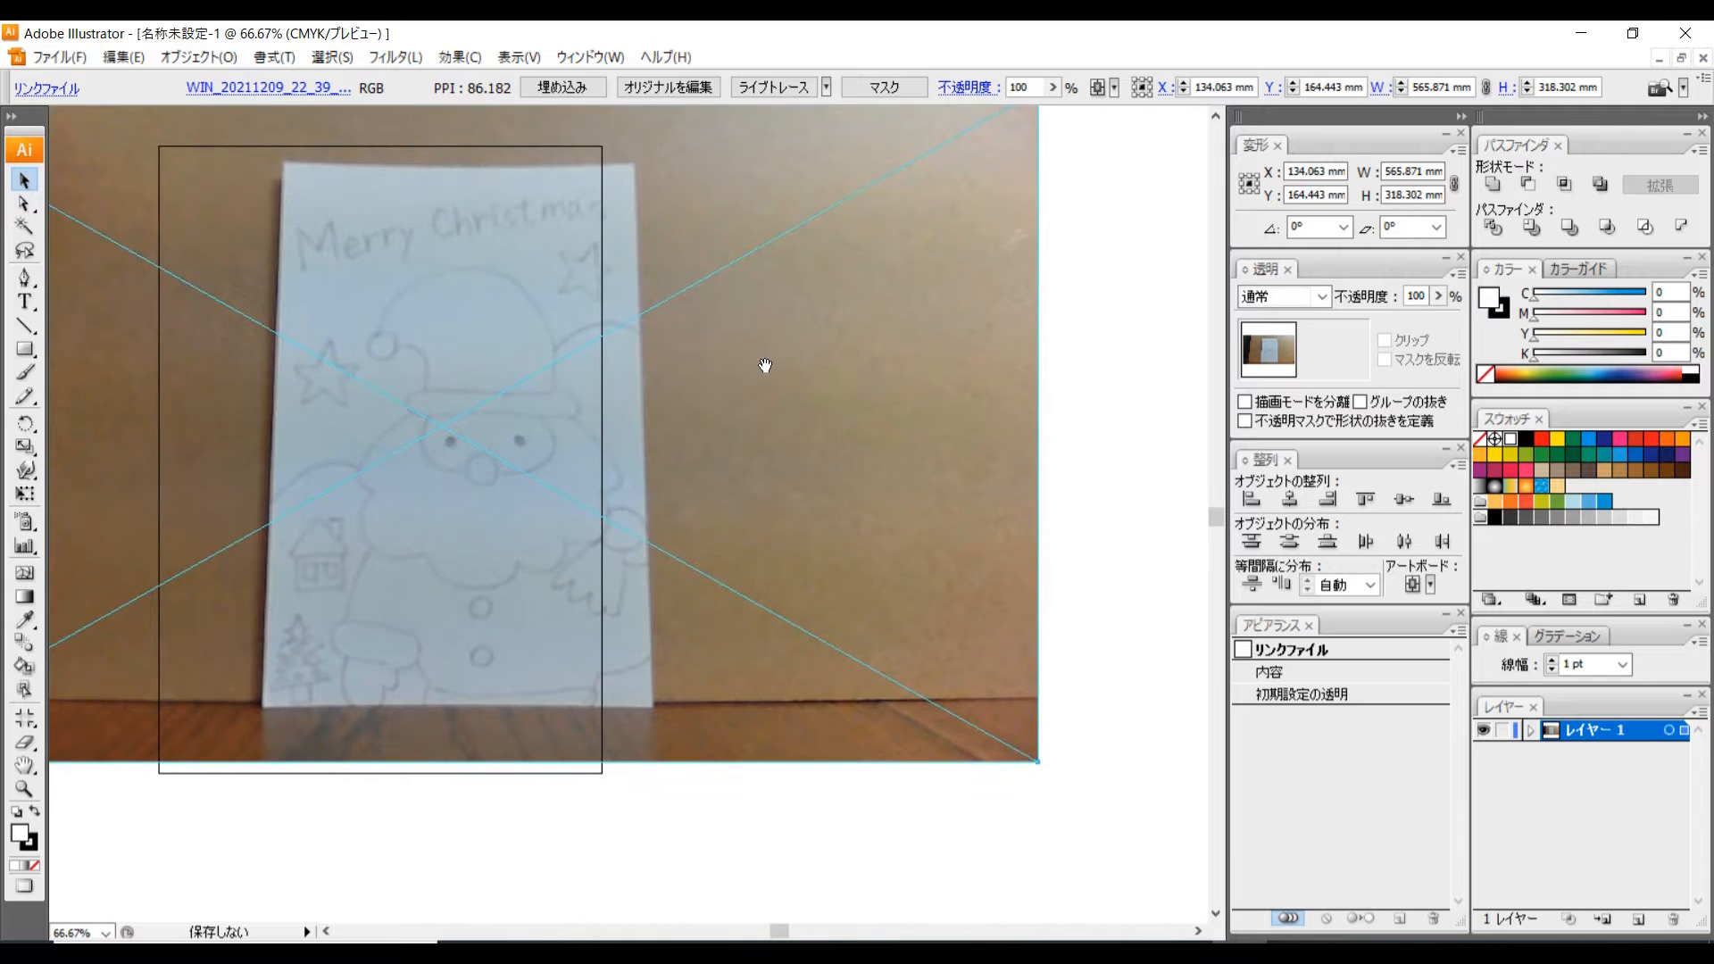
scroll(646, 448, "right", 1)
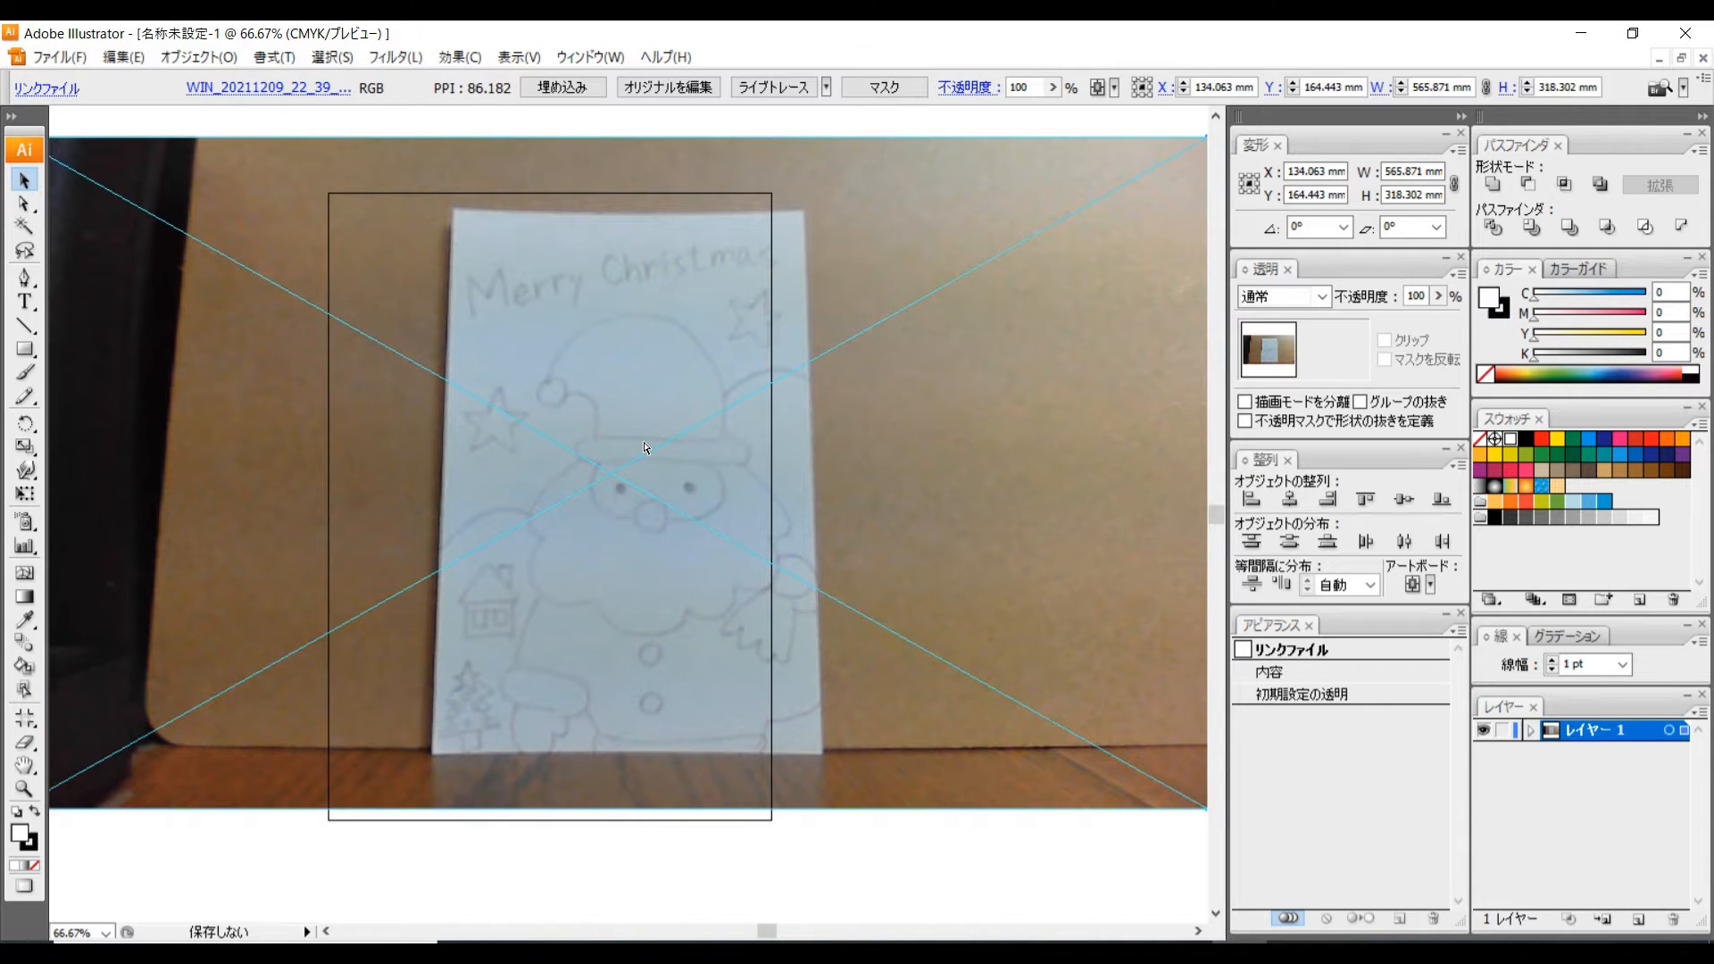
scroll(510, 619, "down", 1)
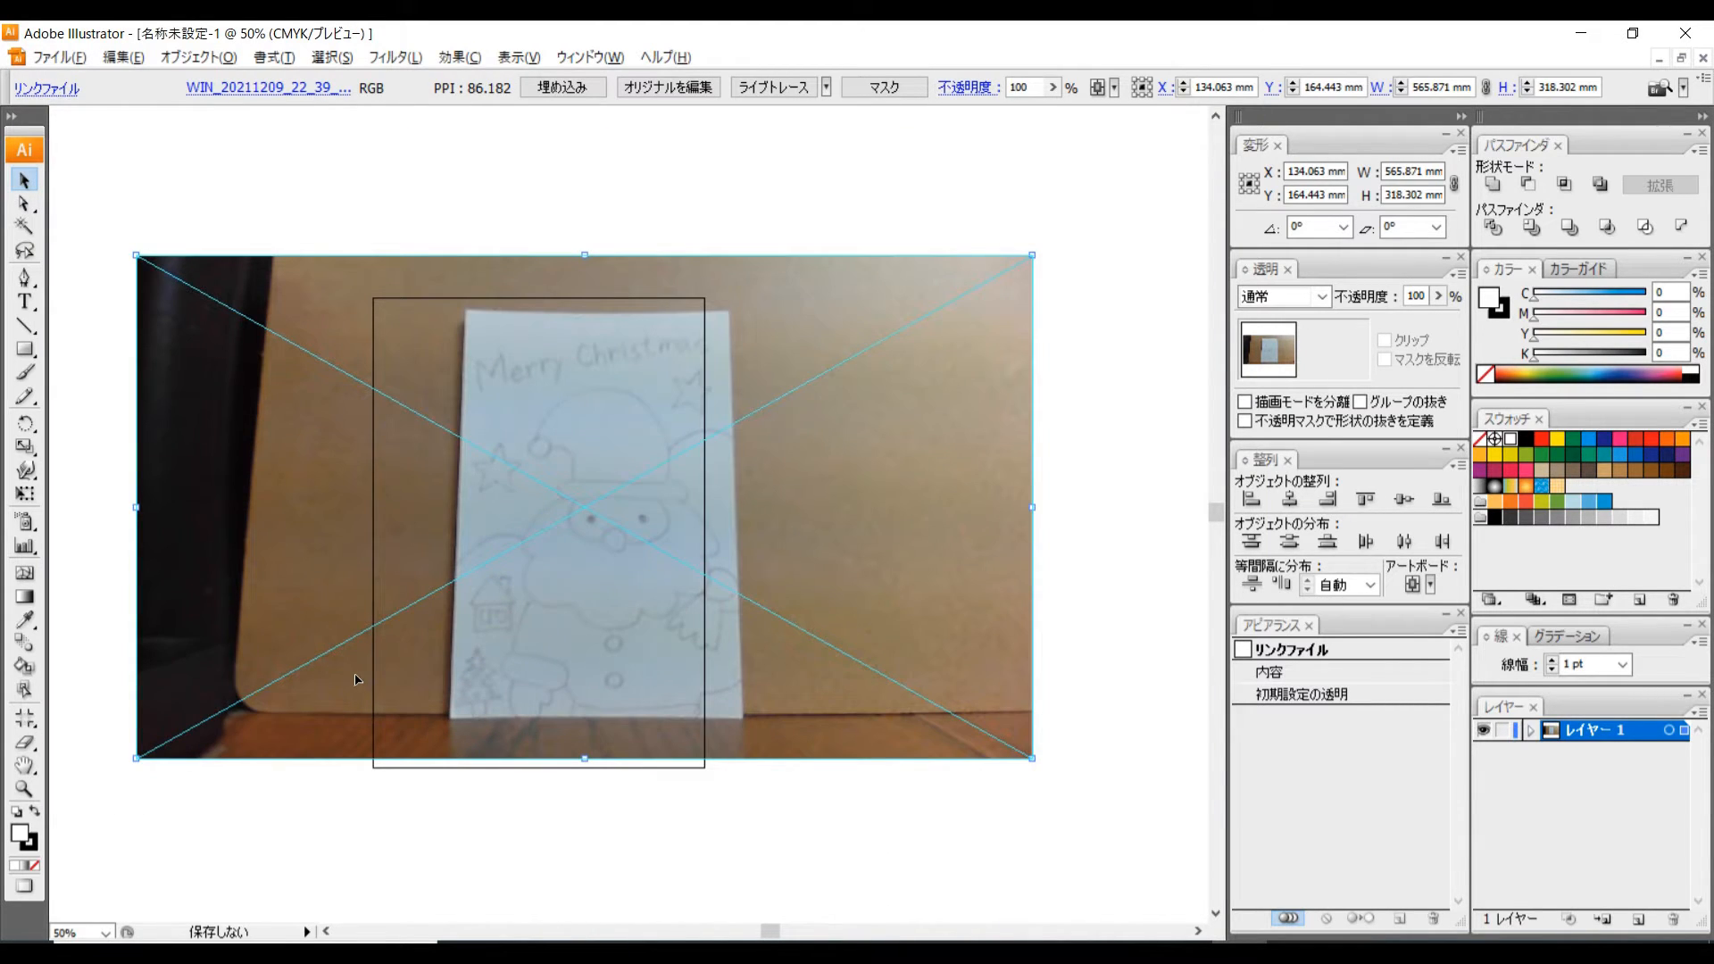
left_click_drag(225, 725, 413, 637)
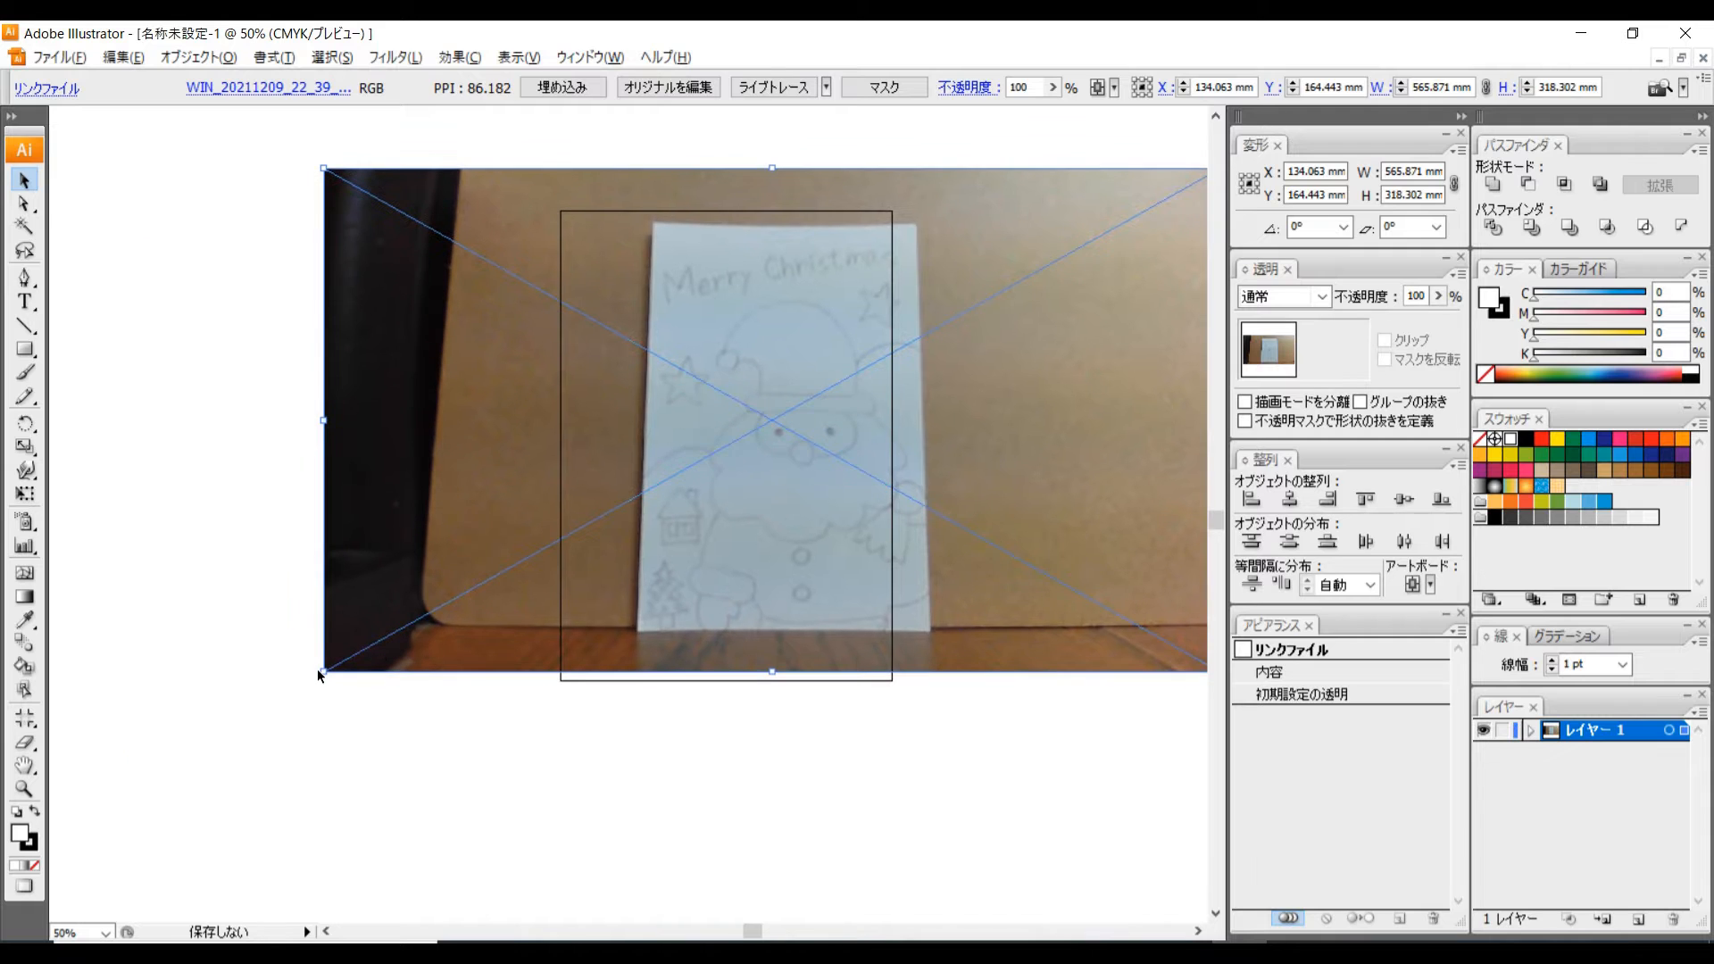
left_click_drag(324, 672, 204, 748)
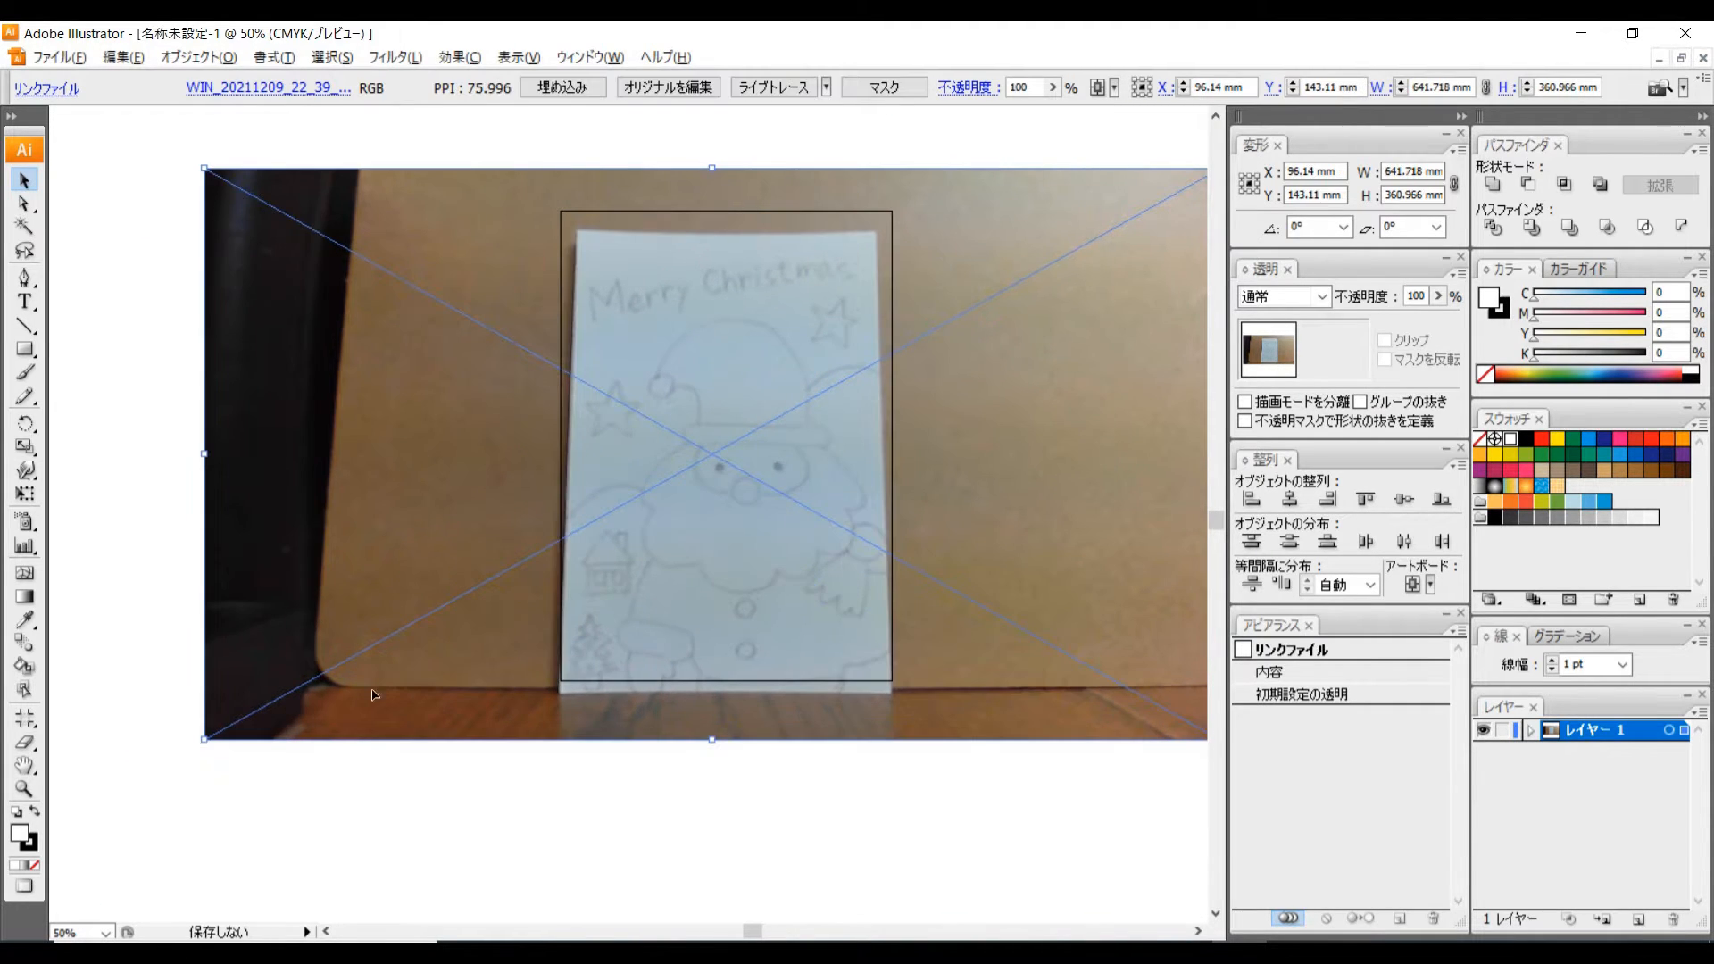
mouse_move(678, 607)
left_mouse_down()
mouse_move(678, 576)
mouse_move(672, 604)
left_mouse_up()
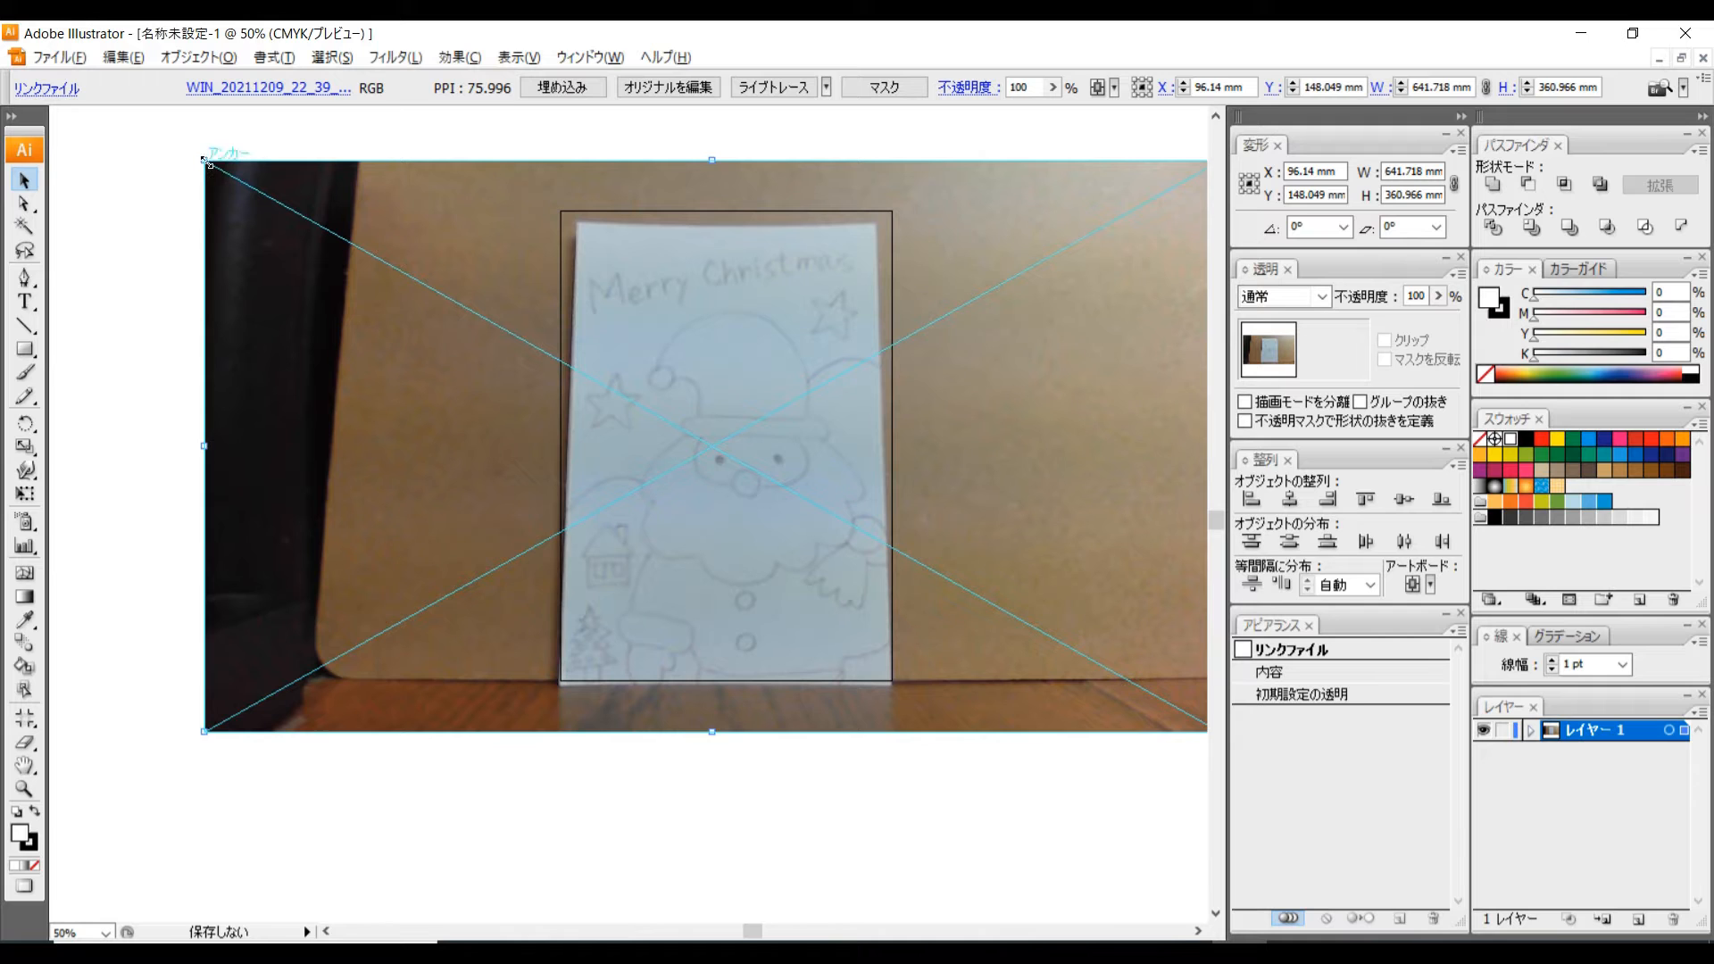
Enlarge the photo proportionally to about 660 × 371 mm and shift it sideways so the card fills the artboard.
left_click_drag(204, 162, 175, 143)
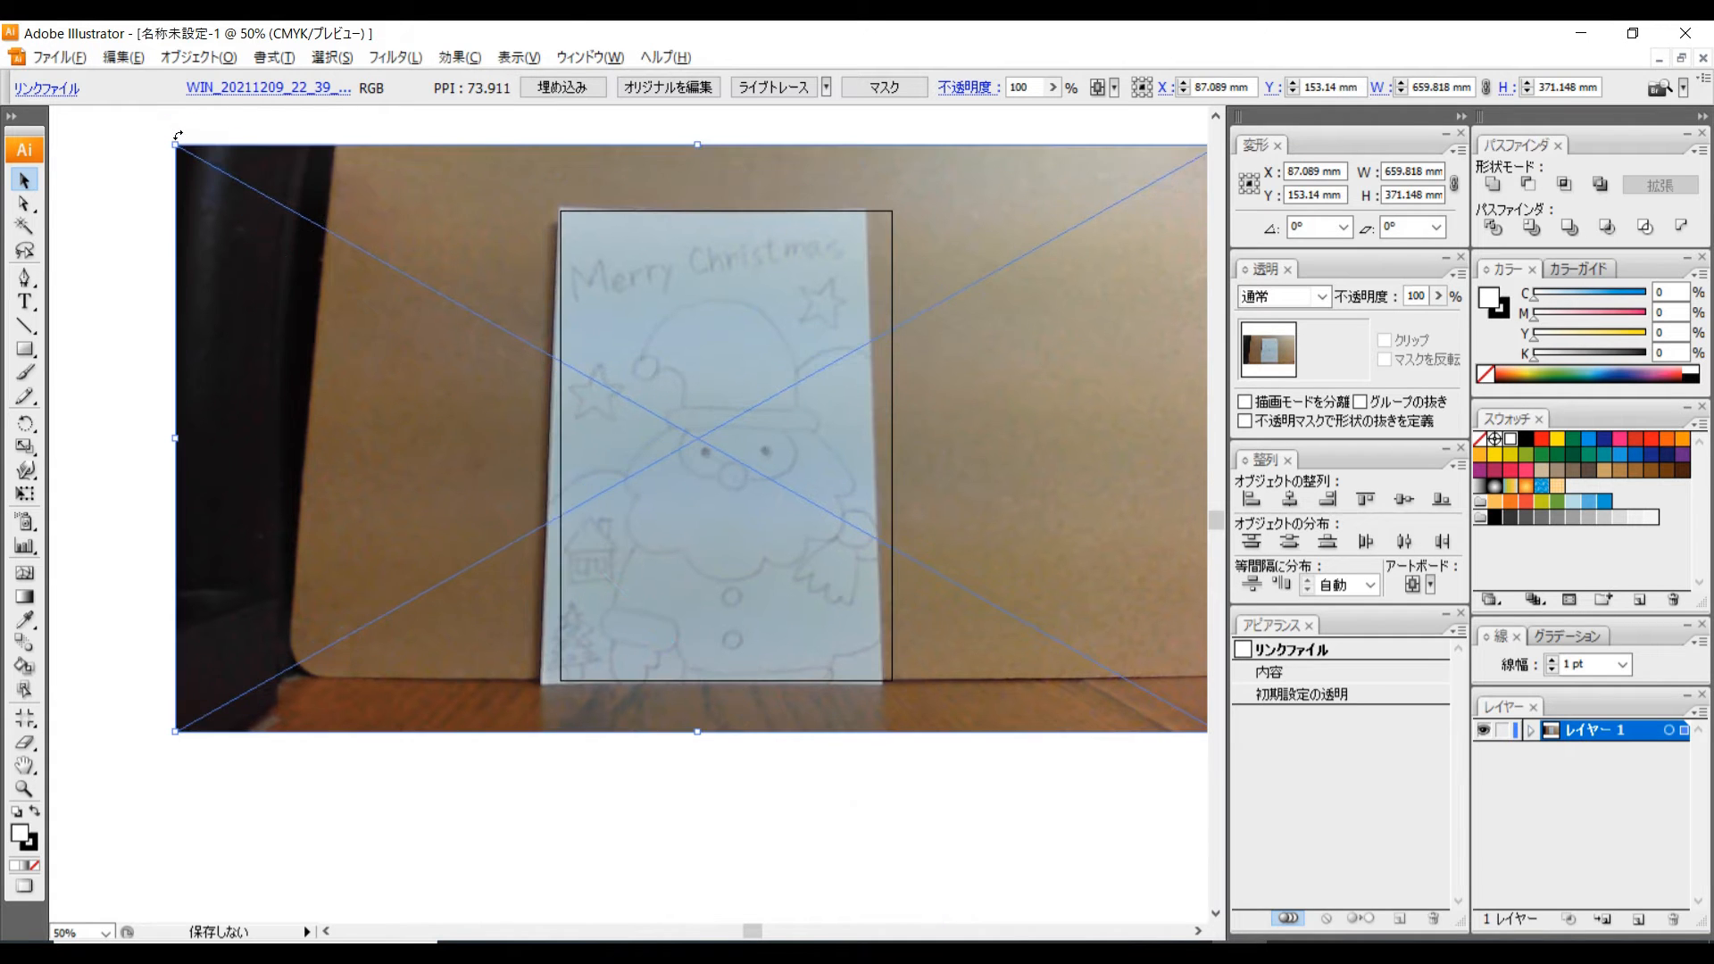
left_click_drag(650, 506, 668, 500)
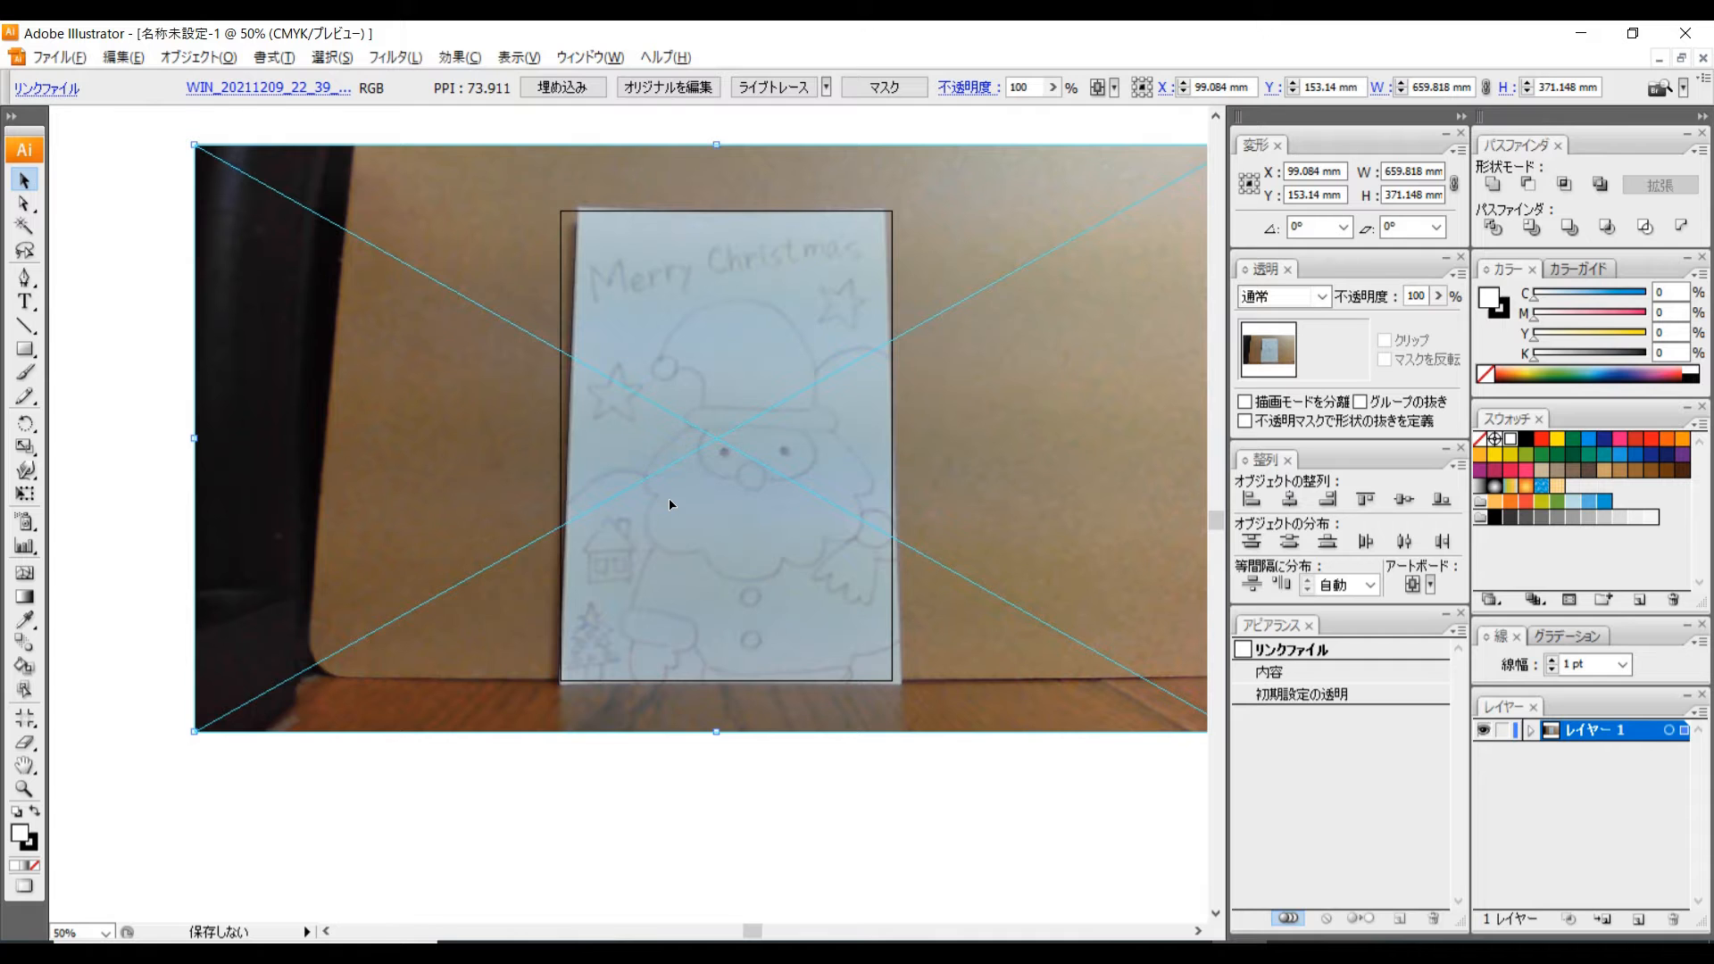
left_click_drag(708, 509, 624, 514)
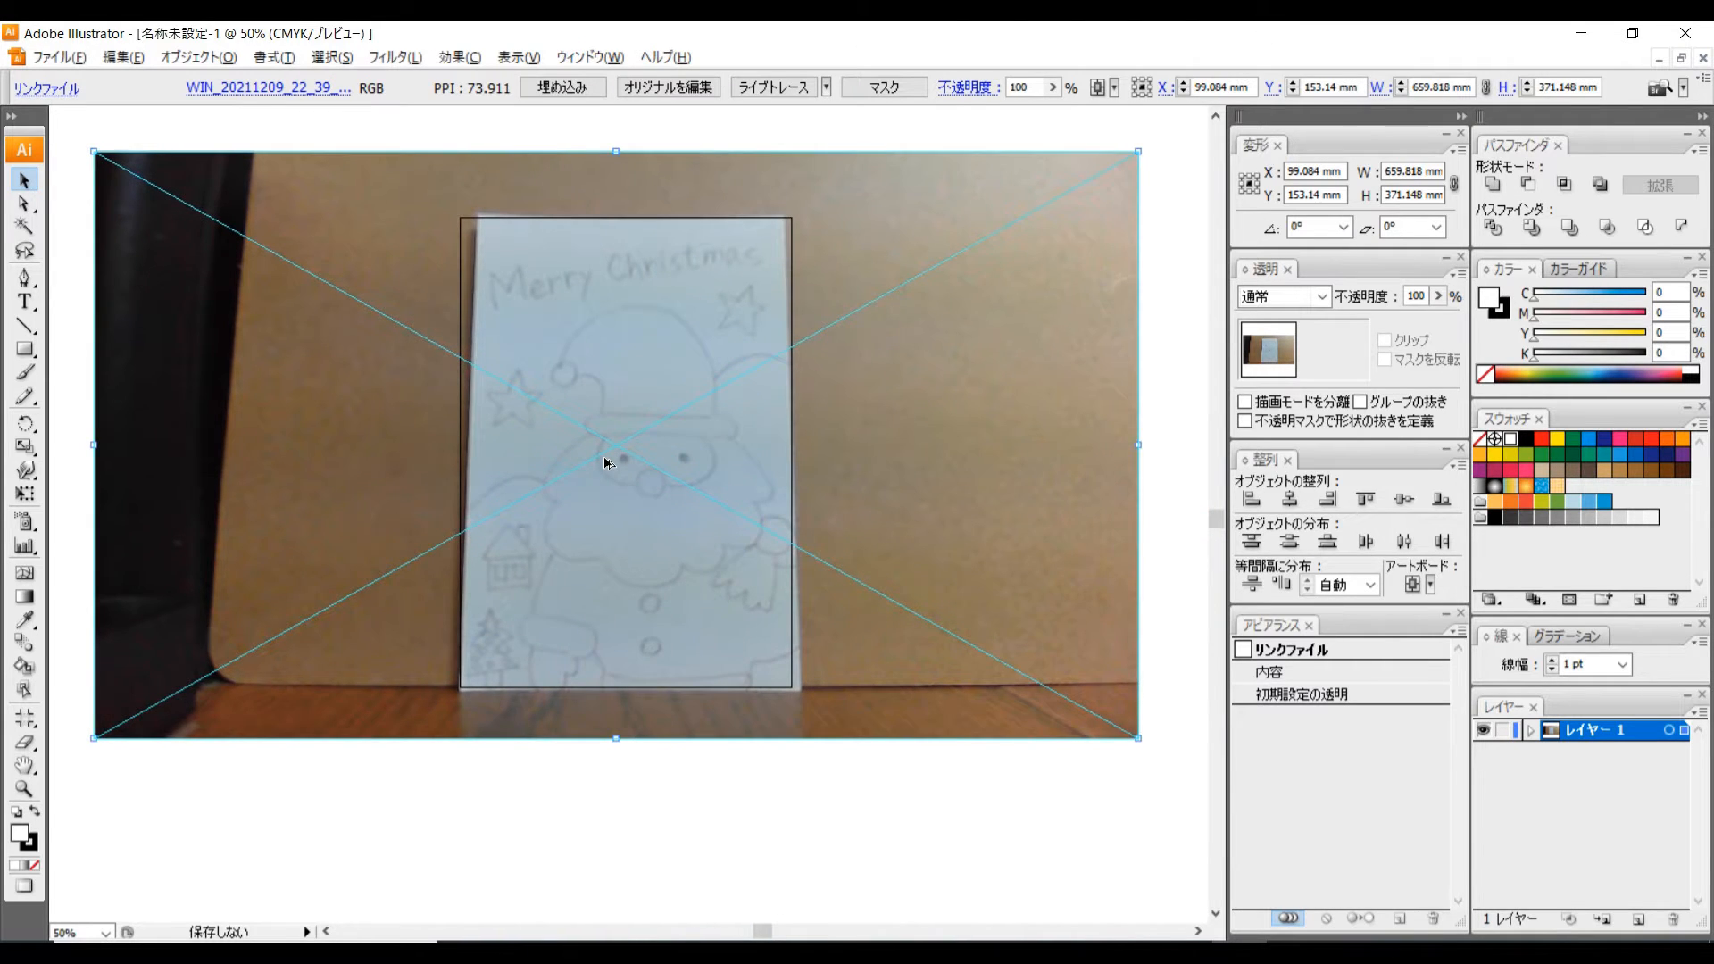
key("ctrl+plus")
left_click_drag(615, 436, 615, 474)
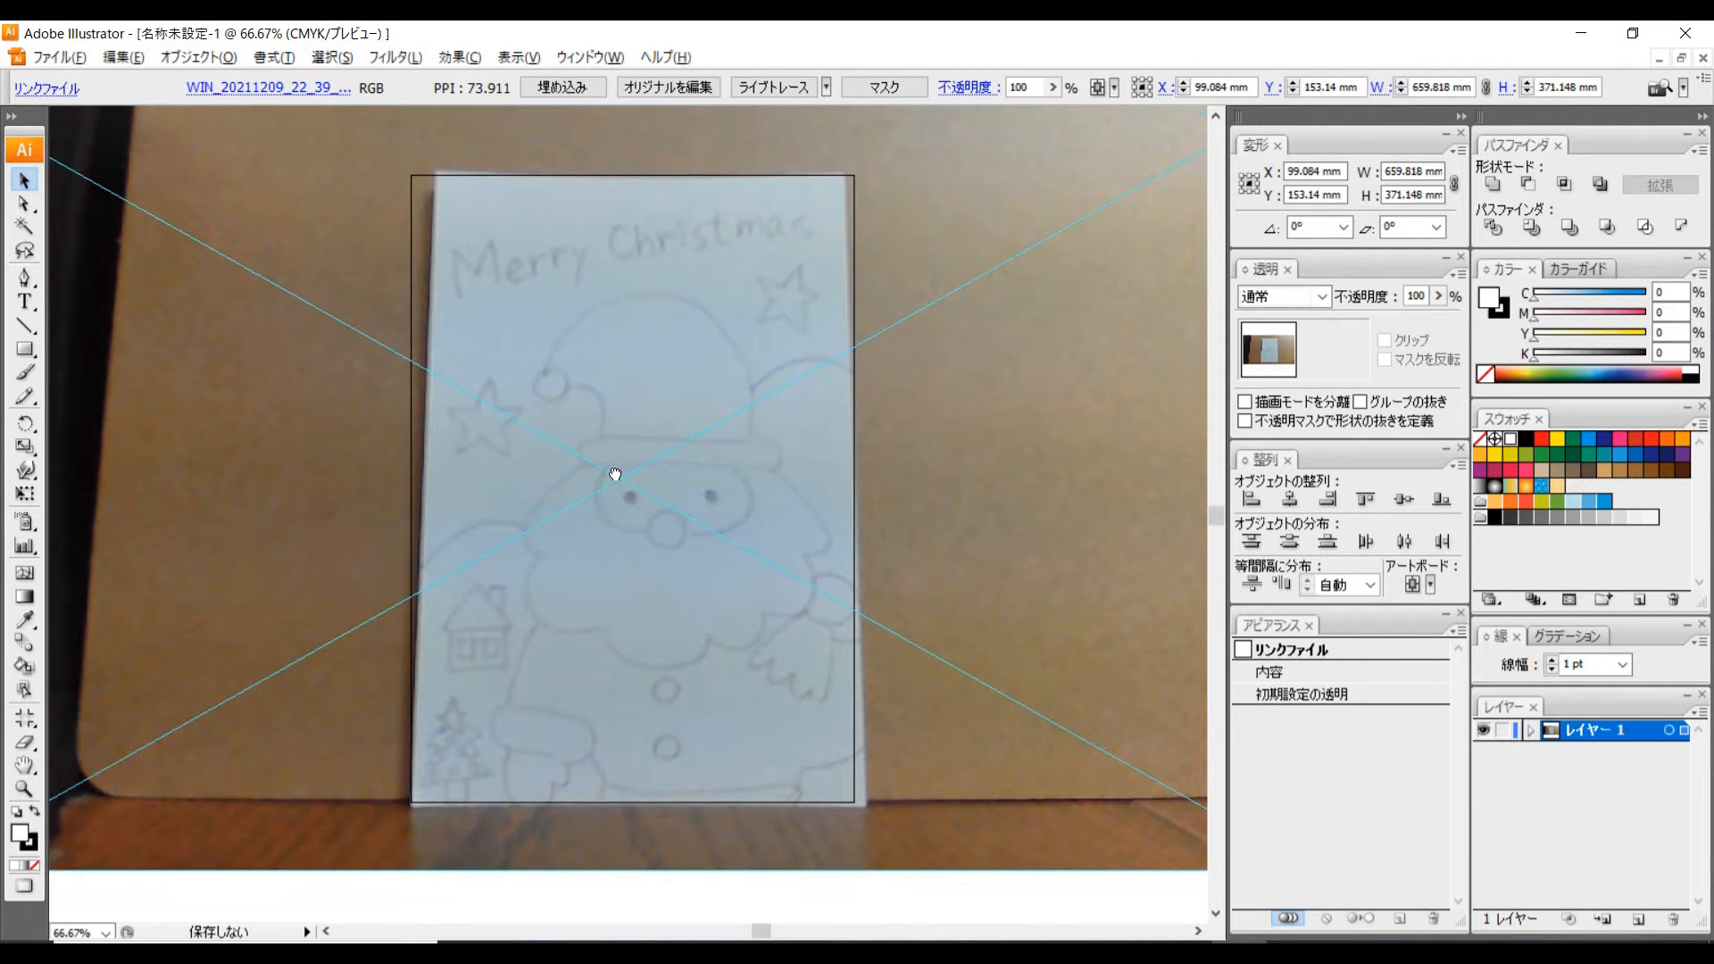
scroll(614, 480, "up", 1)
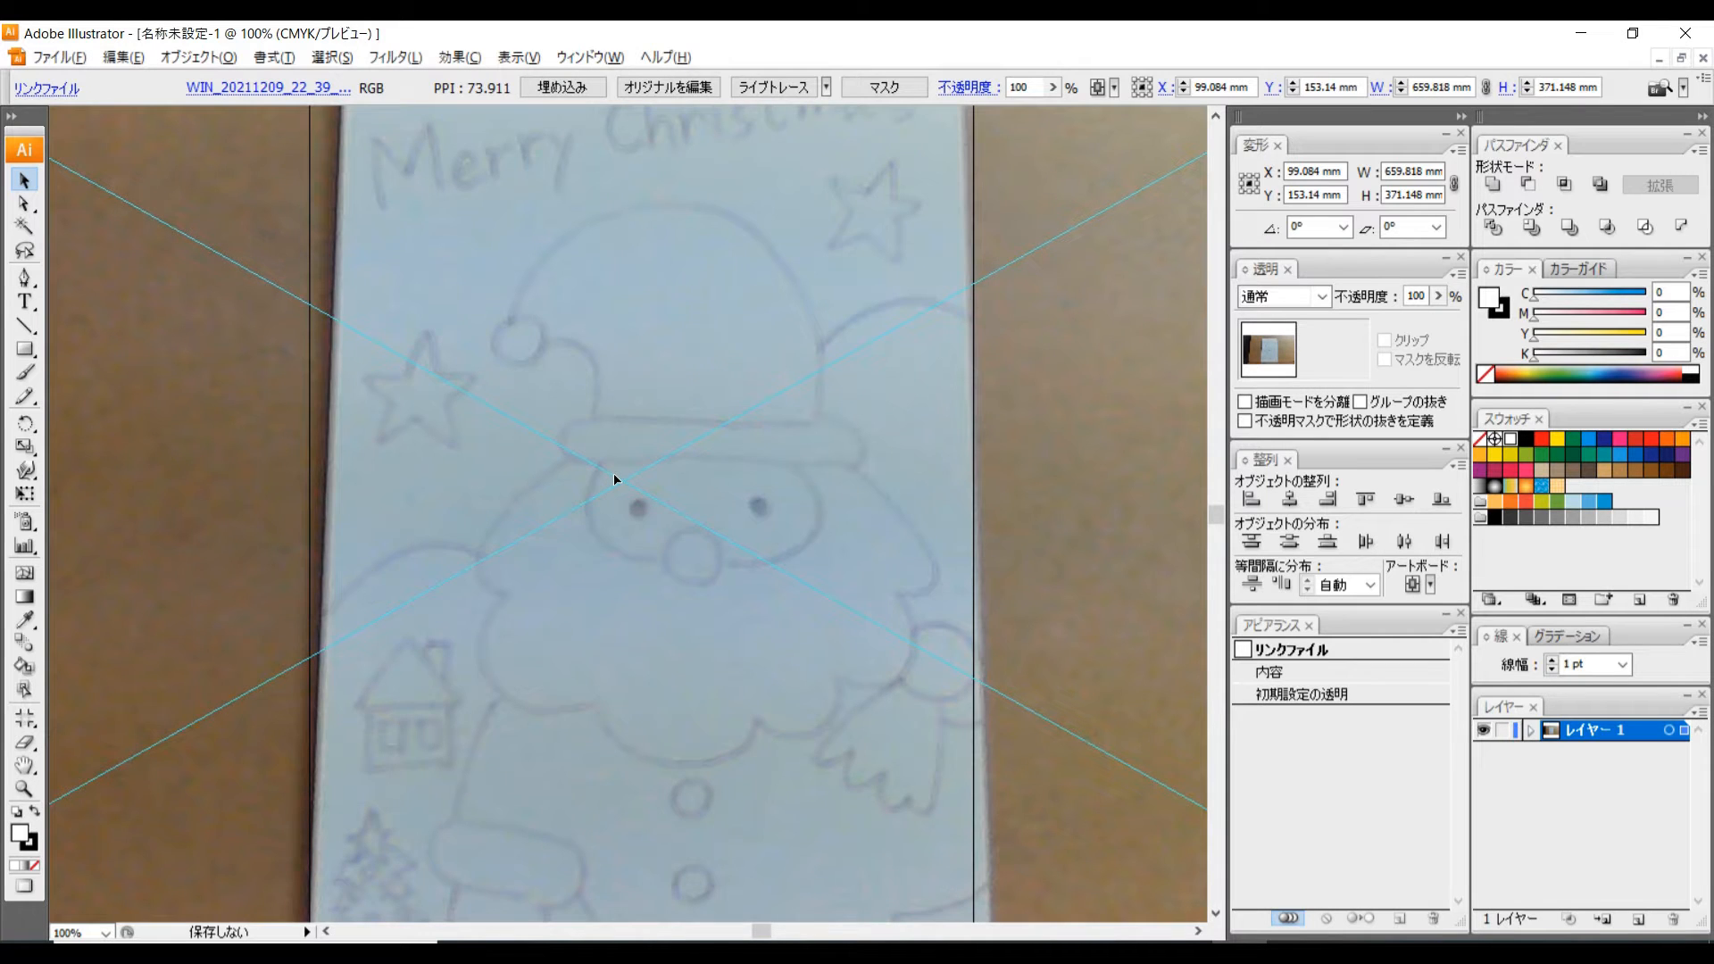
Lock the layer holding the placed photo and add a new layer above it for the tracing.
scroll(614, 480, "down", 1)
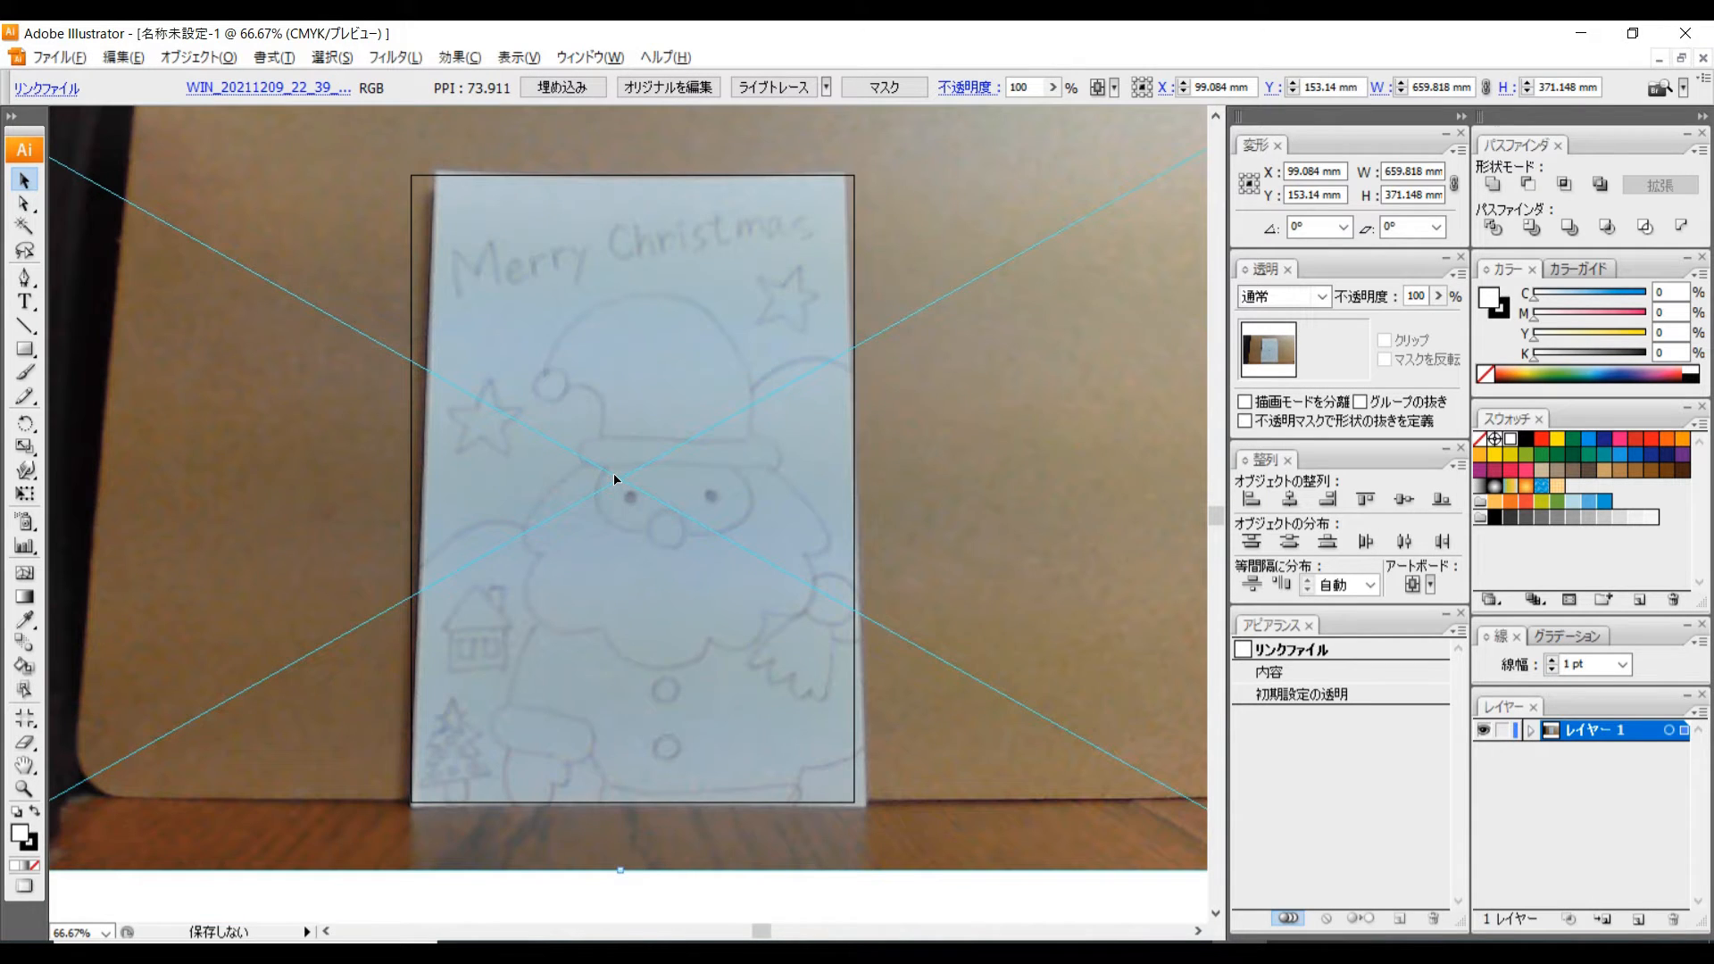
left_click(1503, 730)
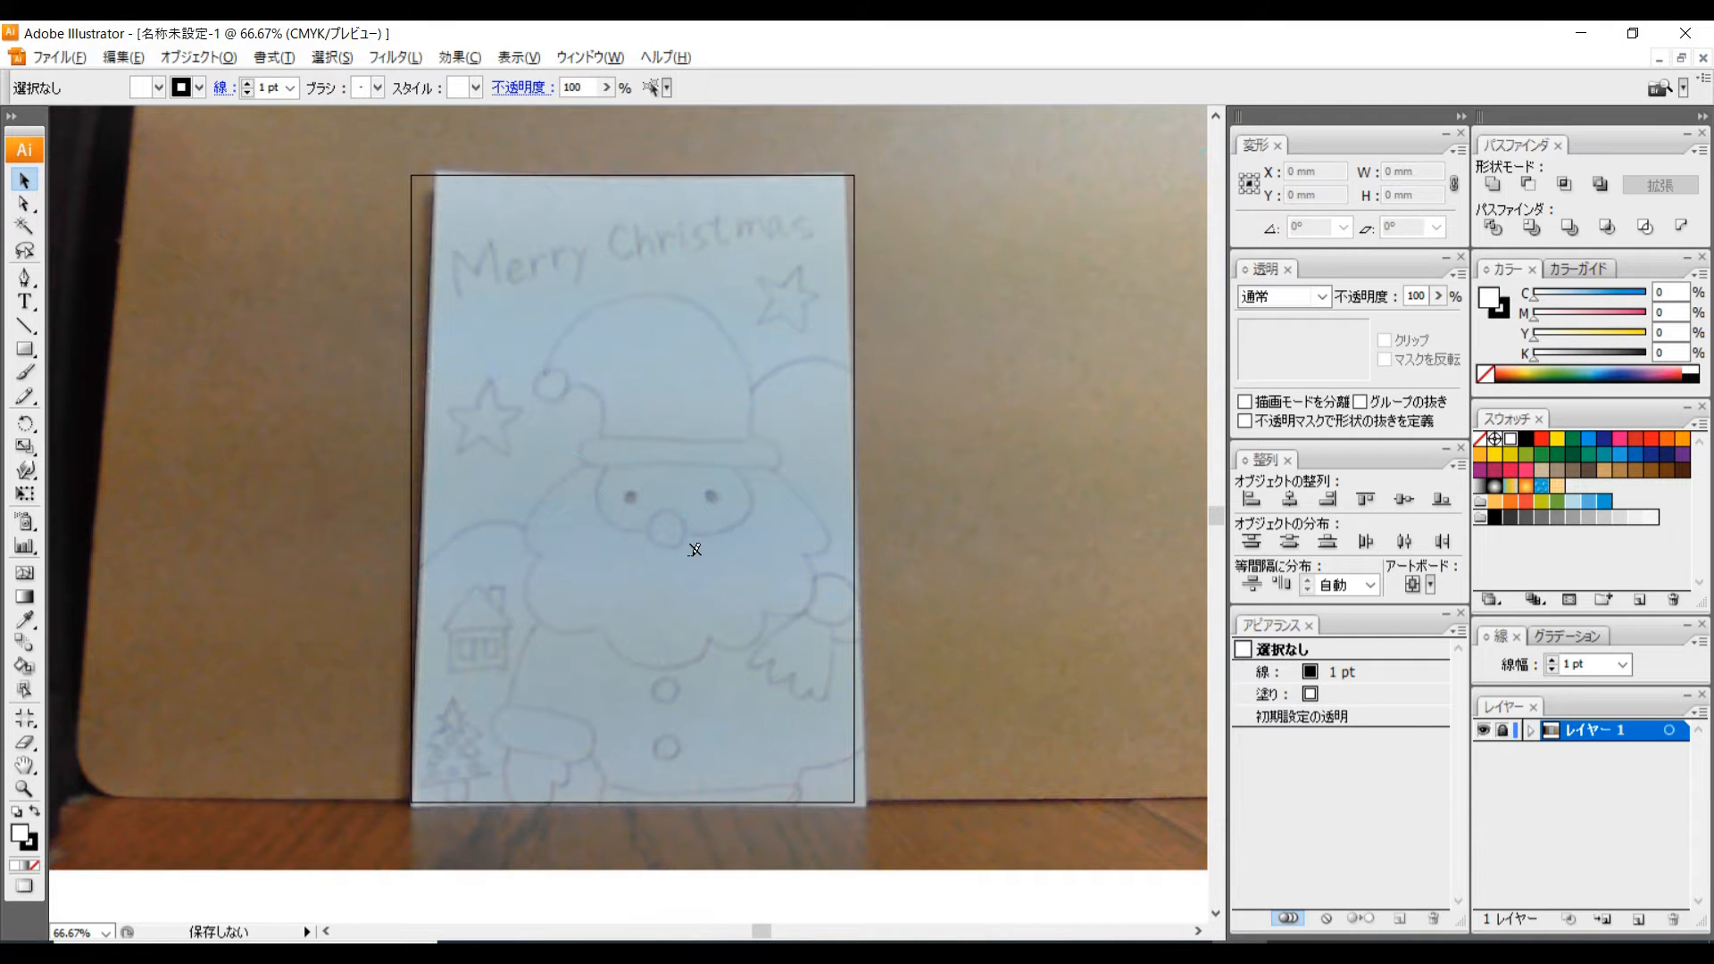
left_click(1644, 920)
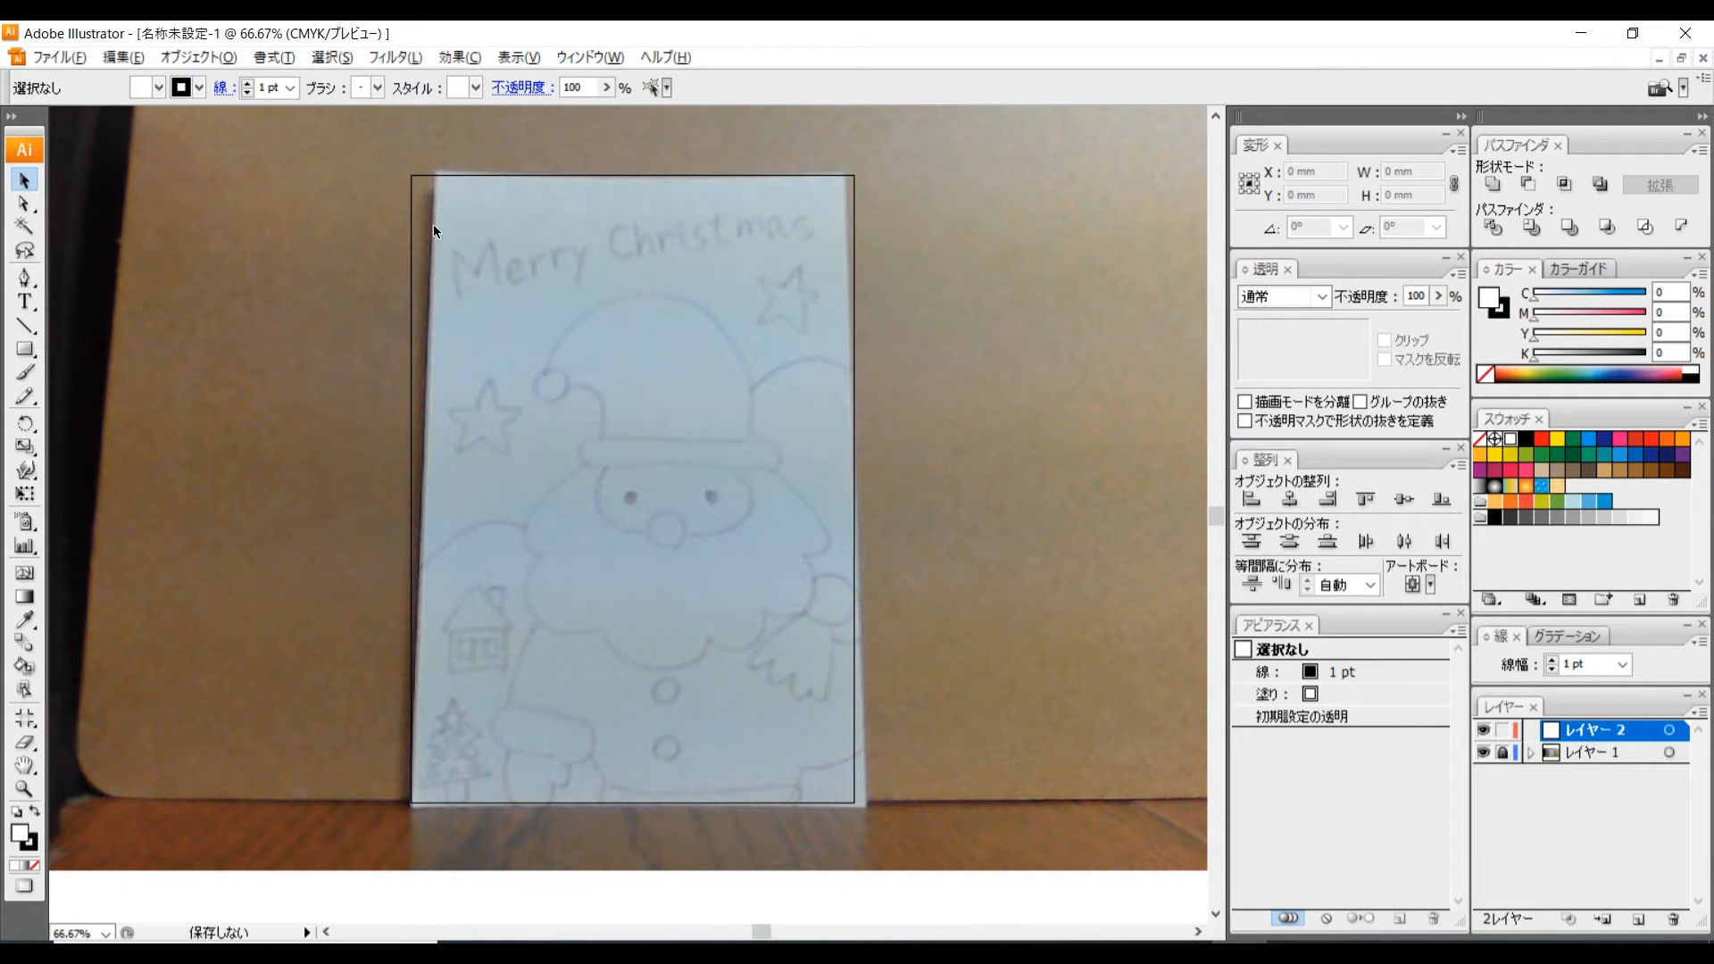
Set the drawing defaults to no fill and a black stroke of 7 pt.
left_click(160, 86)
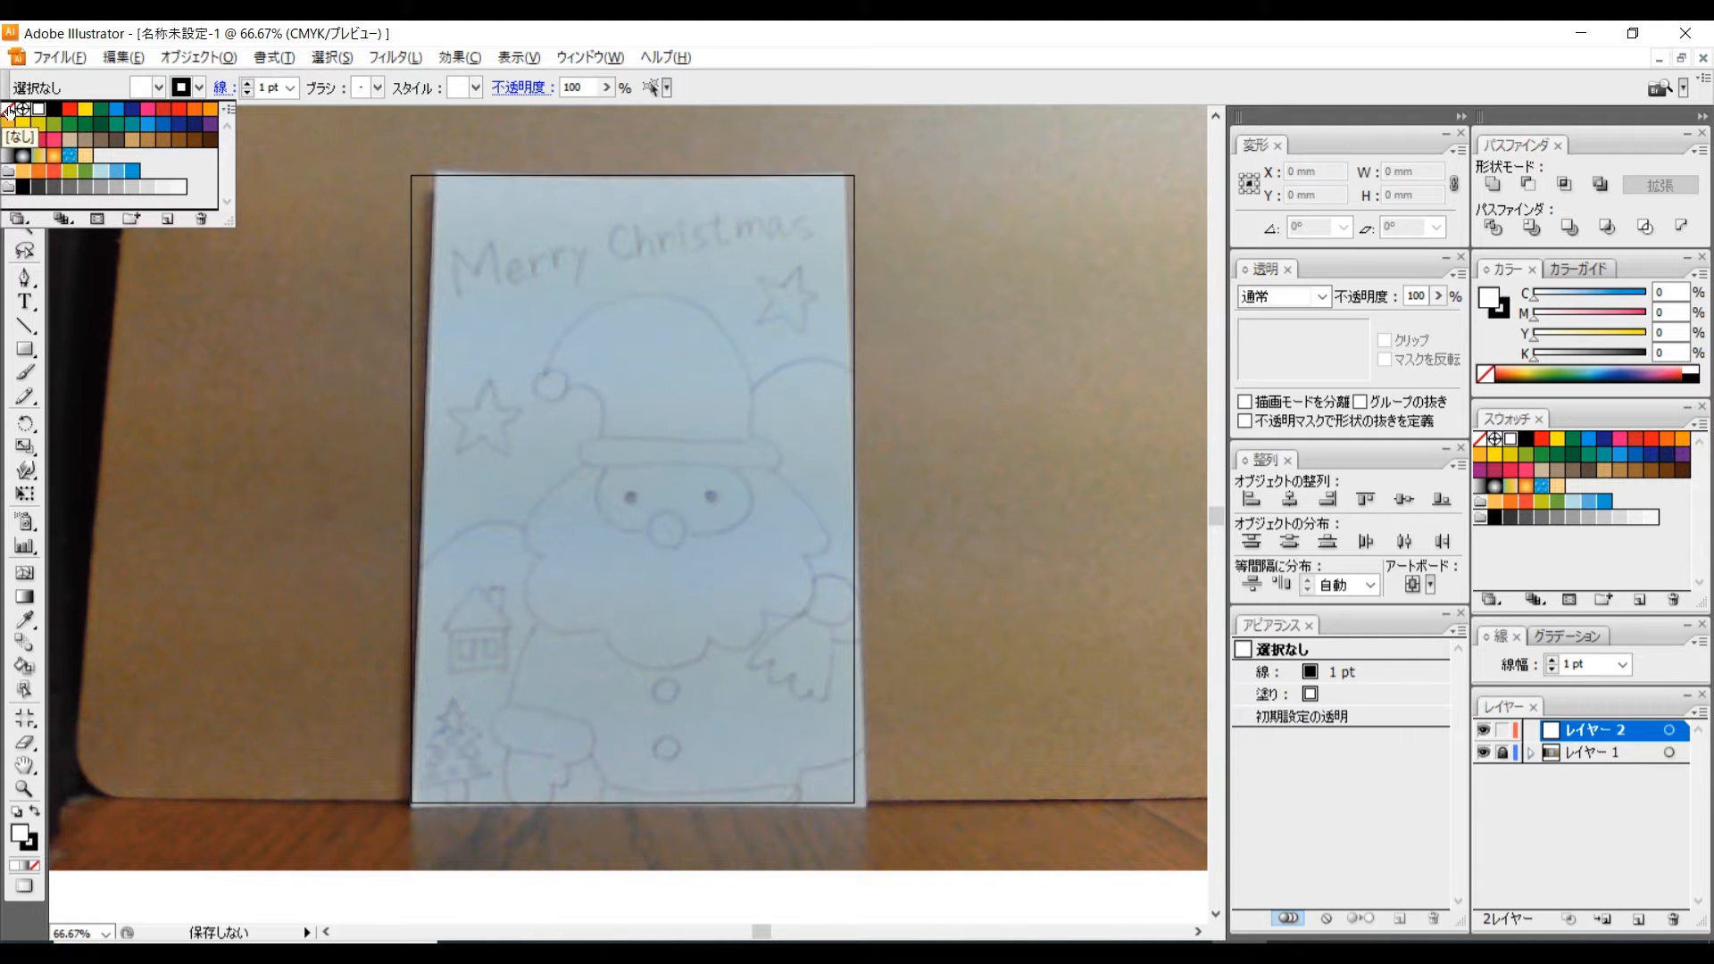
left_click(8, 111)
left_click(198, 87)
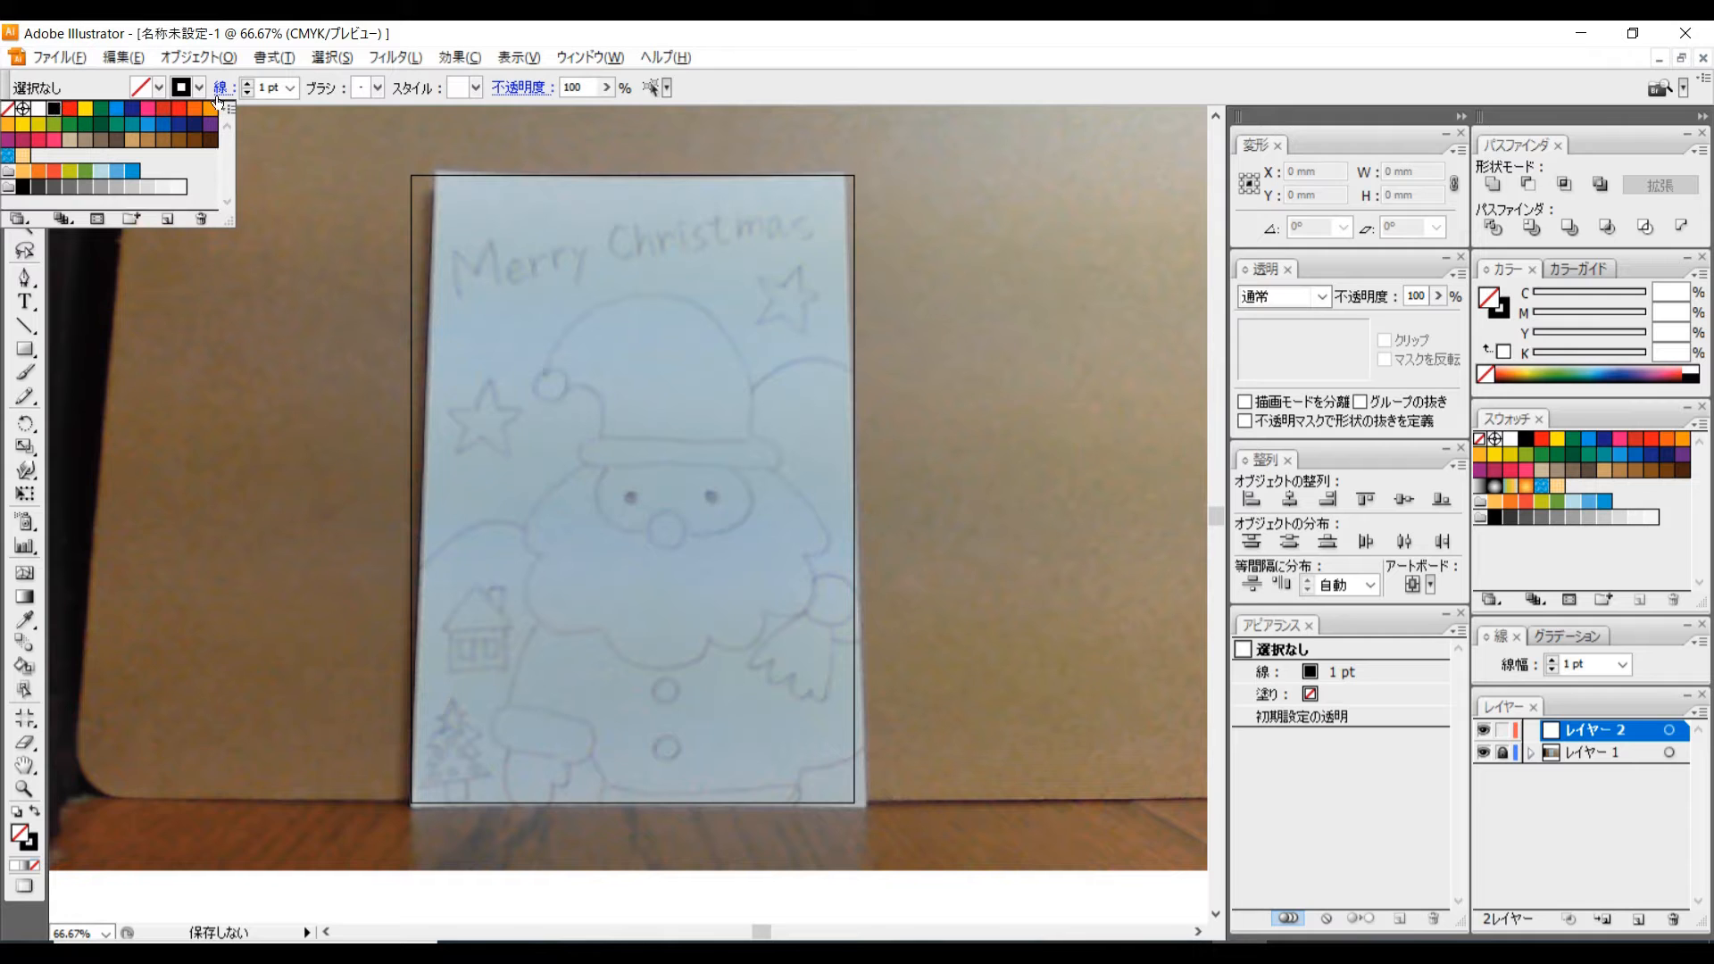
left_click(289, 93)
left_click(290, 93)
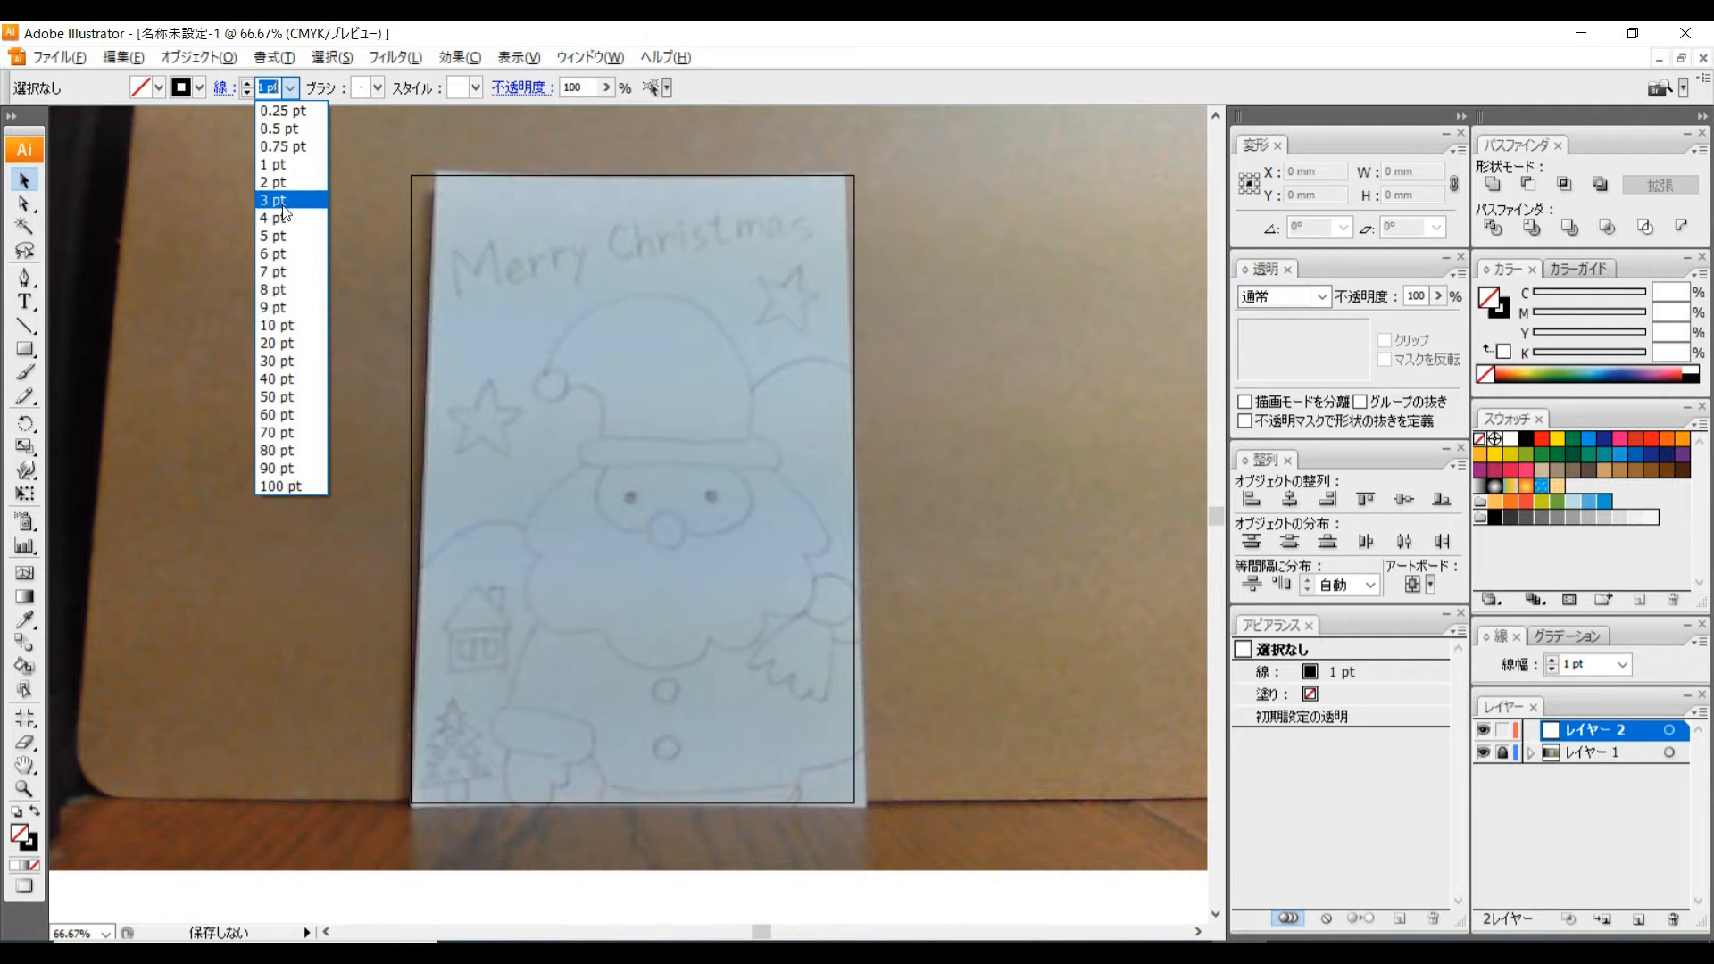
left_click(280, 270)
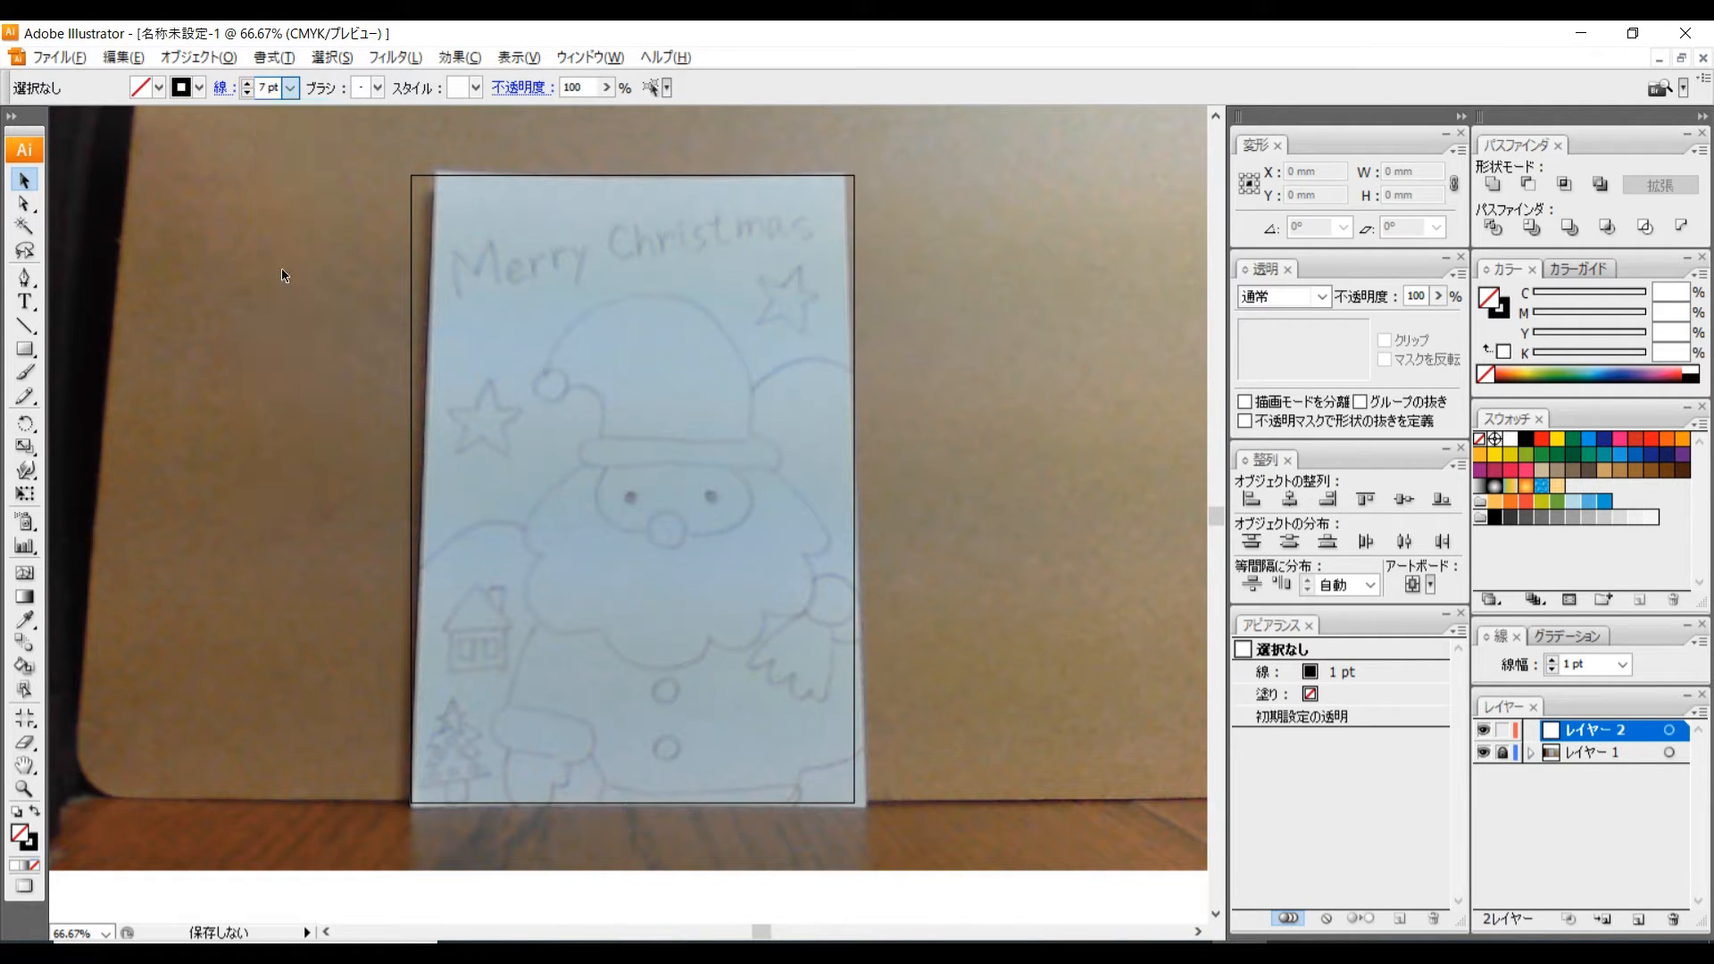
Start the Santa hat outline with the Pen tool, tracing one curve from the brim's right end over the crown to the pompom.
left_click(29, 284)
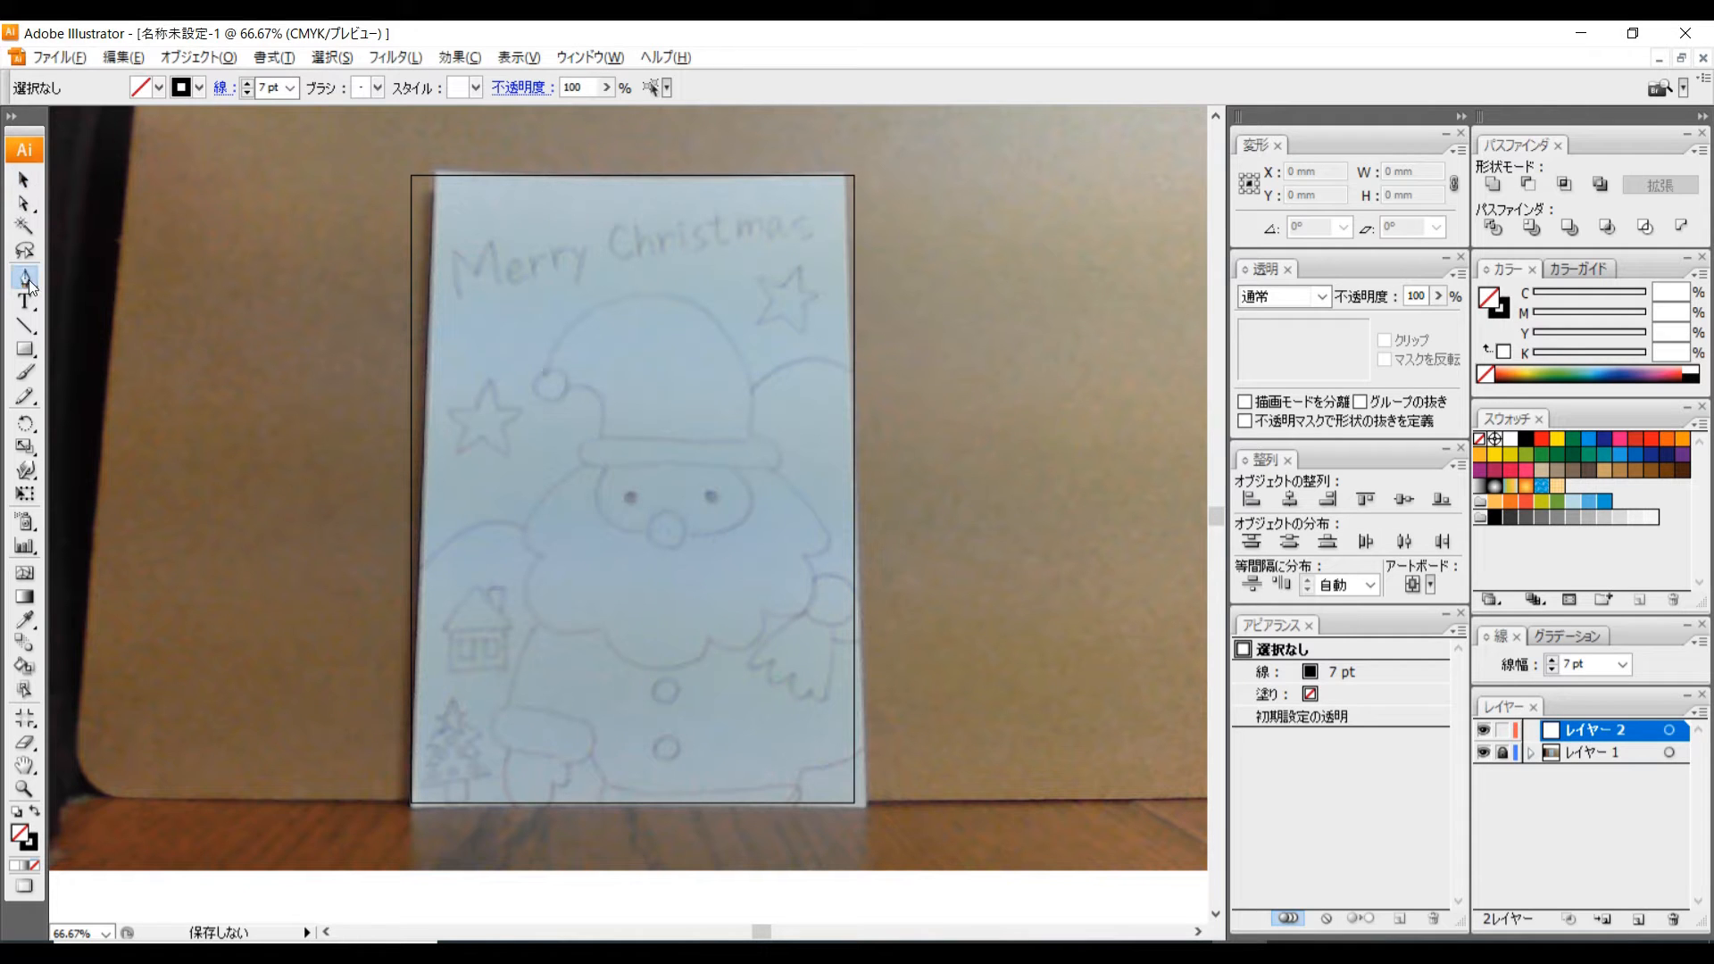
scroll(770, 444, "up", 1)
scroll(769, 444, "up", 1)
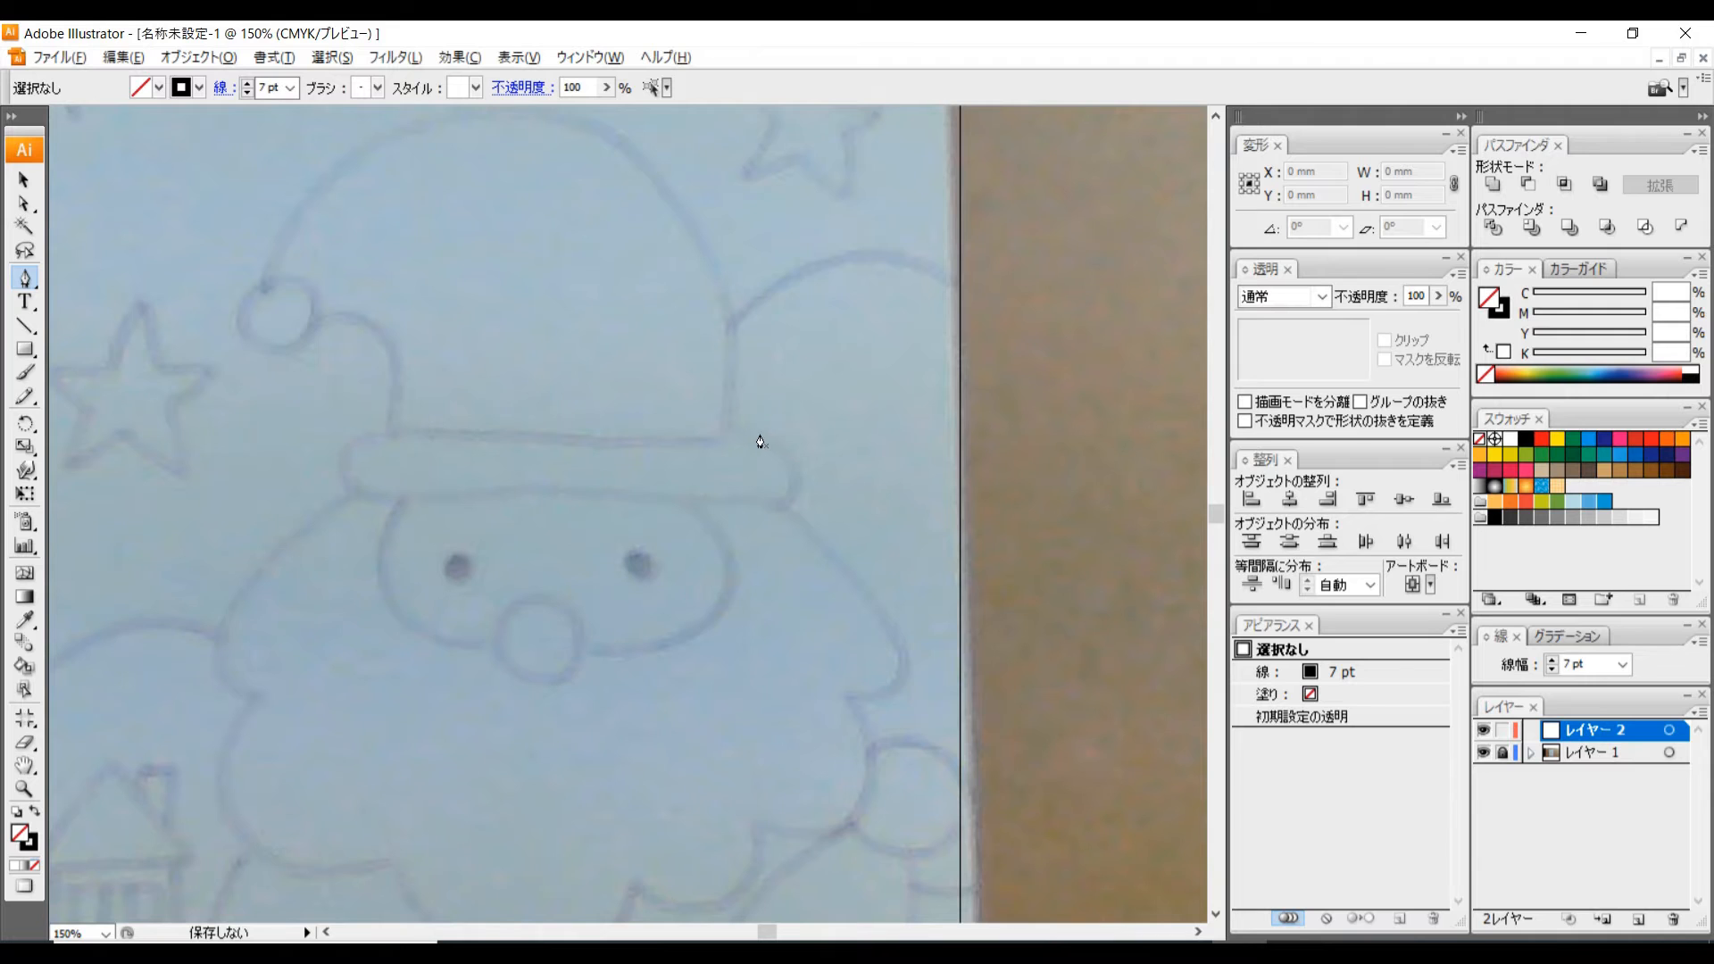
left_click_drag(670, 394, 826, 521)
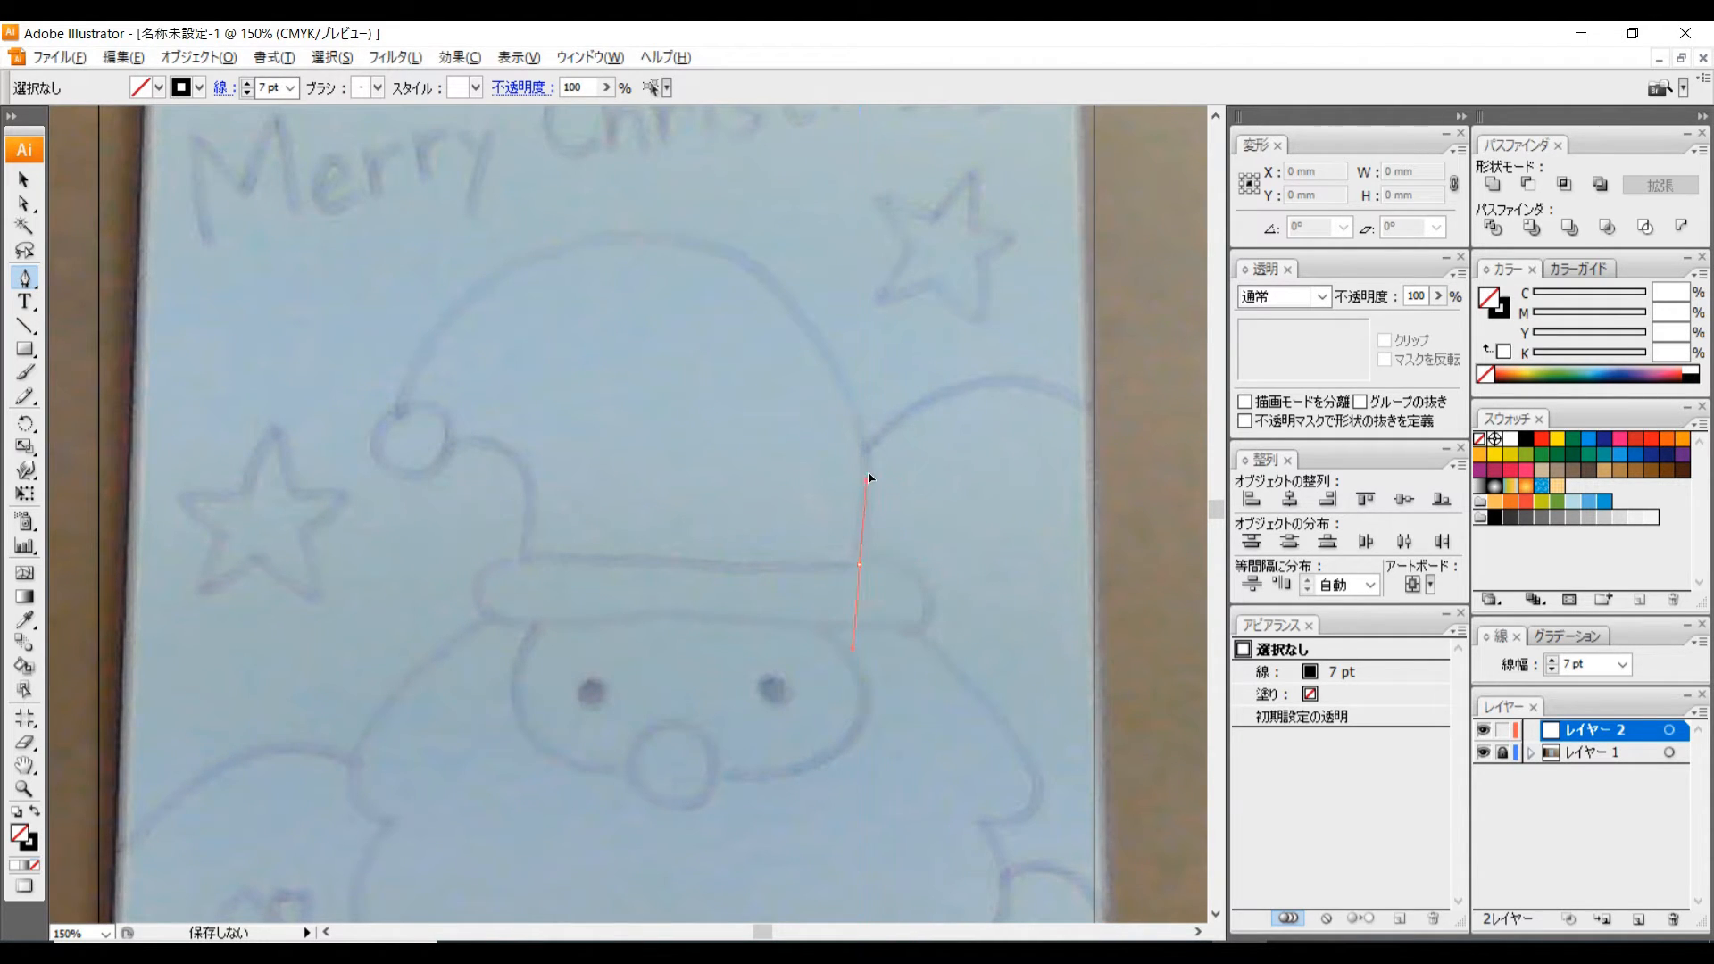
left_click(870, 423)
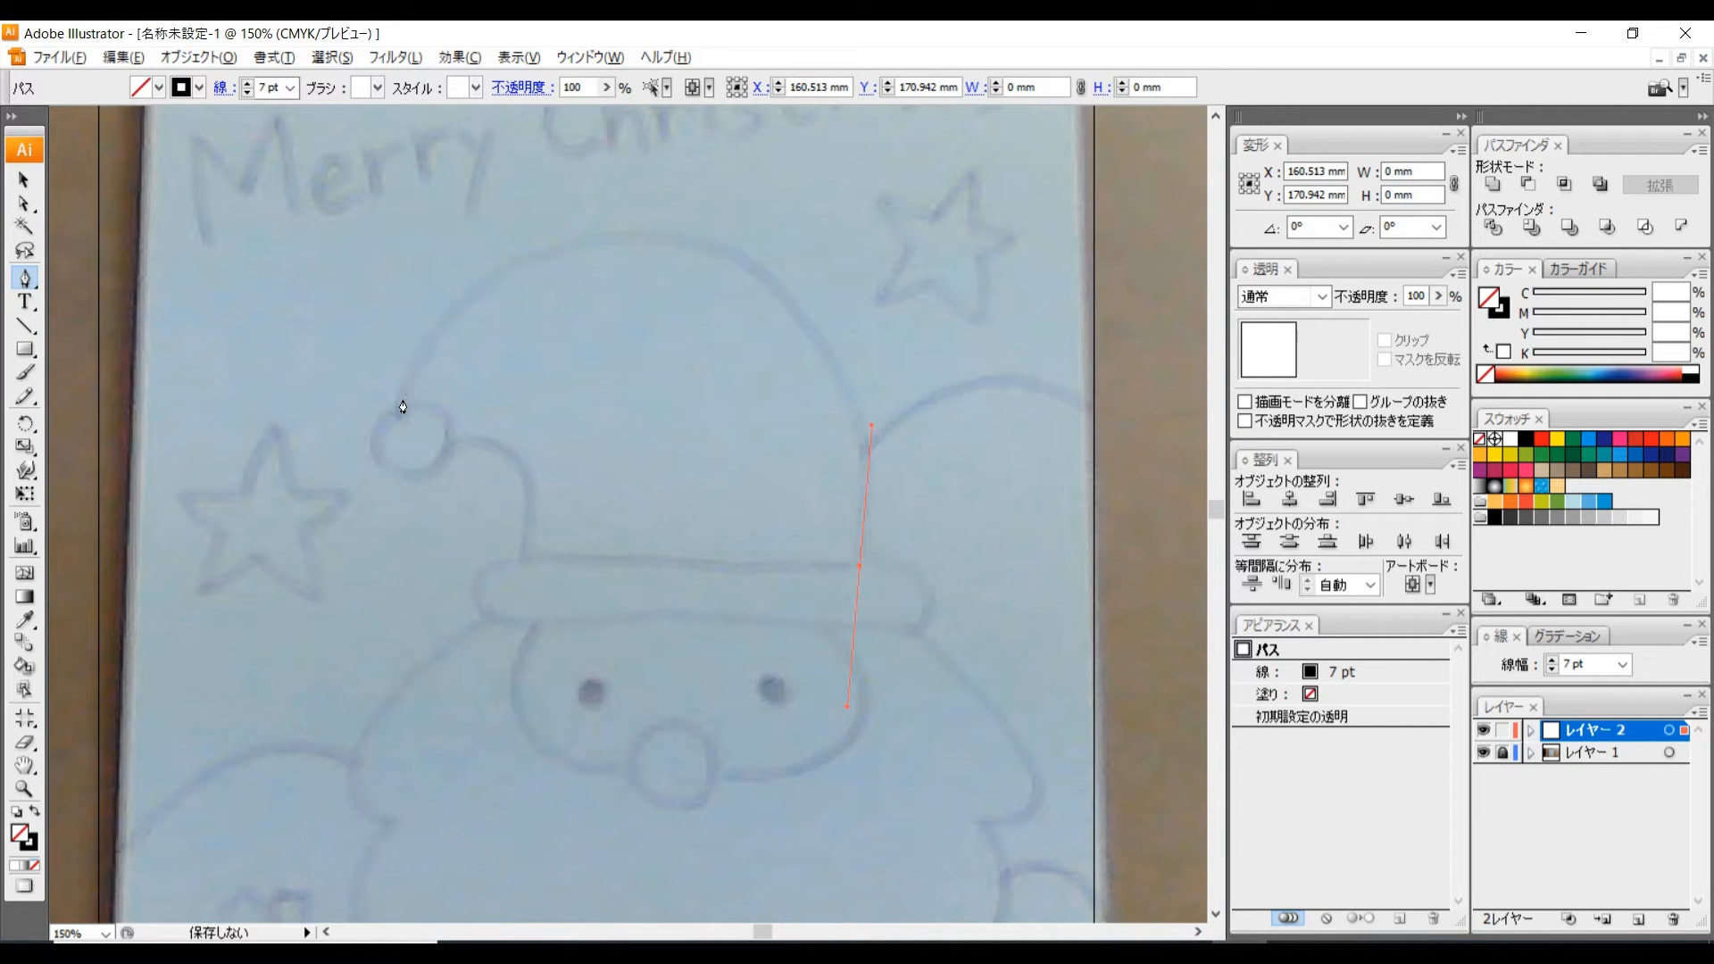
mouse_move(401, 401)
left_mouse_down()
mouse_move(296, 741)
mouse_move(268, 774)
mouse_move(109, 821)
mouse_move(108, 853)
left_mouse_up()
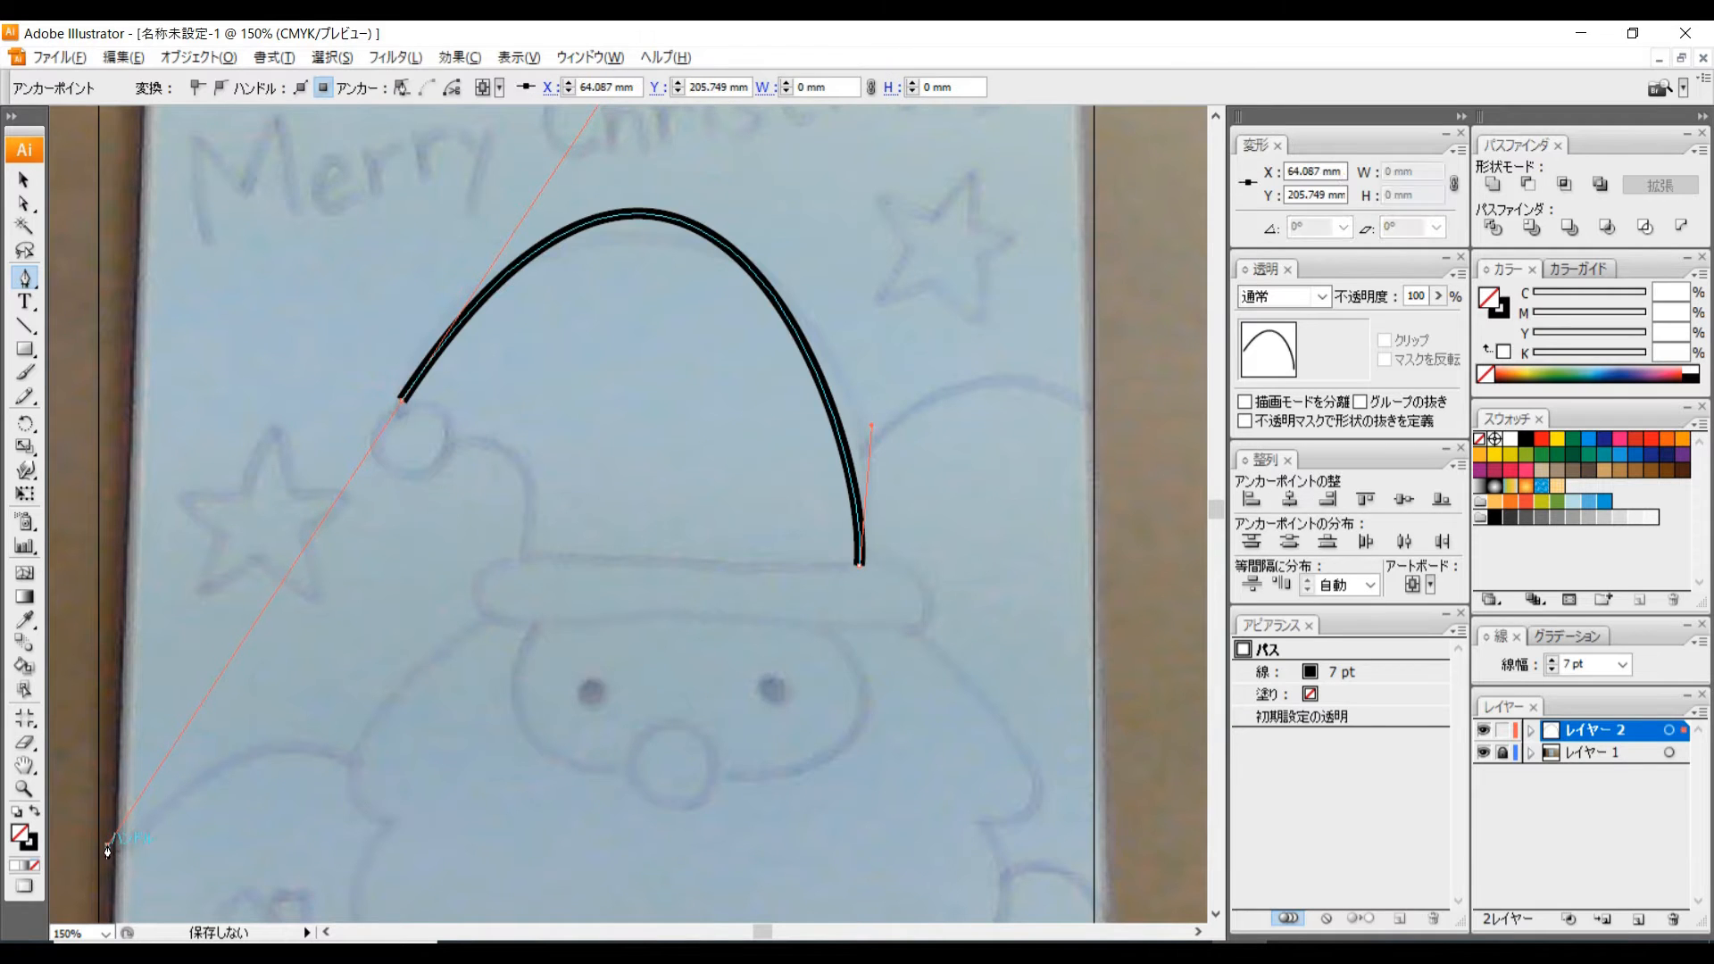
Continue the hat path past the pompom, curve it down to the brim and close the outline at about 97 × 74 mm.
left_click(402, 404)
left_click_drag(444, 442, 497, 421)
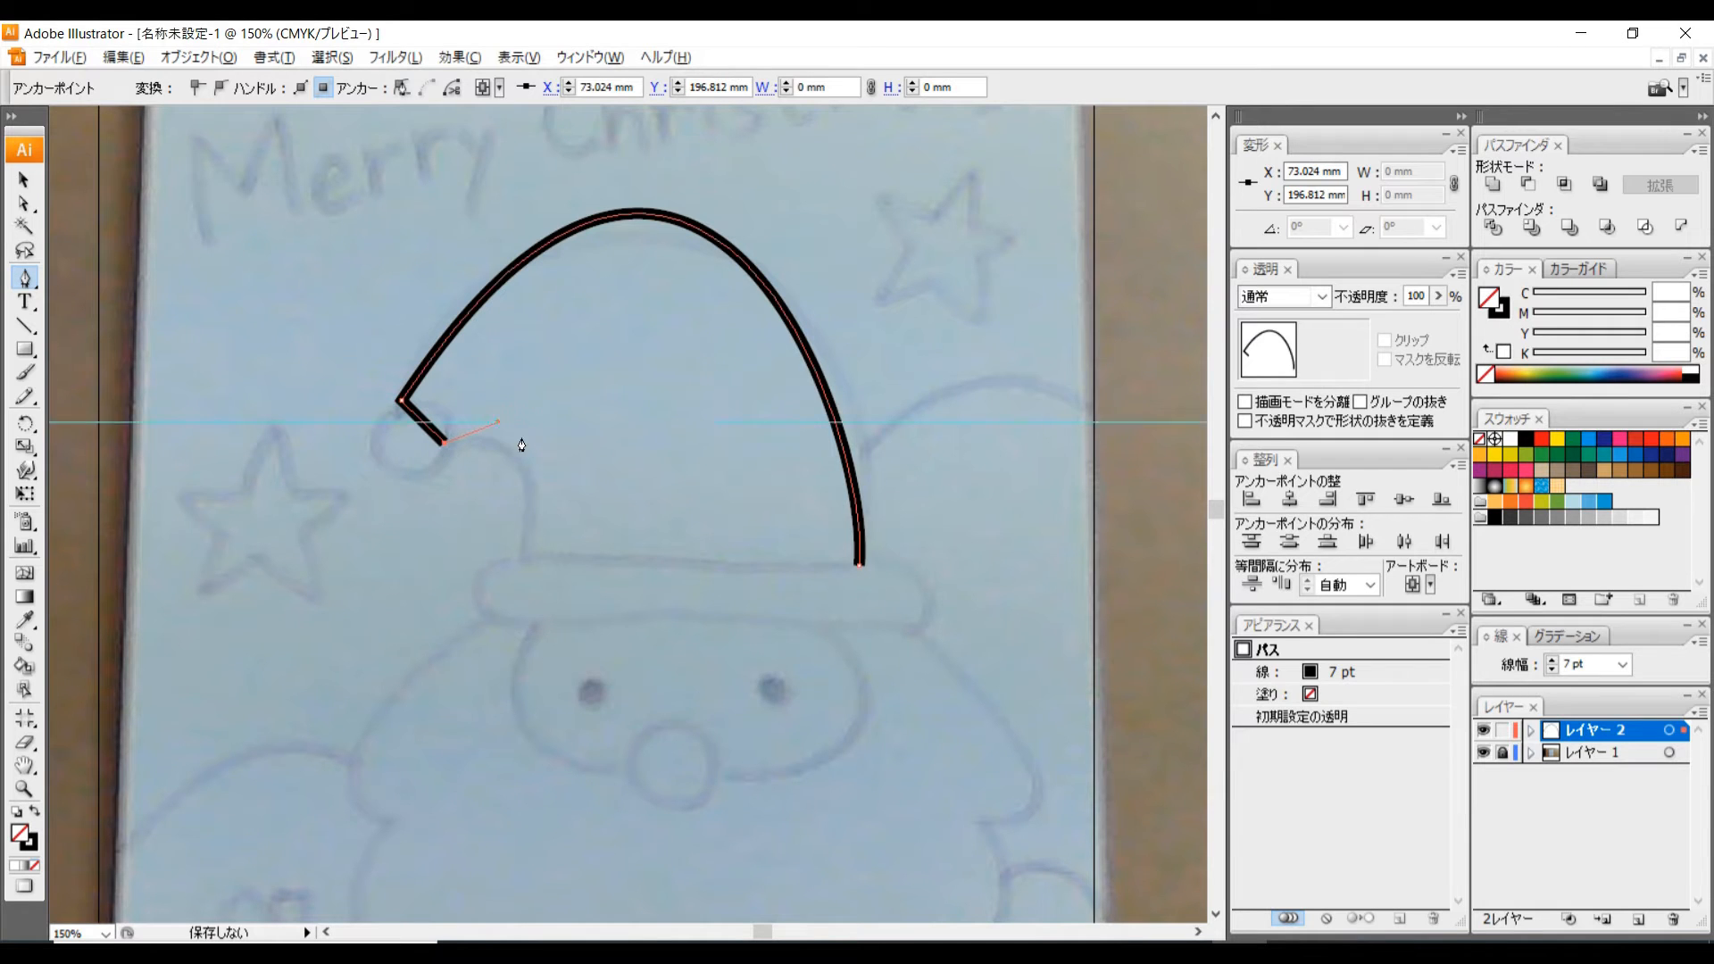
left_click_drag(524, 558, 524, 559)
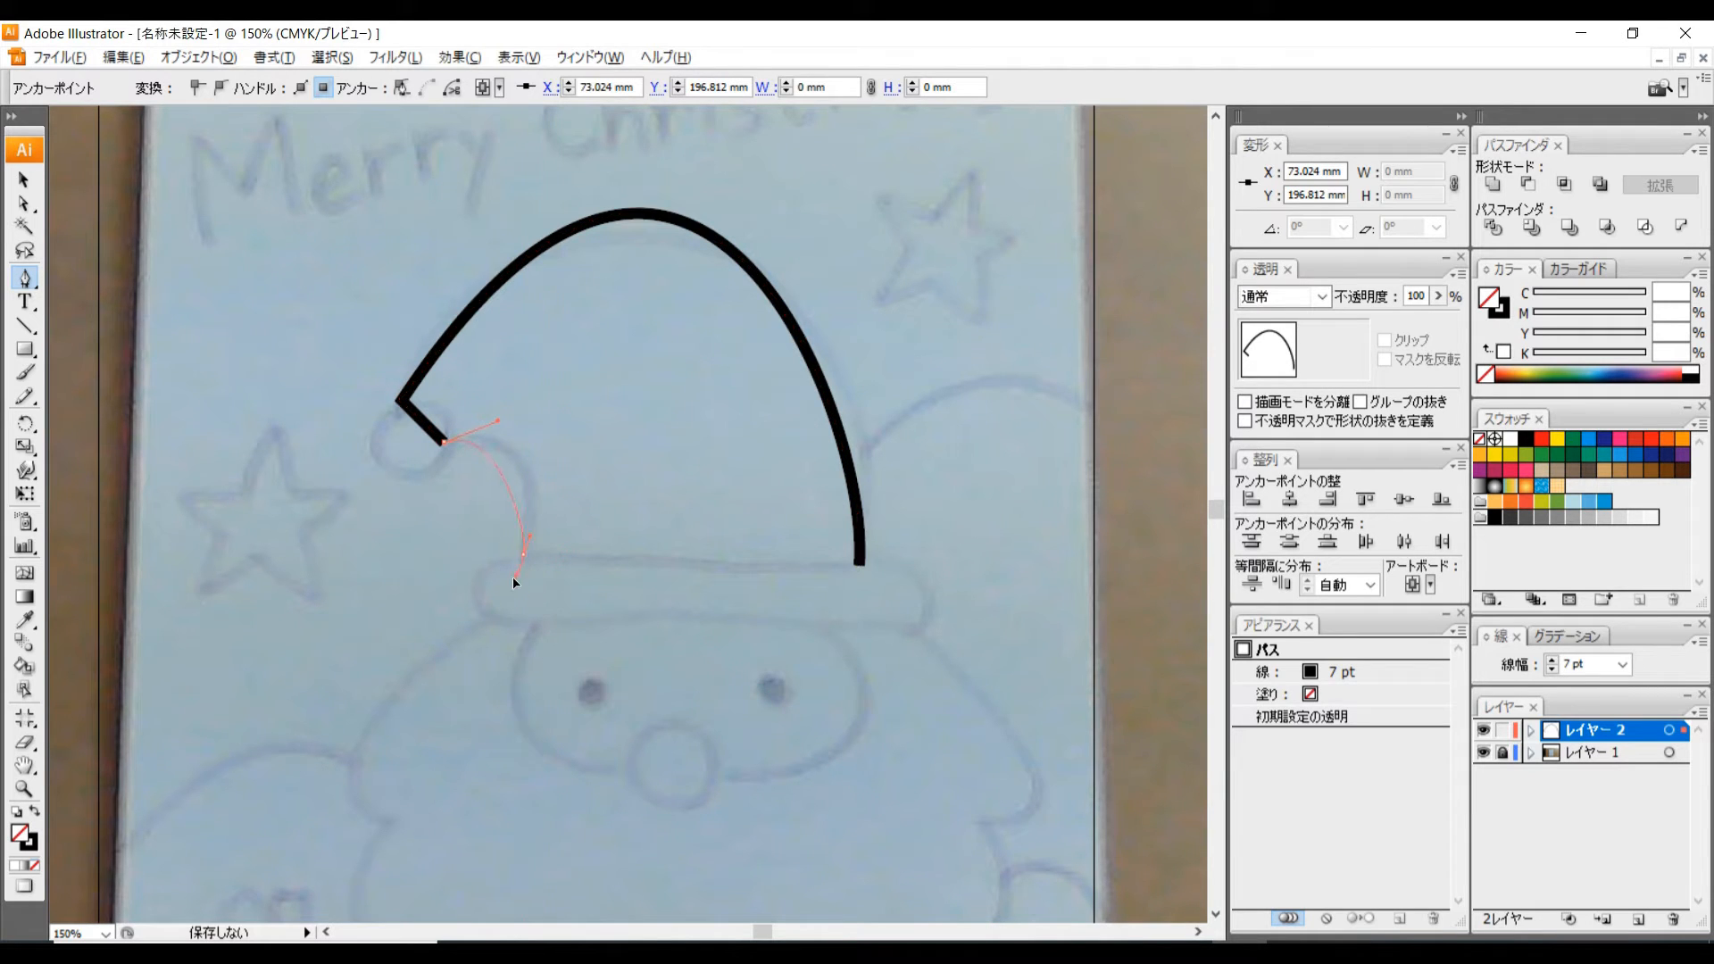
left_click_drag(500, 621, 498, 635)
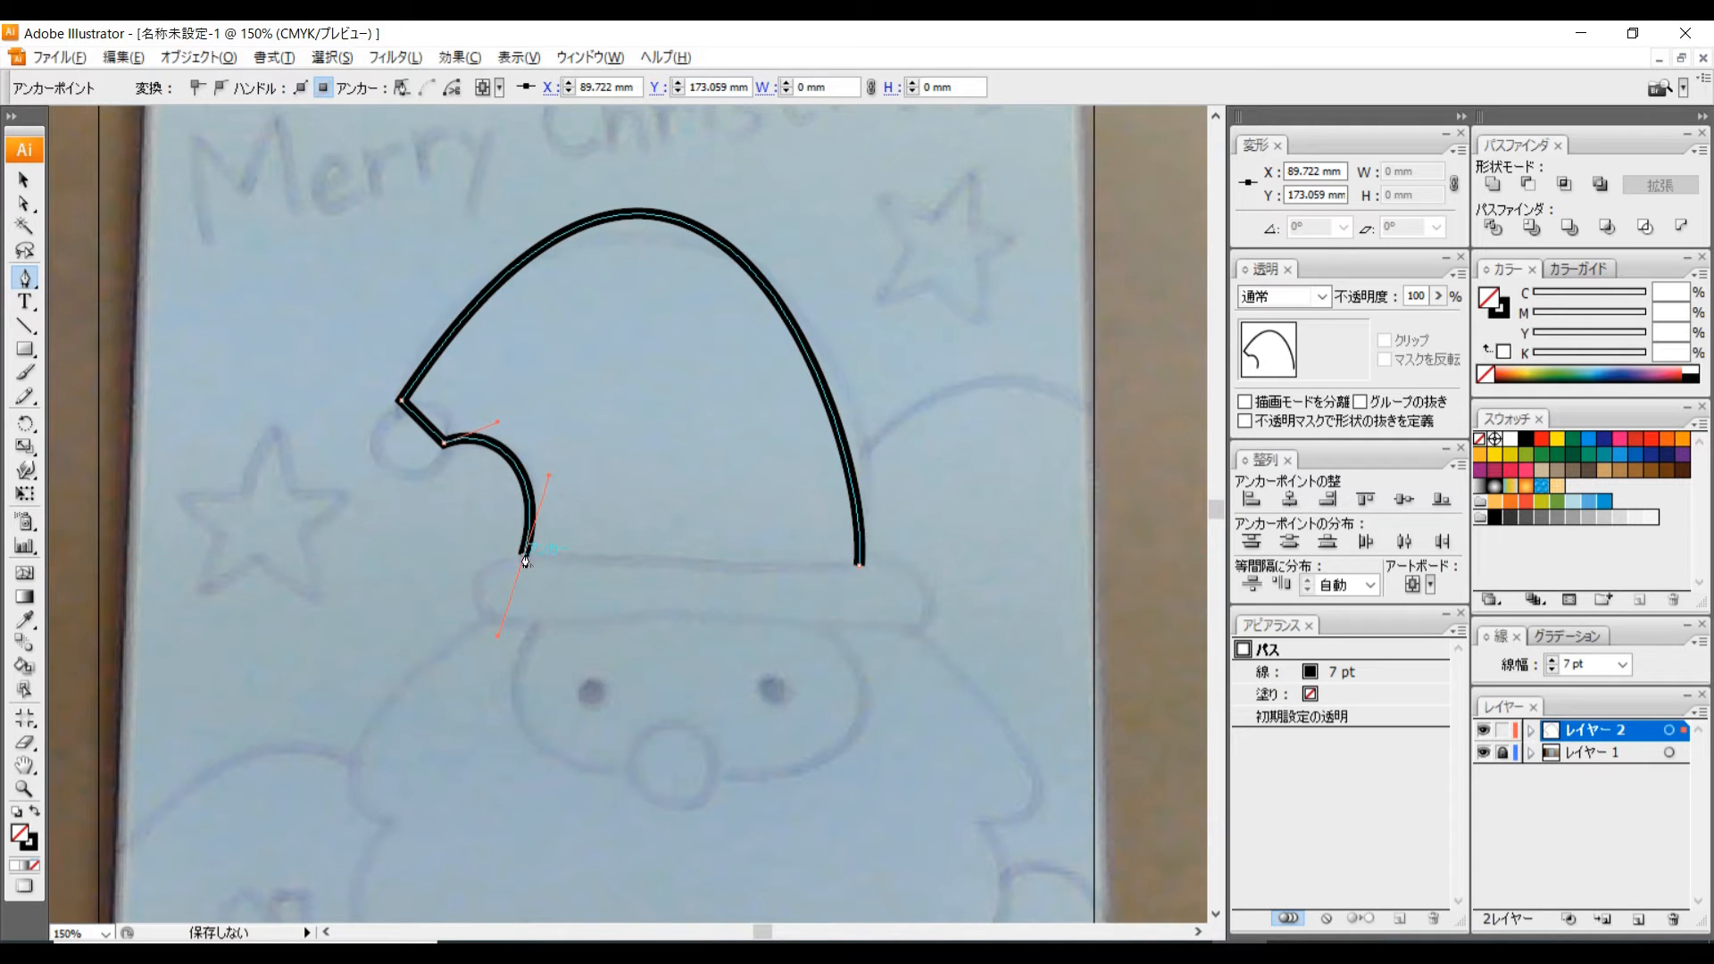
left_click(859, 572)
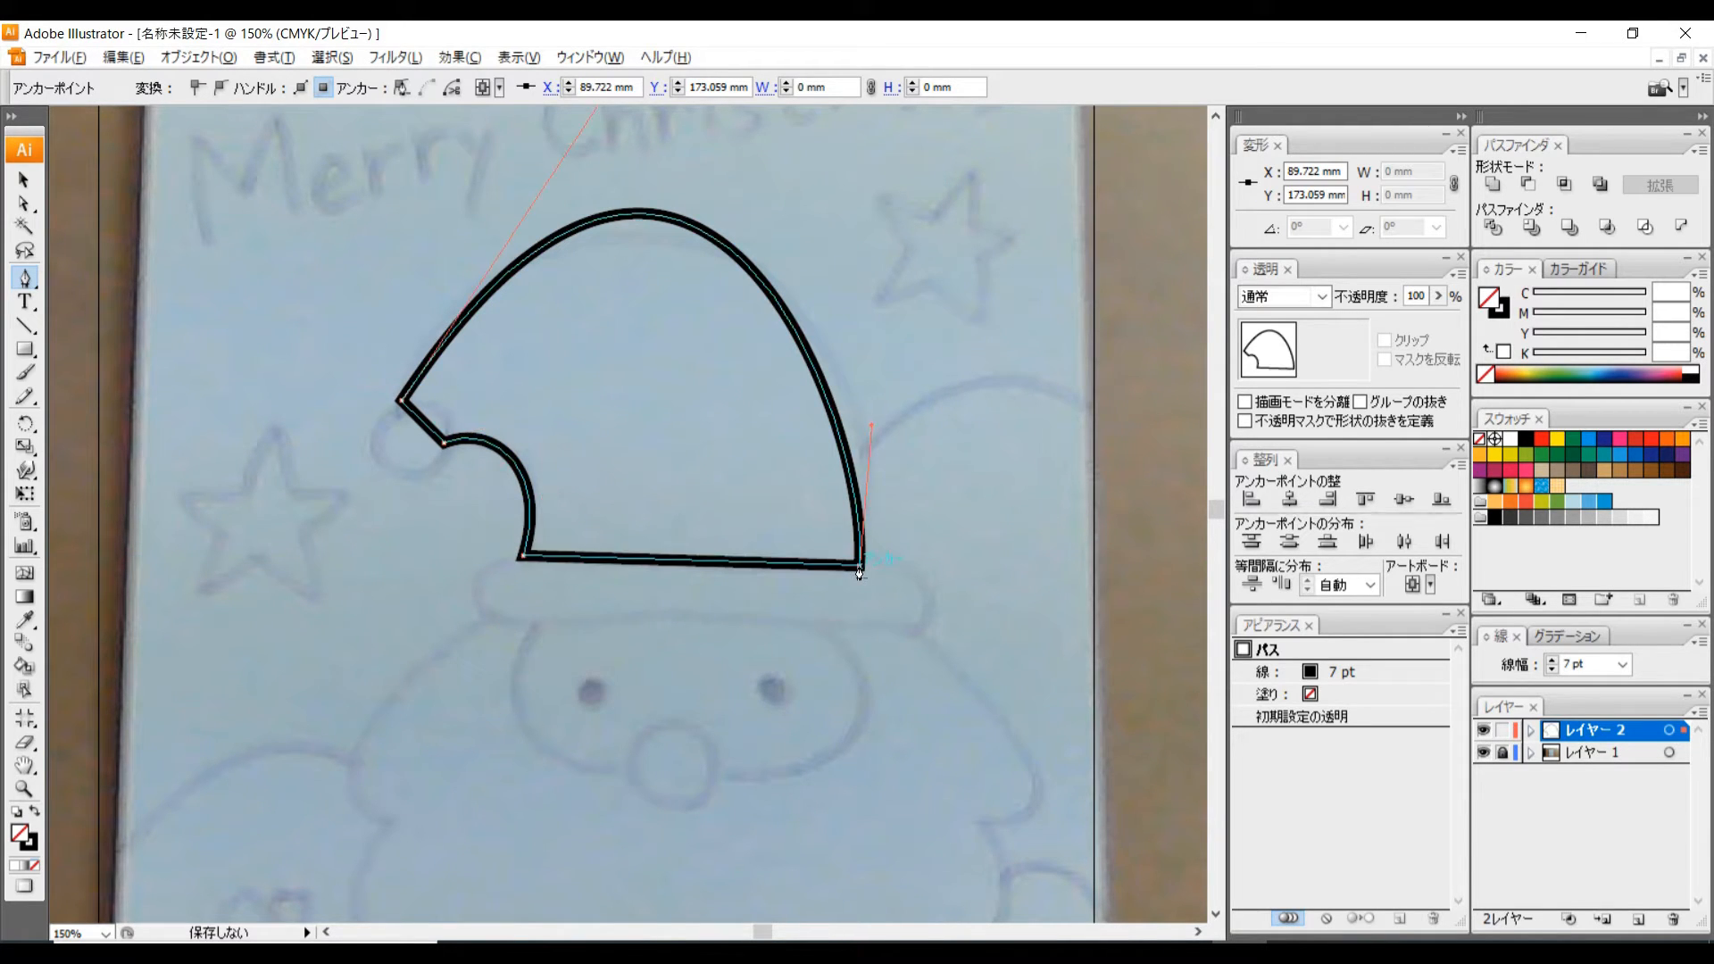
left_click(881, 628, "ctrl")
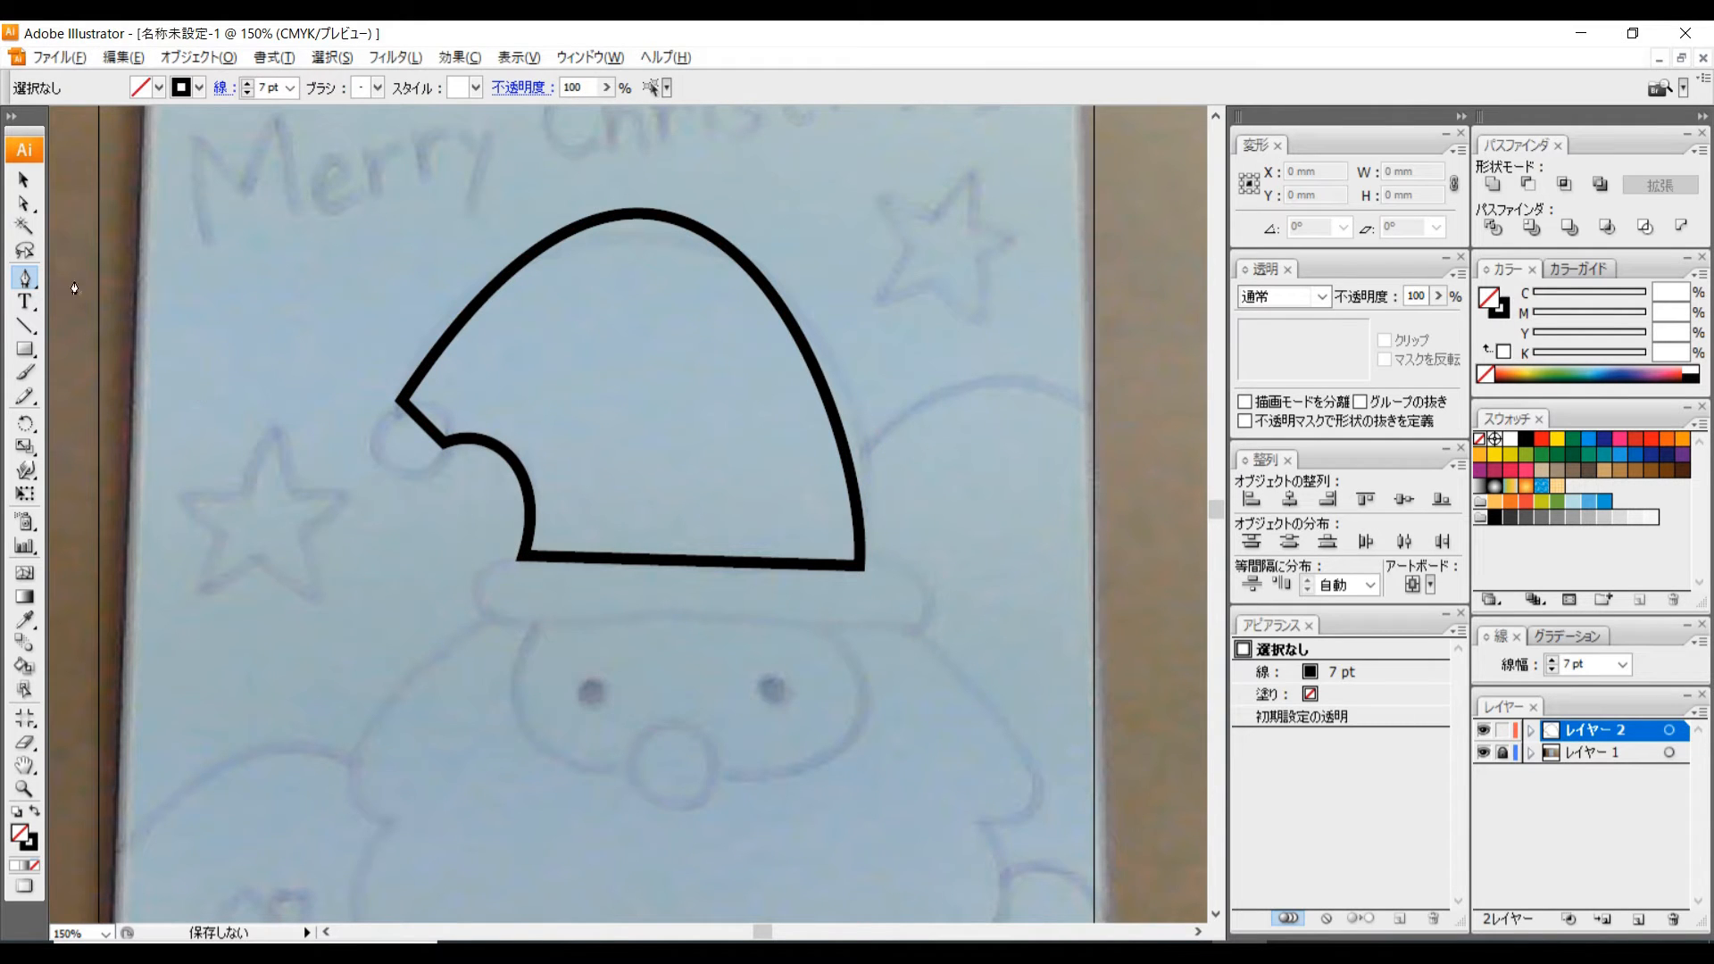
Draw a circle about 21 mm in diameter over the sketched pompom at the hat's tip.
left_click(27, 350)
left_click(82, 402)
left_click_drag(379, 393, 355, 383)
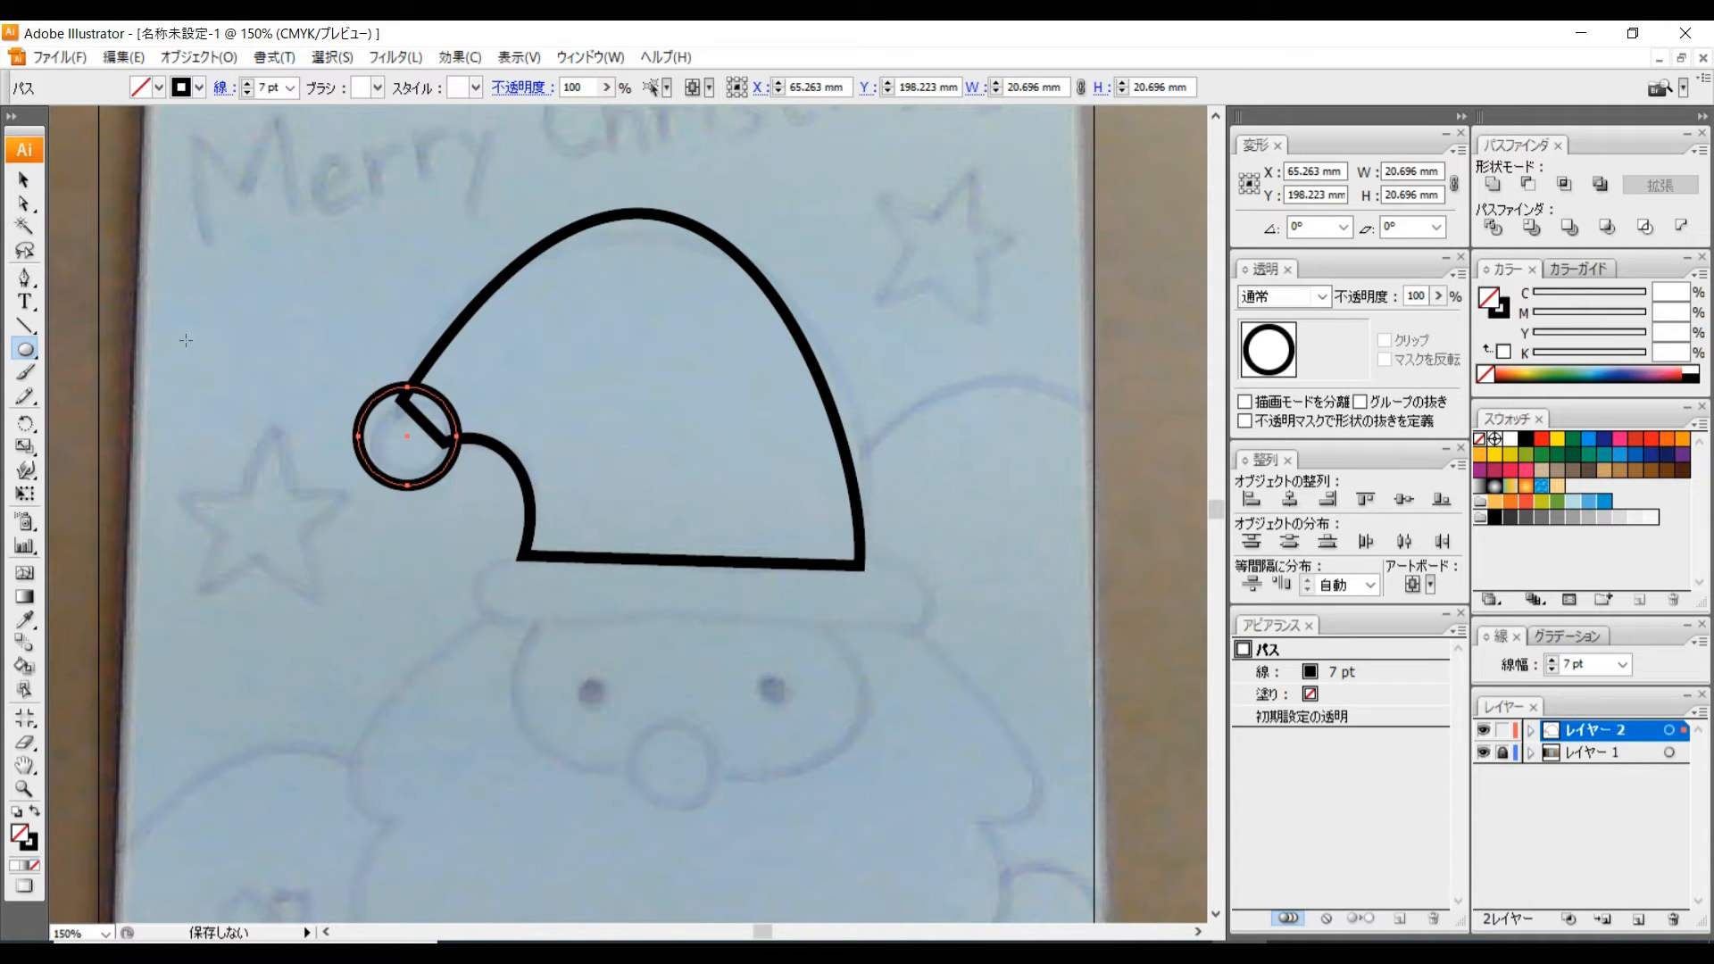
Draw a rounded rectangle about 92 × 16 mm for the hat's brim and move it up over the hat's lower edge.
left_click_drag(32, 353, 89, 352)
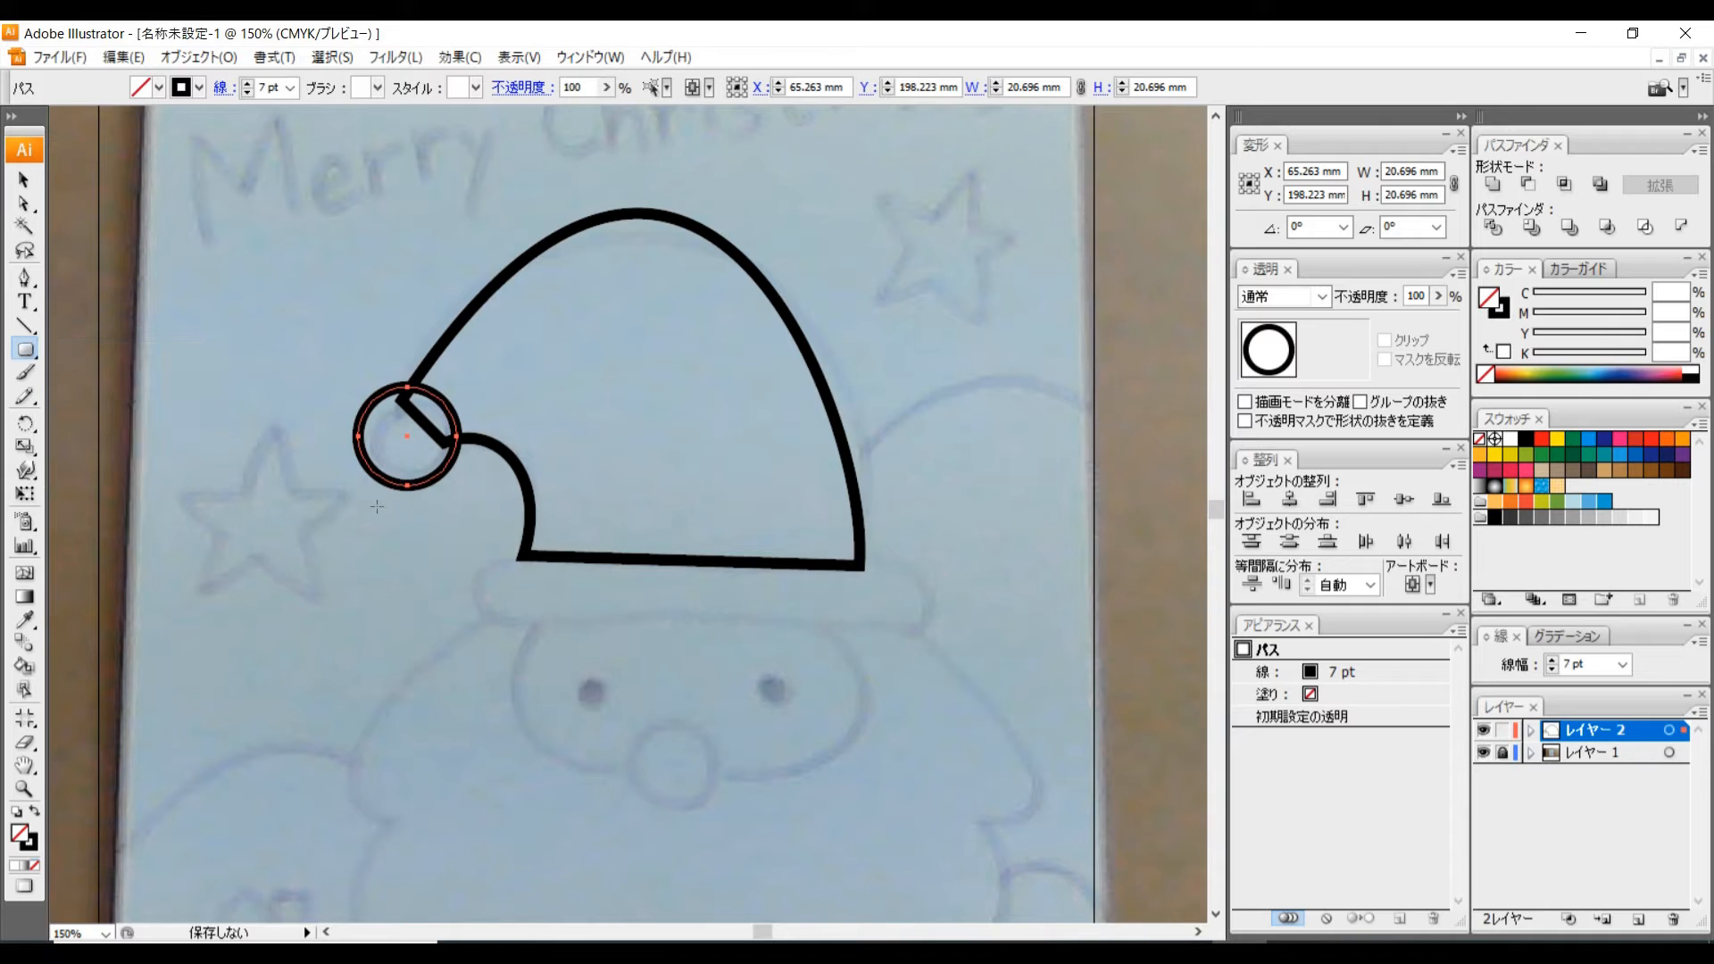
left_click(503, 592, "ctrl")
left_click_drag(707, 632, 928, 660)
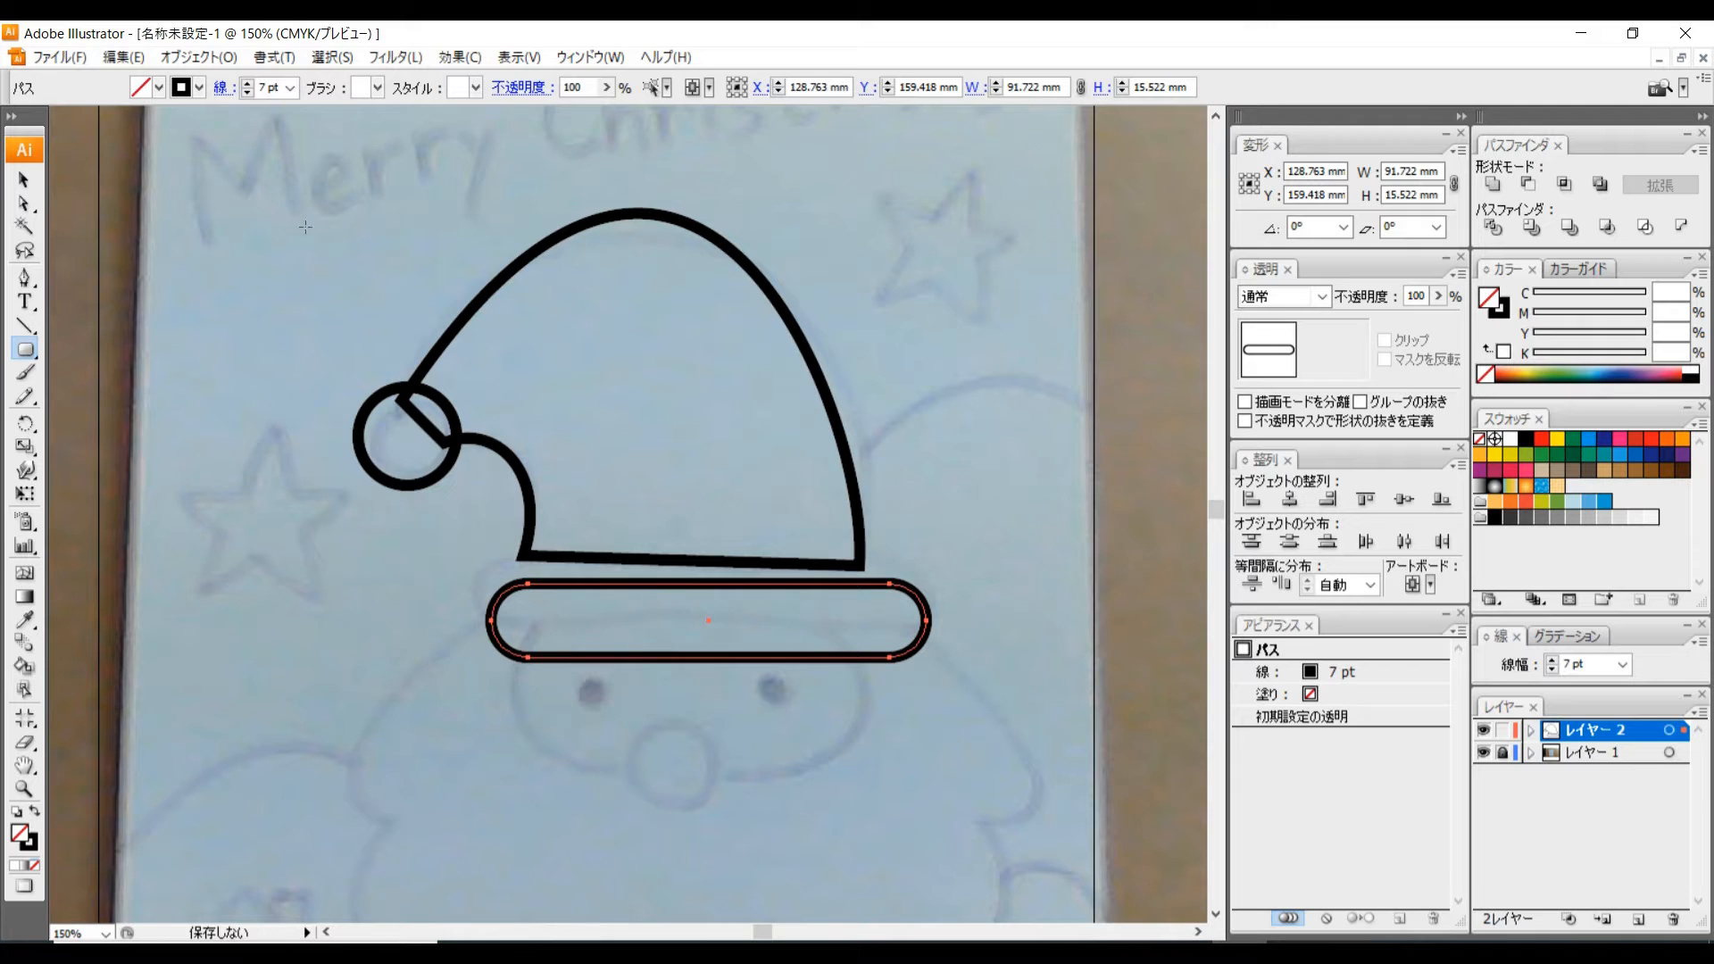
left_click(24, 180)
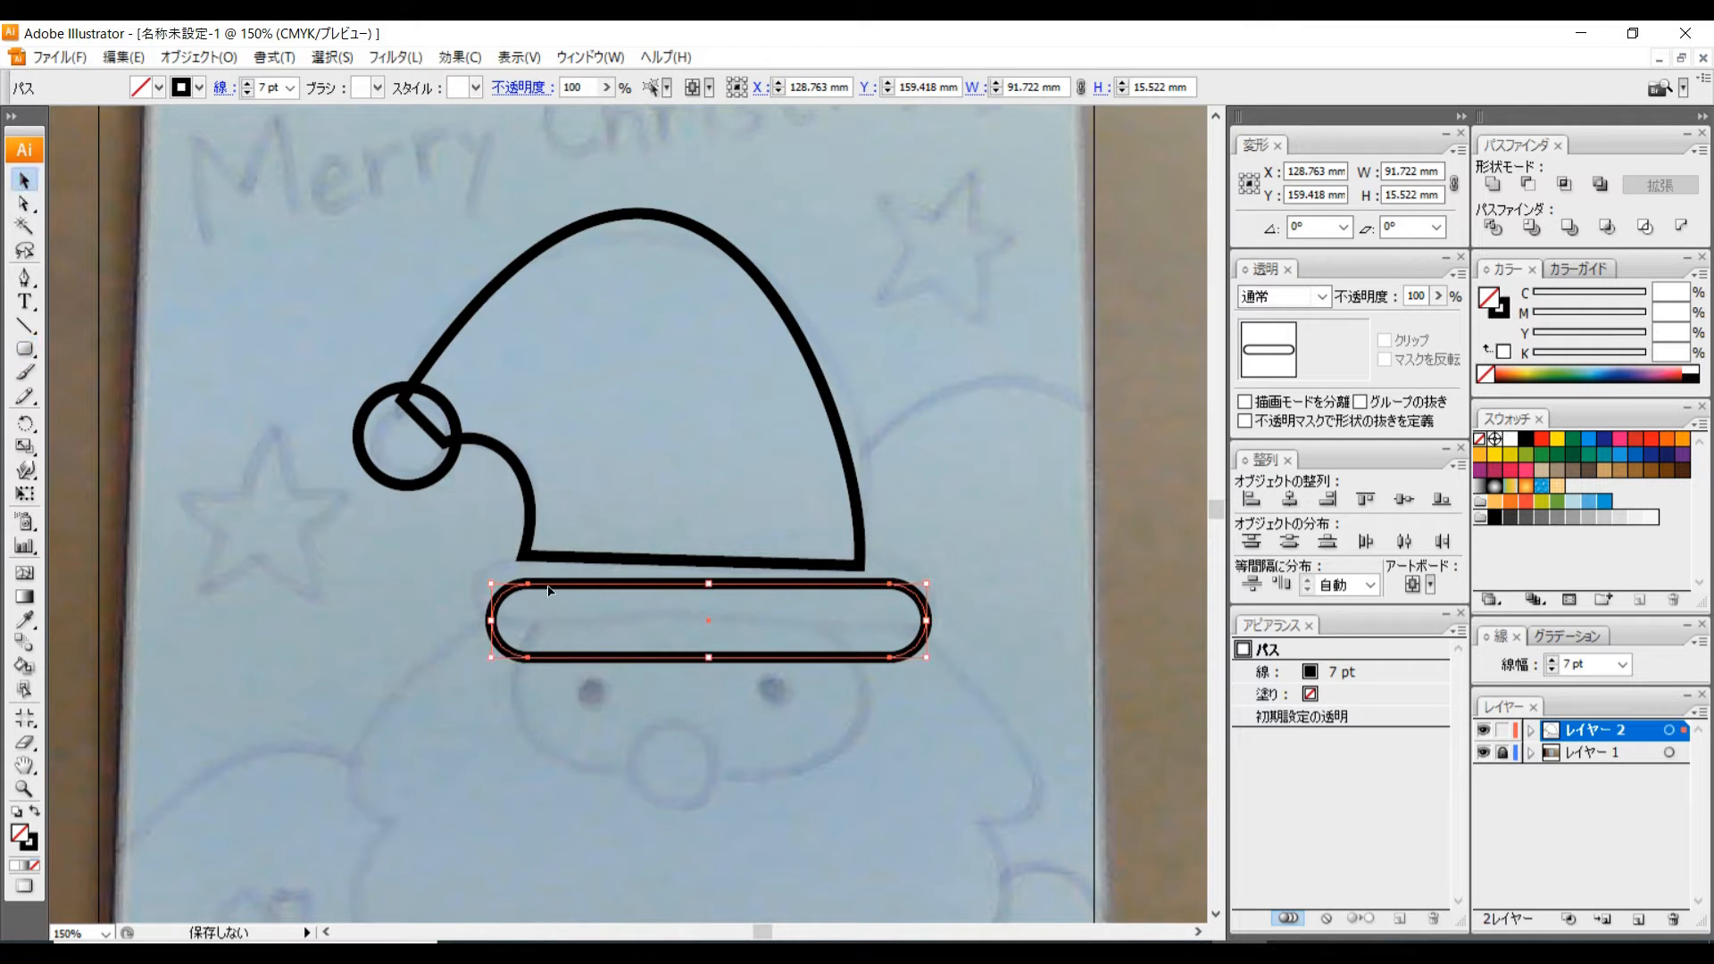
left_click_drag(548, 585, 532, 555)
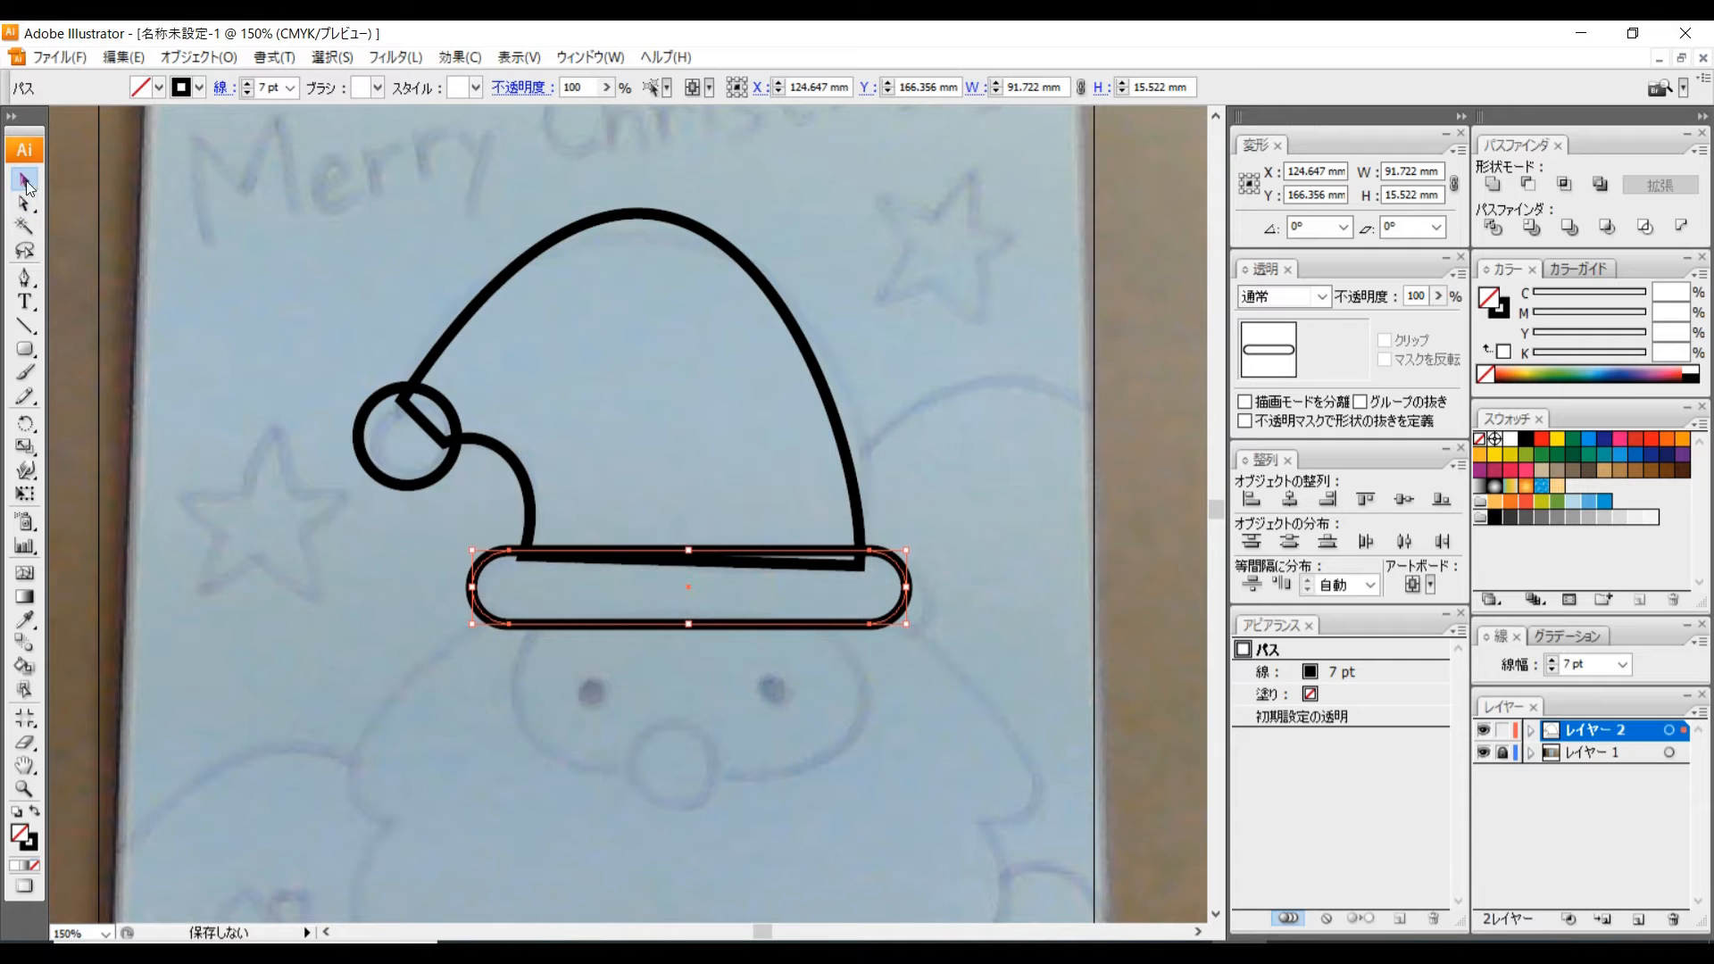
Fill the hat's brim and pompom with white.
left_click(159, 88)
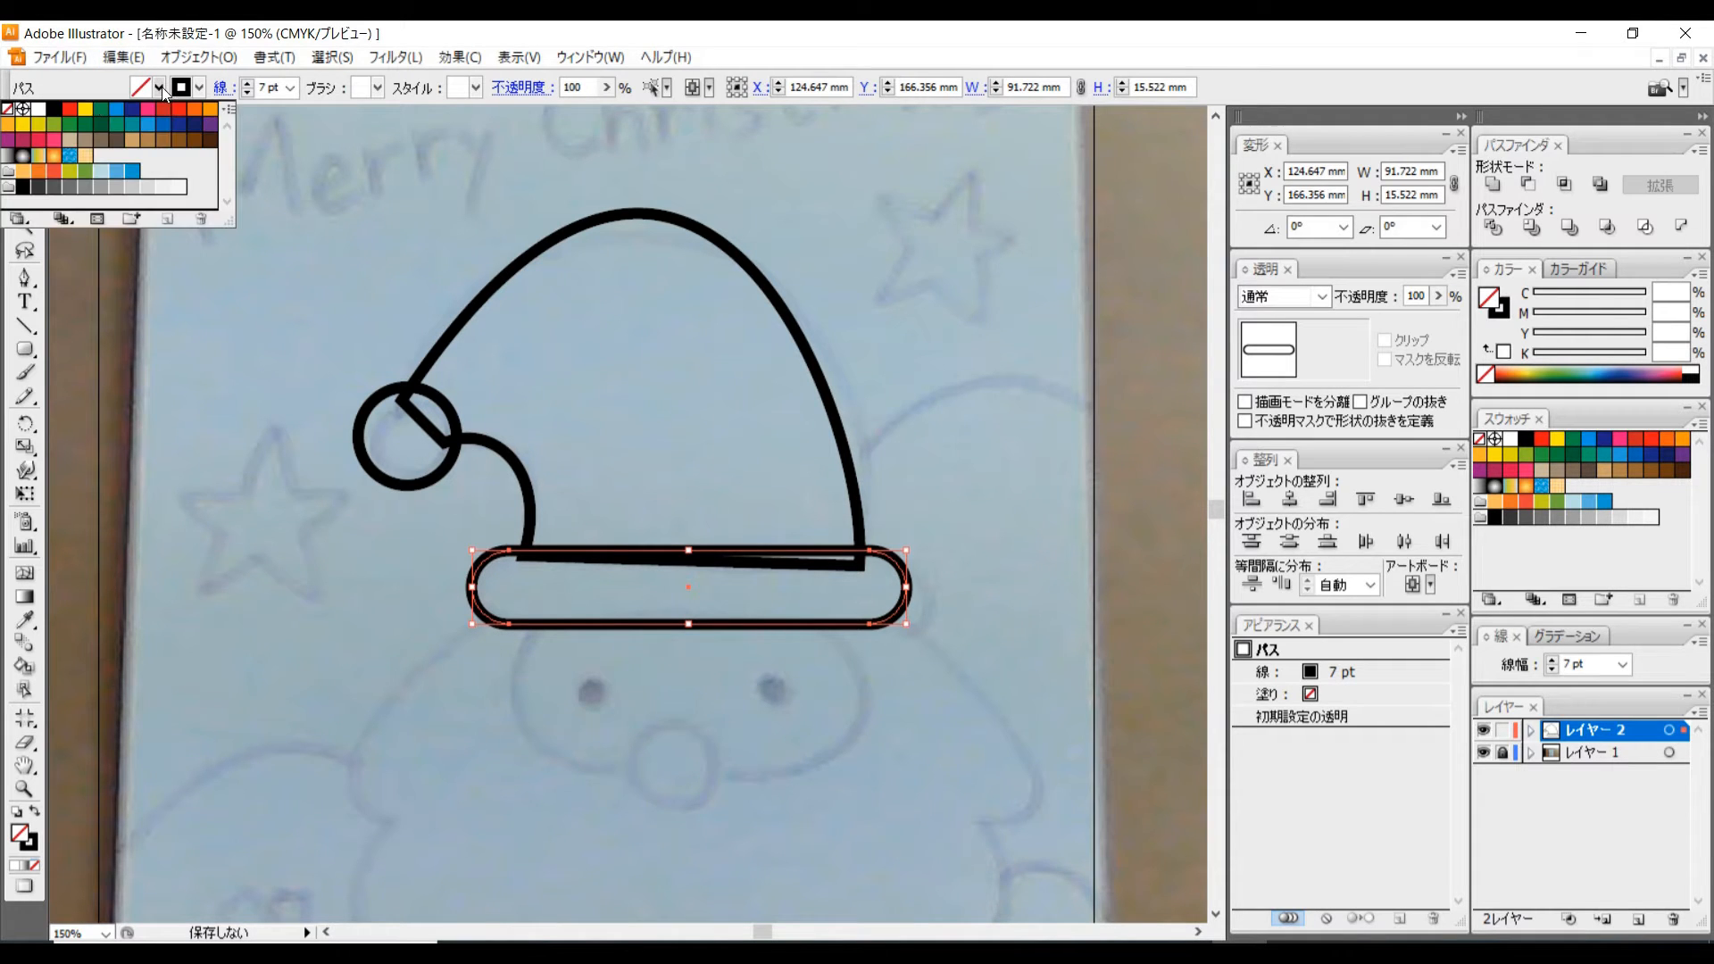
left_click(39, 111)
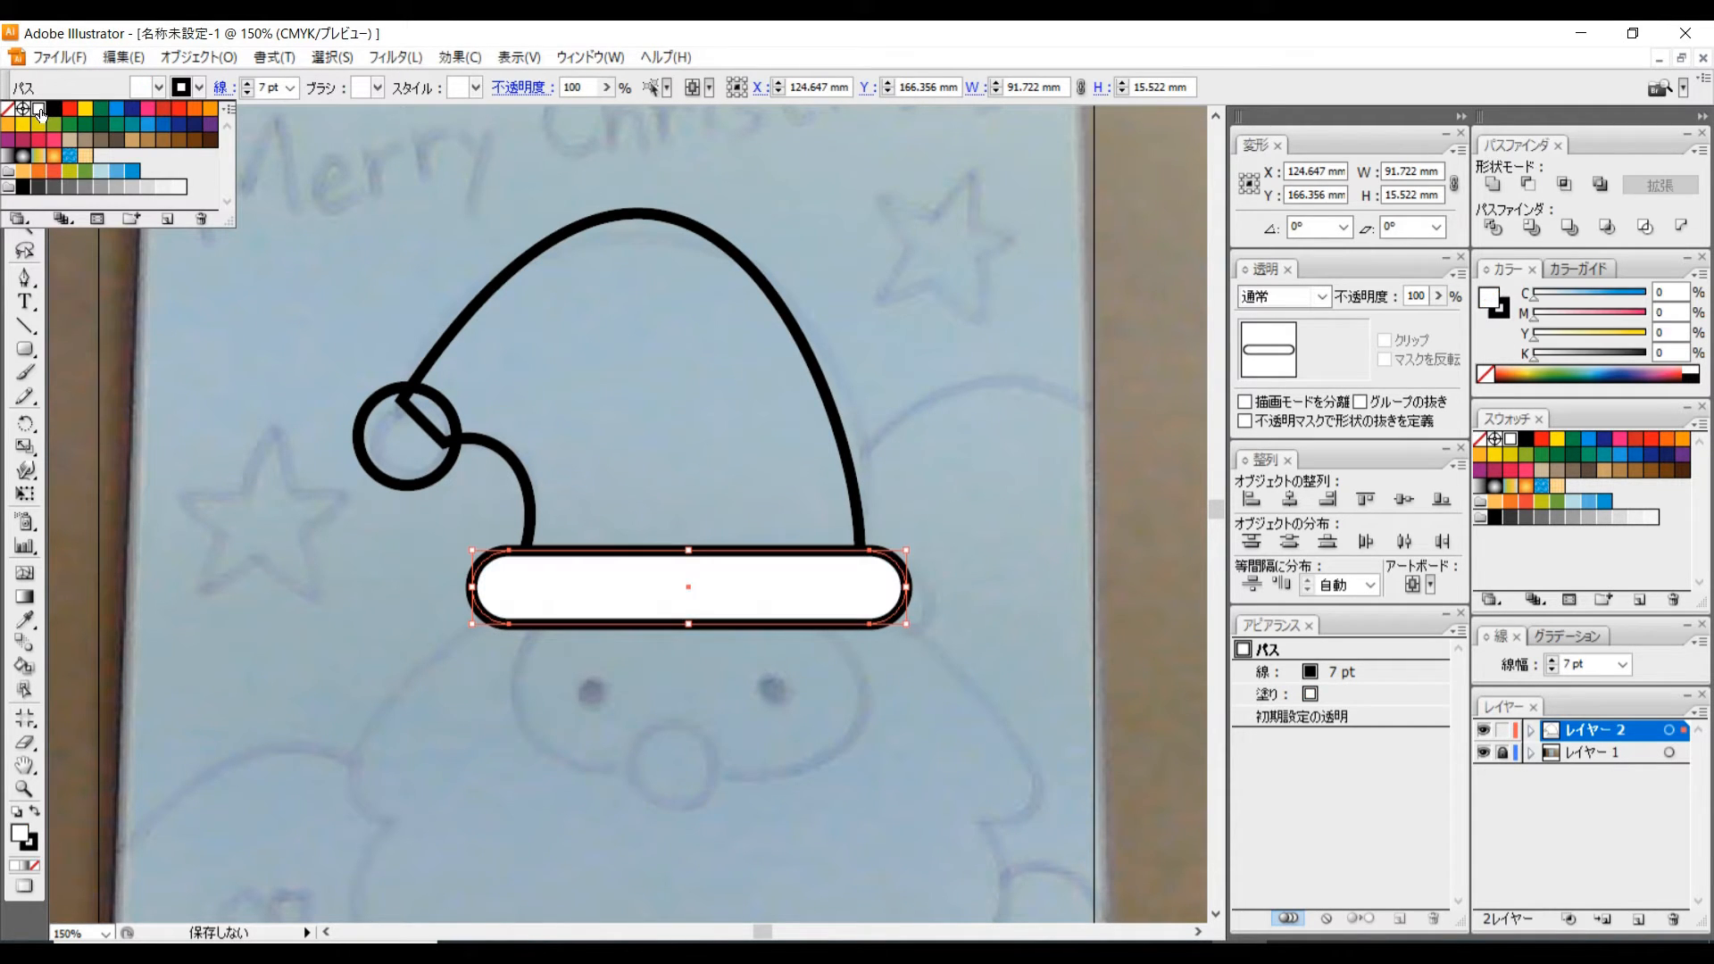
left_click(235, 454)
left_click(359, 437)
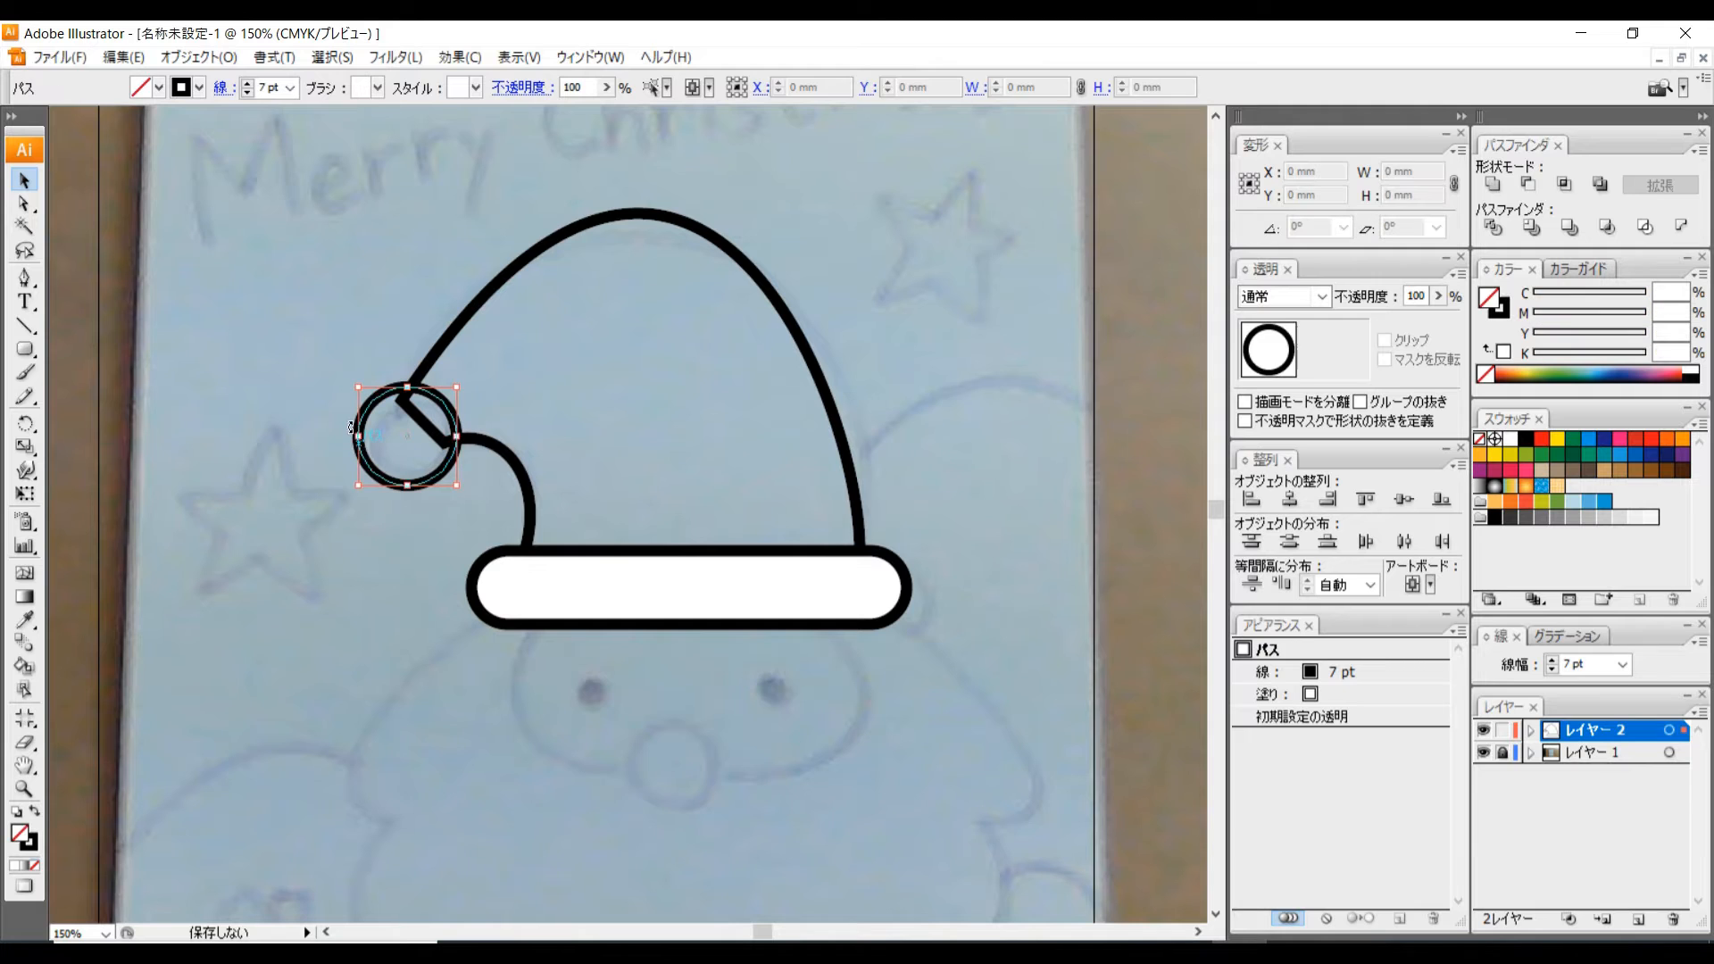
left_click(158, 87)
left_click(39, 109)
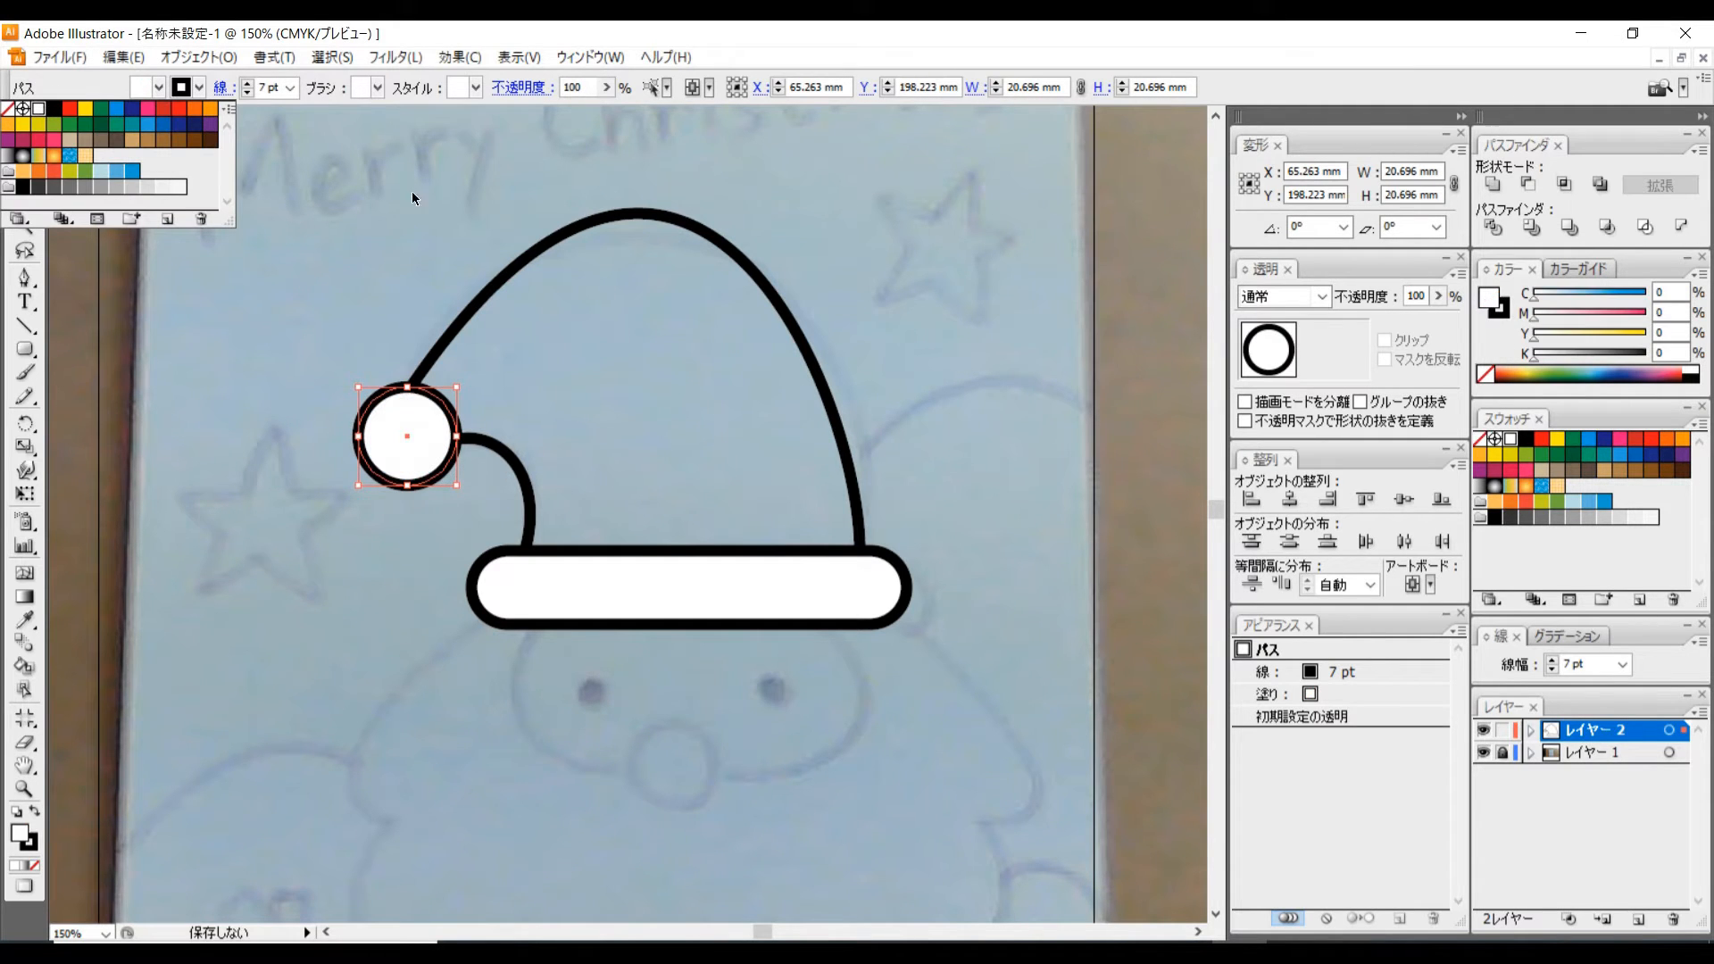
Fill the main body of the hat with red and deselect it.
left_click(556, 277)
left_click(529, 253)
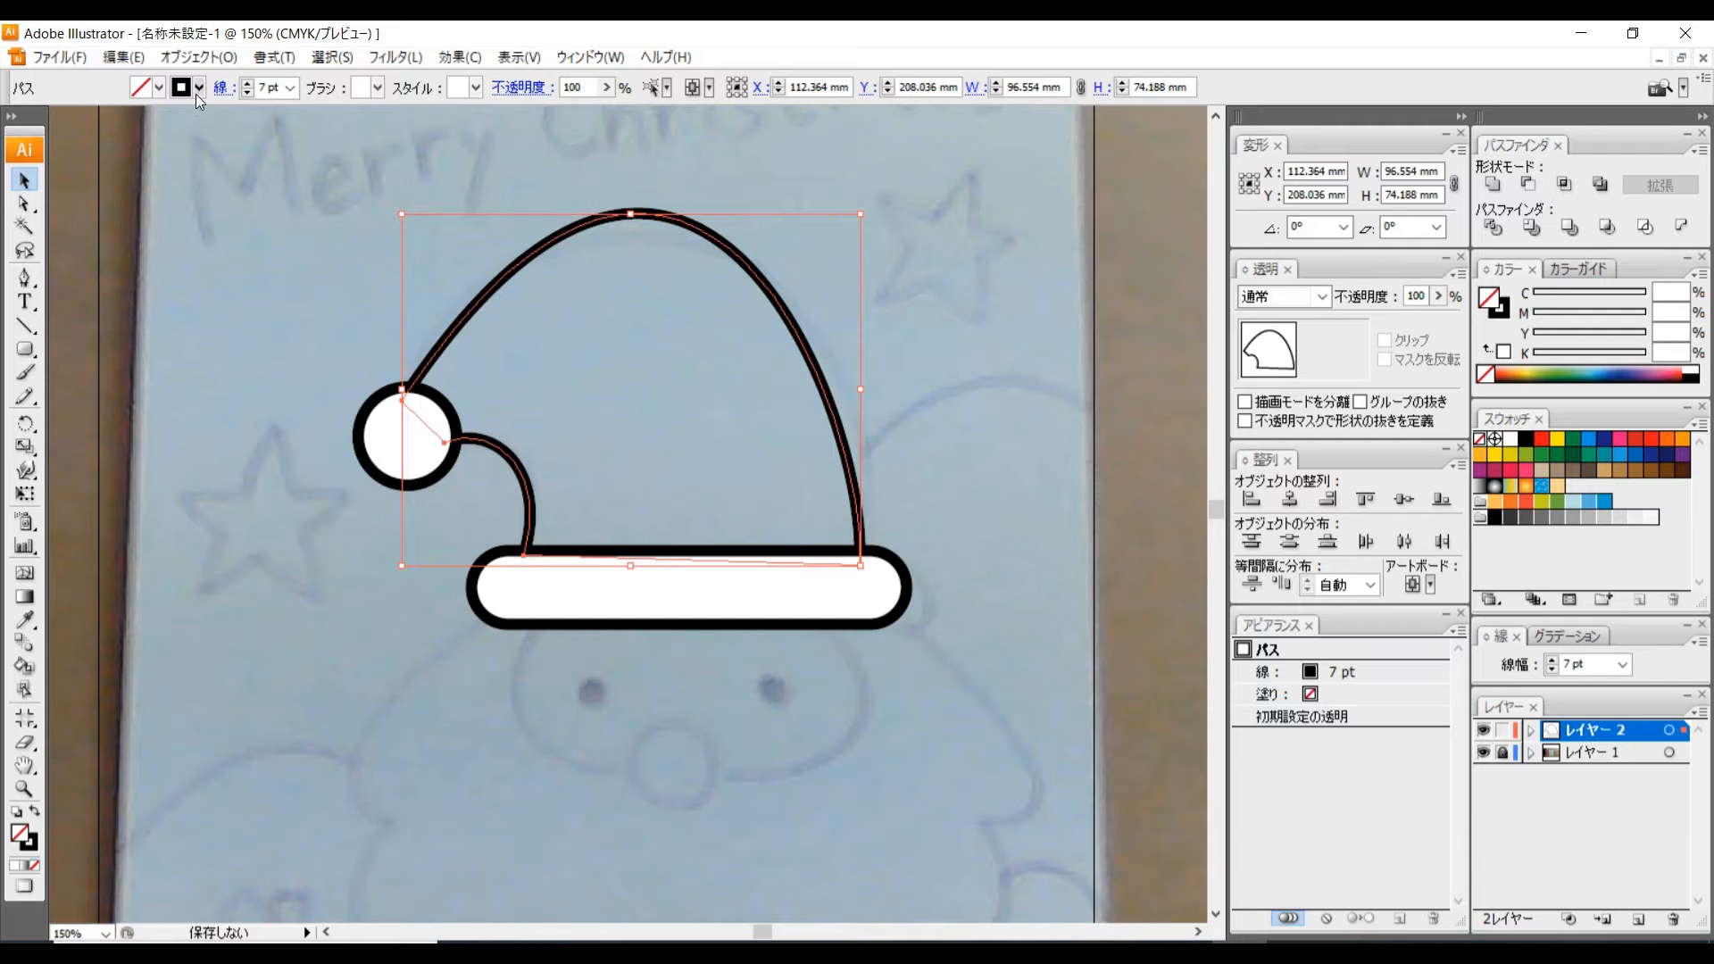
left_click(161, 89)
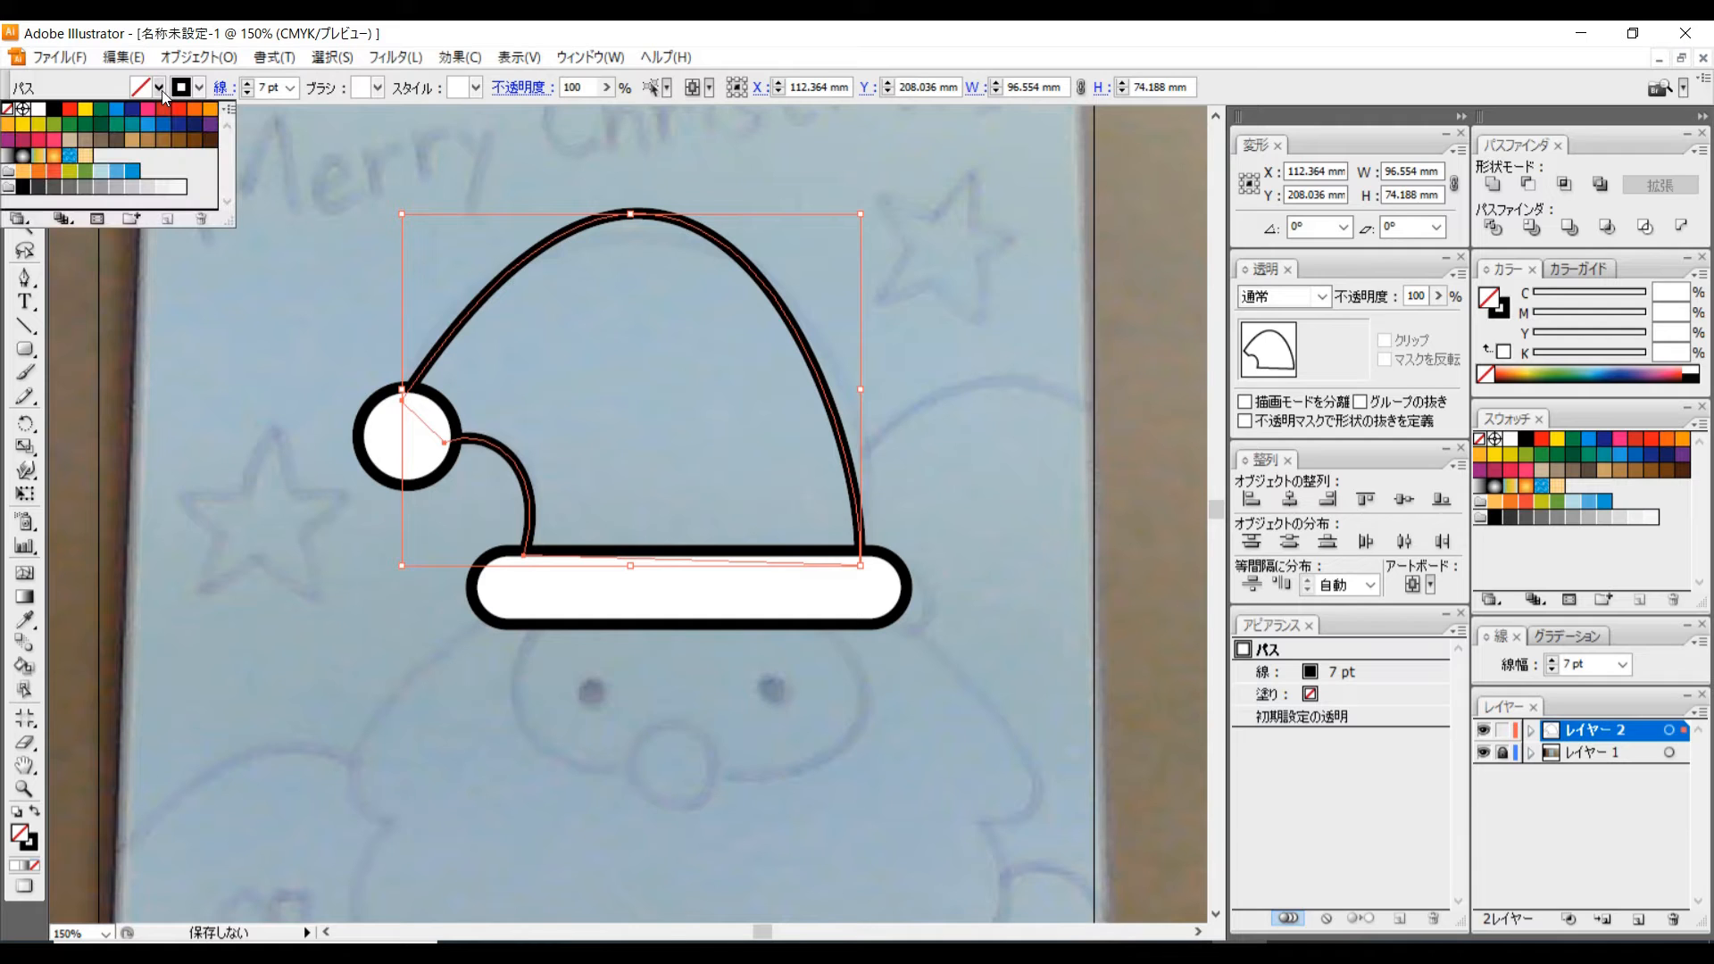
left_click(73, 109)
left_click(213, 335)
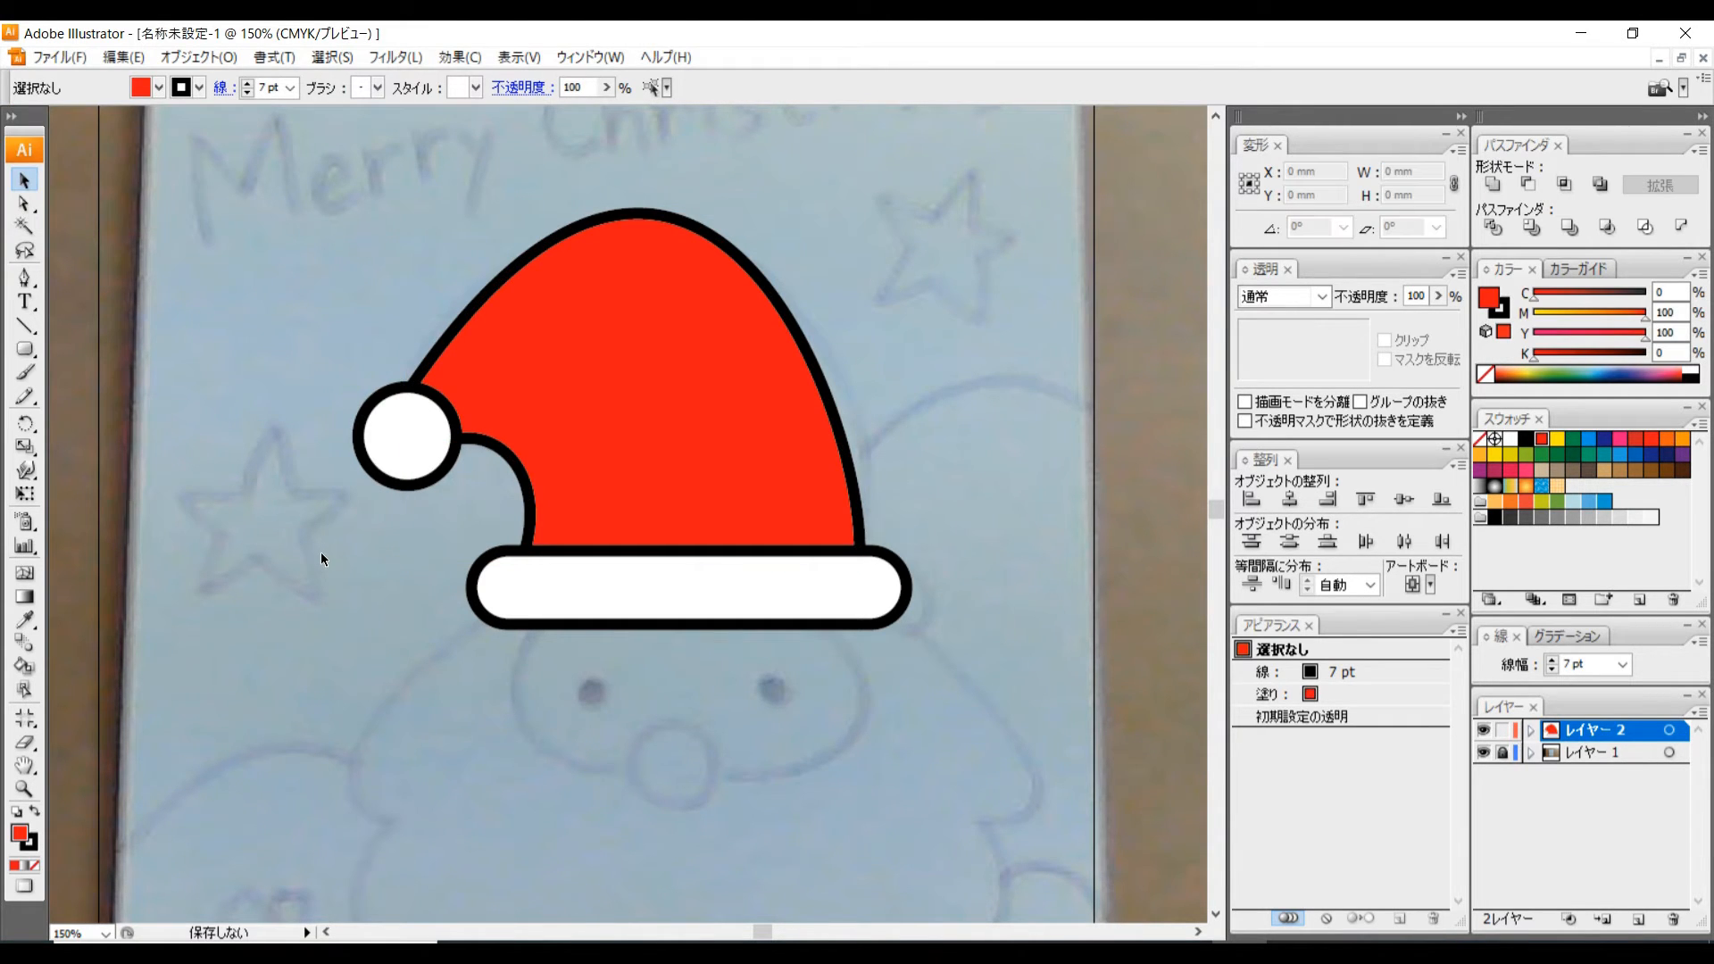
Draw a slightly tilted five-pointed star about 33 × 33 mm over the sketched star beside the pompom.
left_click(320, 553, "ctrl+alt")
left_click(319, 554, "ctrl+alt")
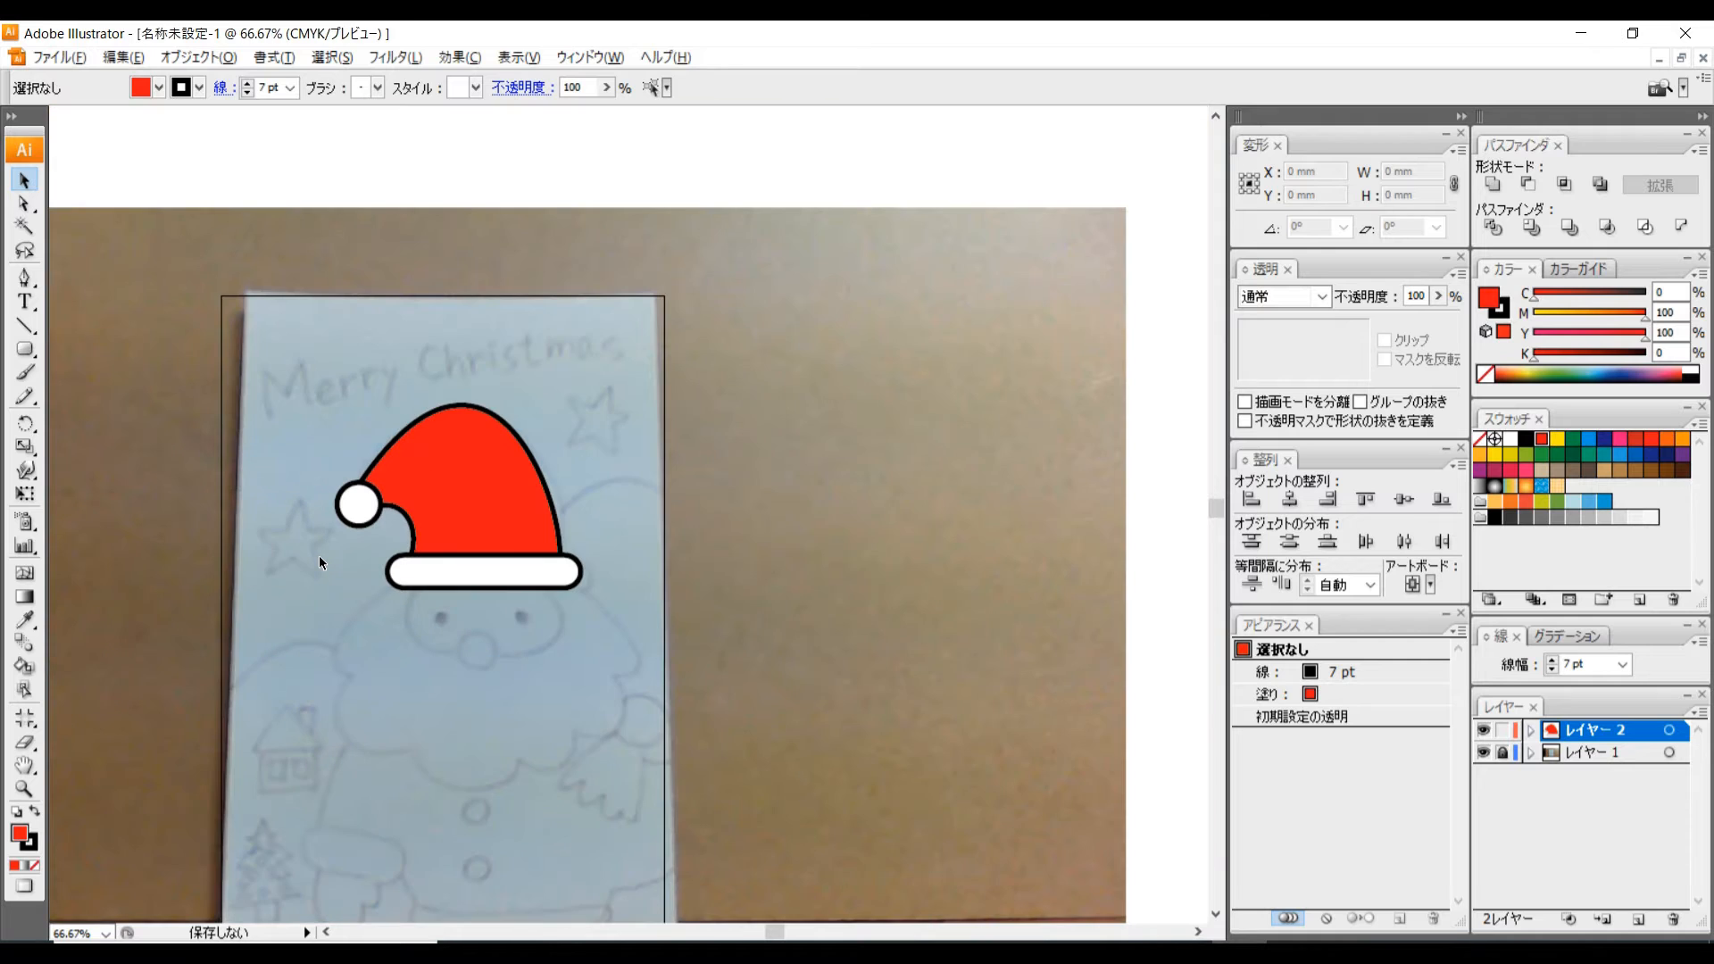
left_click_drag(304, 590, 426, 517)
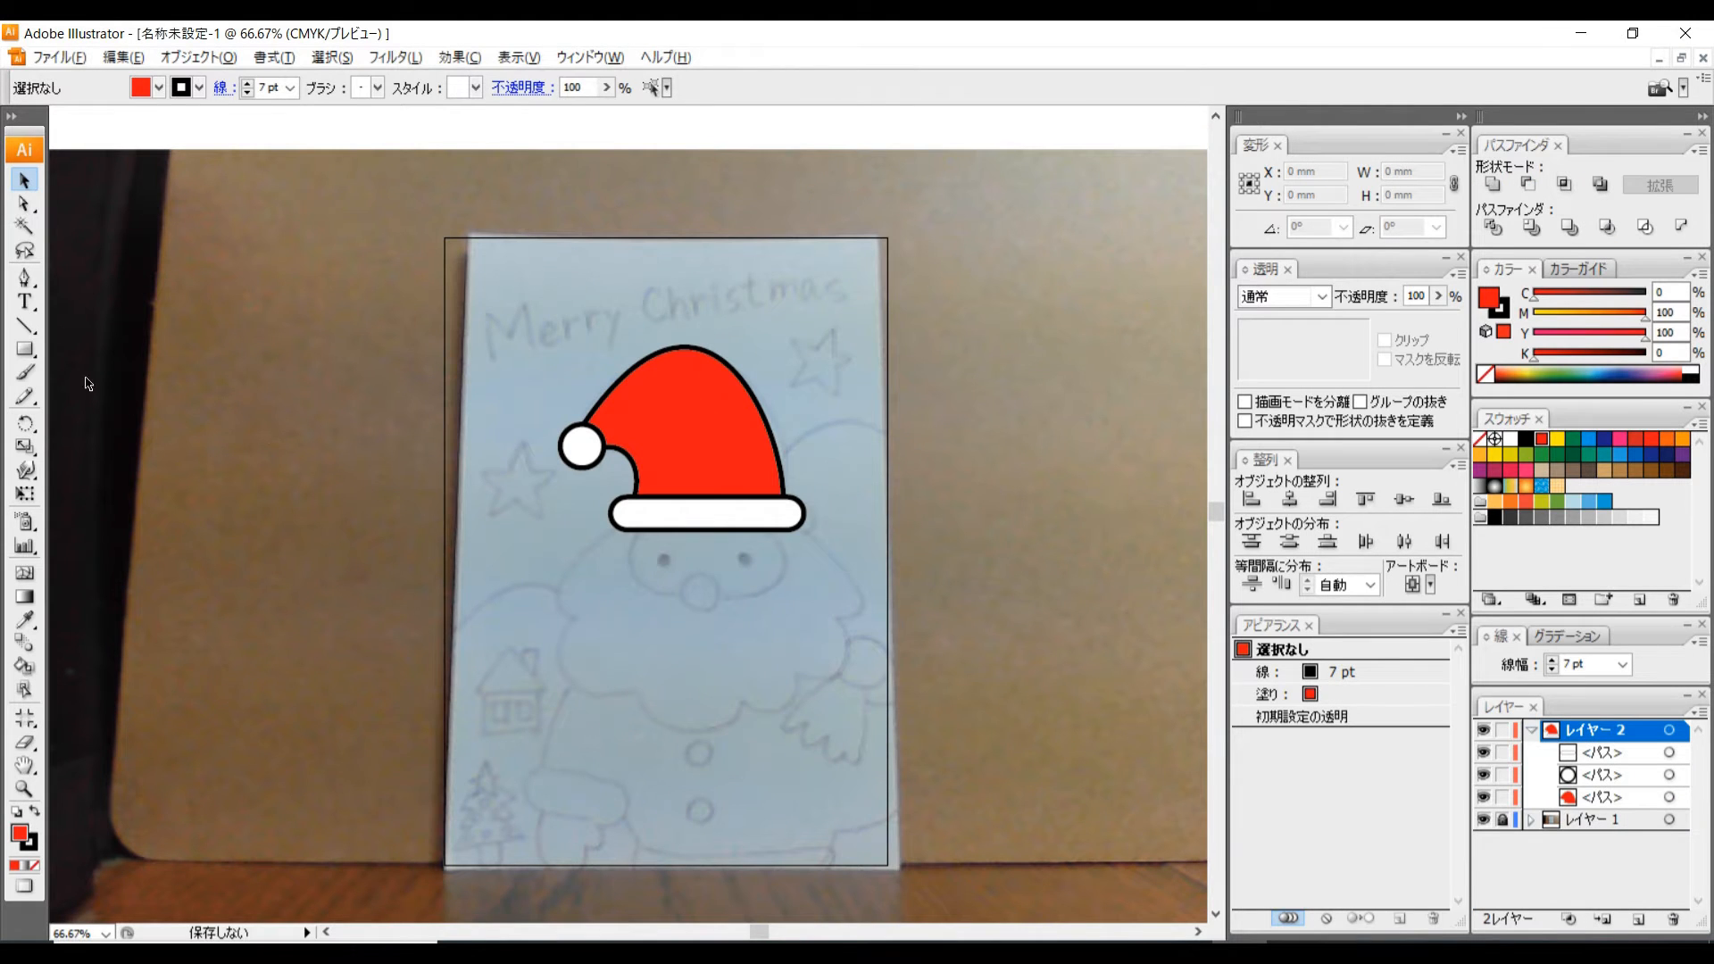
left_click_drag(28, 355, 115, 441)
scroll(522, 506, "up", 1)
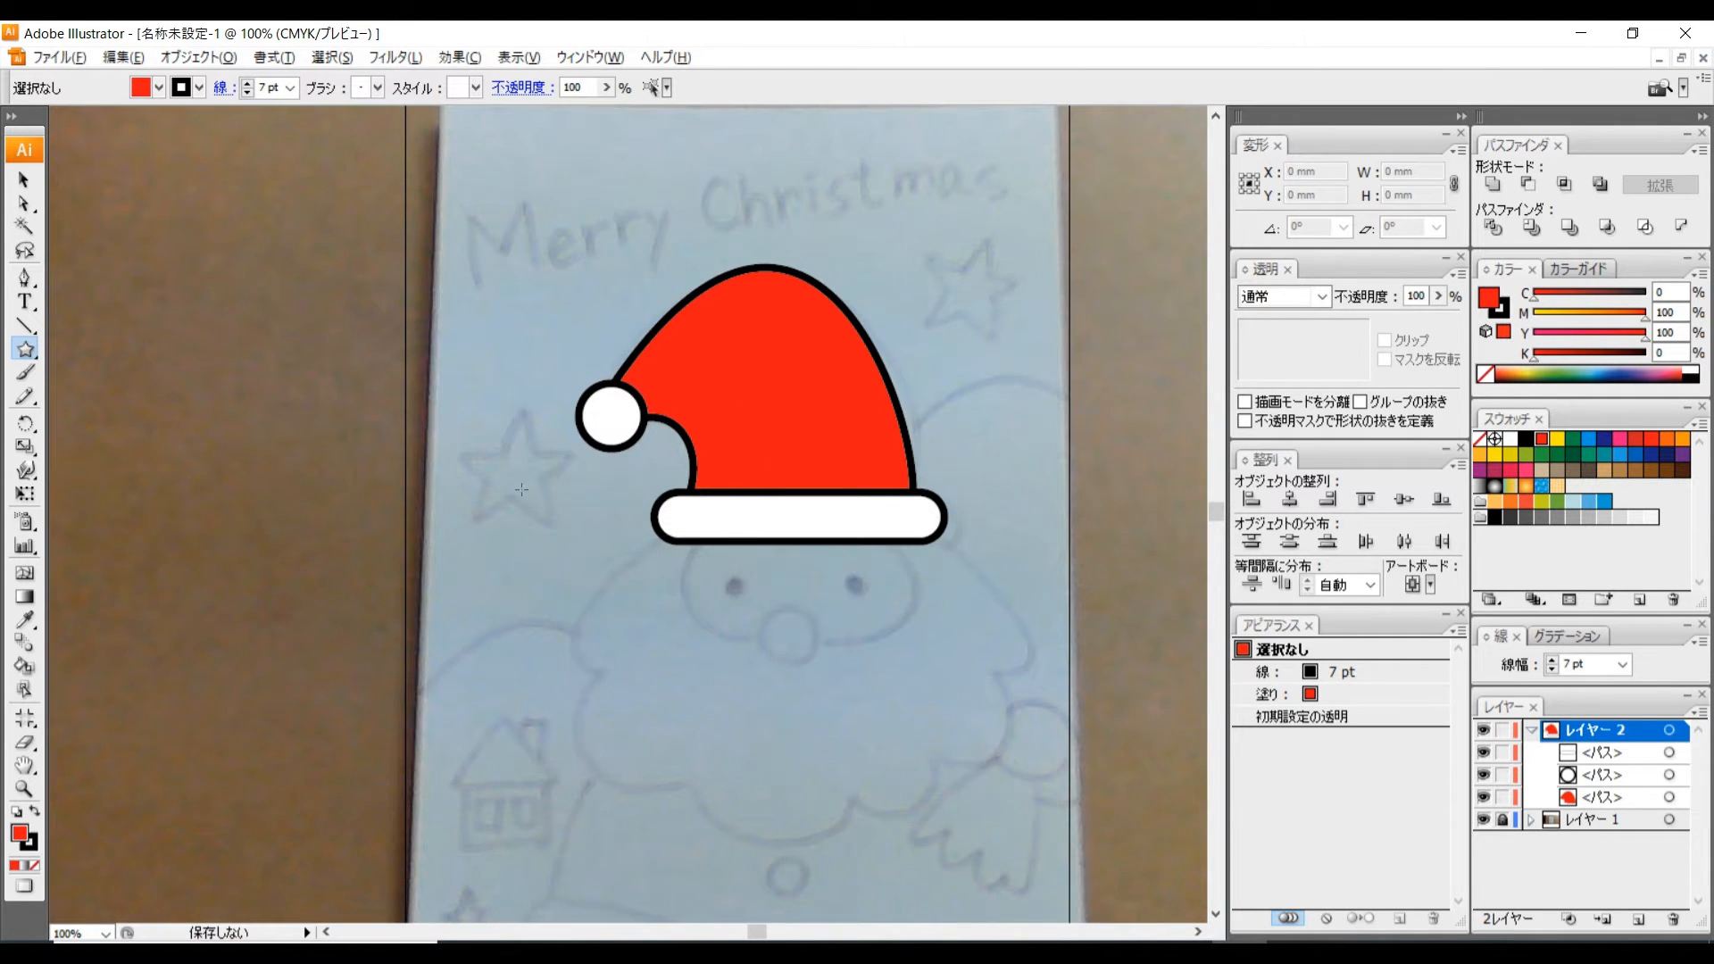
left_click_drag(460, 437, 486, 488)
key("v")
left_click_drag(453, 428, 513, 461)
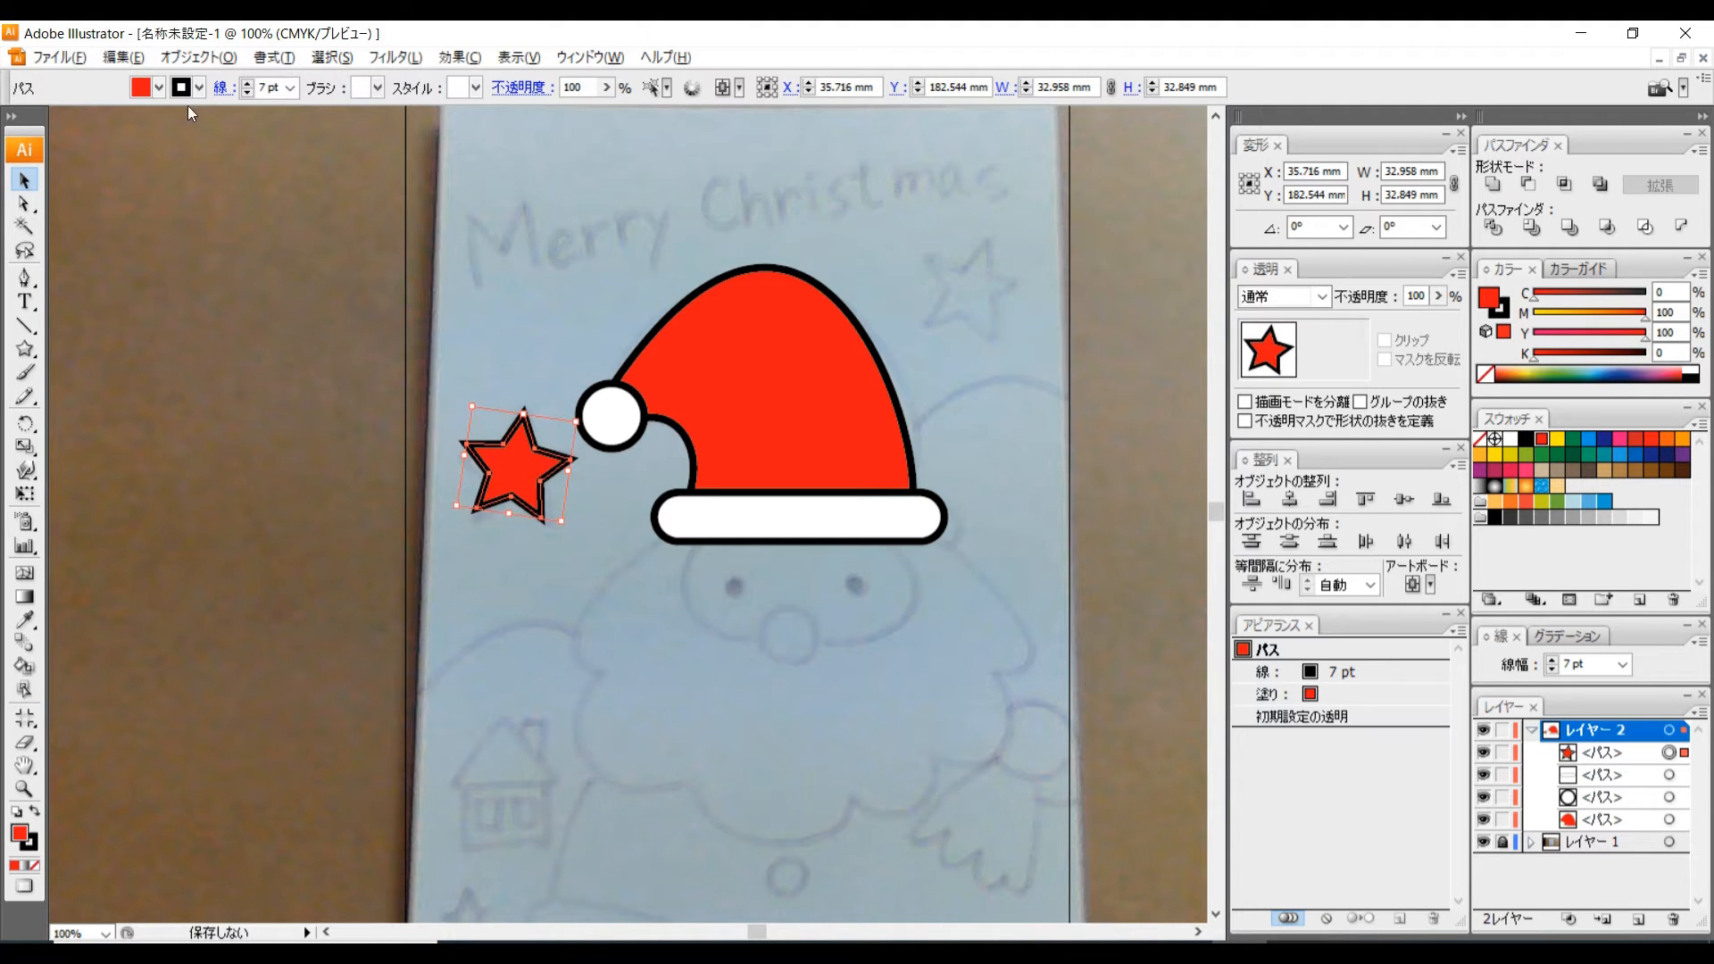
Fill the star with yellow and remove its stroke.
left_click(160, 87)
left_click(86, 110)
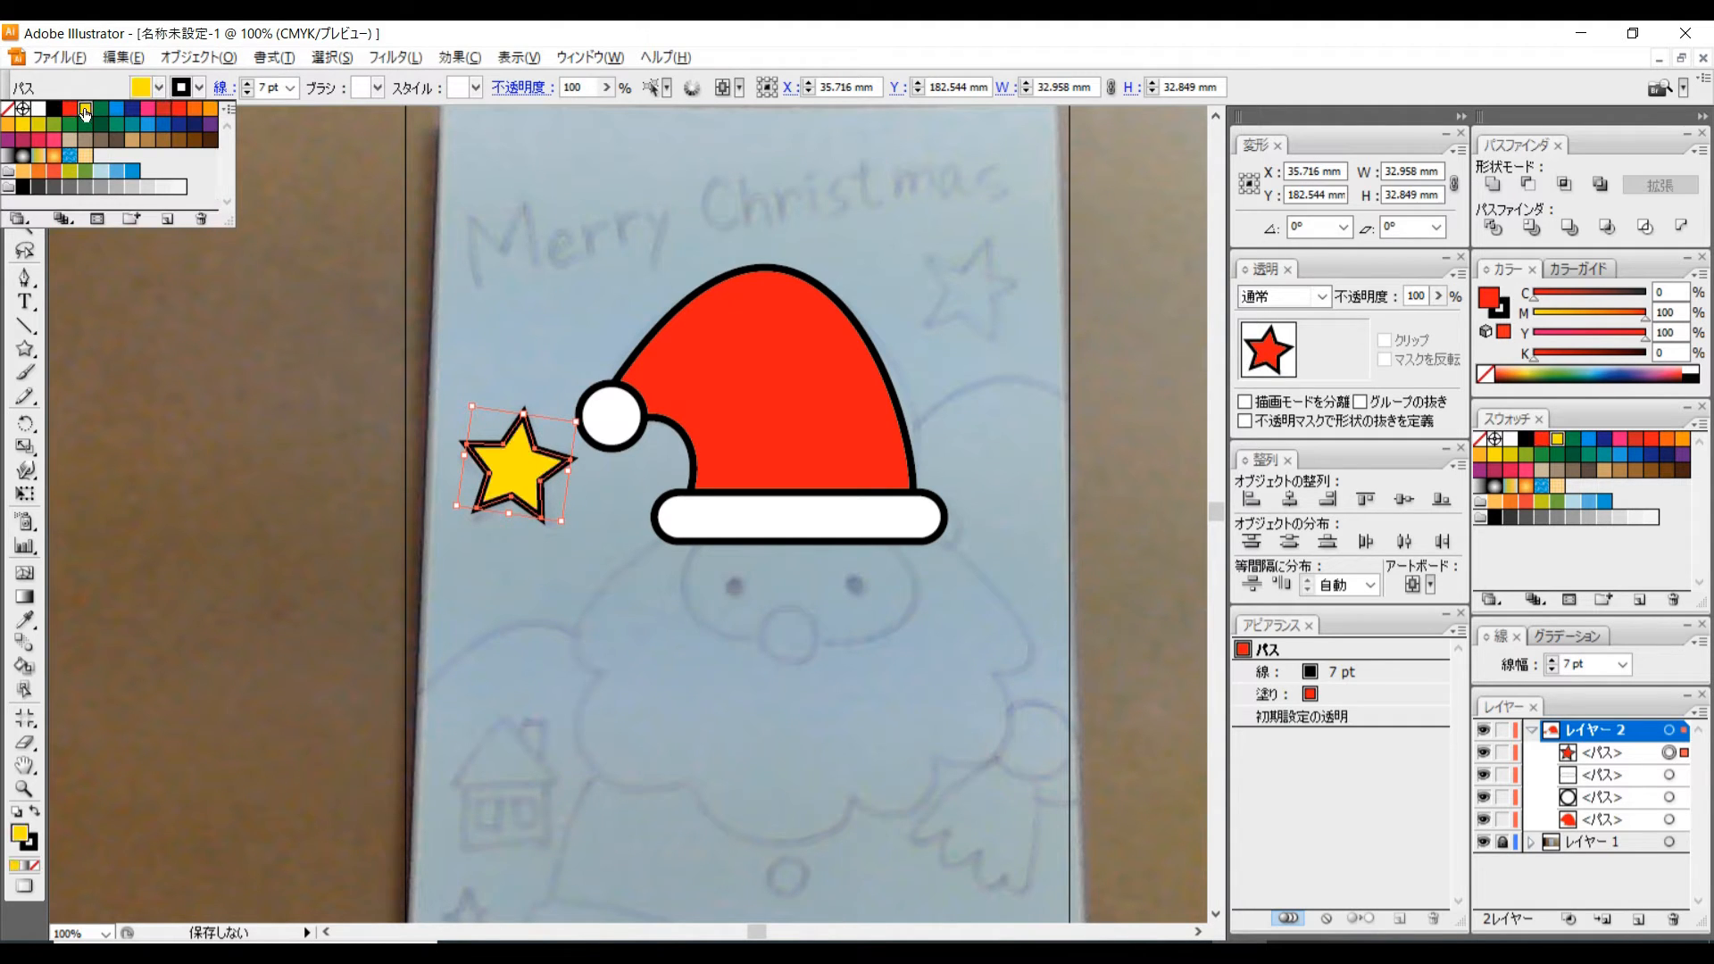
left_click(8, 109)
left_click(463, 336)
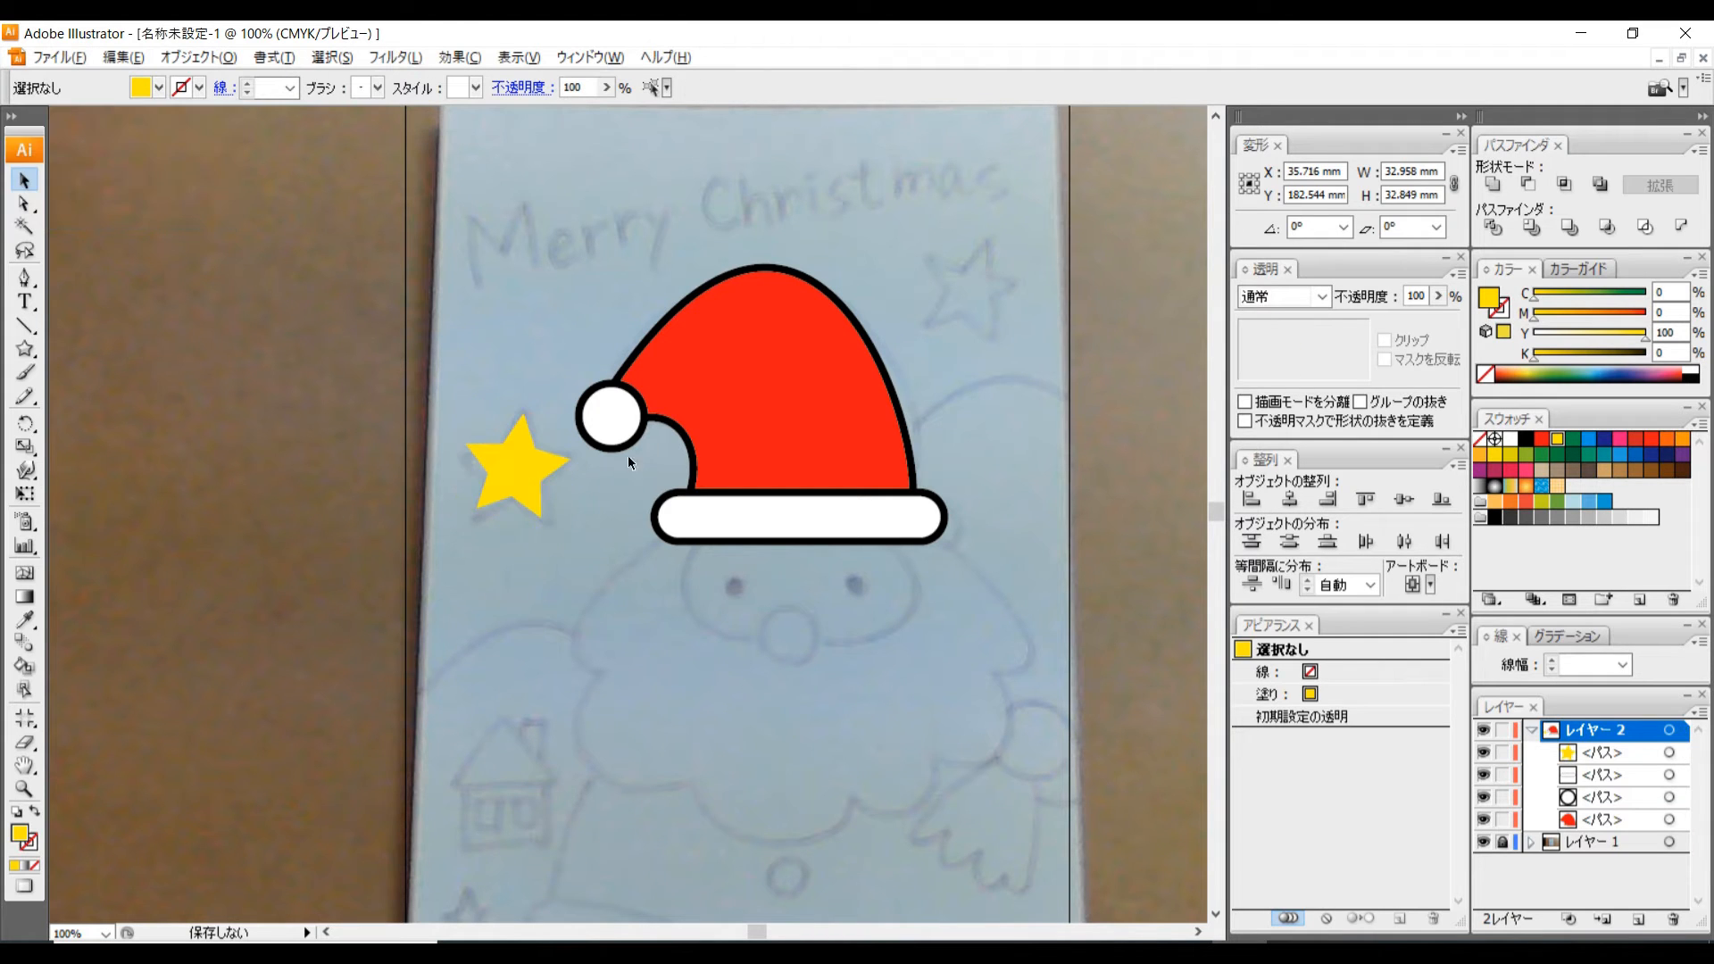
Copy the yellow star to the sketched star beyond the hat's peak and scale the copy down to about 24 × 24 mm.
left_click(529, 473)
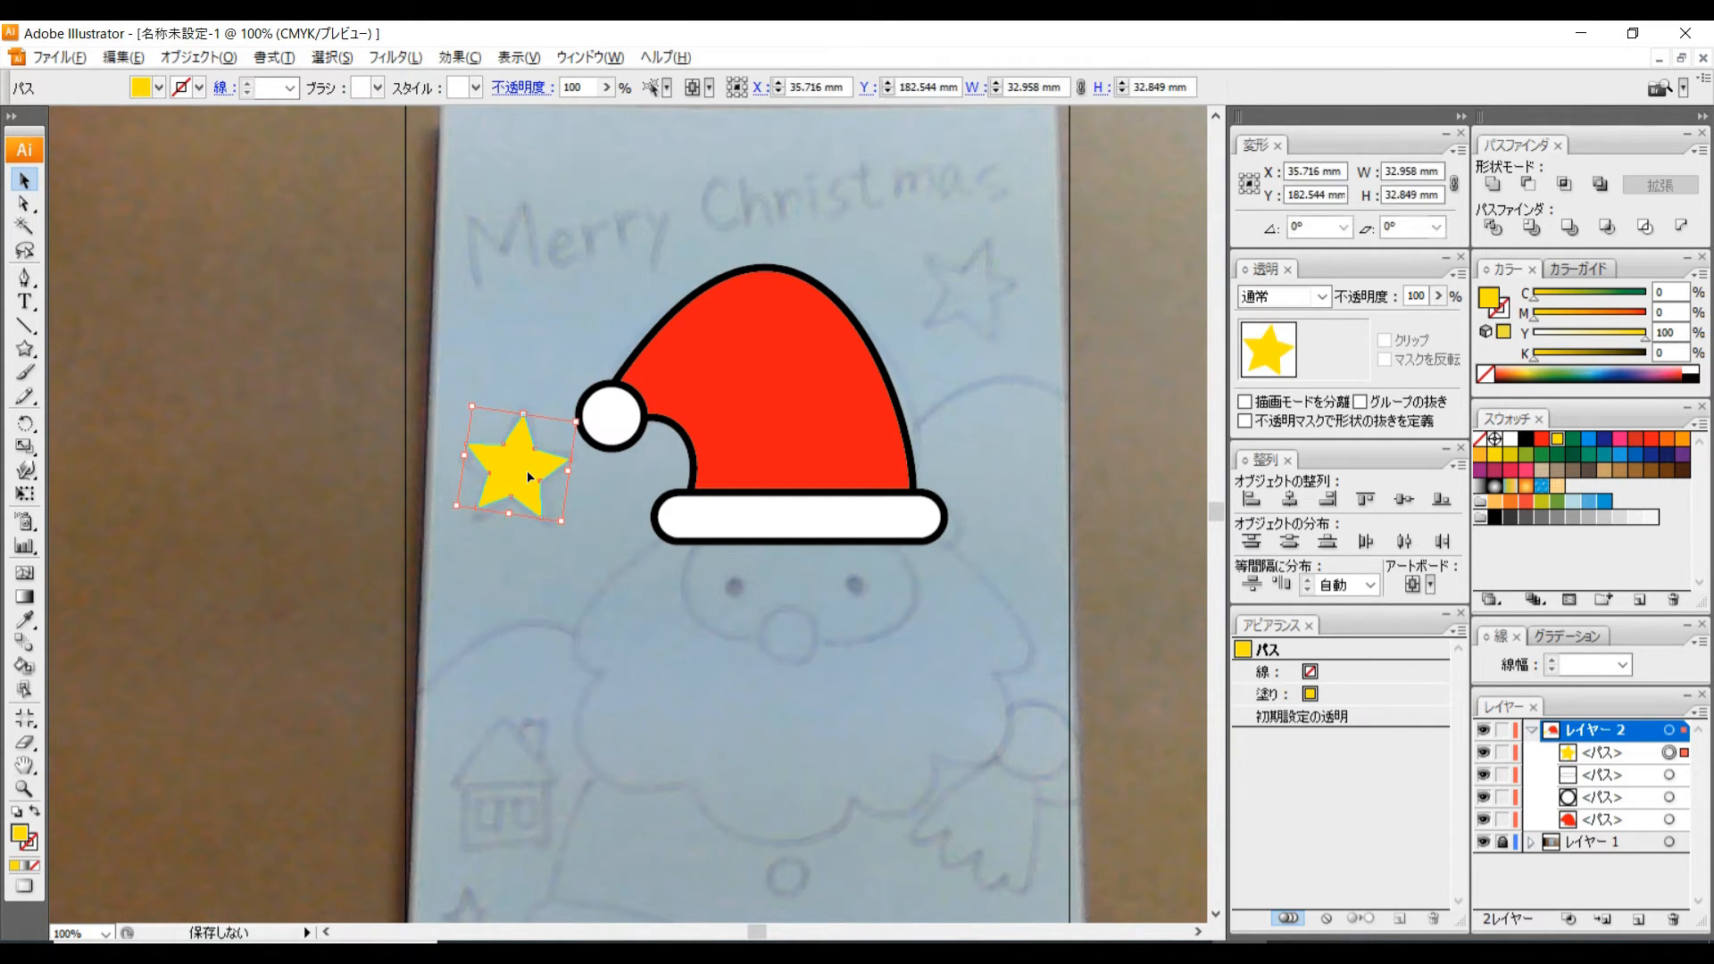
left_click_drag(540, 462, 989, 297)
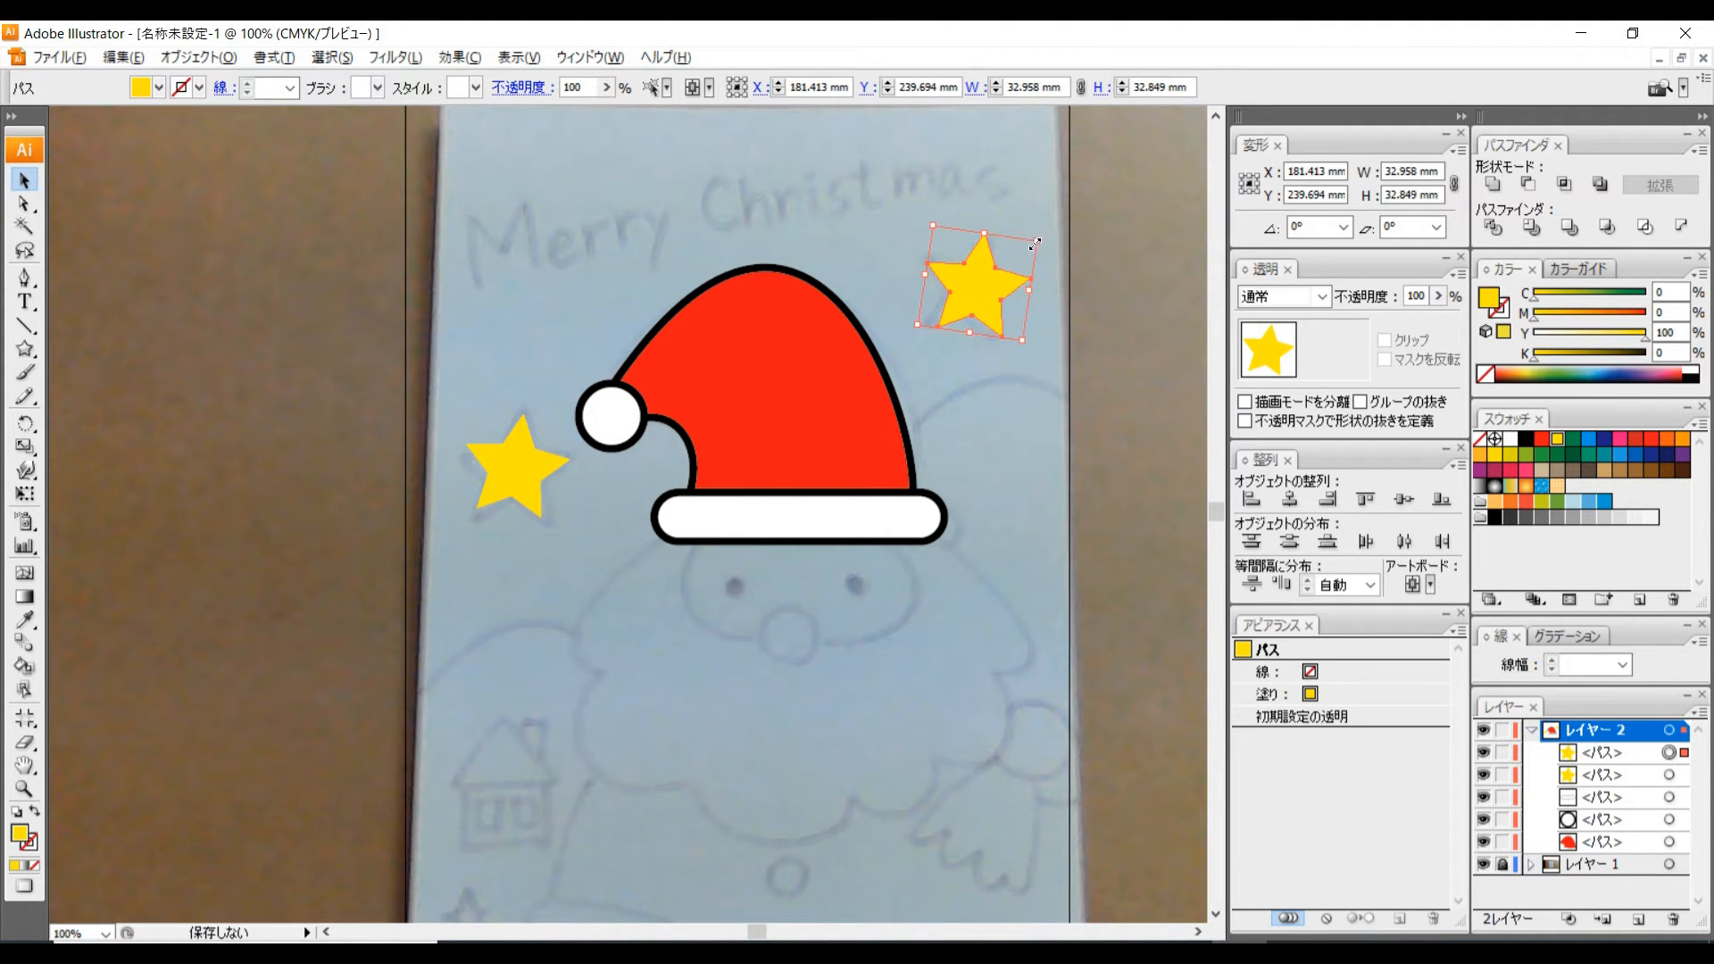
left_click_drag(1032, 246, 979, 279)
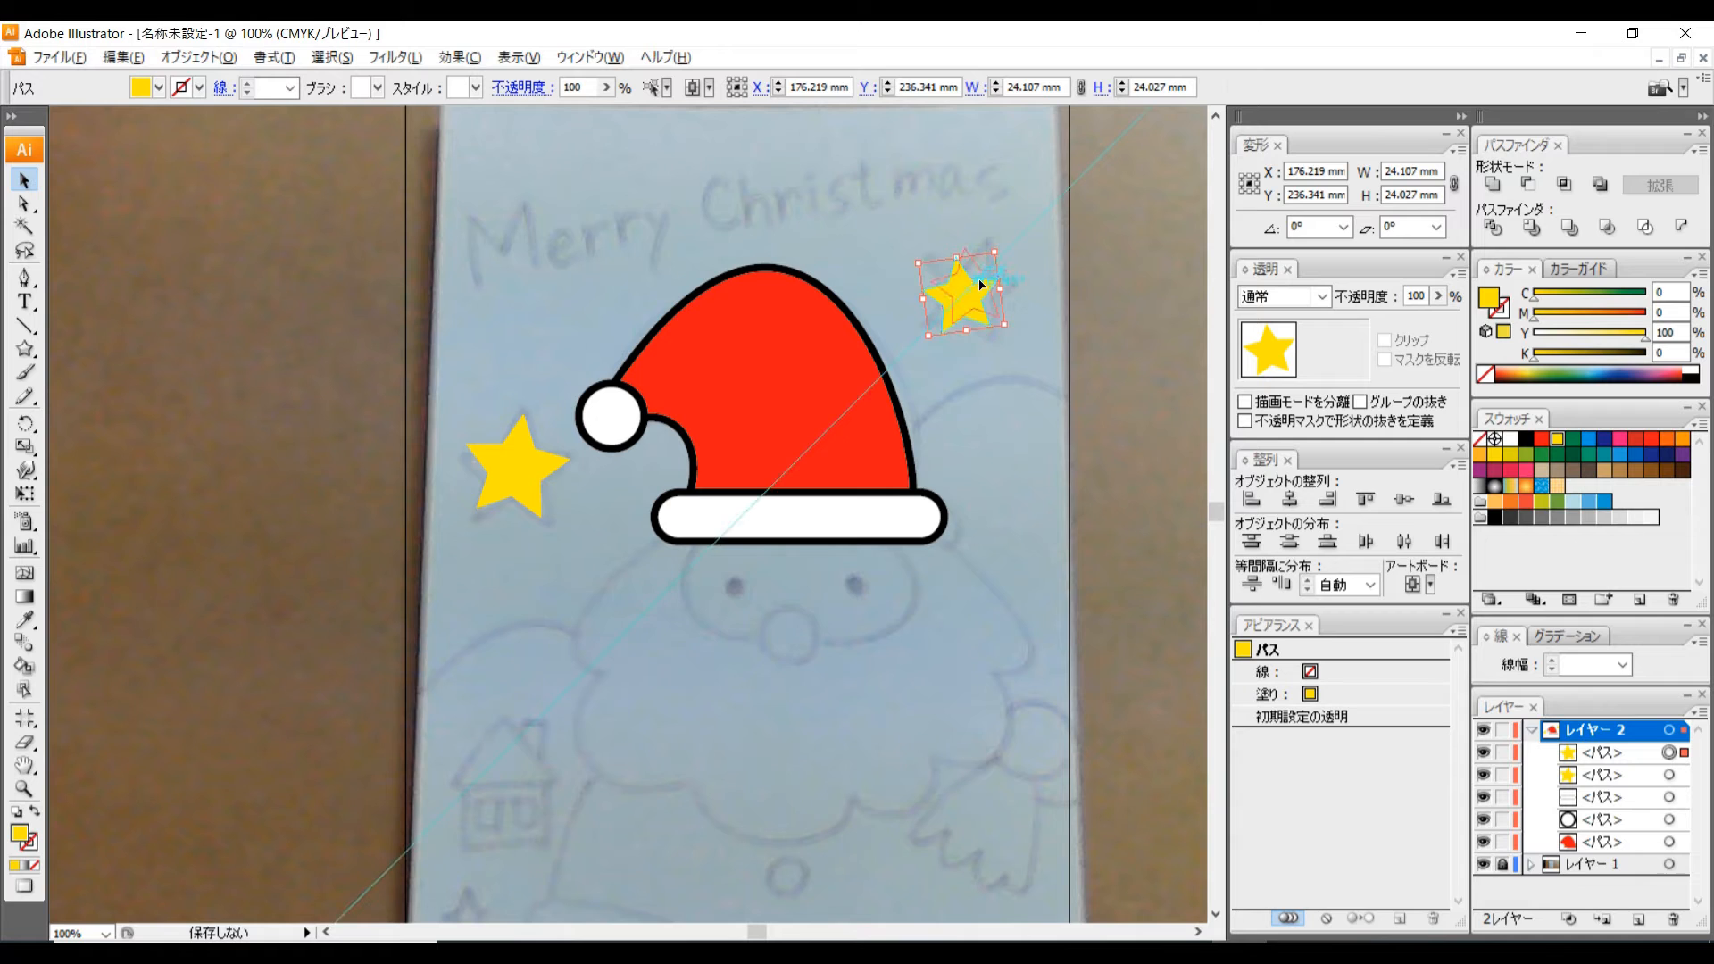
left_click(832, 245)
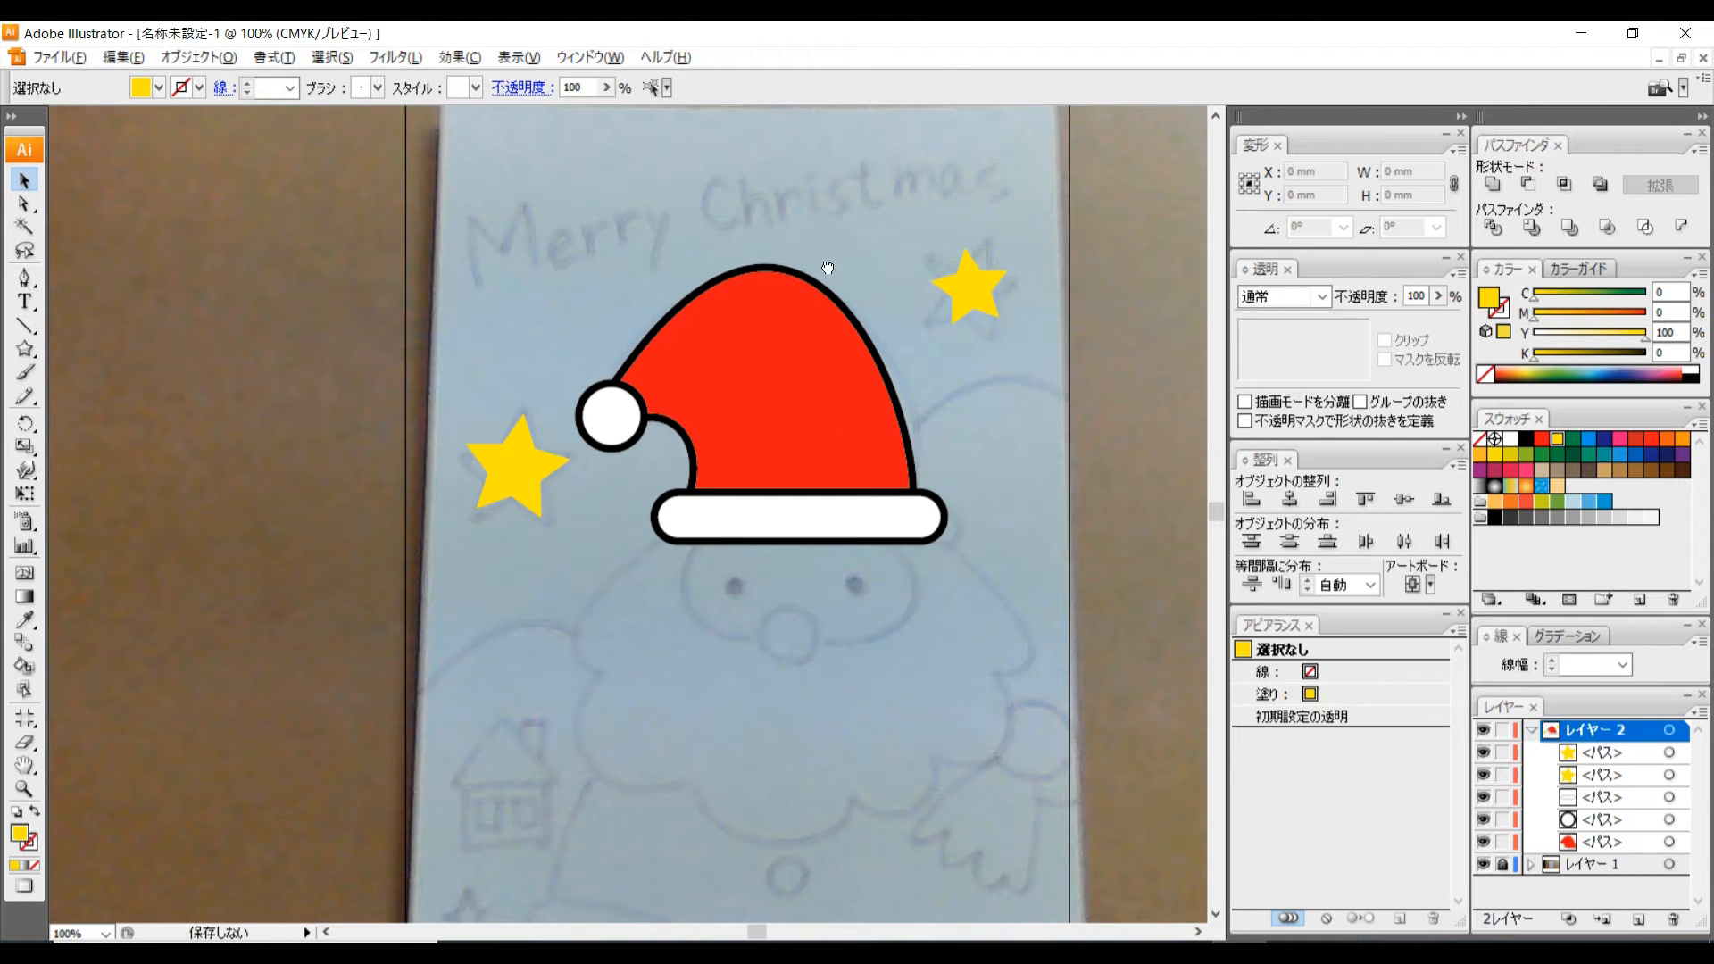
Draw a yellow circle above the "Merry" lettering and place a diagonally offset copy over it, spanning about 39 × 39 mm together.
left_click_drag(818, 207, 829, 318)
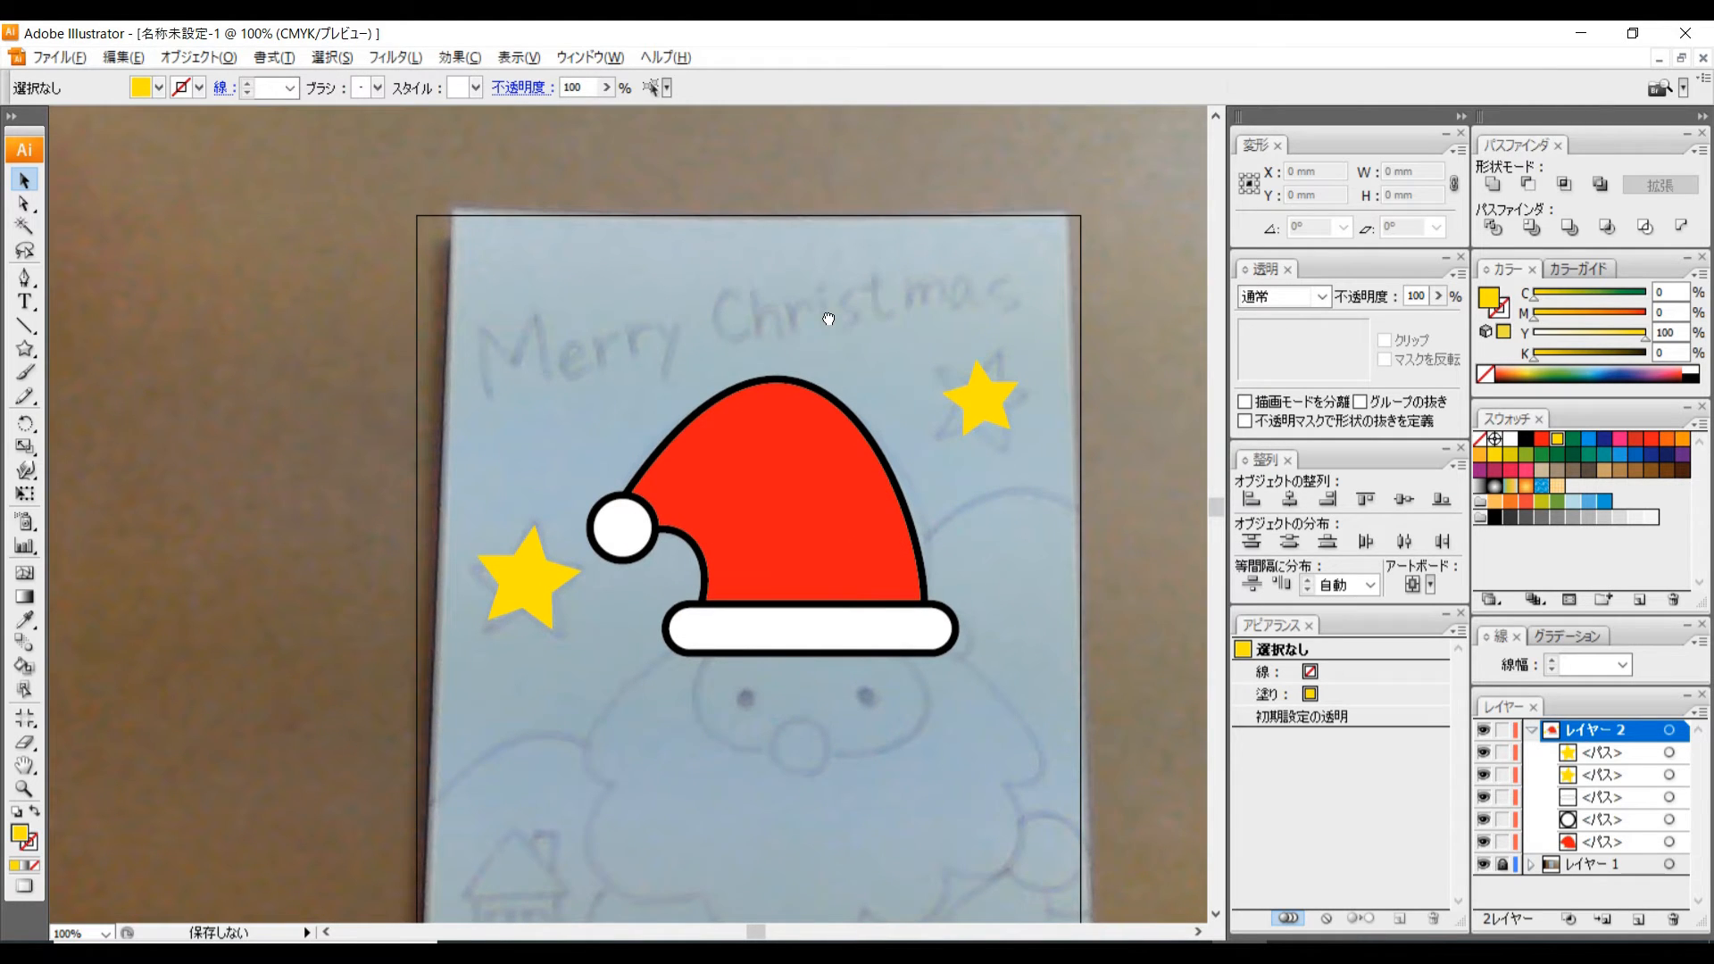
left_click(26, 350)
left_click_drag(28, 355, 85, 398)
left_click_drag(523, 279, 609, 355)
left_click(24, 179)
left_click_drag(554, 304, 577, 285)
Subtract the front circle from the back one and expand the result into a crescent moon path.
left_click_drag(641, 382, 487, 236)
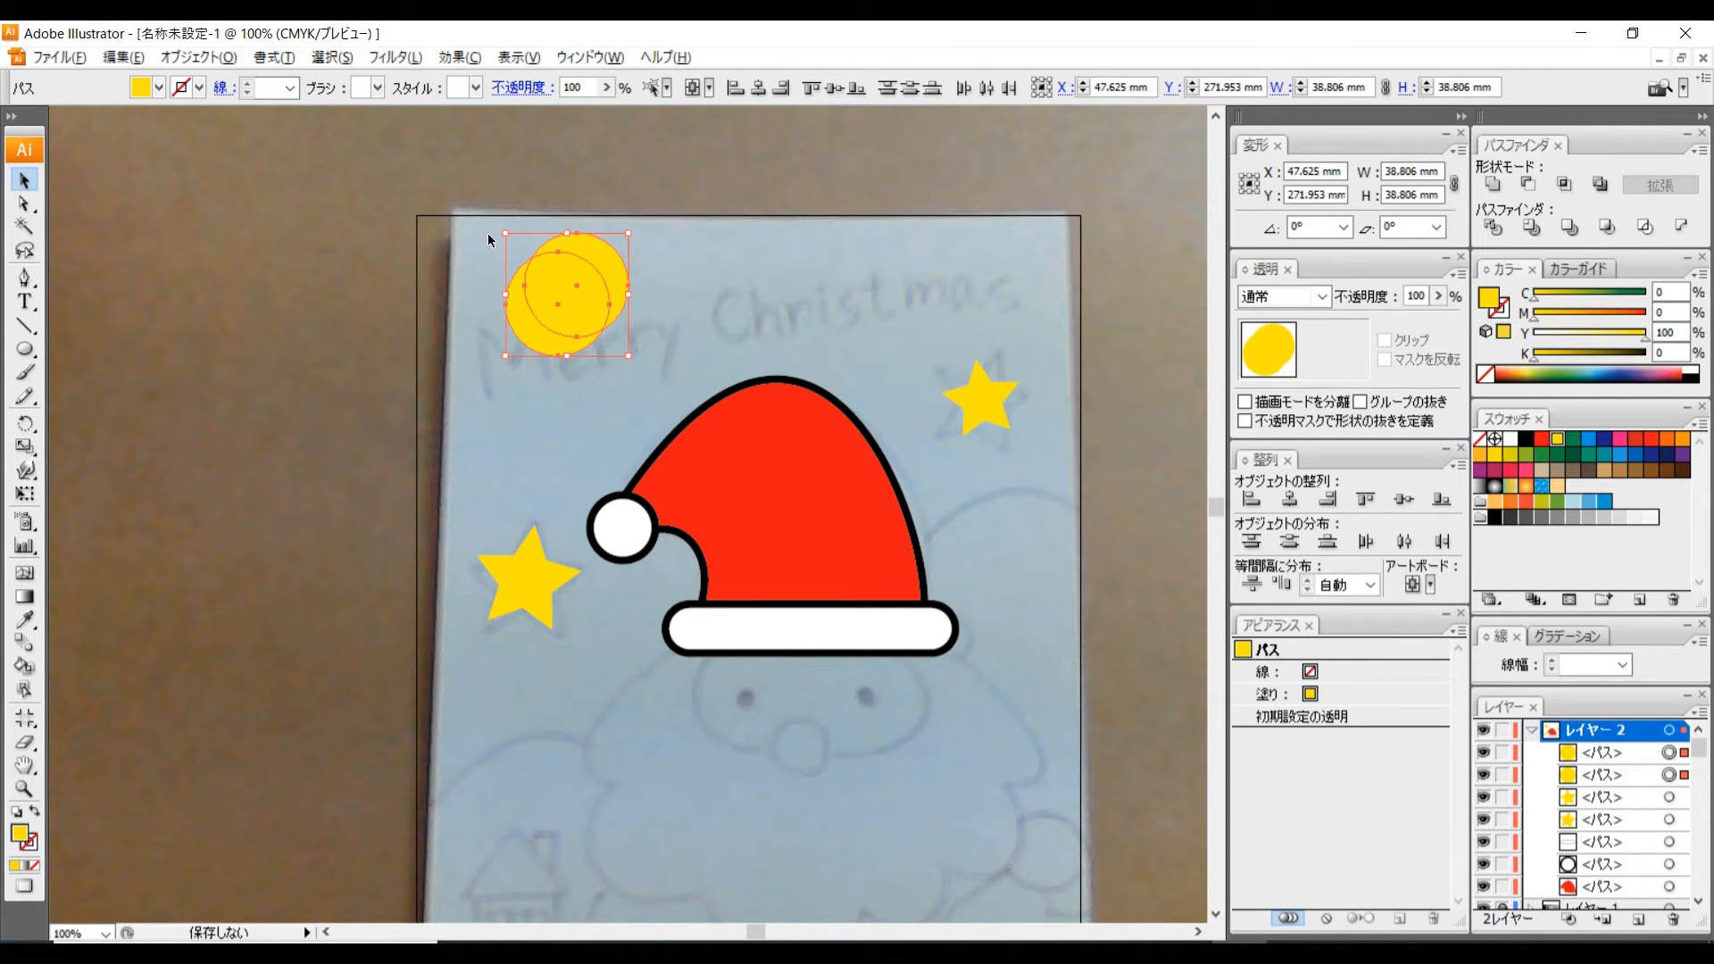
left_click(1526, 186)
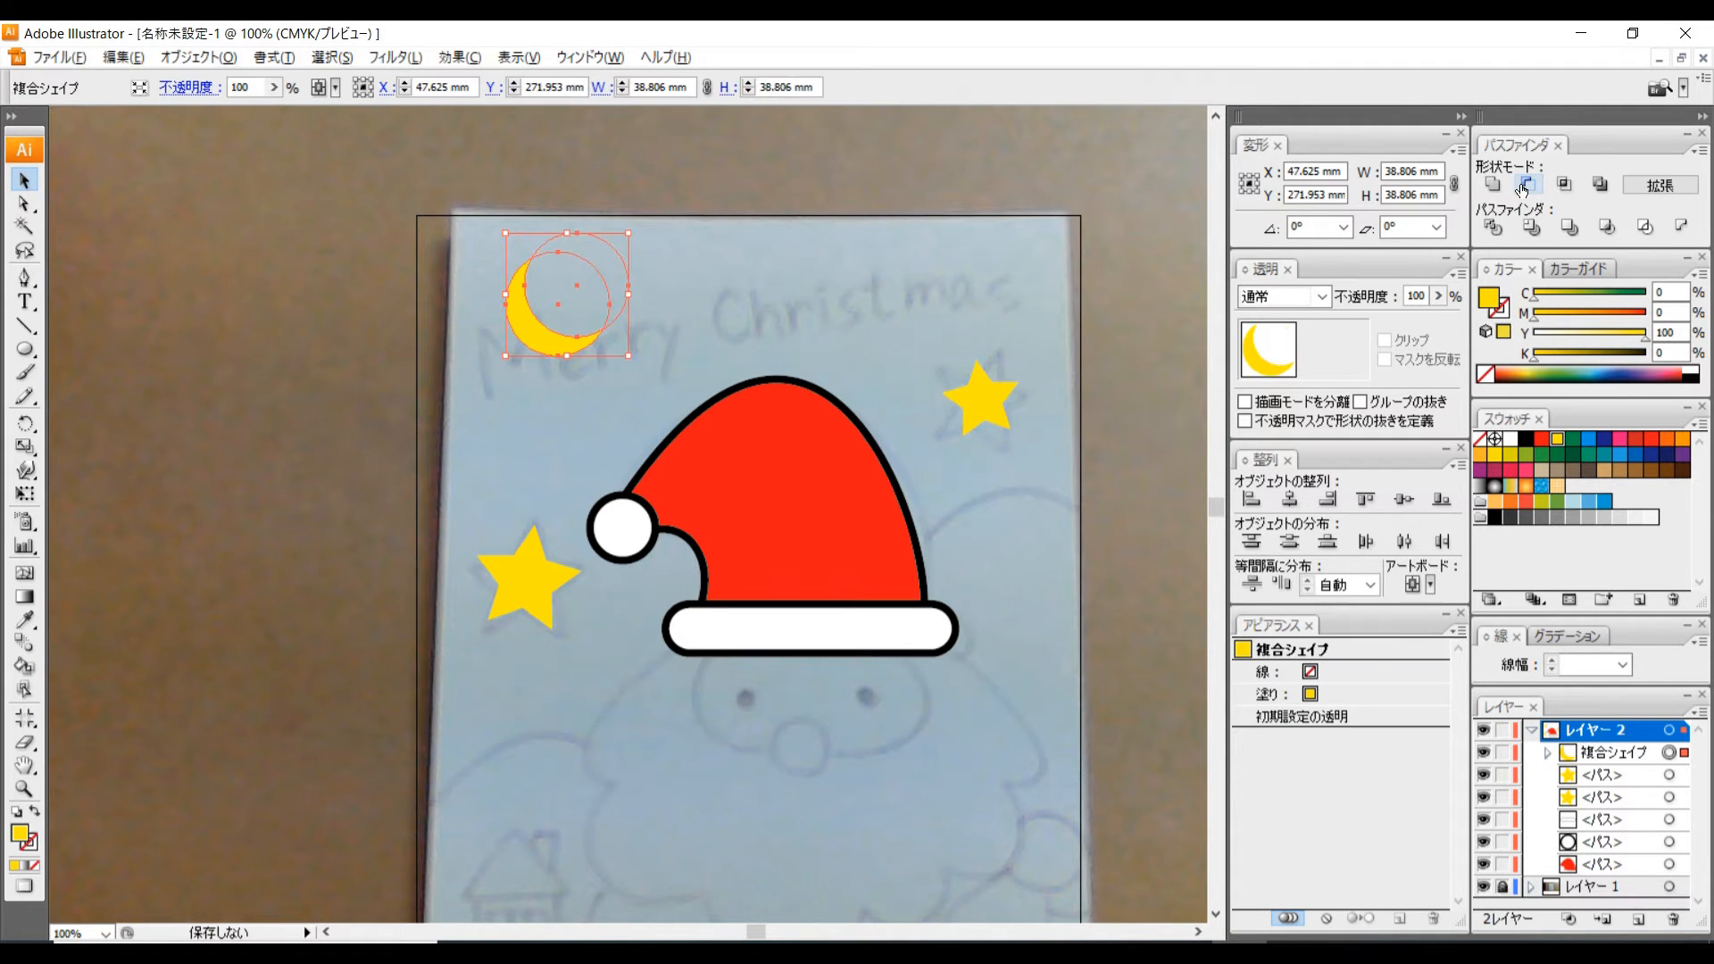
left_click(1660, 185)
left_click(764, 271)
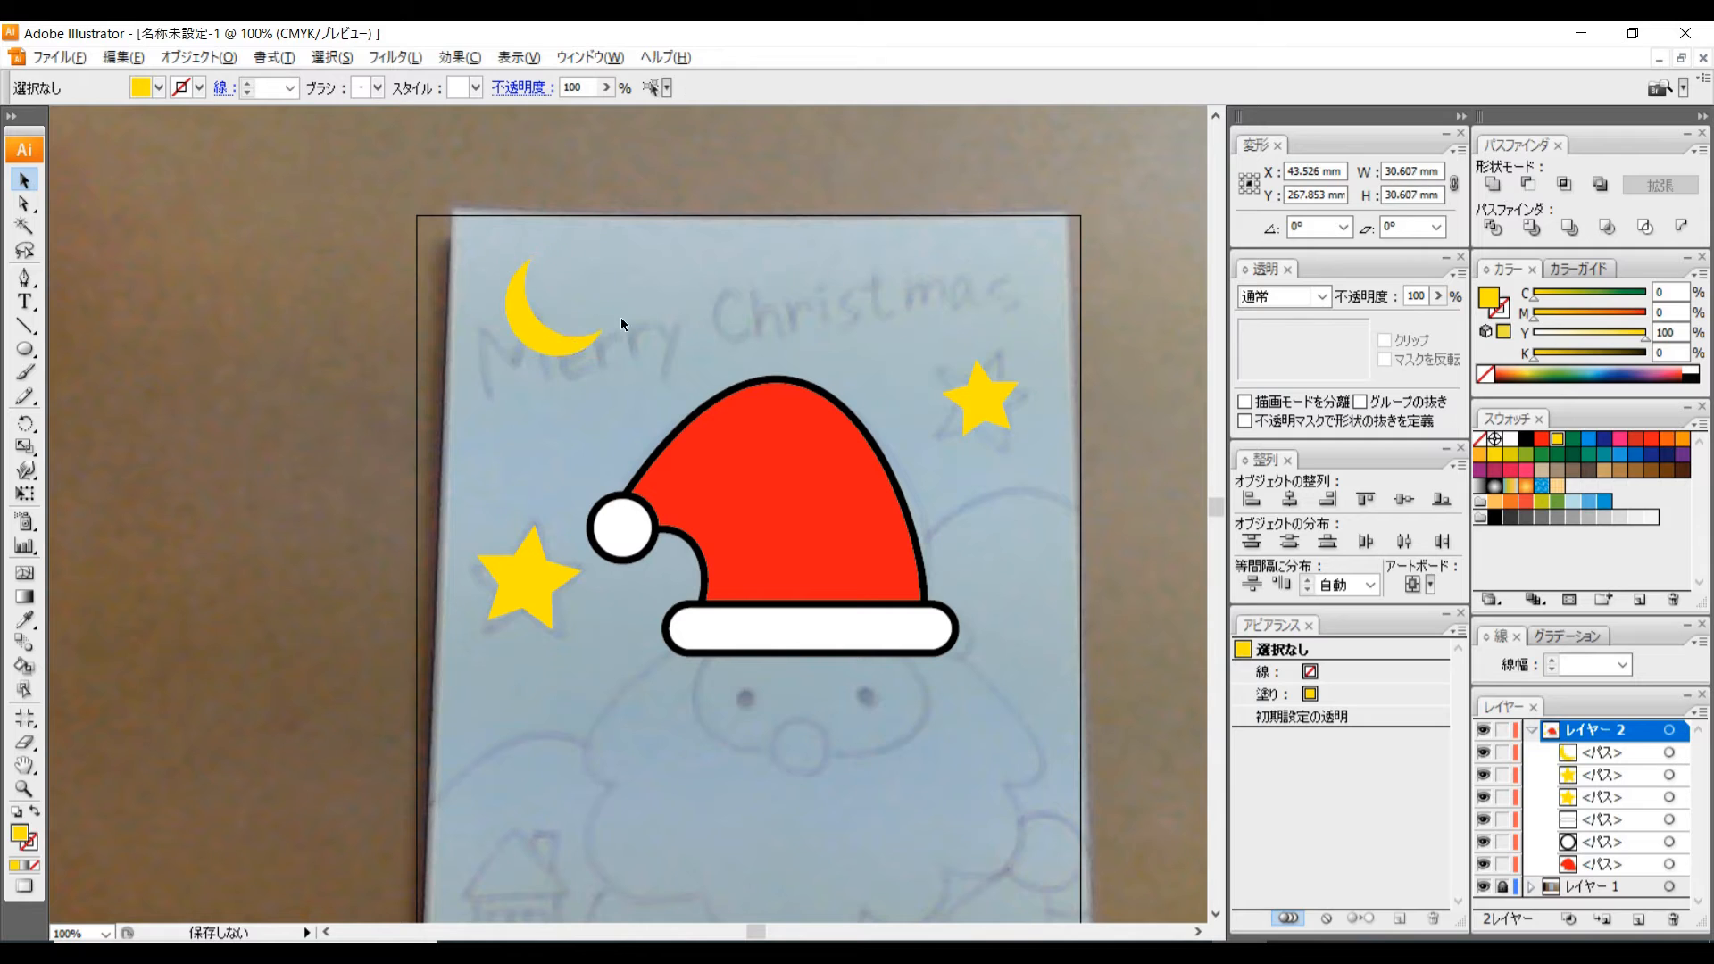
Scale the crescent moon down proportionally and move it just above the "Merry" lettering.
left_click(560, 335)
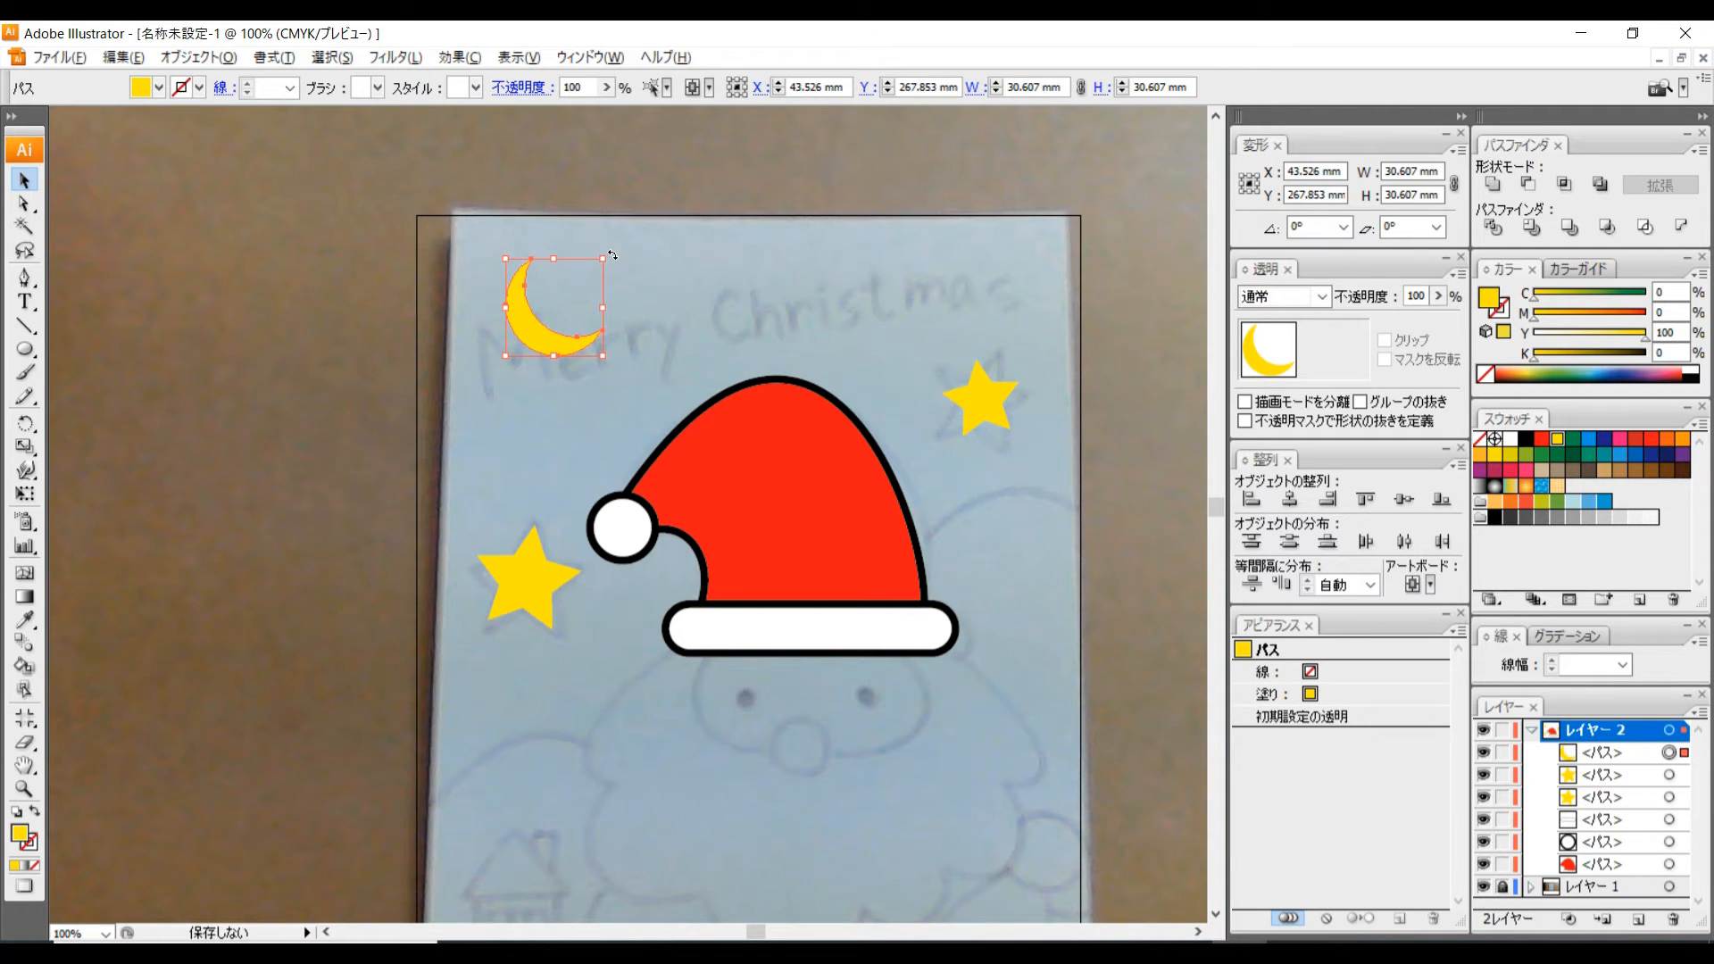
left_click_drag(604, 257, 576, 284)
left_click_drag(524, 335, 582, 290)
left_click(550, 404)
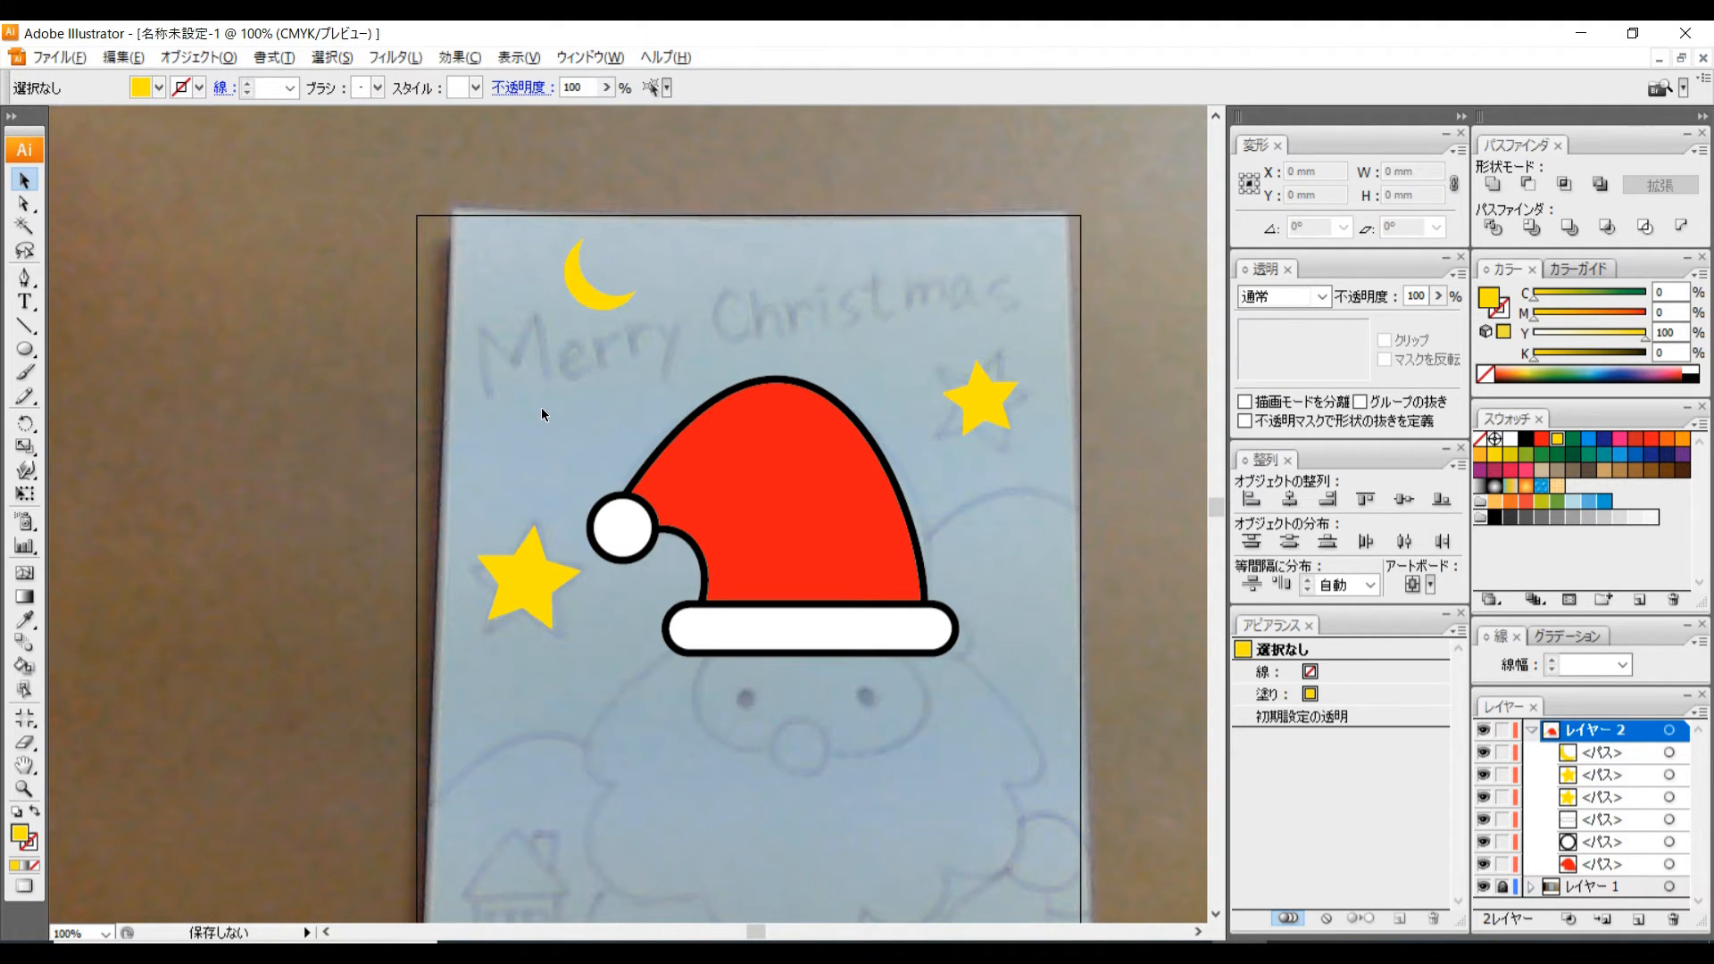
Draw an upright triangle about 30 × 26 mm above the sketched house with the Polygon tool, reducing the sides to three.
scroll(538, 409, "down", 1)
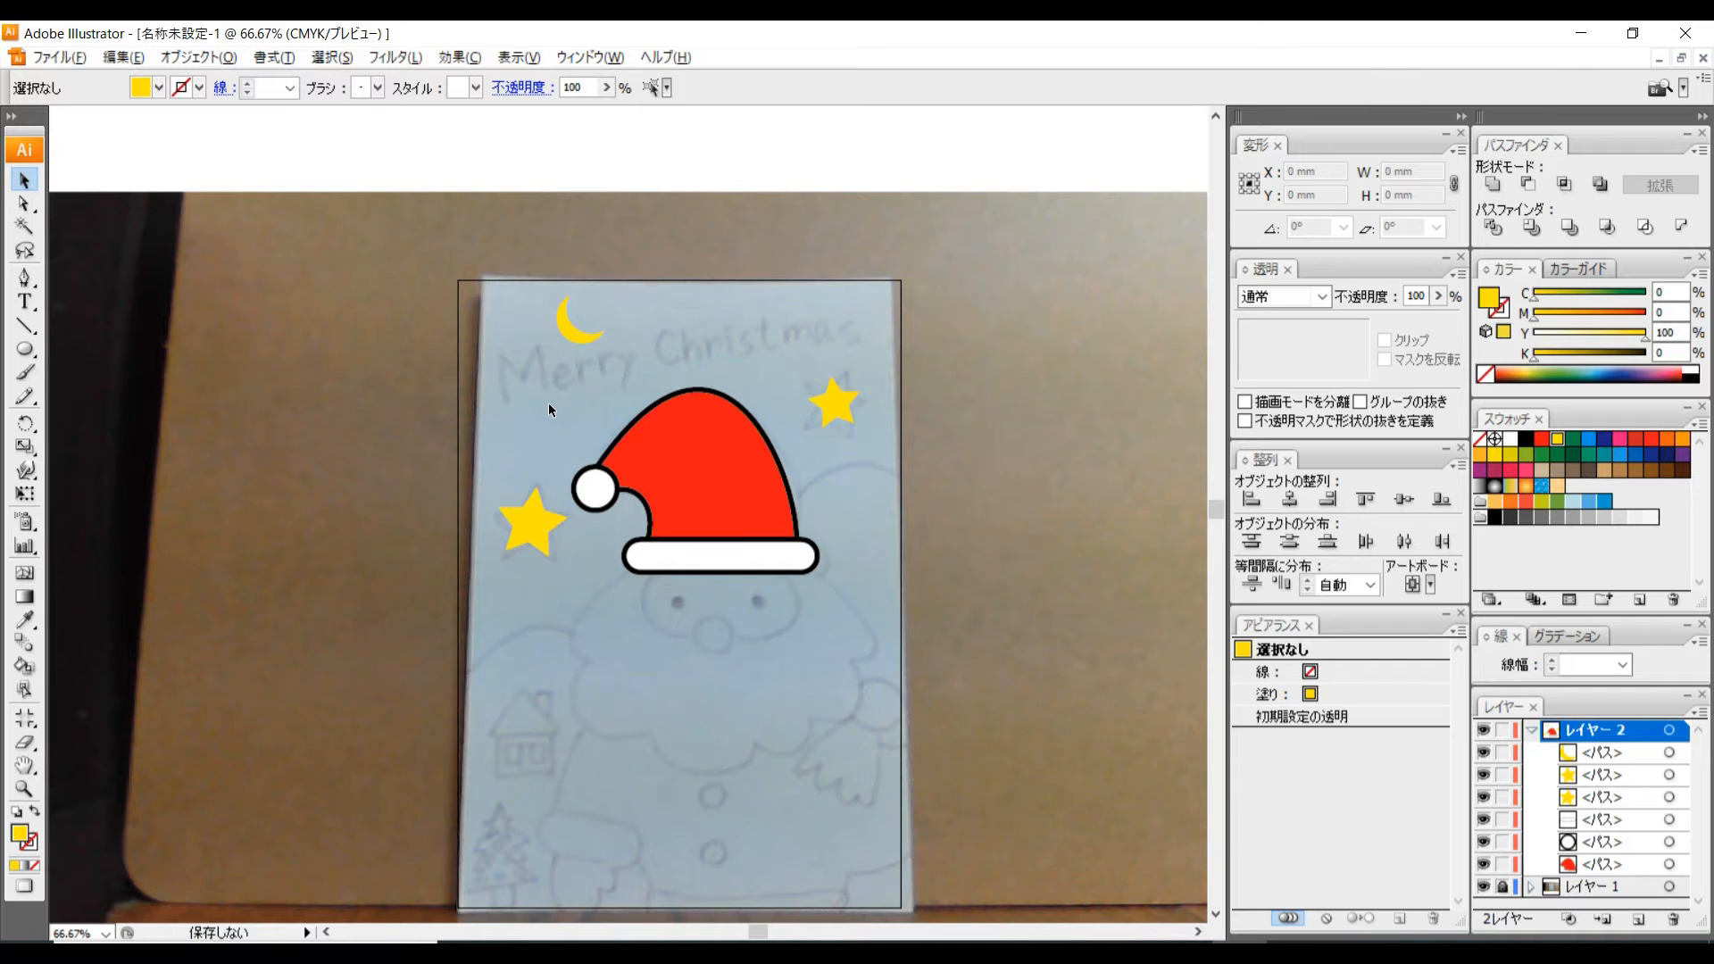
left_click_drag(547, 414, 546, 376)
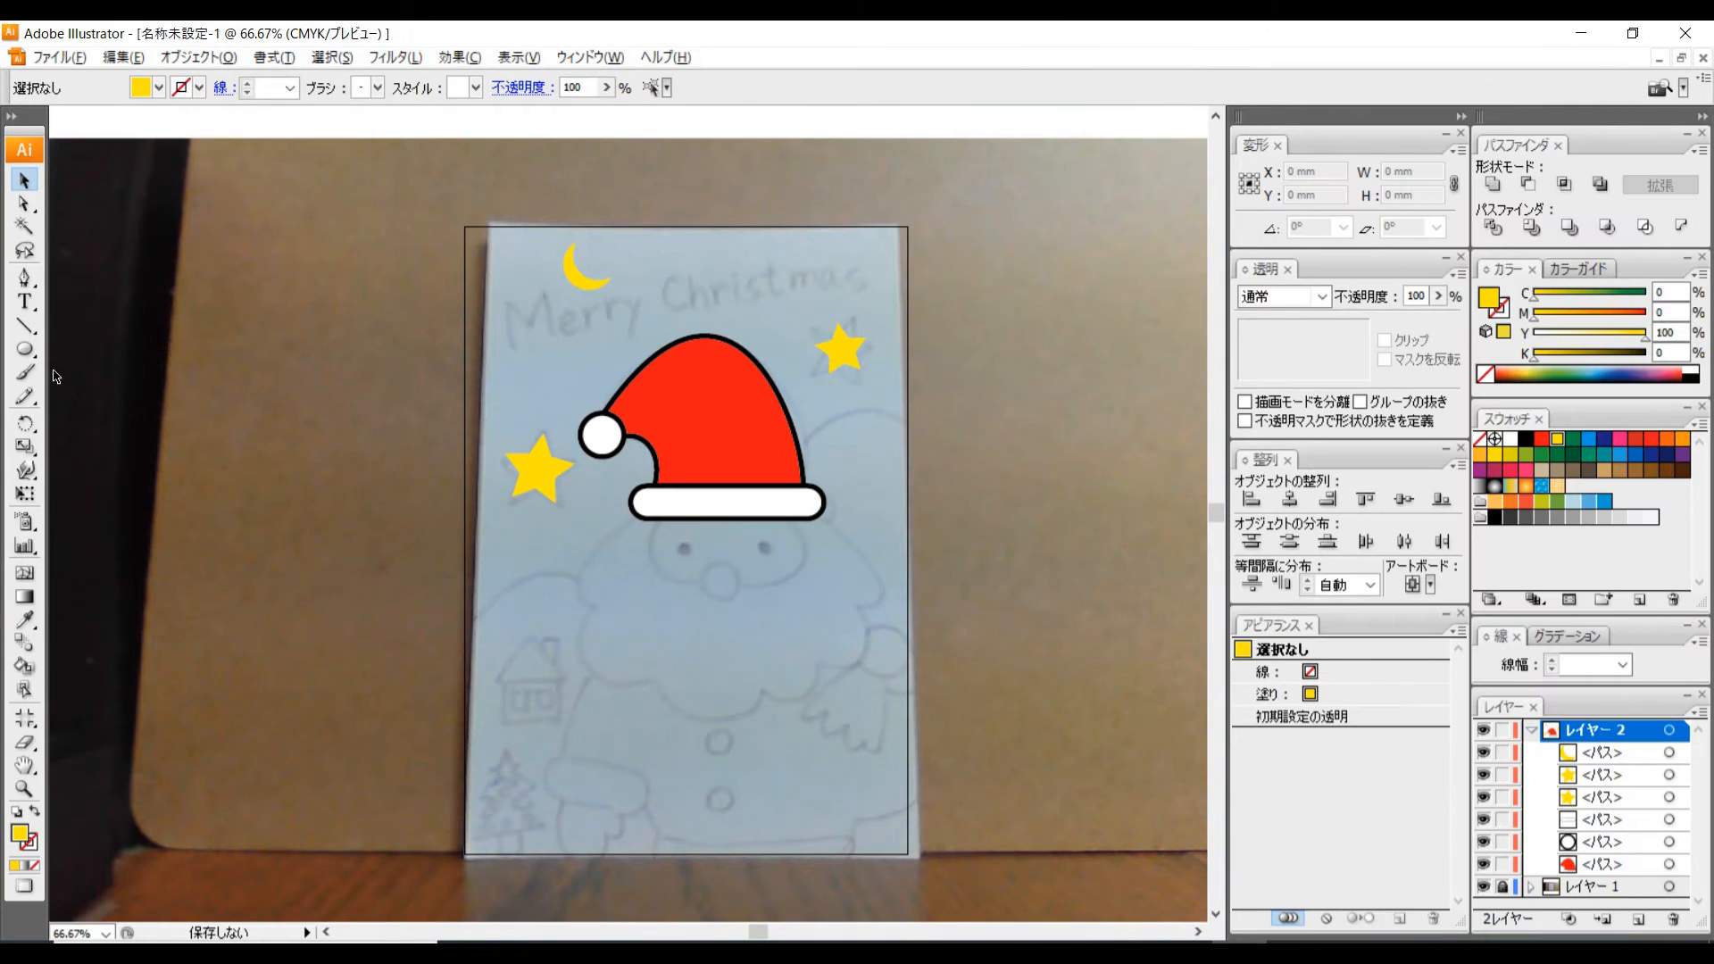
left_click(26, 350)
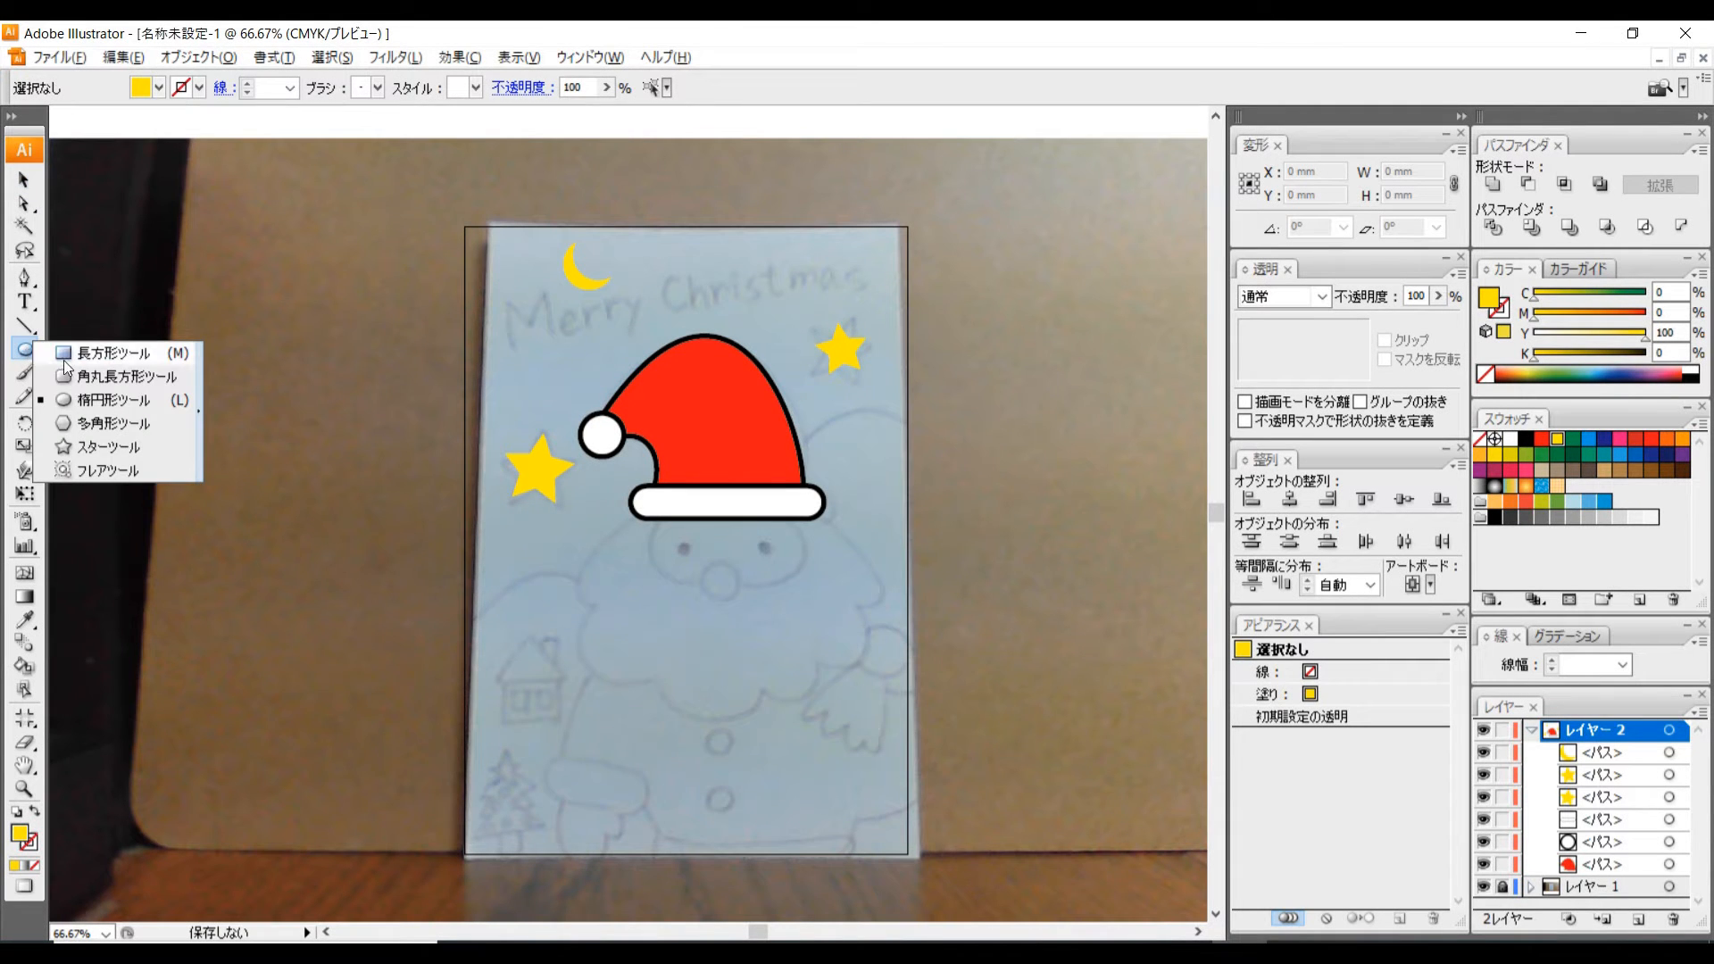
left_click(94, 424)
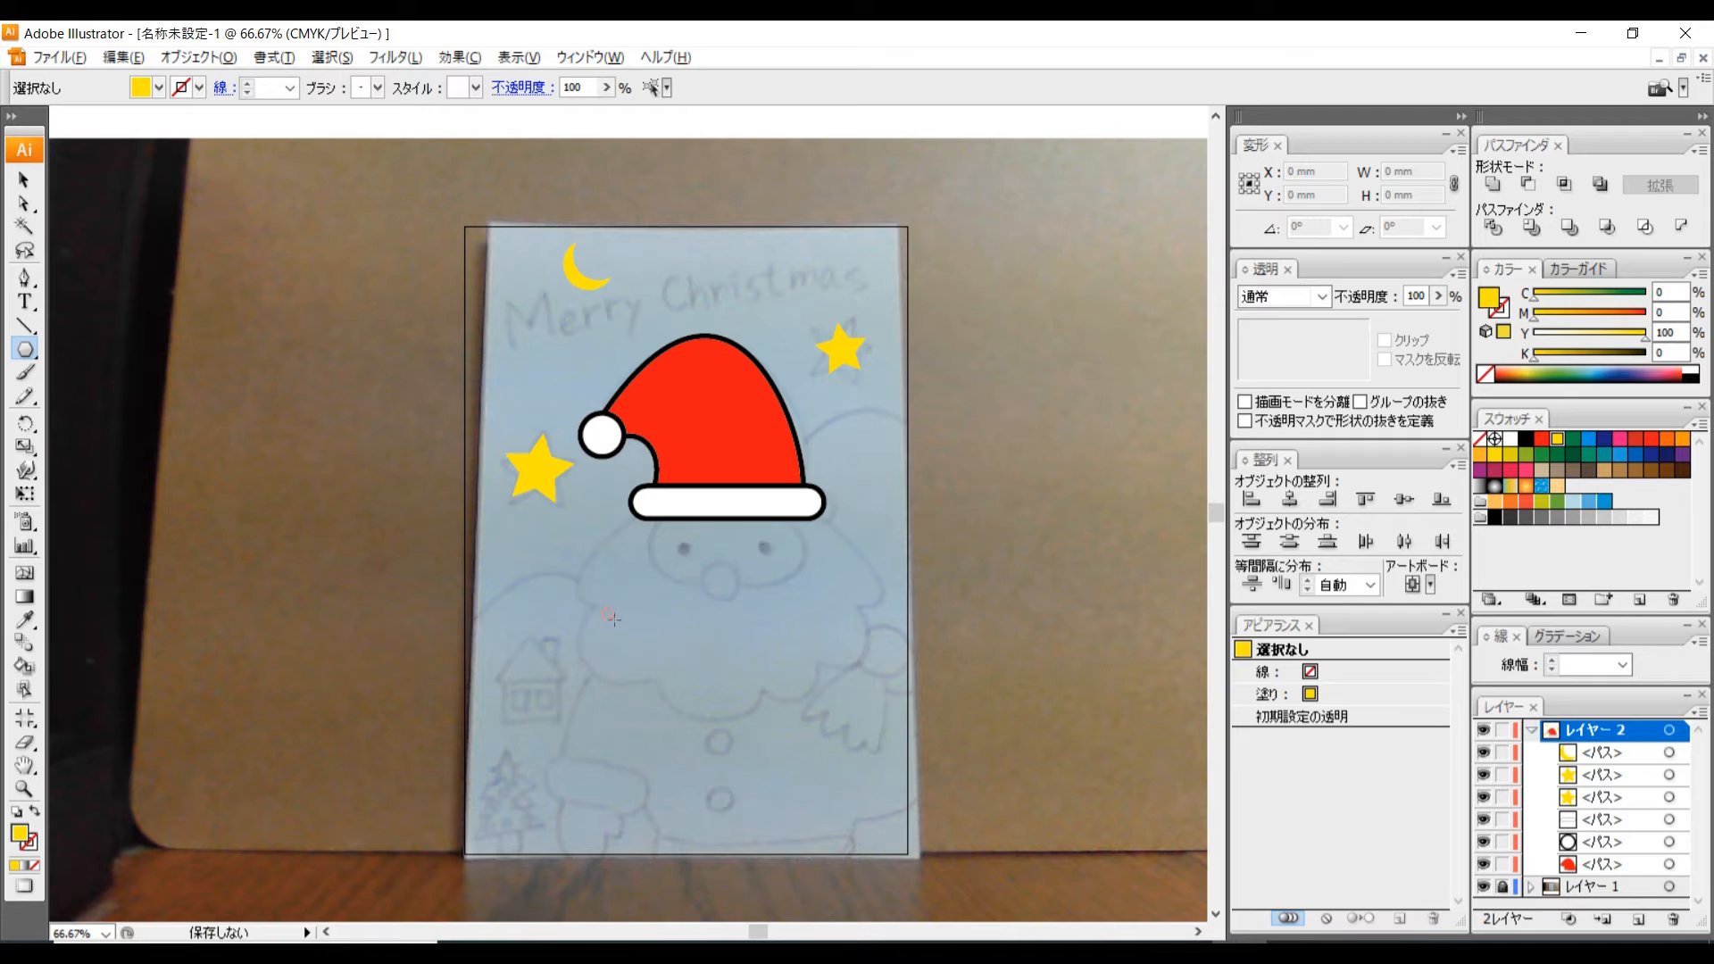
left_click_drag(635, 659, 639, 669)
key("Down")
key("Down")
left_click_drag(638, 668, 638, 668)
key("Down")
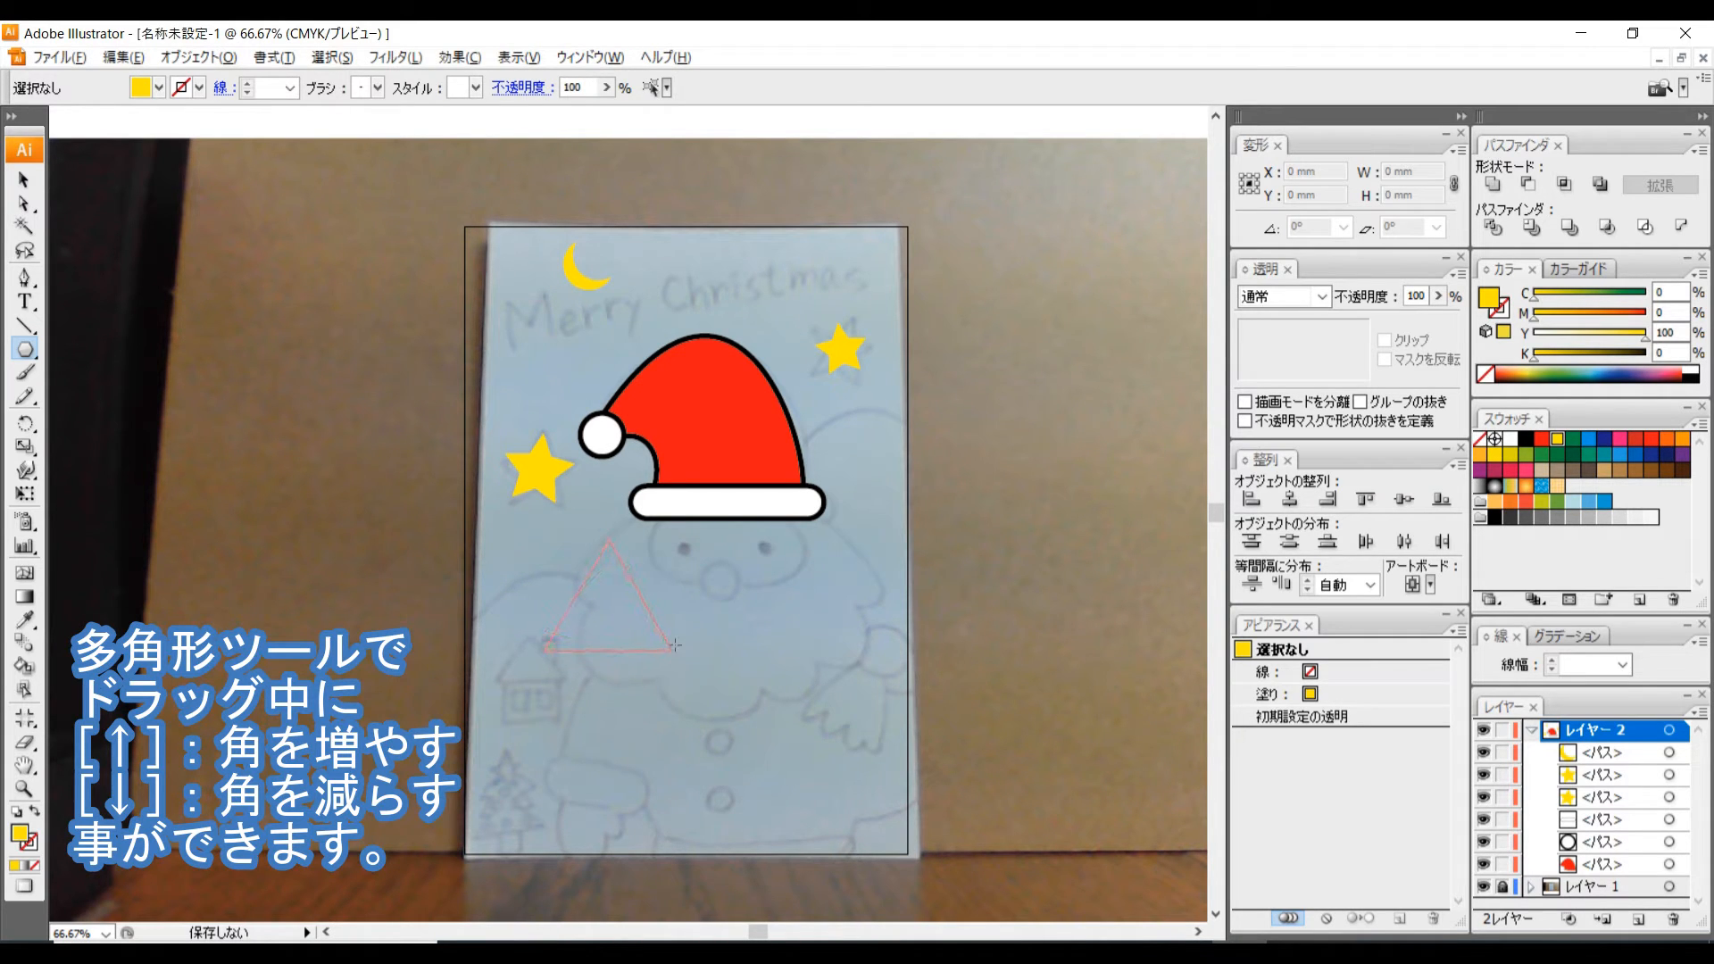
left_click_drag(663, 643, 640, 633)
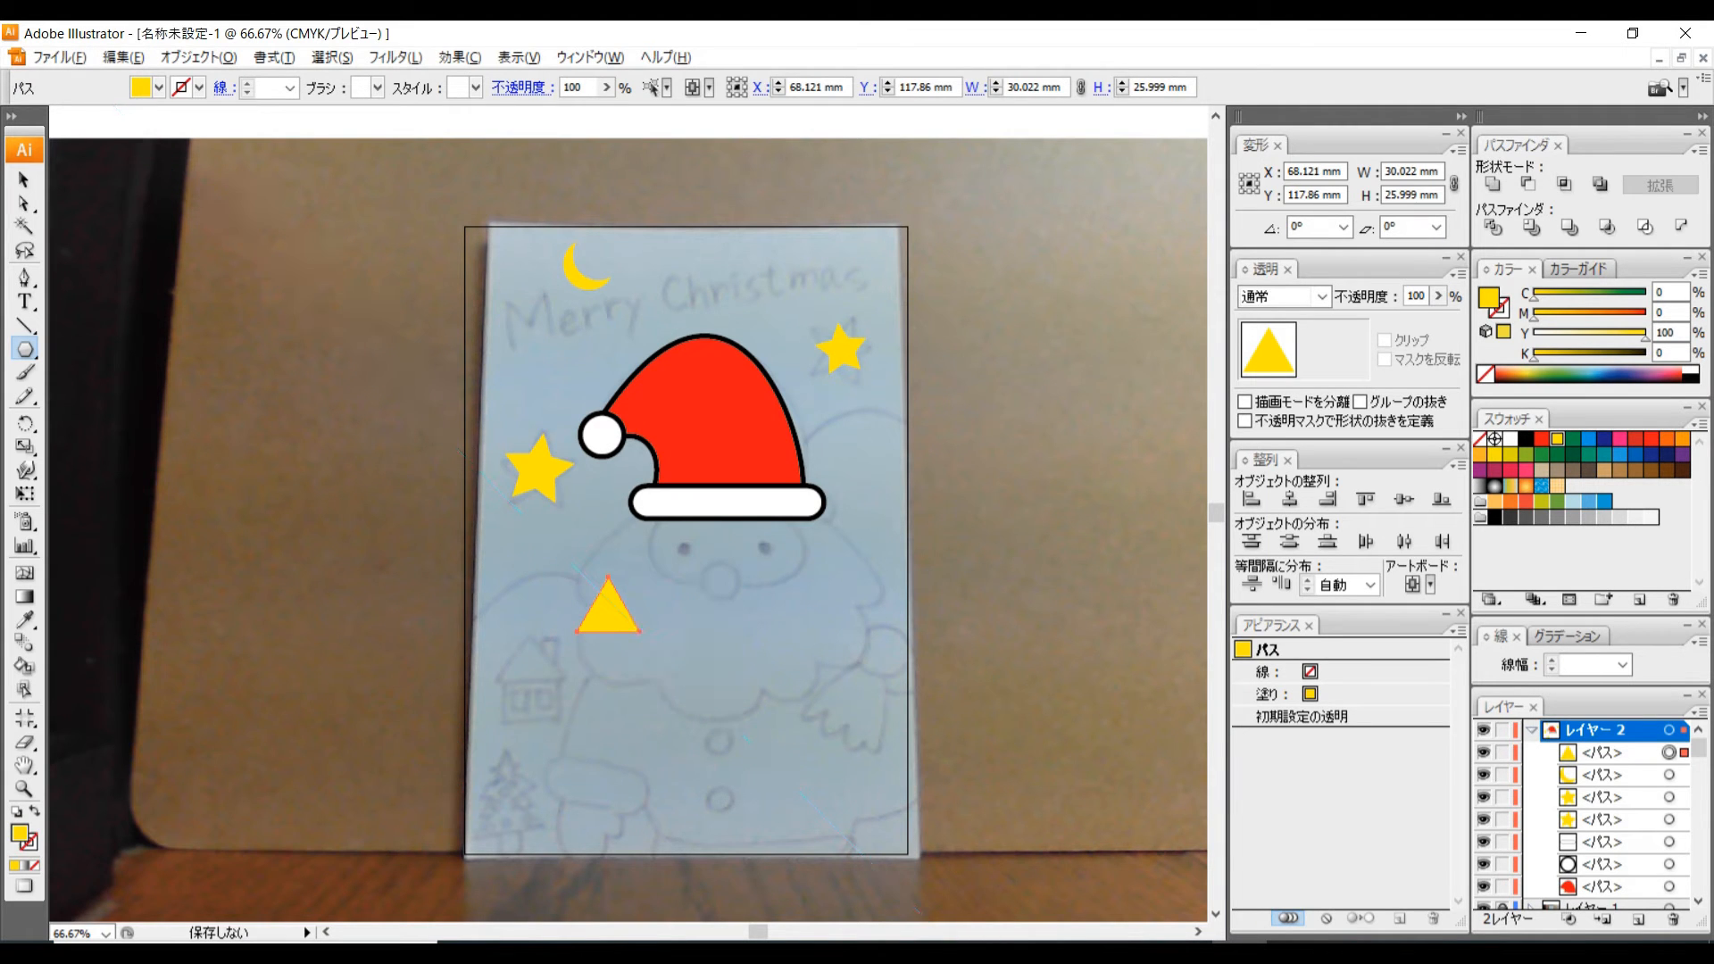
Fill the triangle with CMYK cyan and give it a 6 pt black stroke.
left_click(31, 180)
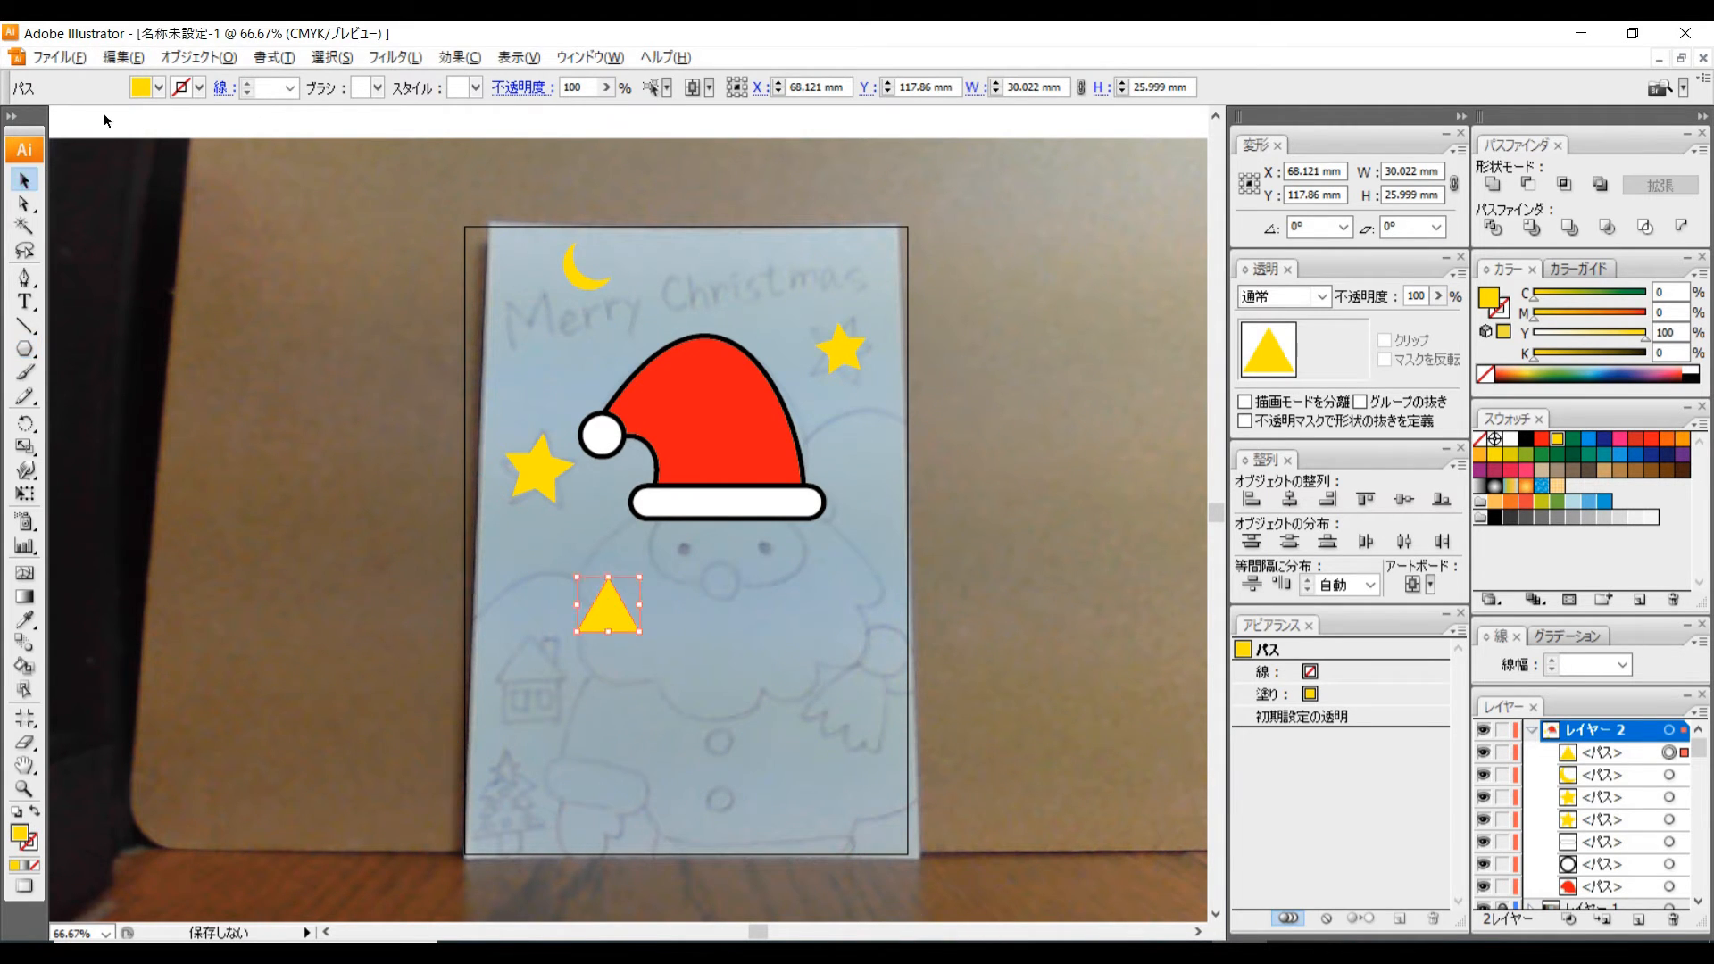
left_click(158, 88)
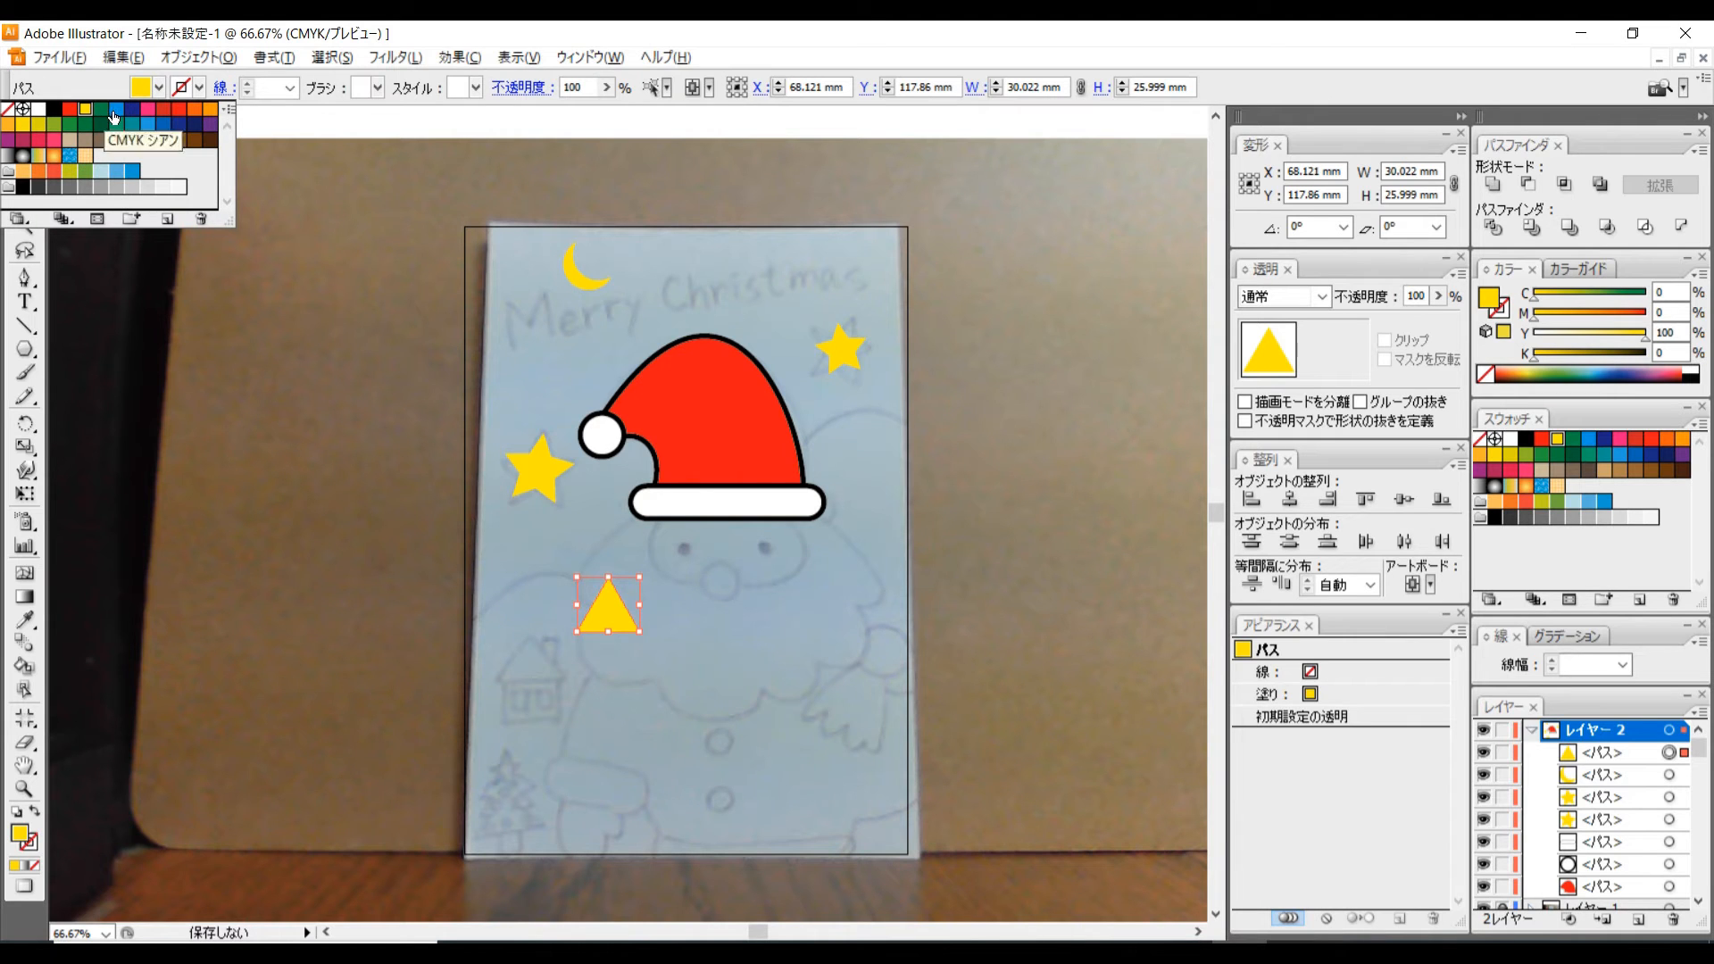
left_click(114, 117)
left_click(198, 88)
left_click(54, 108)
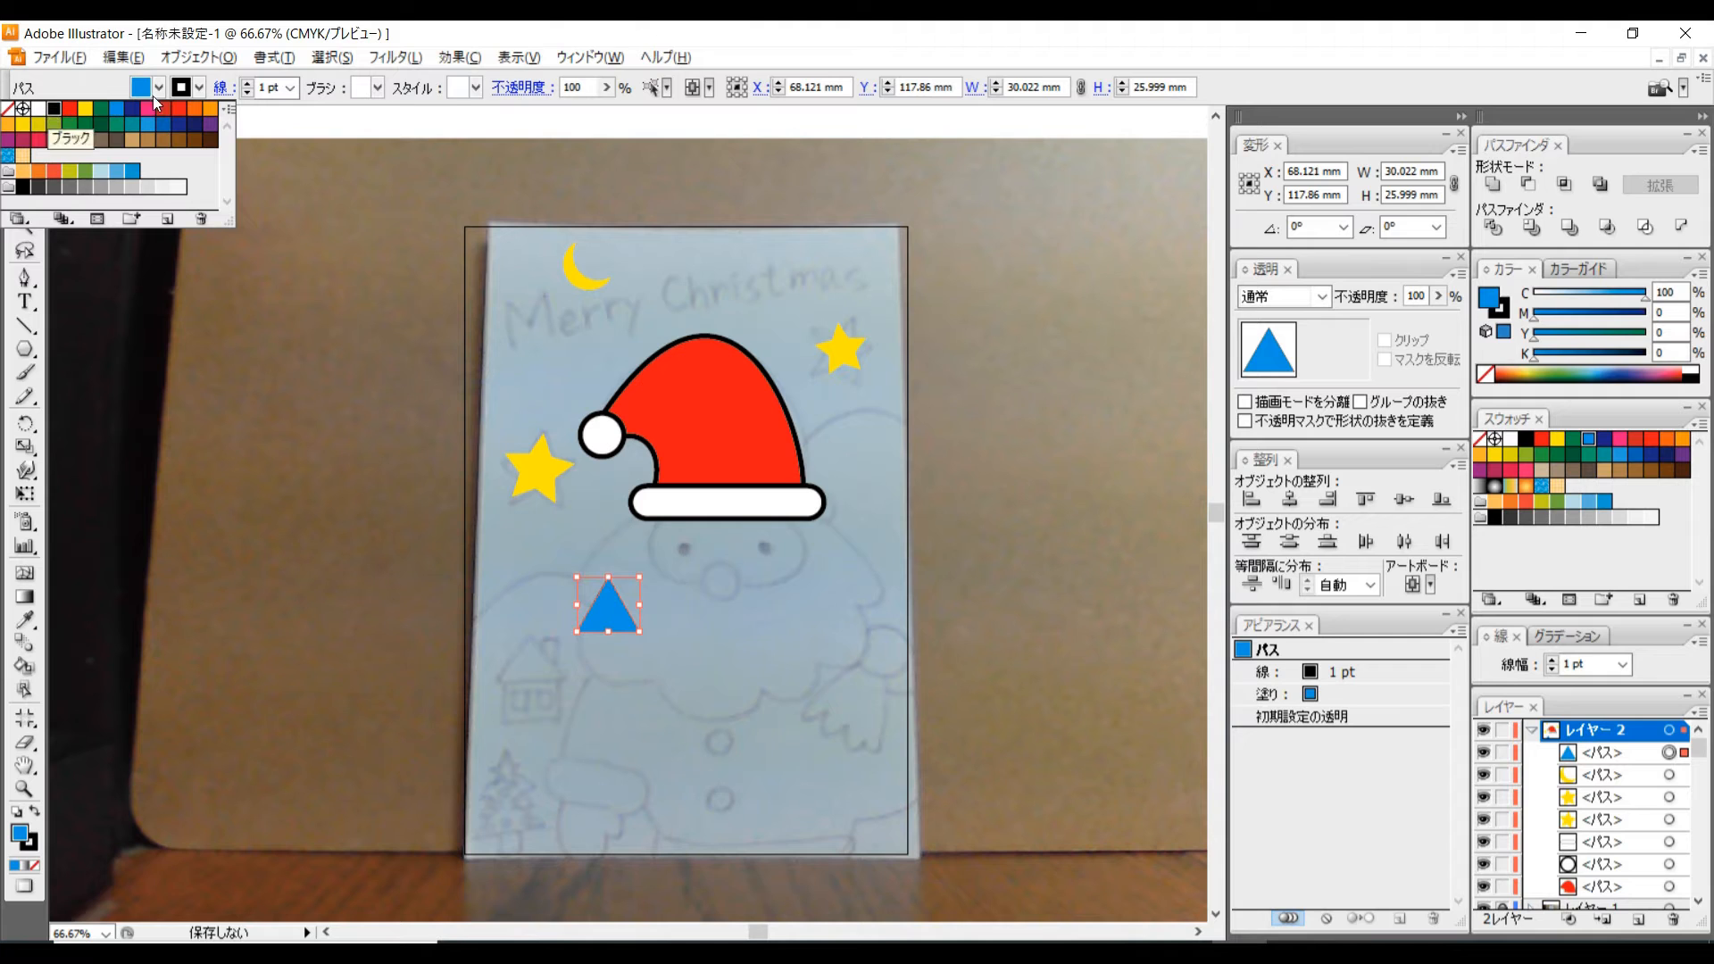
left_click(291, 87)
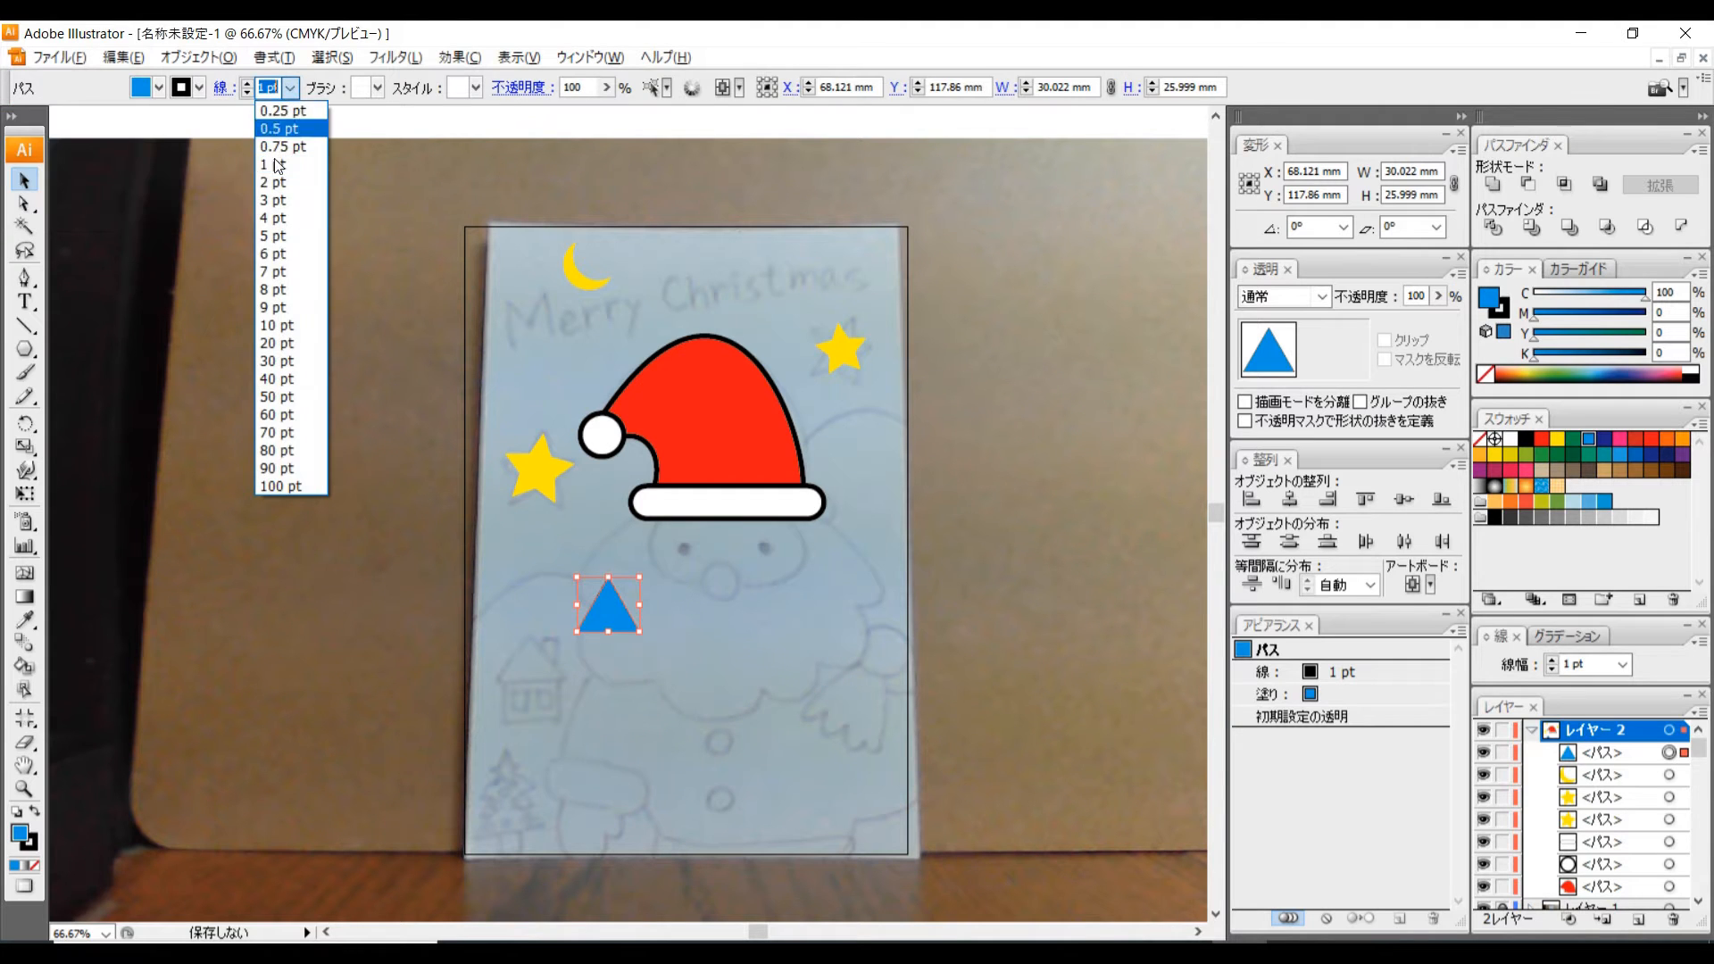
left_click(276, 254)
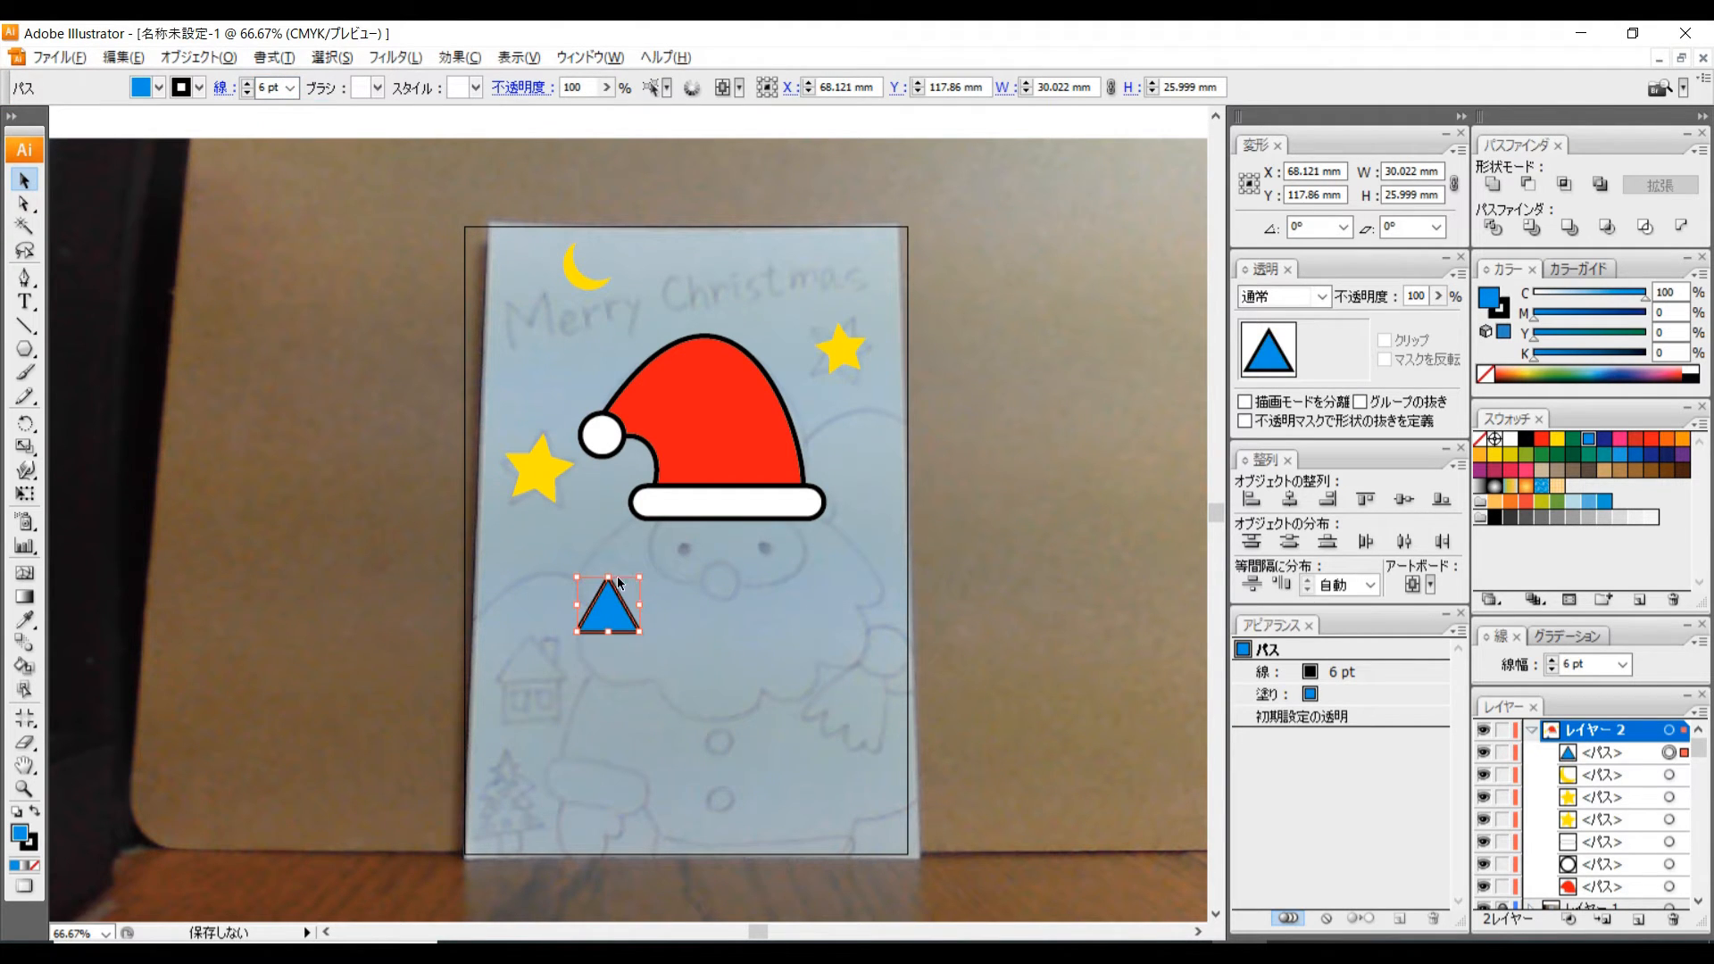
Flatten the blue triangle to about 20 mm high and move it onto the sketched house's roof.
left_click_drag(610, 578, 609, 589)
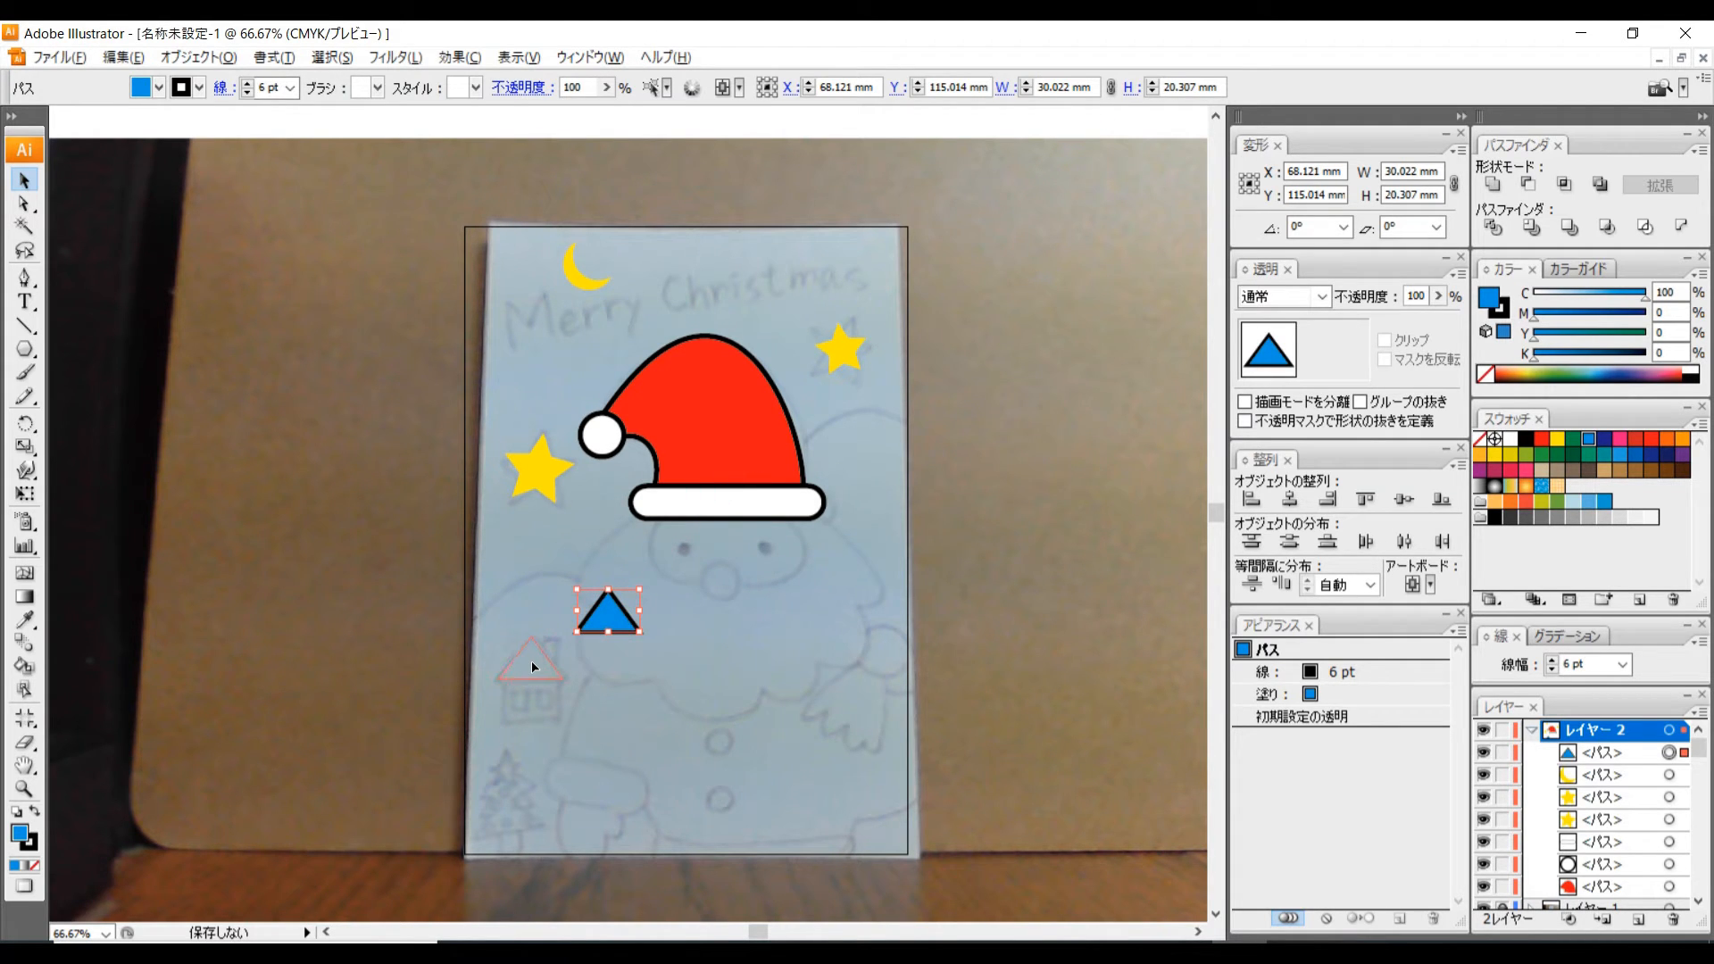
left_click_drag(531, 661, 530, 661)
left_click(605, 632)
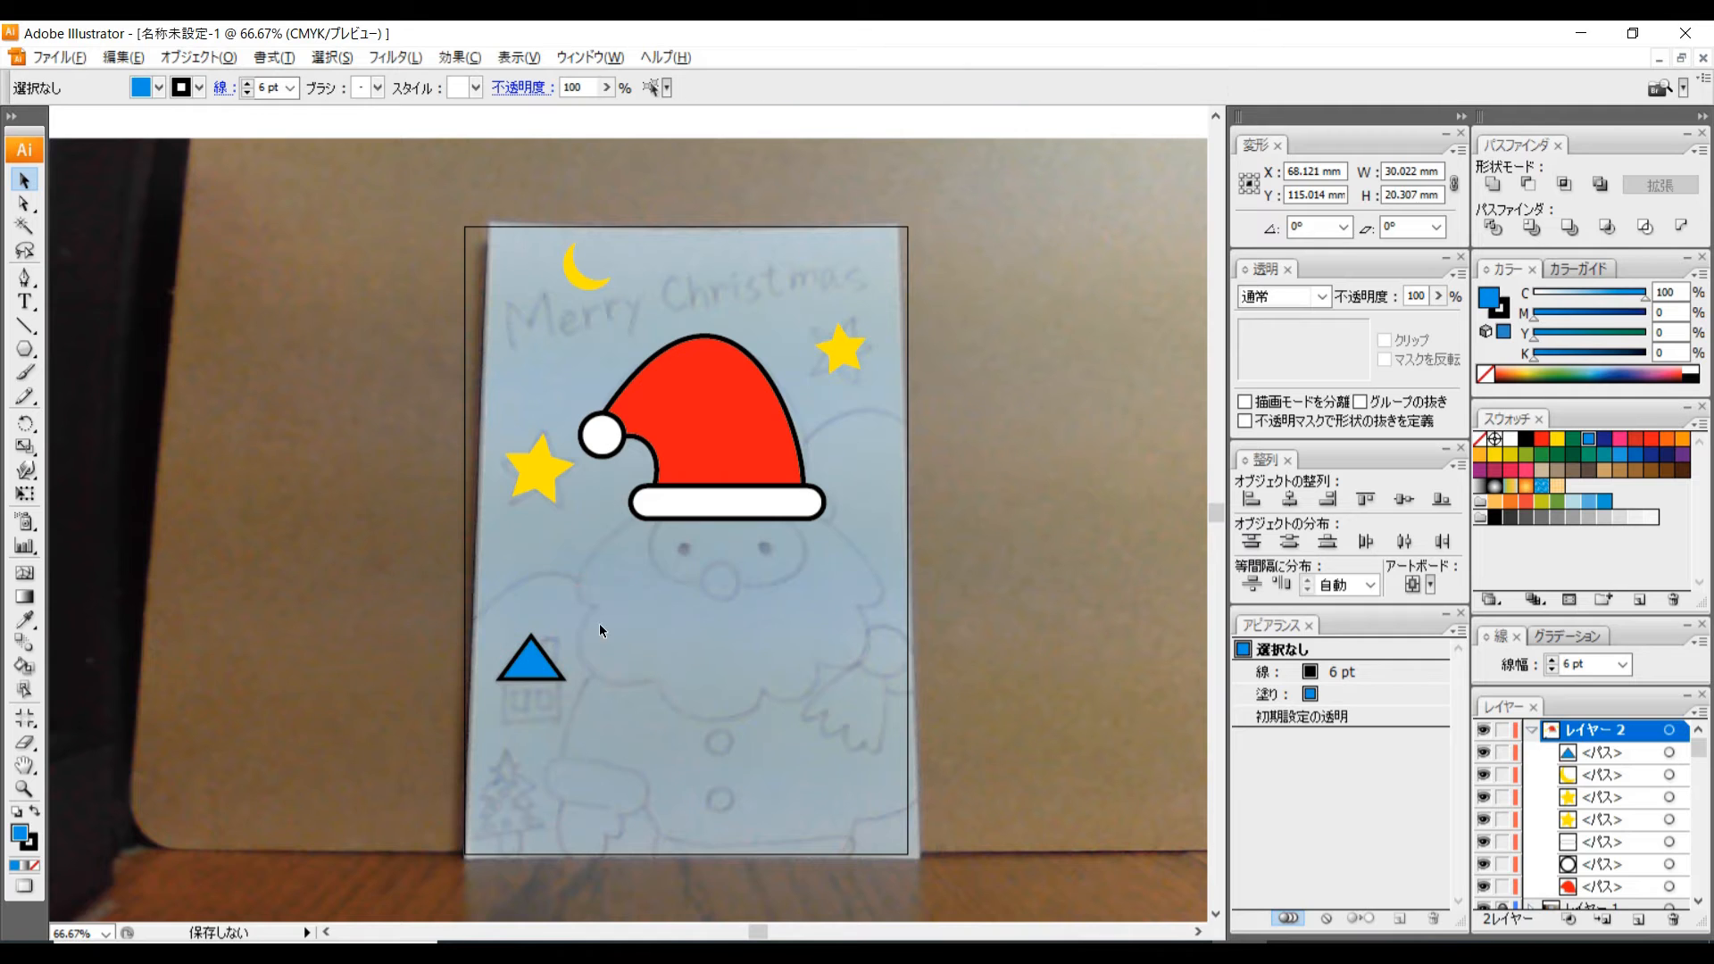
Draw a rectangle about 24 × 20 mm under the roof as the house wall and fill it with orange.
left_click(23, 350)
left_click(127, 355)
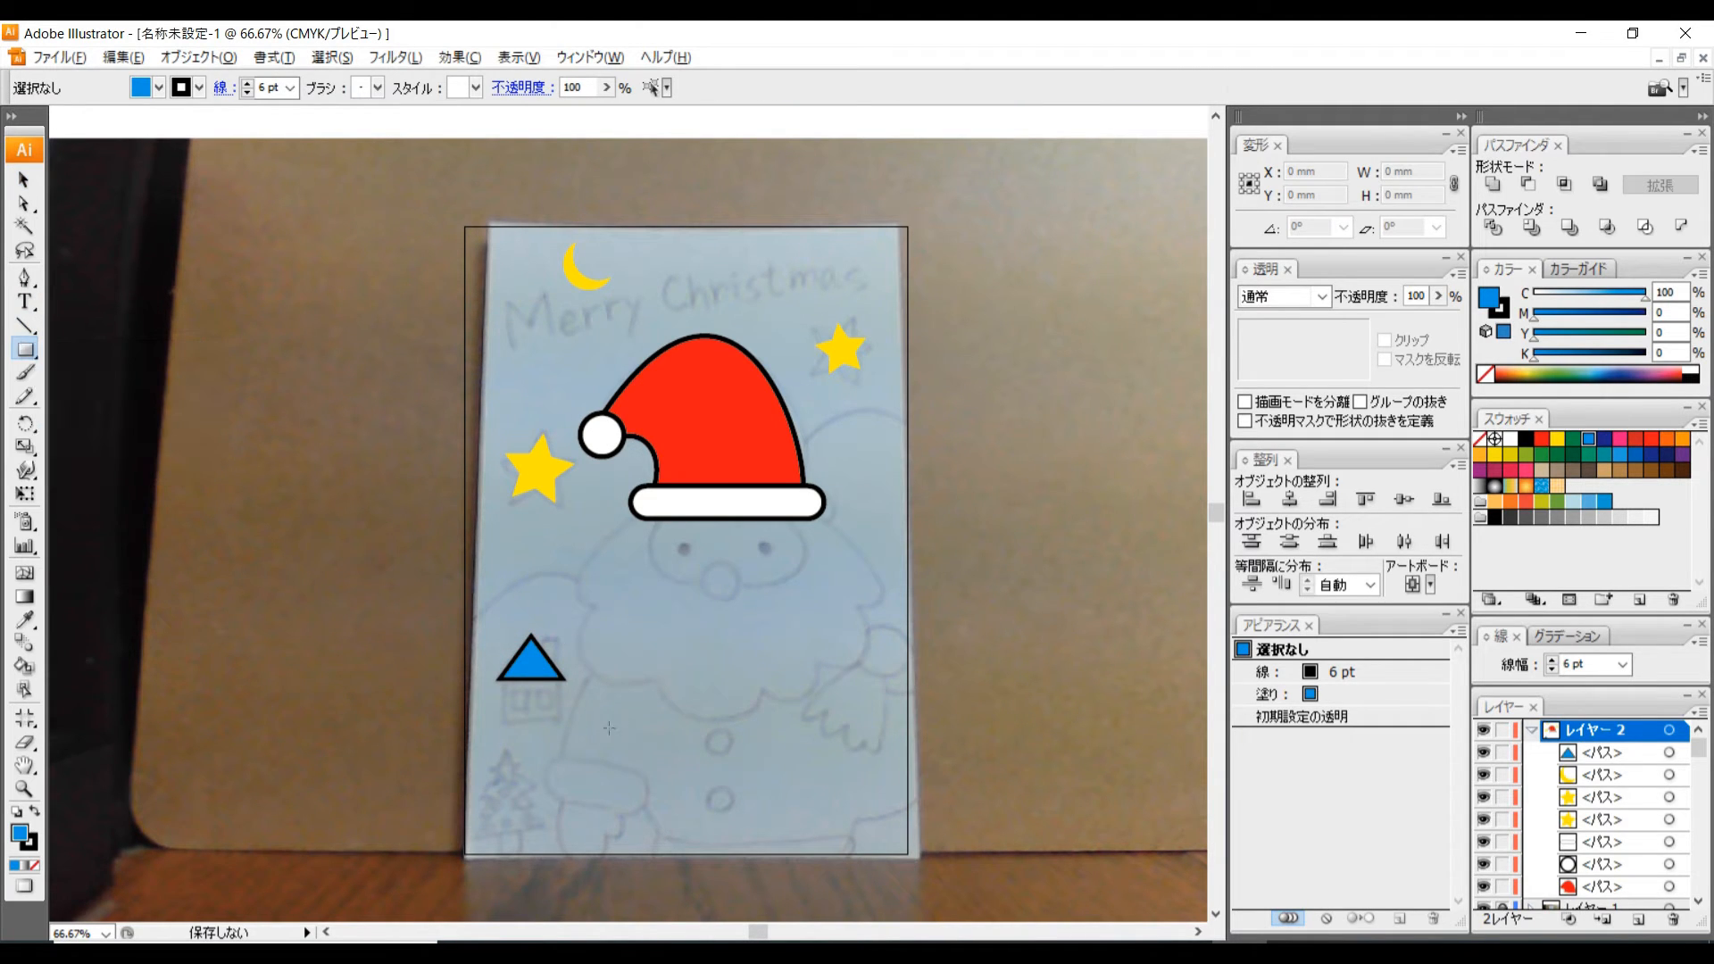
left_click_drag(555, 723, 504, 678)
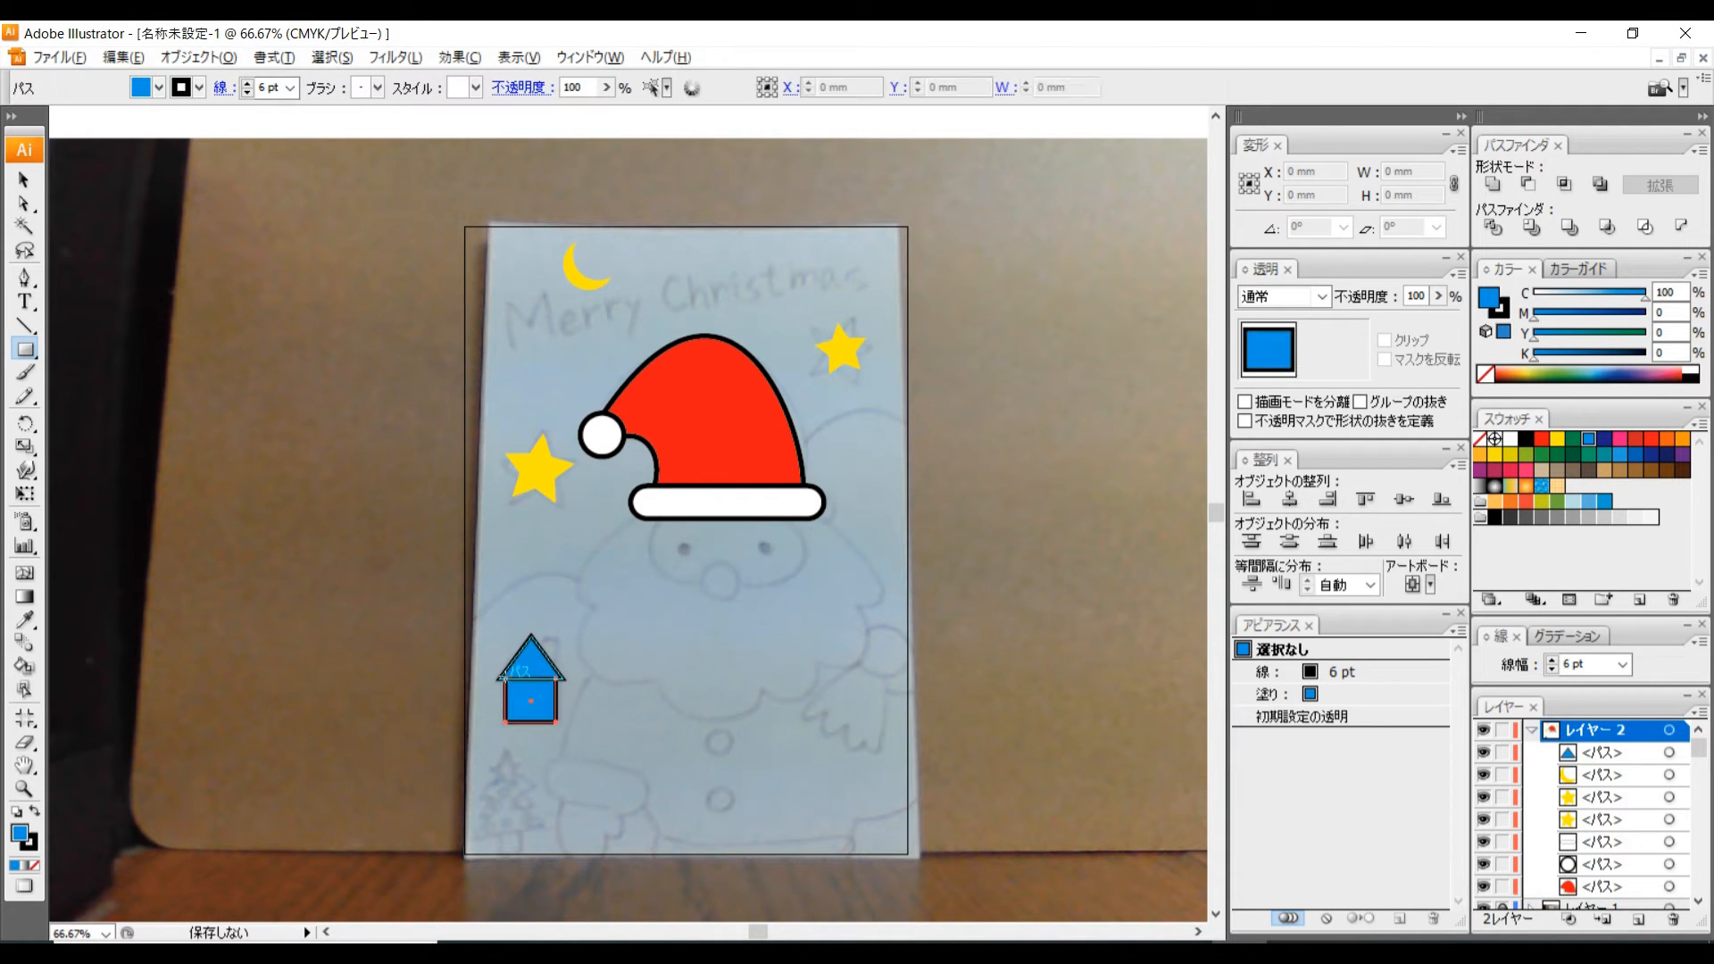
left_click(159, 87)
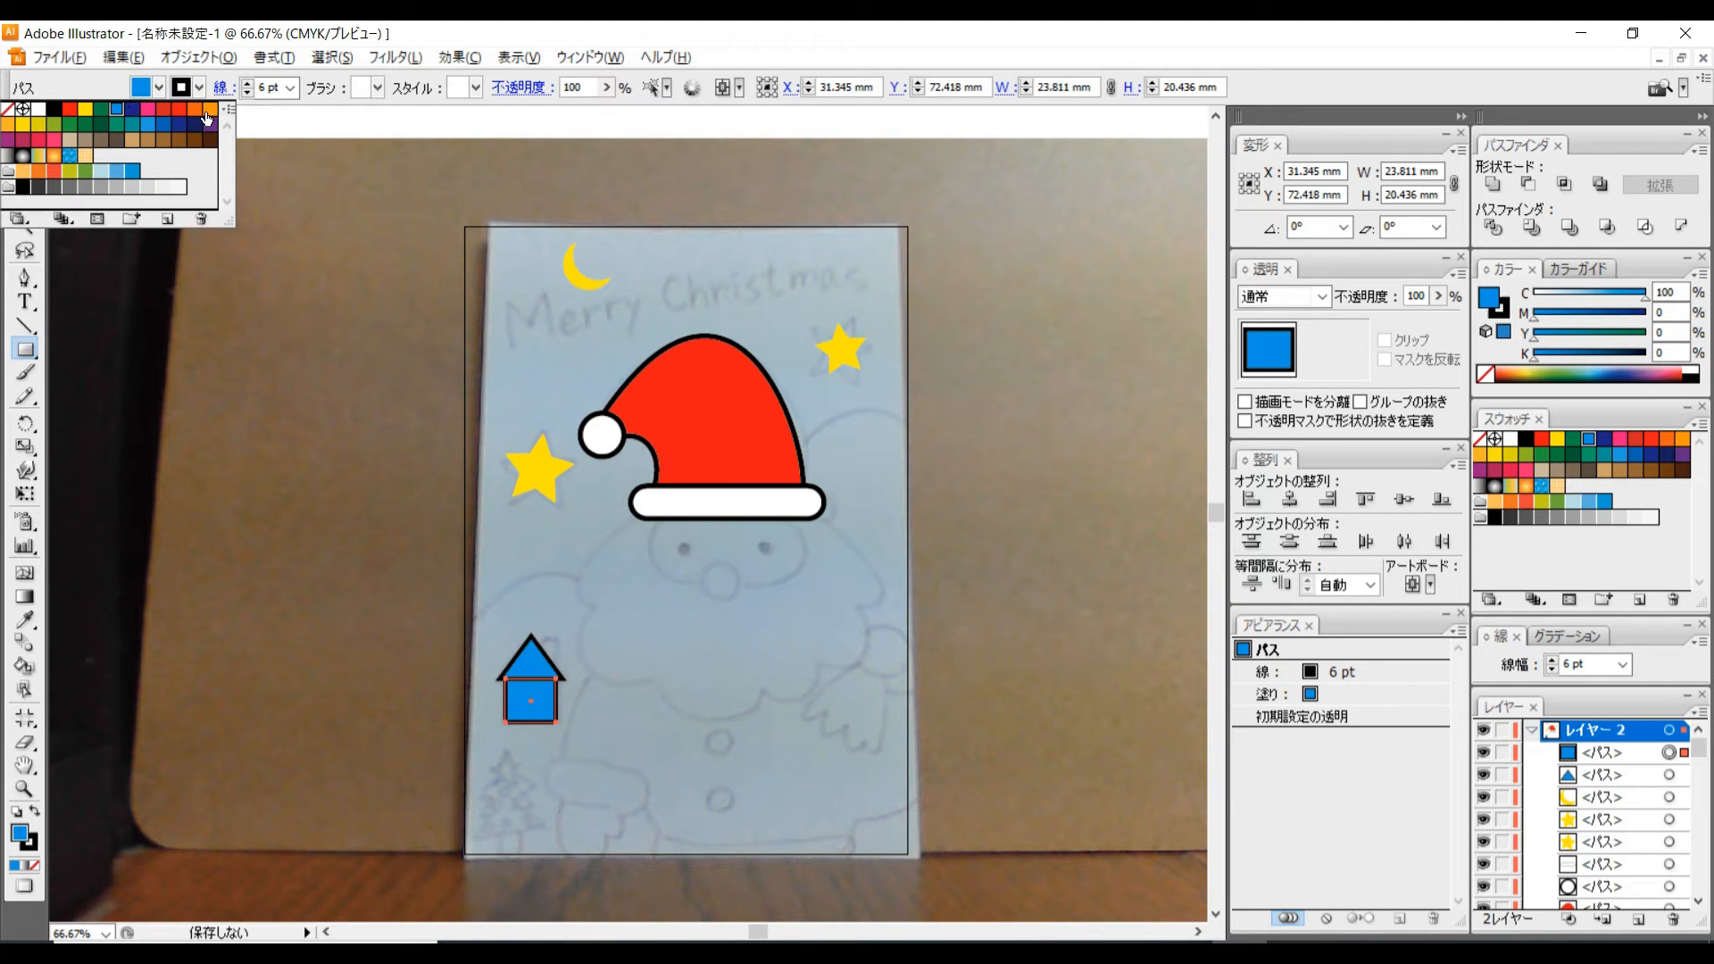
left_click(208, 114)
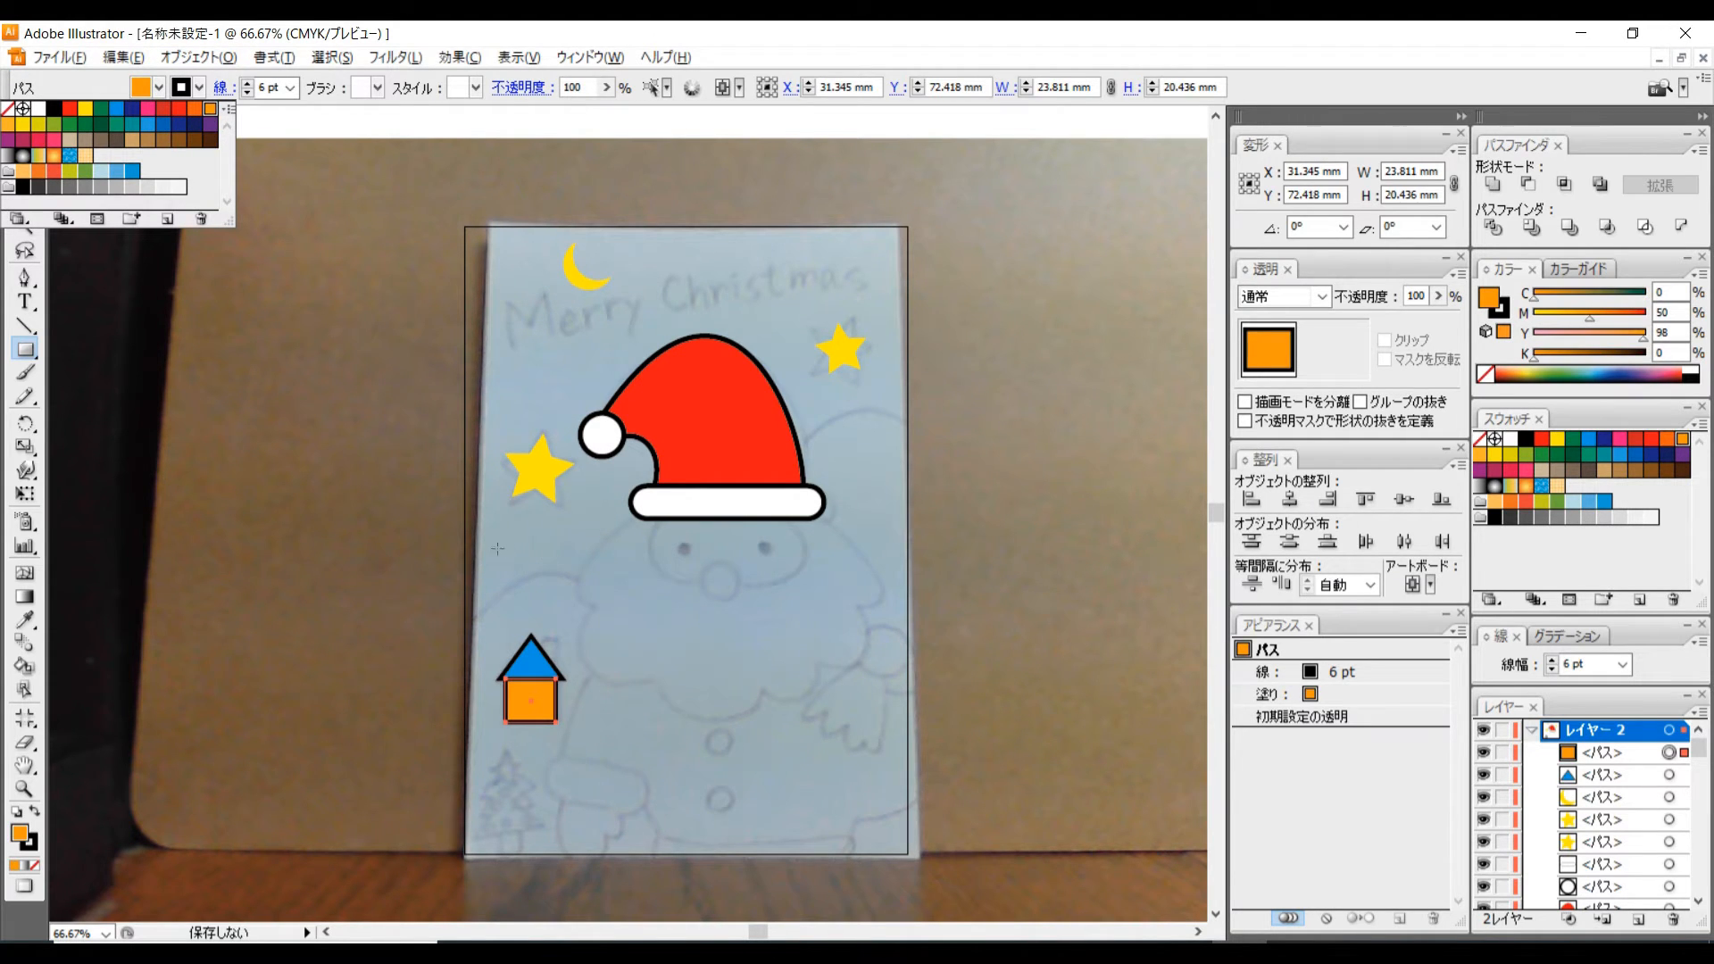
left_click(597, 611)
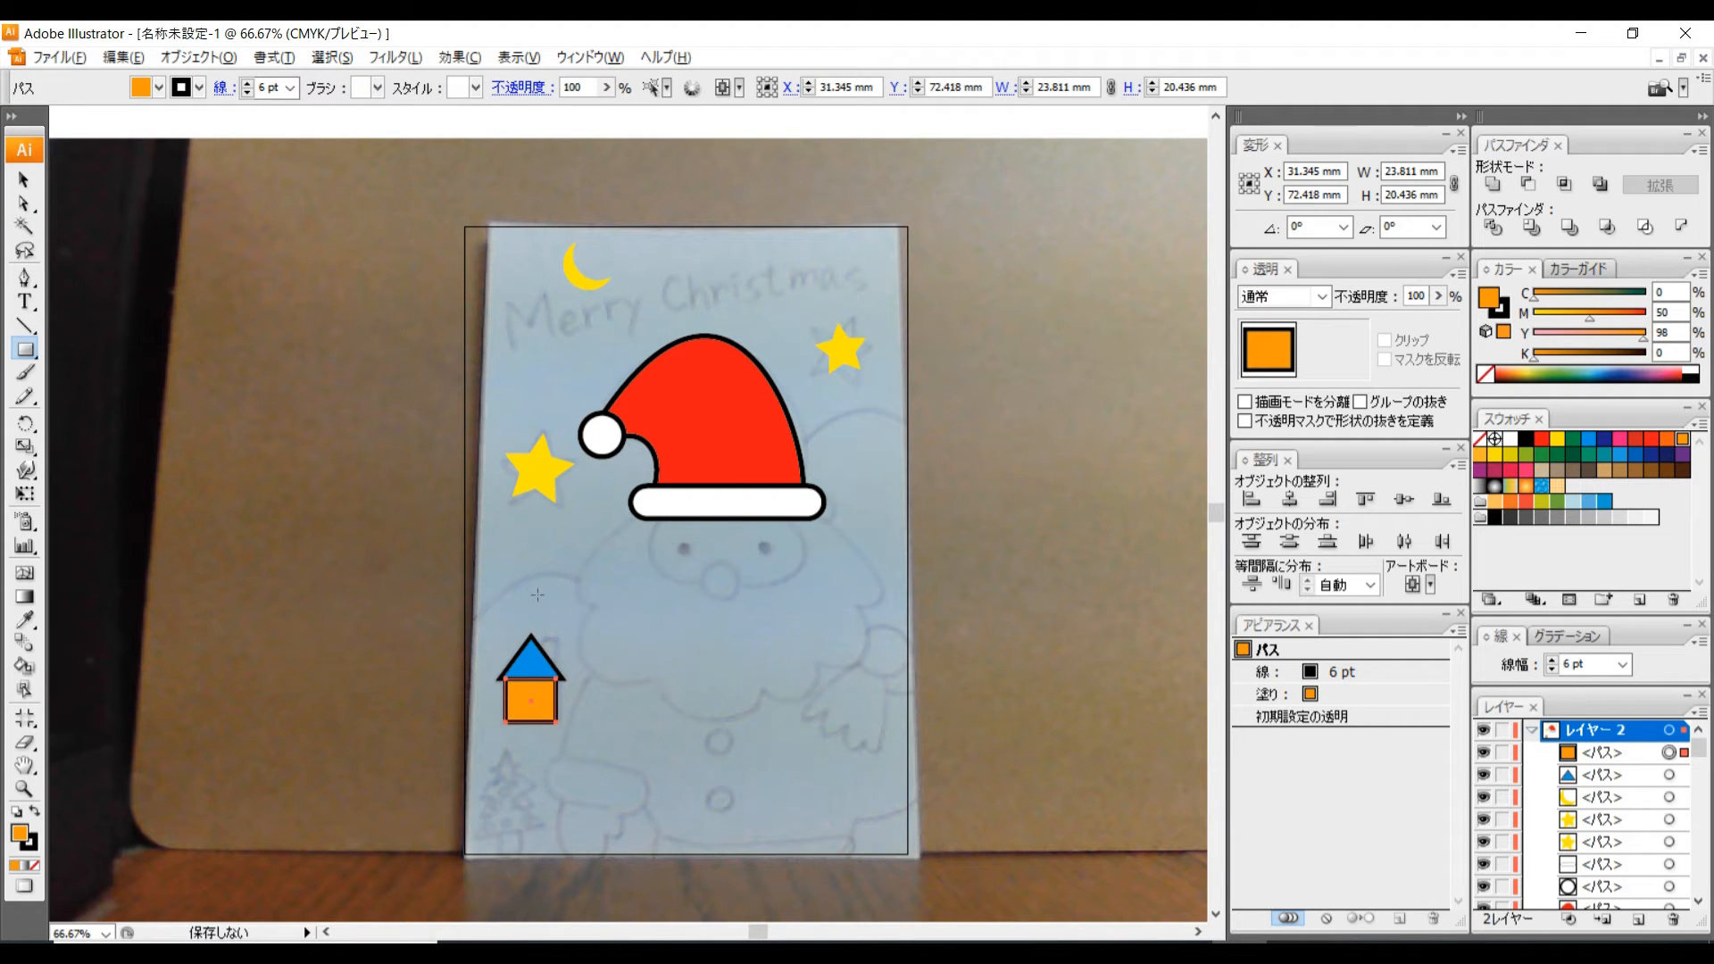
Draw a narrow chimney rectangle about 7 × 16 mm over the roof's slope, fill it with black and deselect it.
left_click_drag(556, 630, 540, 665)
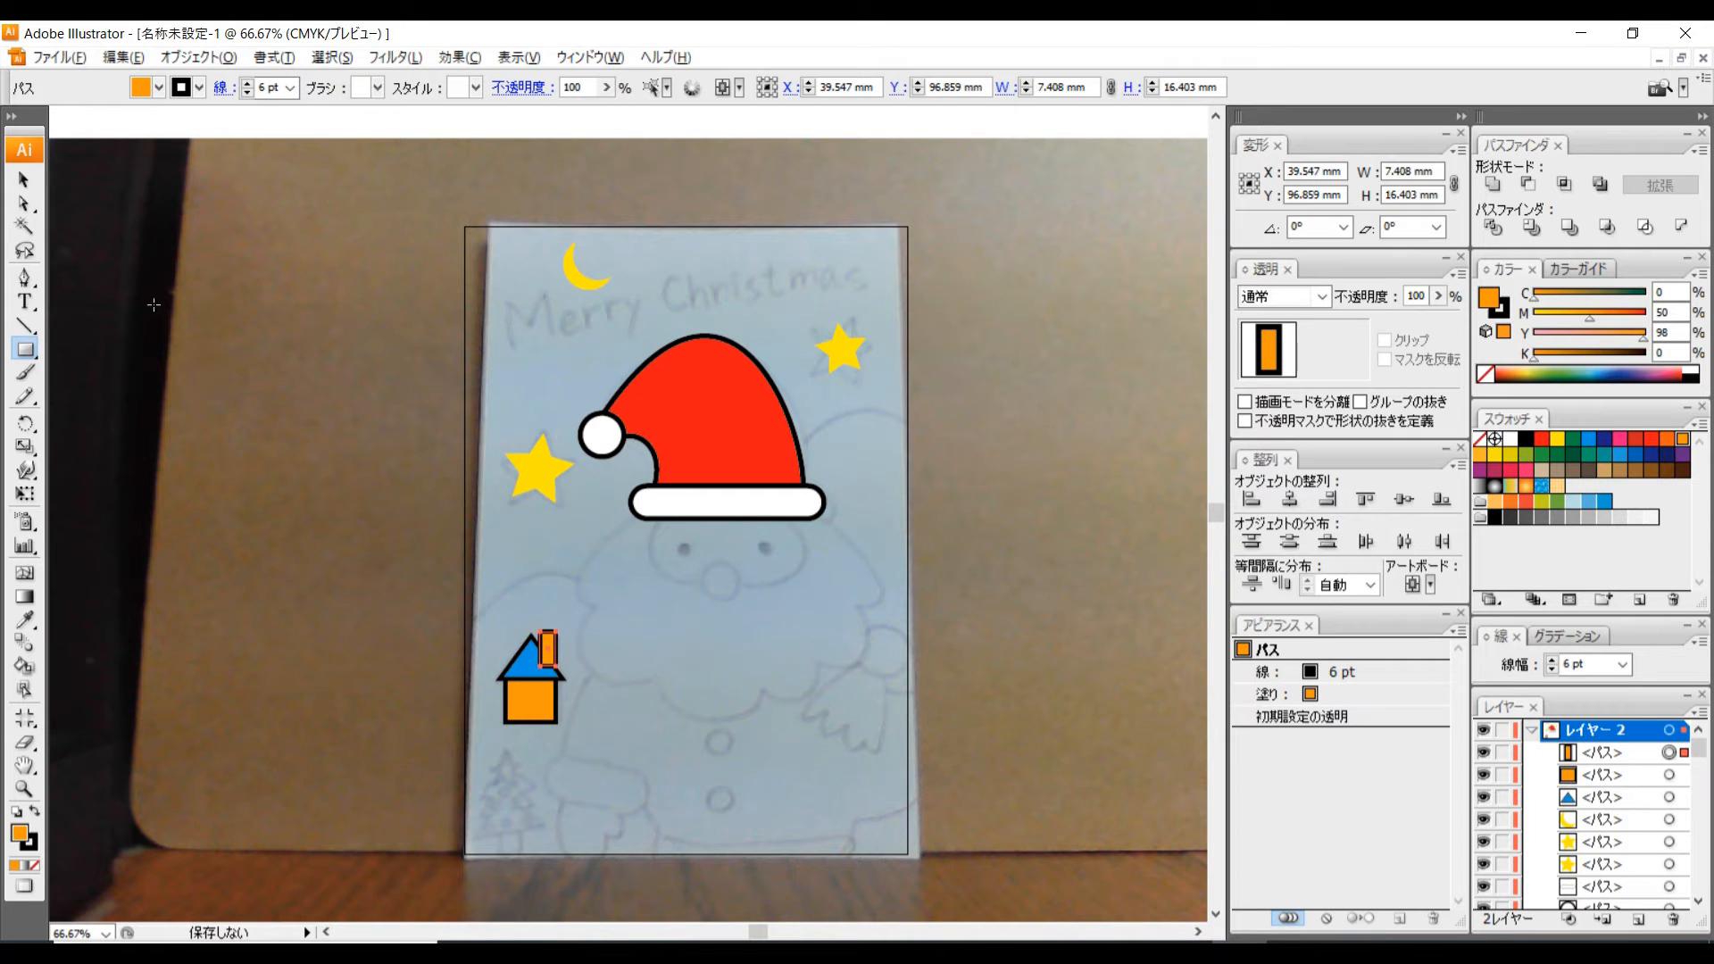
left_click(157, 88)
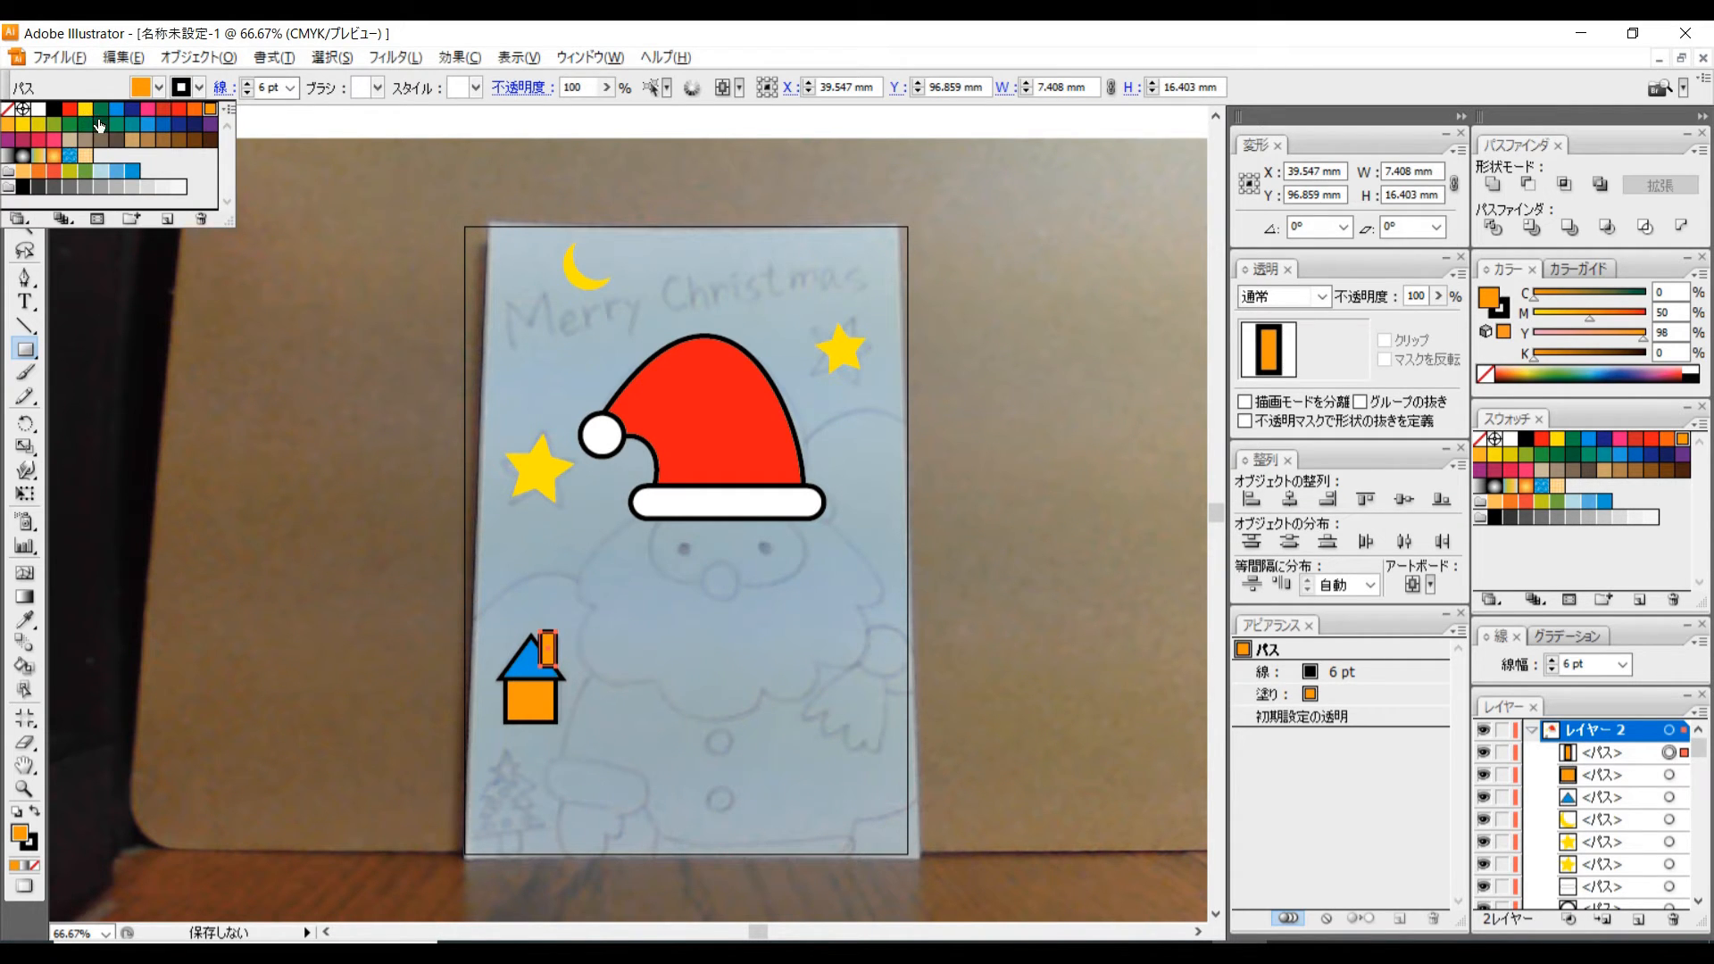
left_click(54, 108)
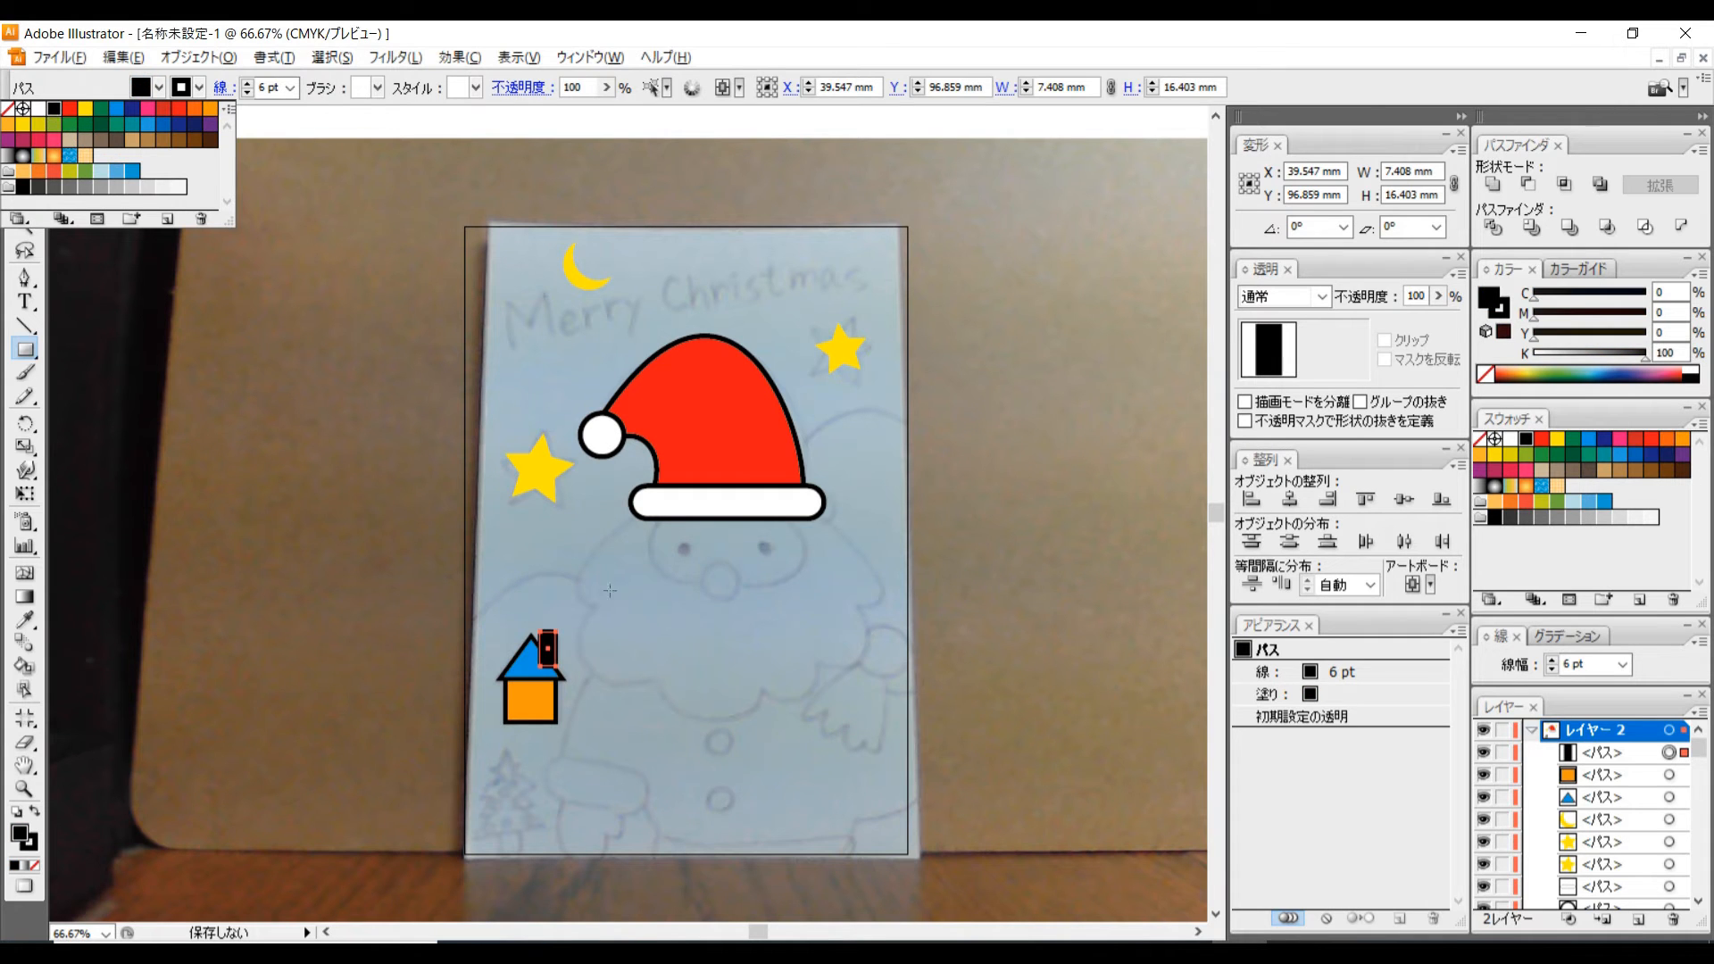
left_click(259, 355)
left_click(25, 180)
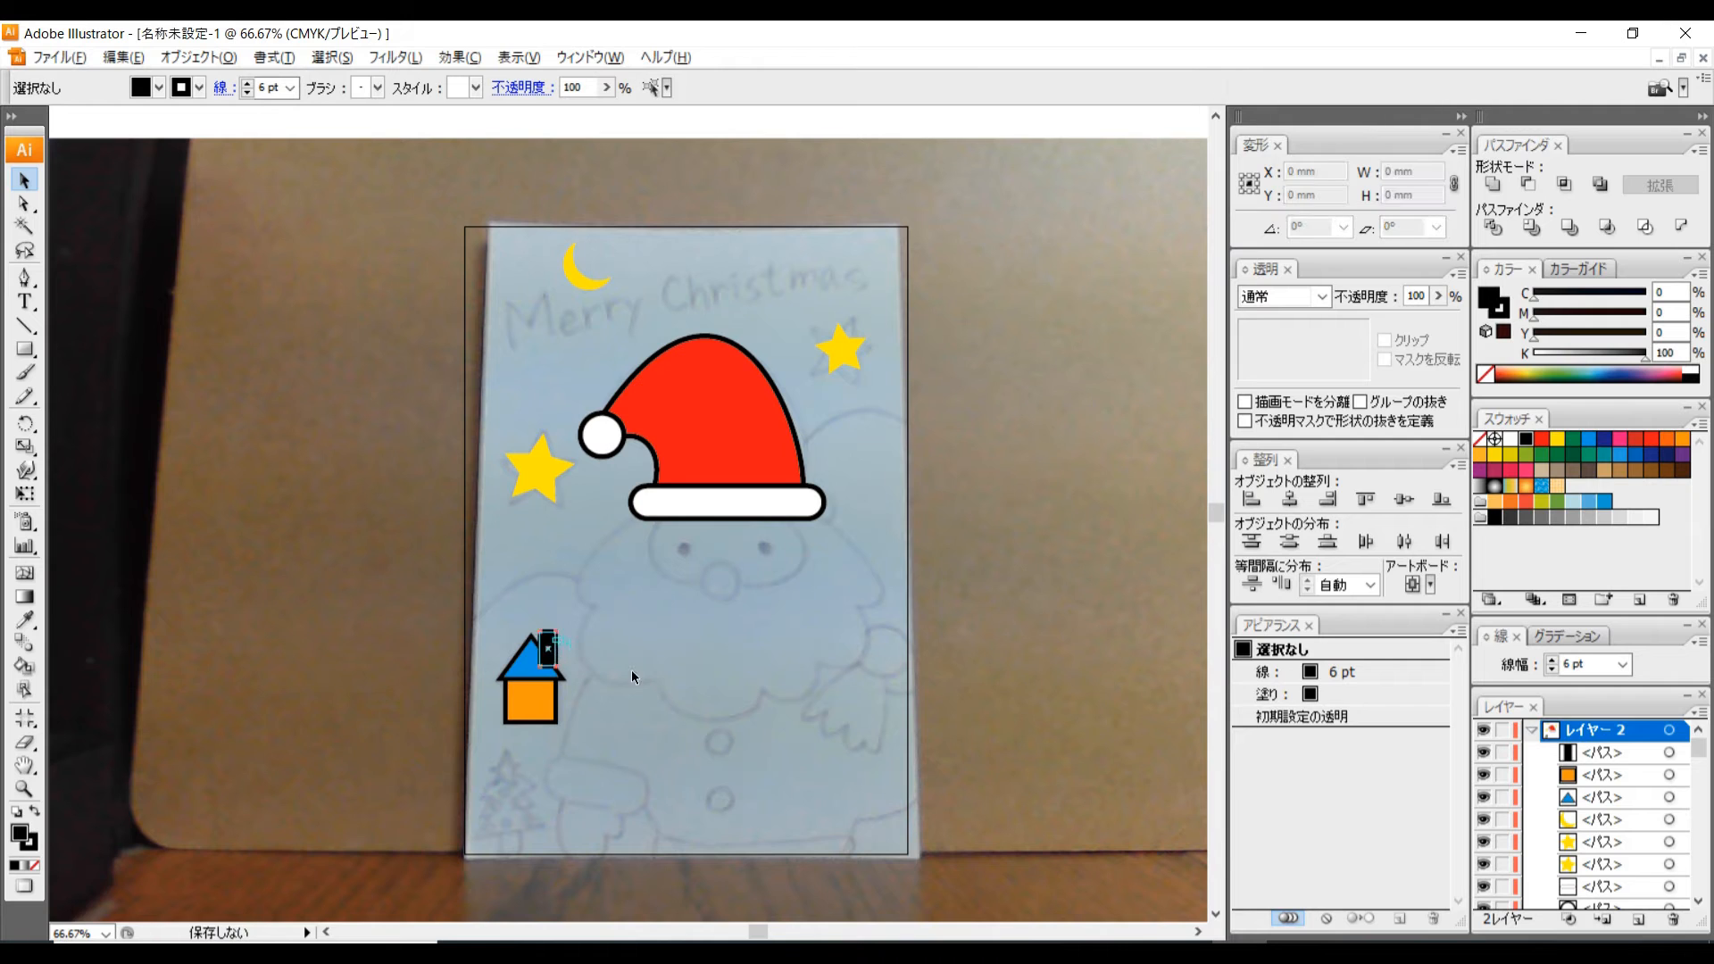
Identify the chimney's path by toggling its visibility, then move it below the blue roof path in the stacking order of レイヤー 2.
left_click(1483, 755)
left_click(1483, 755)
left_click(1481, 755)
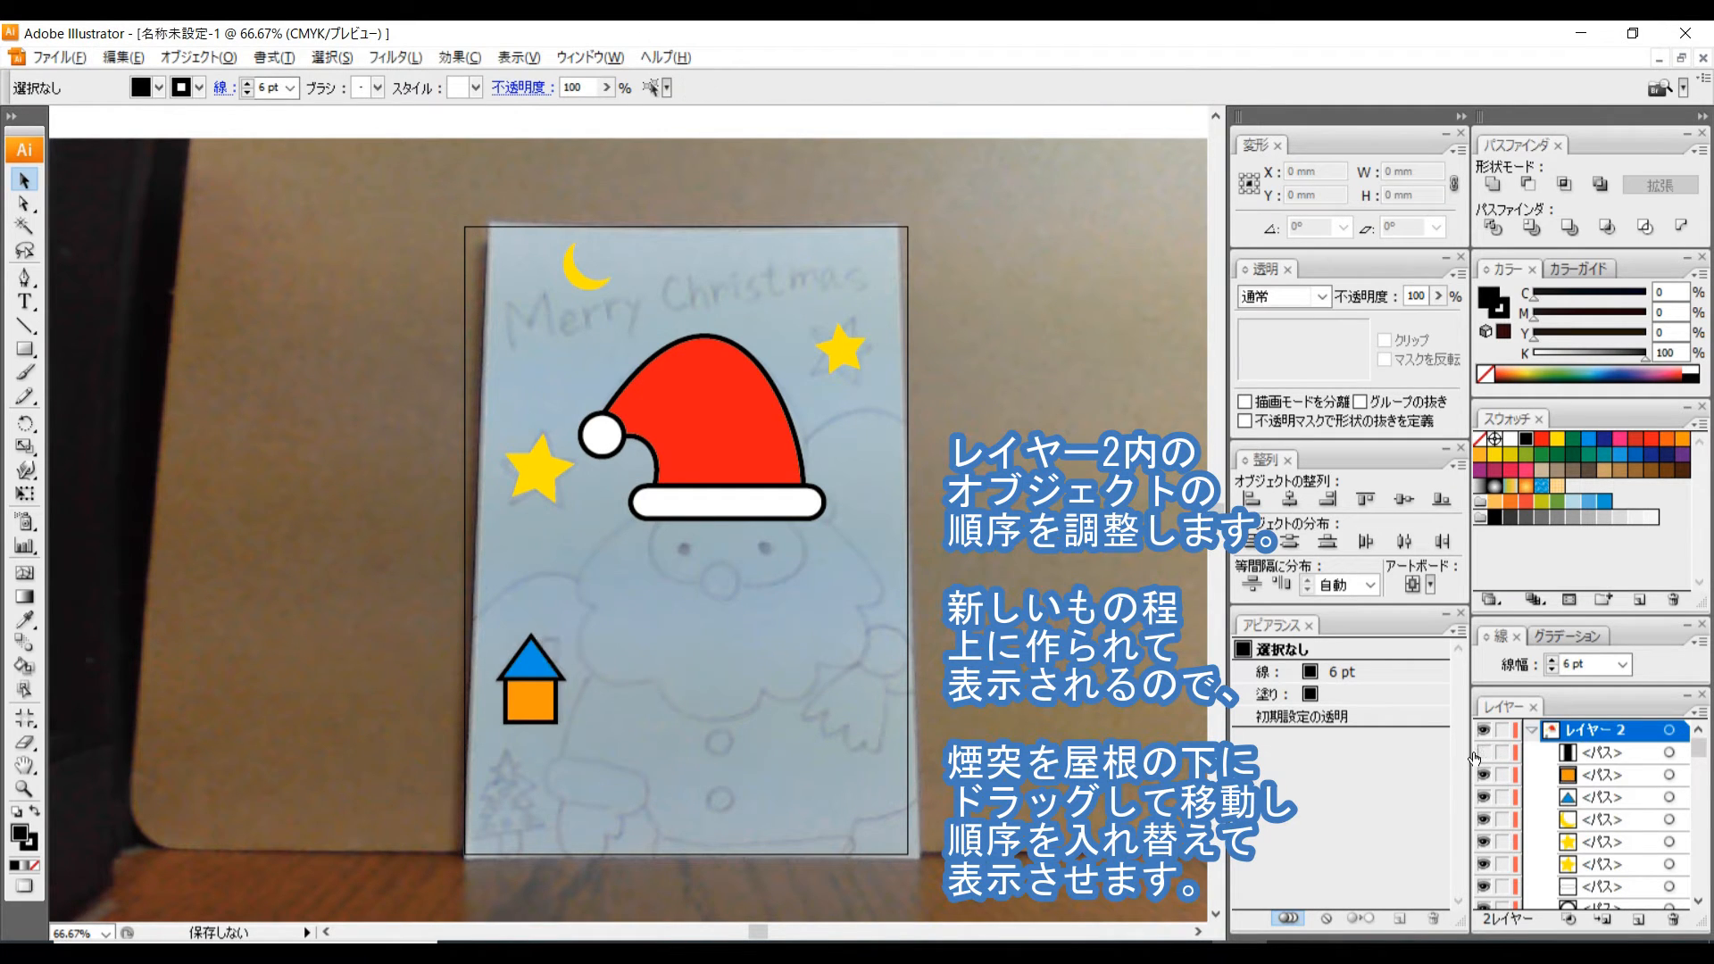
left_click(1484, 755)
left_click(1610, 767)
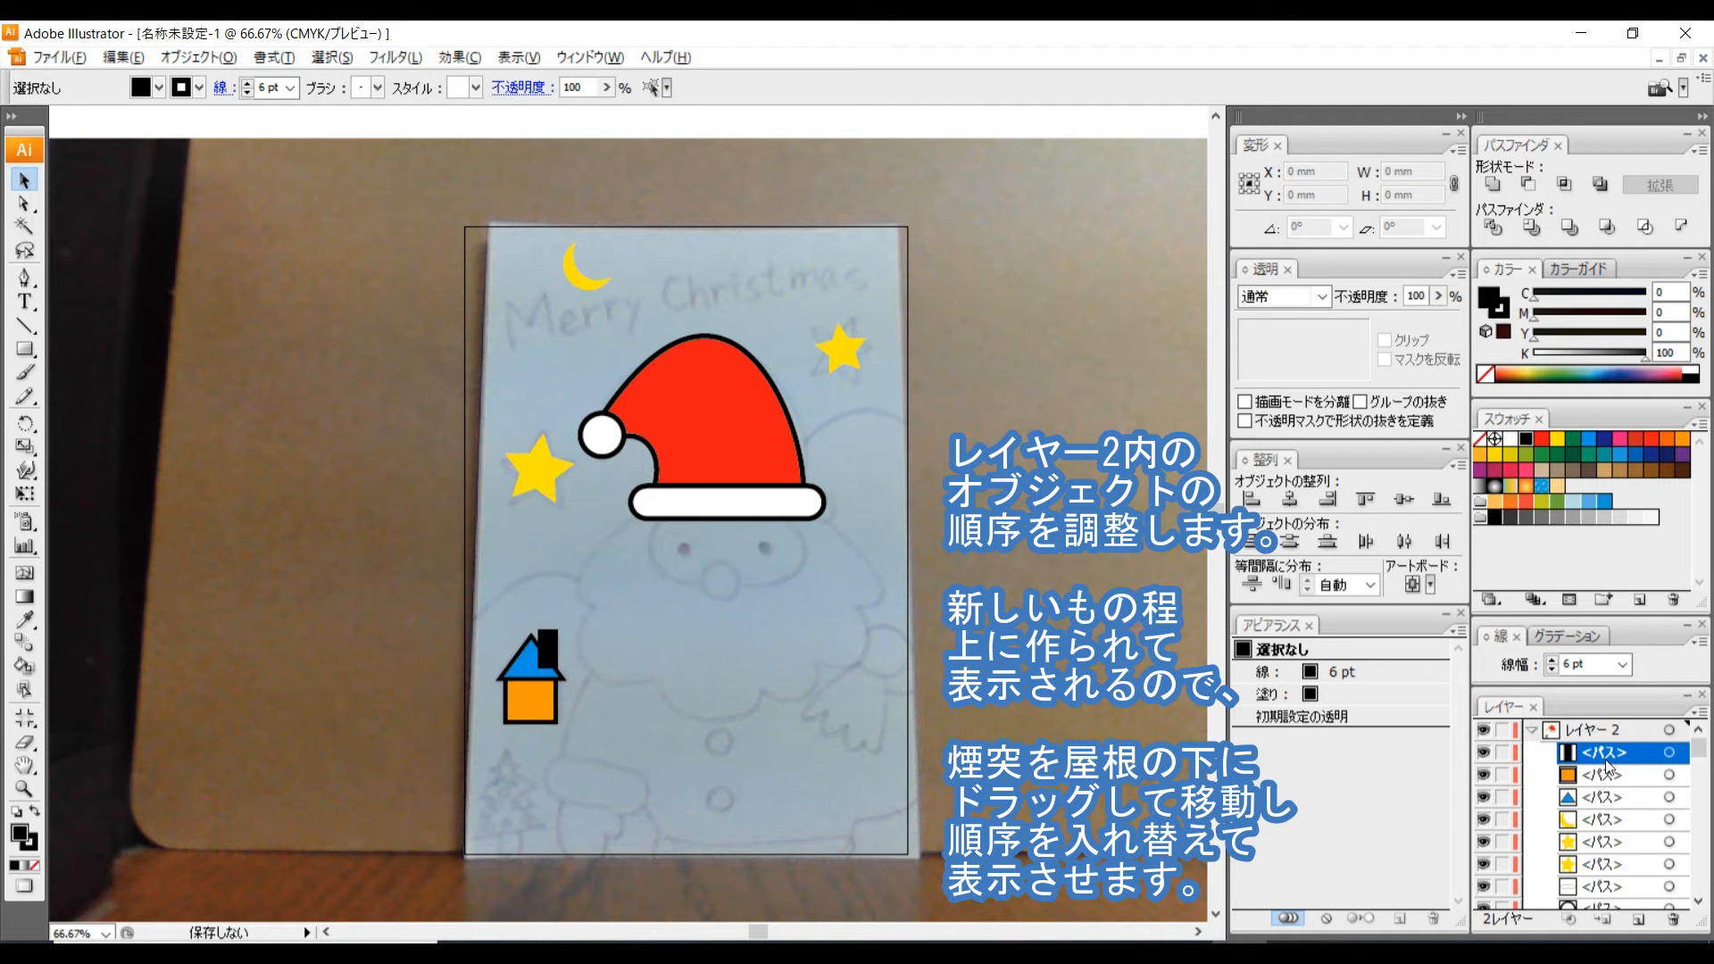
left_click_drag(1628, 760, 1624, 804)
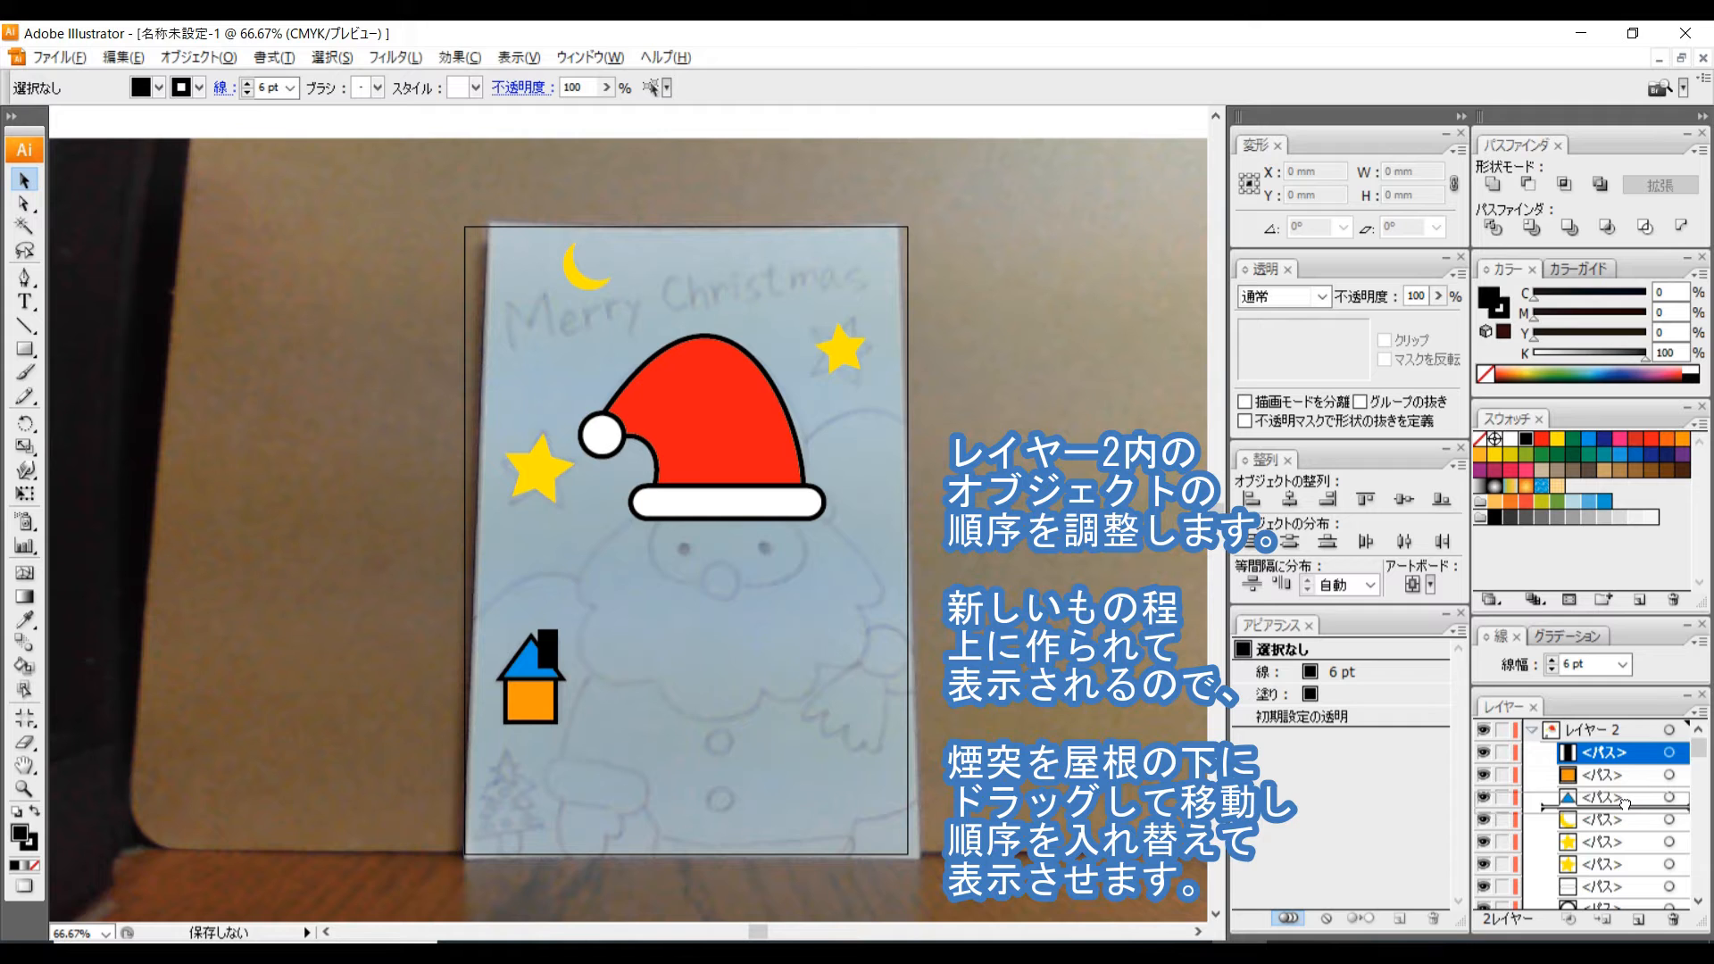
Place the black chimney's path directly beneath the blue roof's path in レイヤー 2.
left_click_drag(1625, 803, 1624, 804)
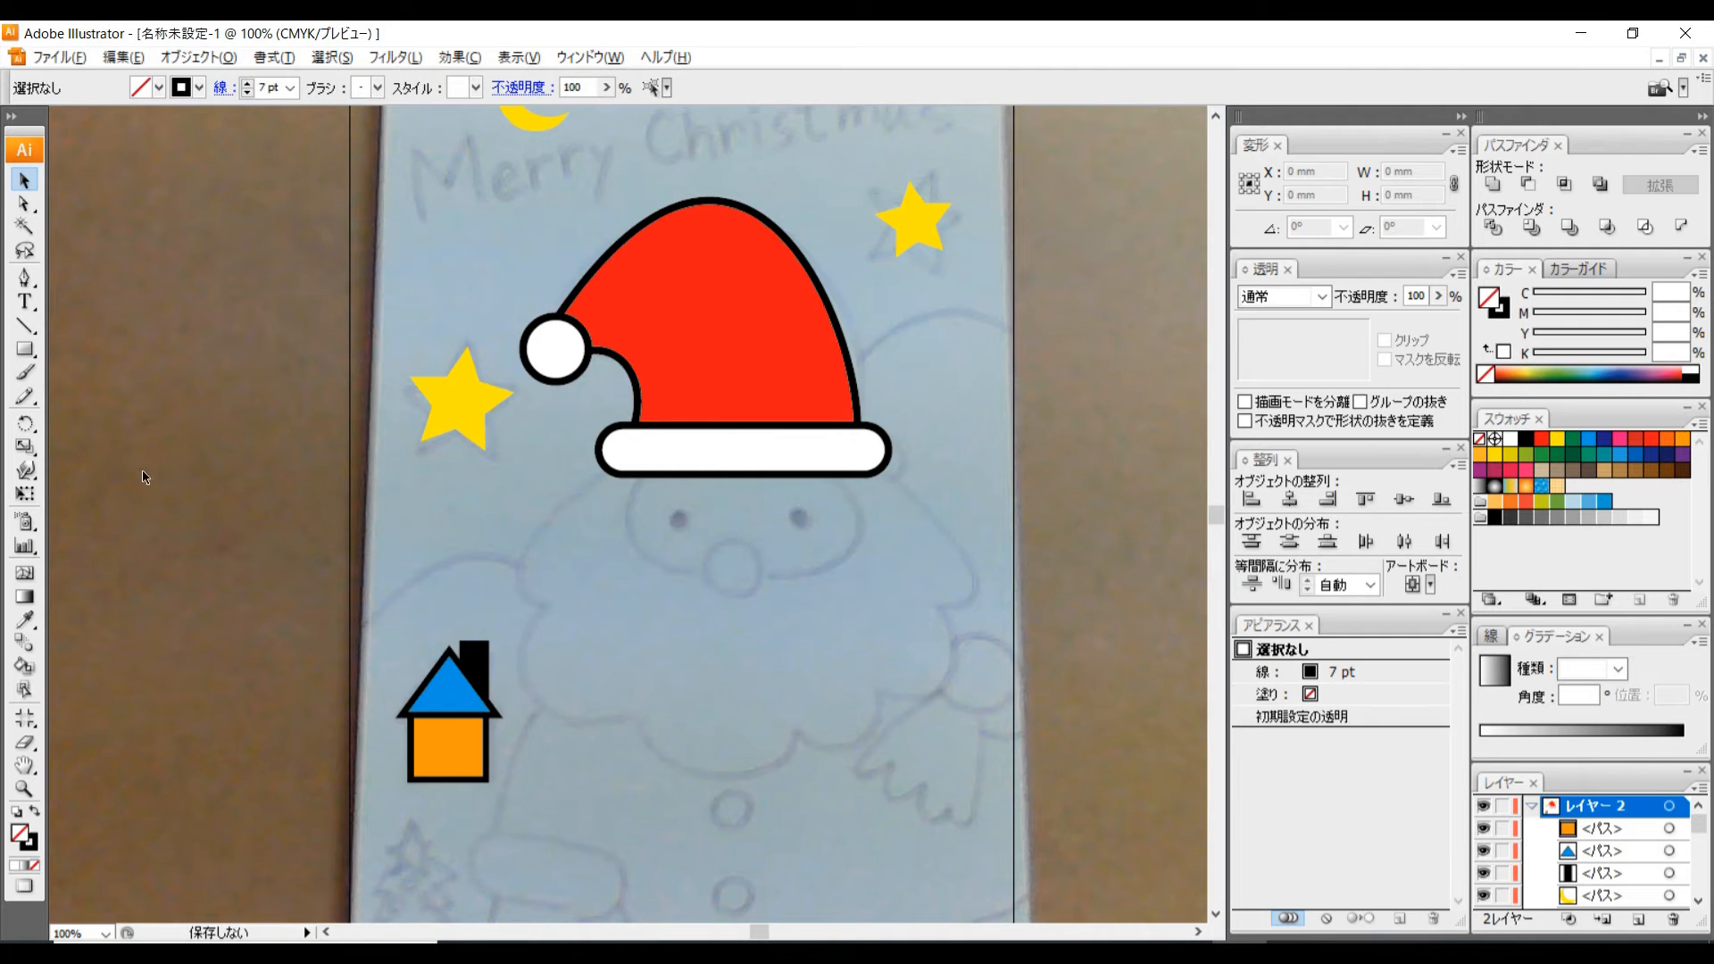
Start Santa's beard outline with the Pen tool at the hat brim's left end, tracing two curved lobes down the sketch's left side.
left_click(29, 276)
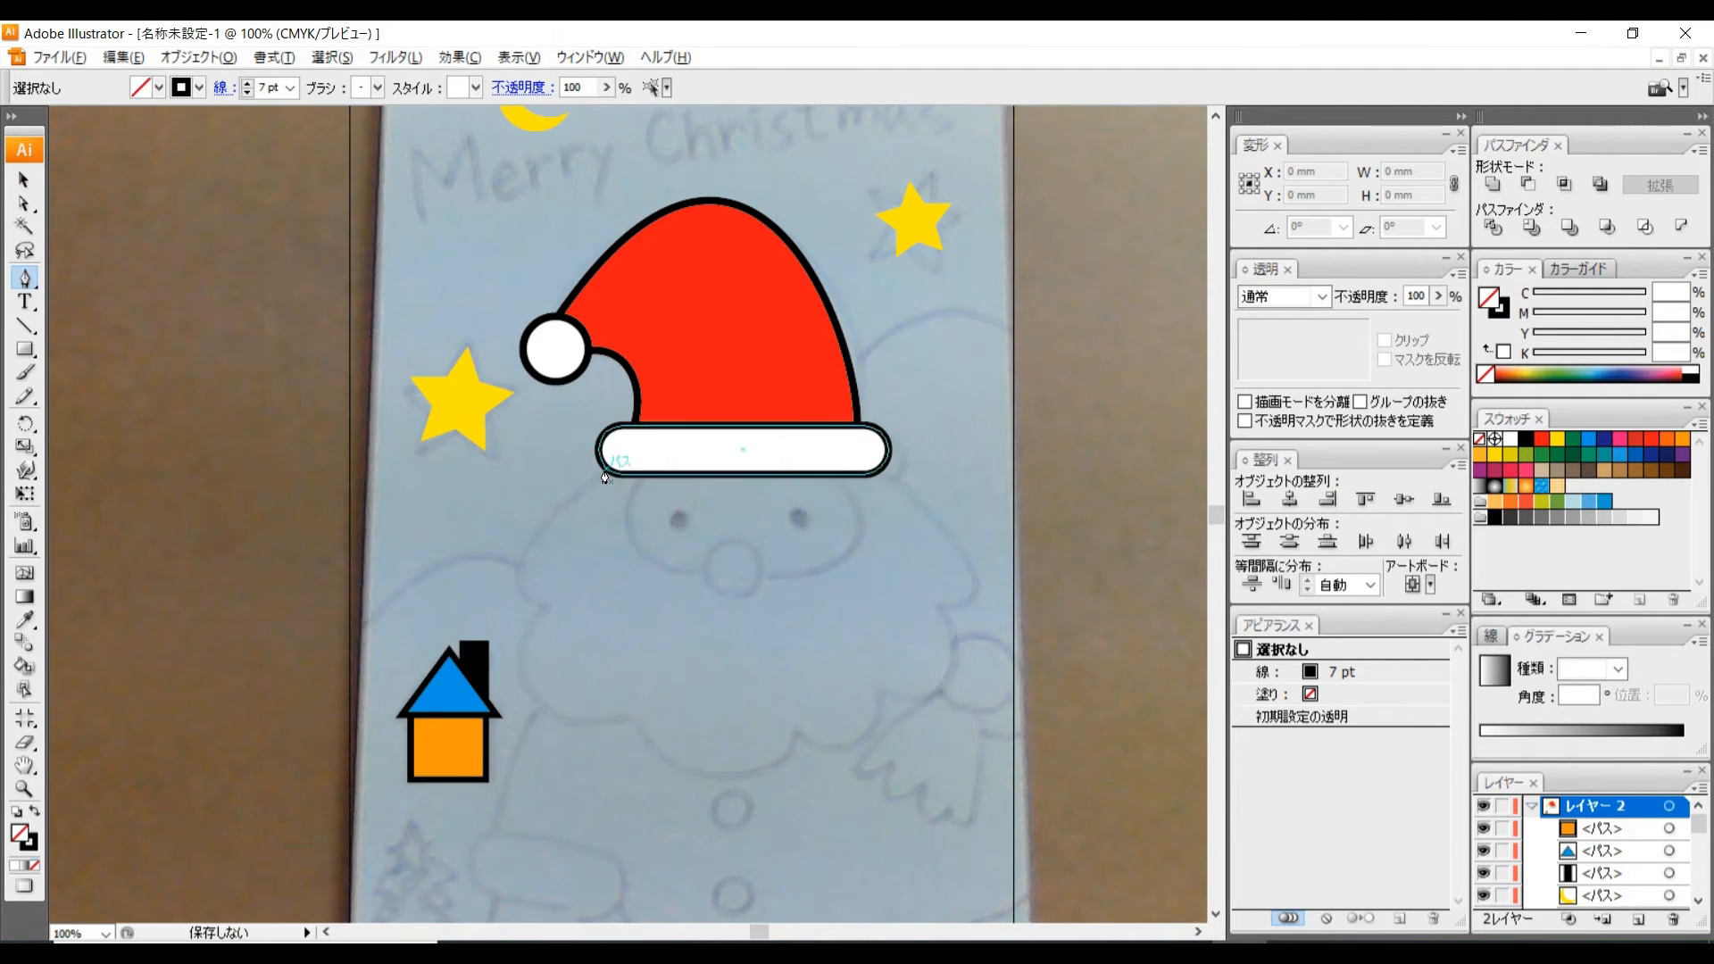
left_click_drag(606, 467, 532, 513)
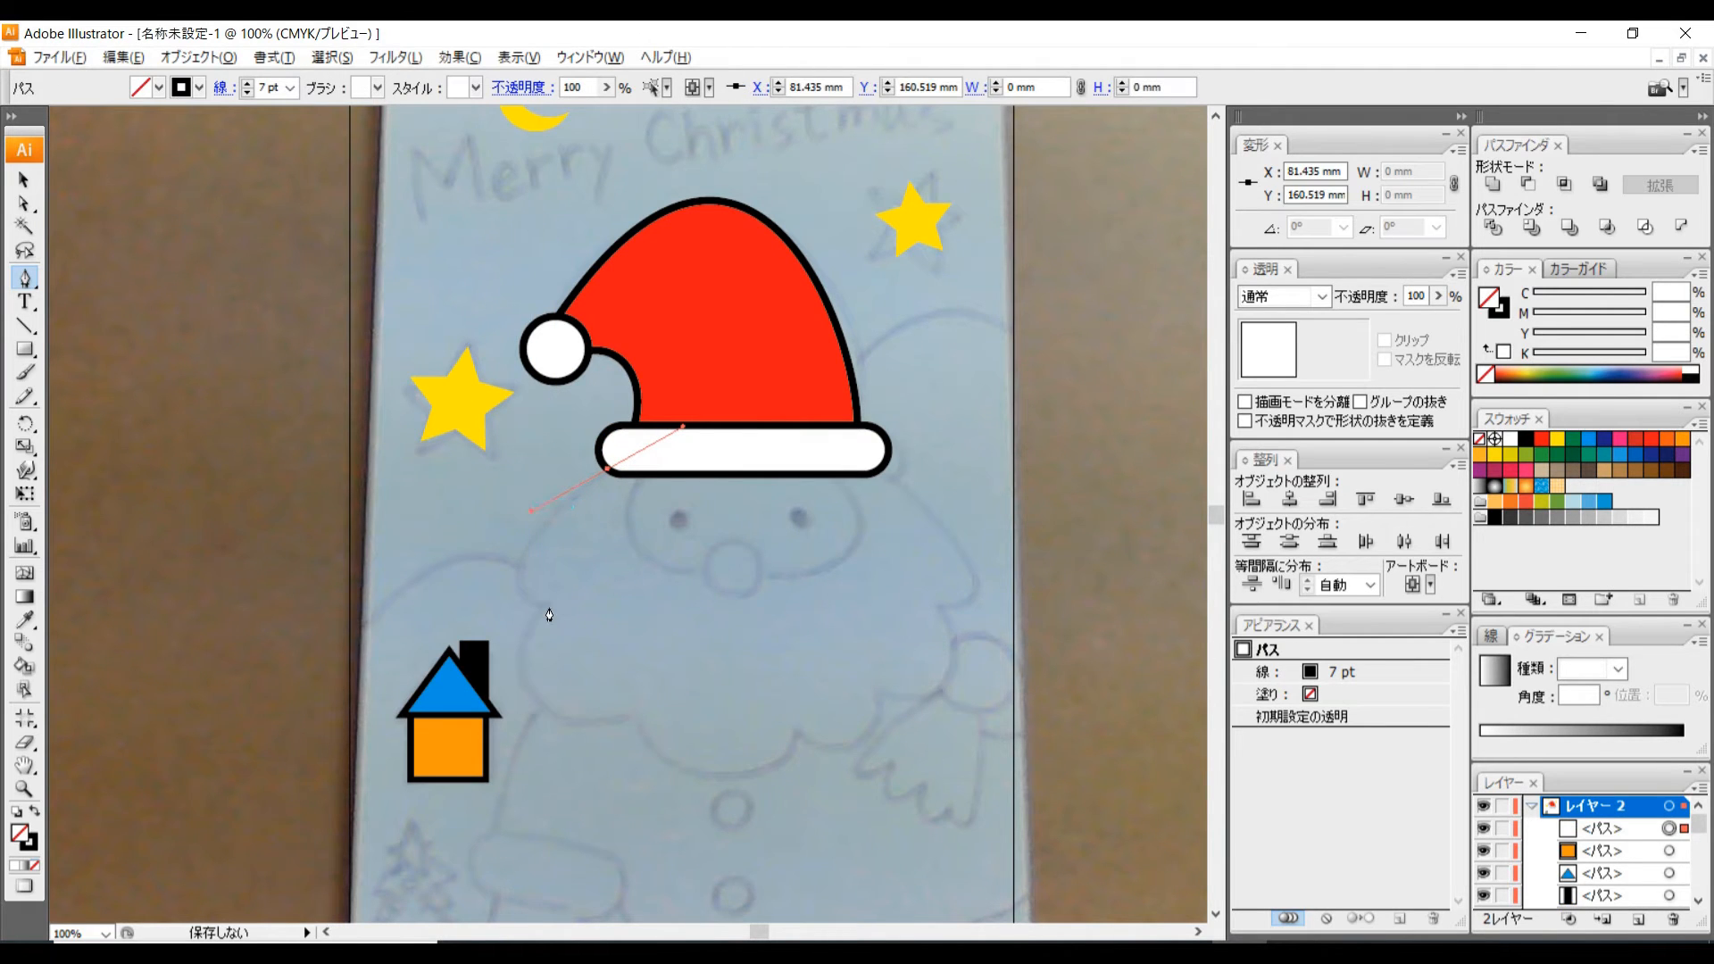
left_click_drag(545, 608, 610, 636)
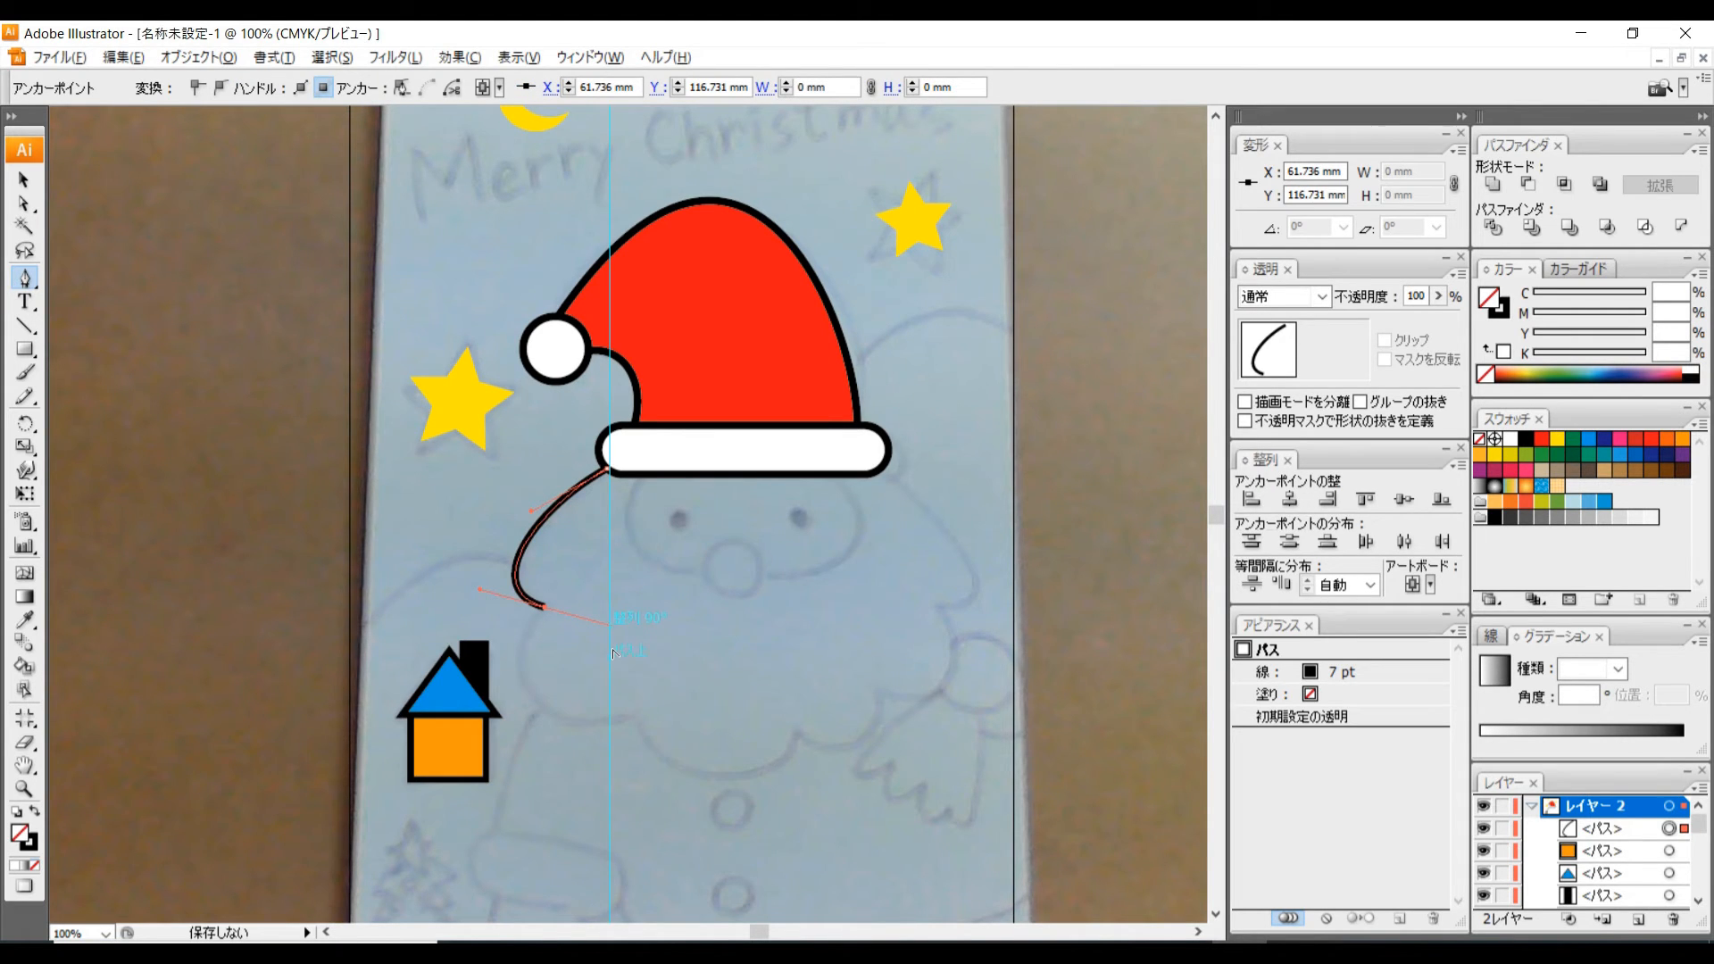
left_click(509, 641)
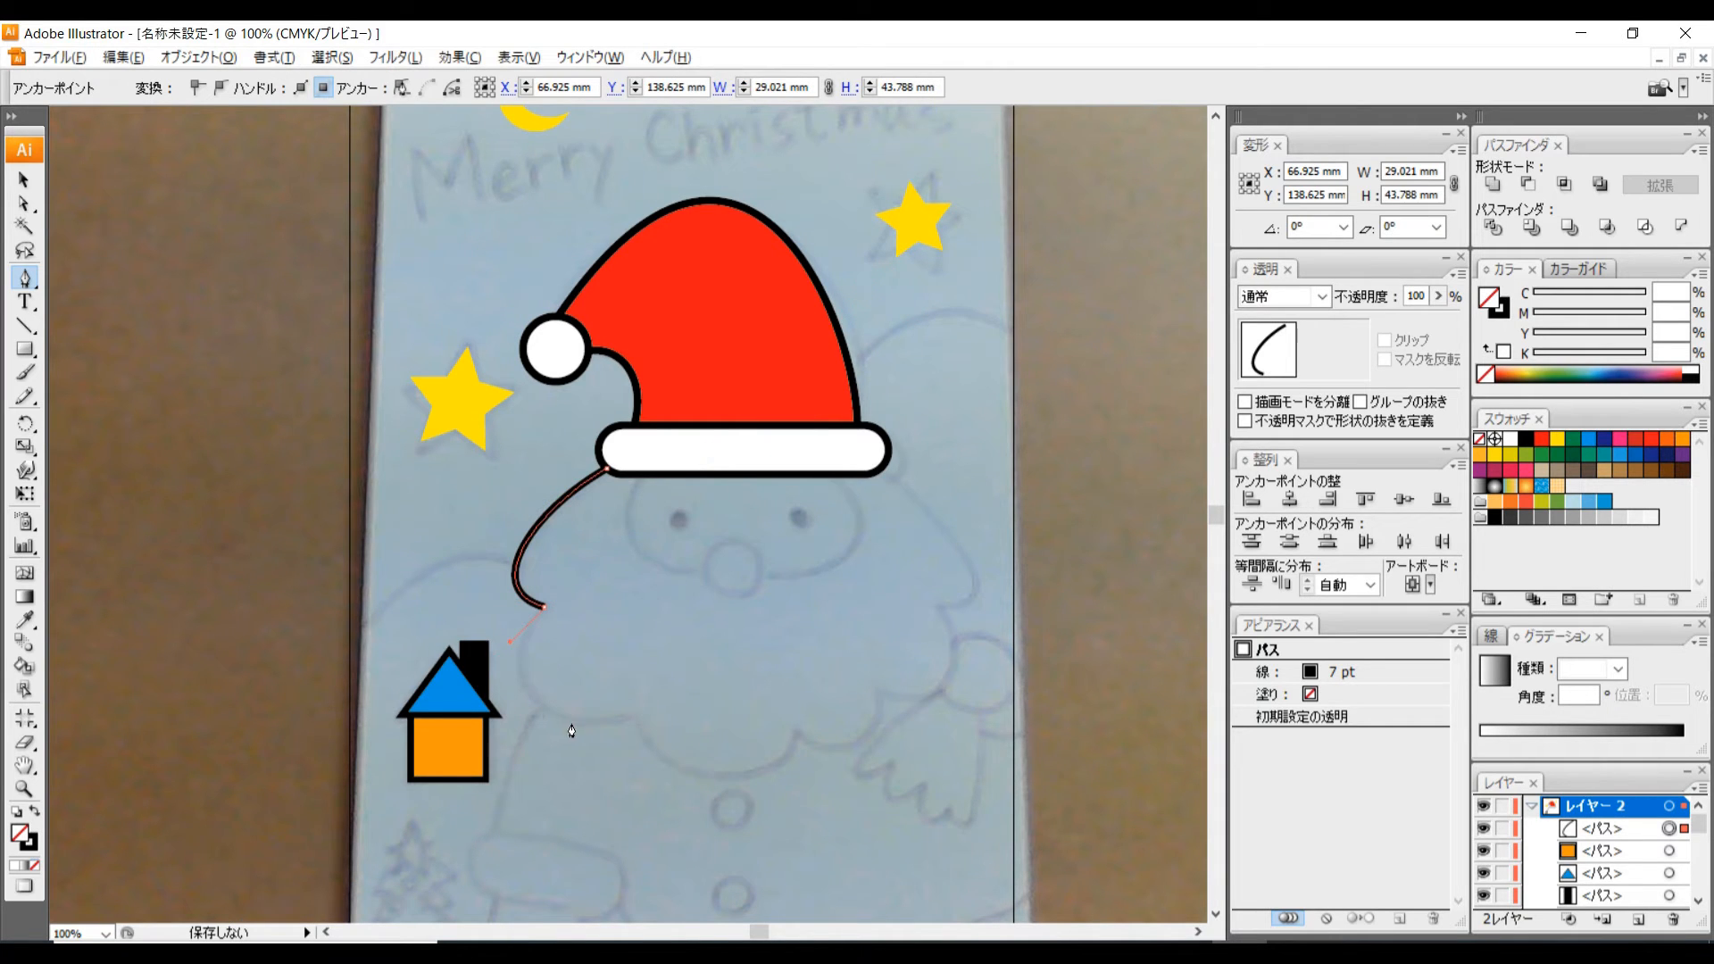
left_click_drag(632, 716, 632, 715)
left_click_drag(758, 673, 759, 673)
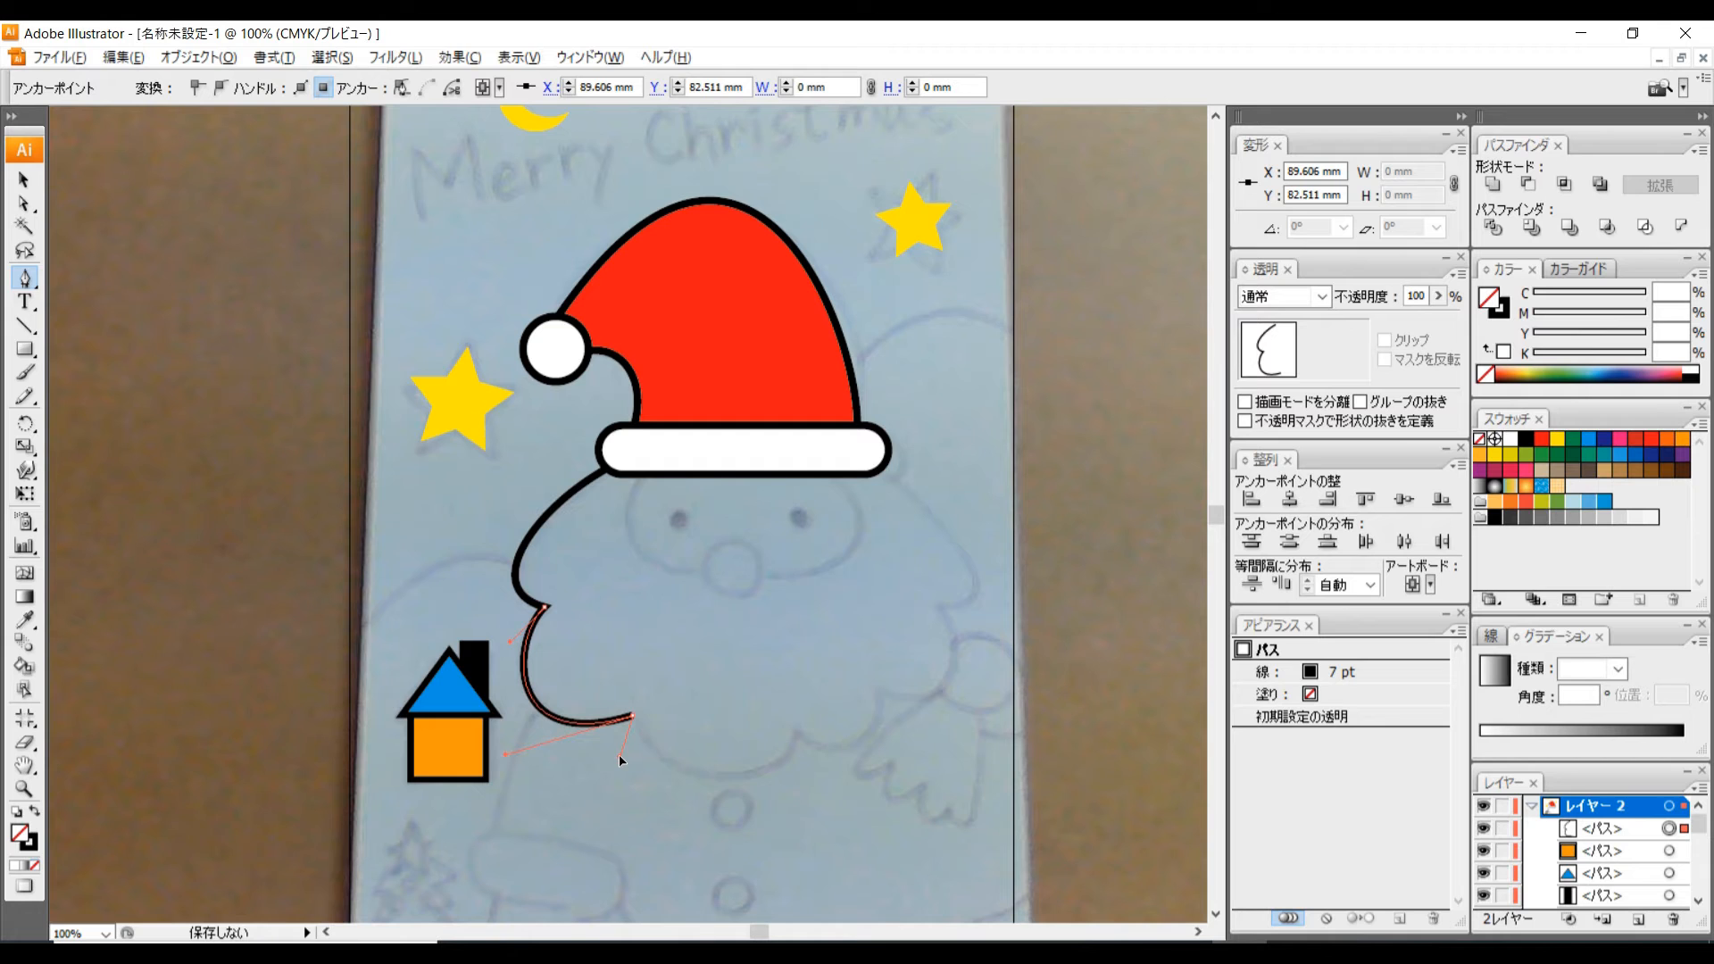
left_click_drag(618, 766, 619, 767)
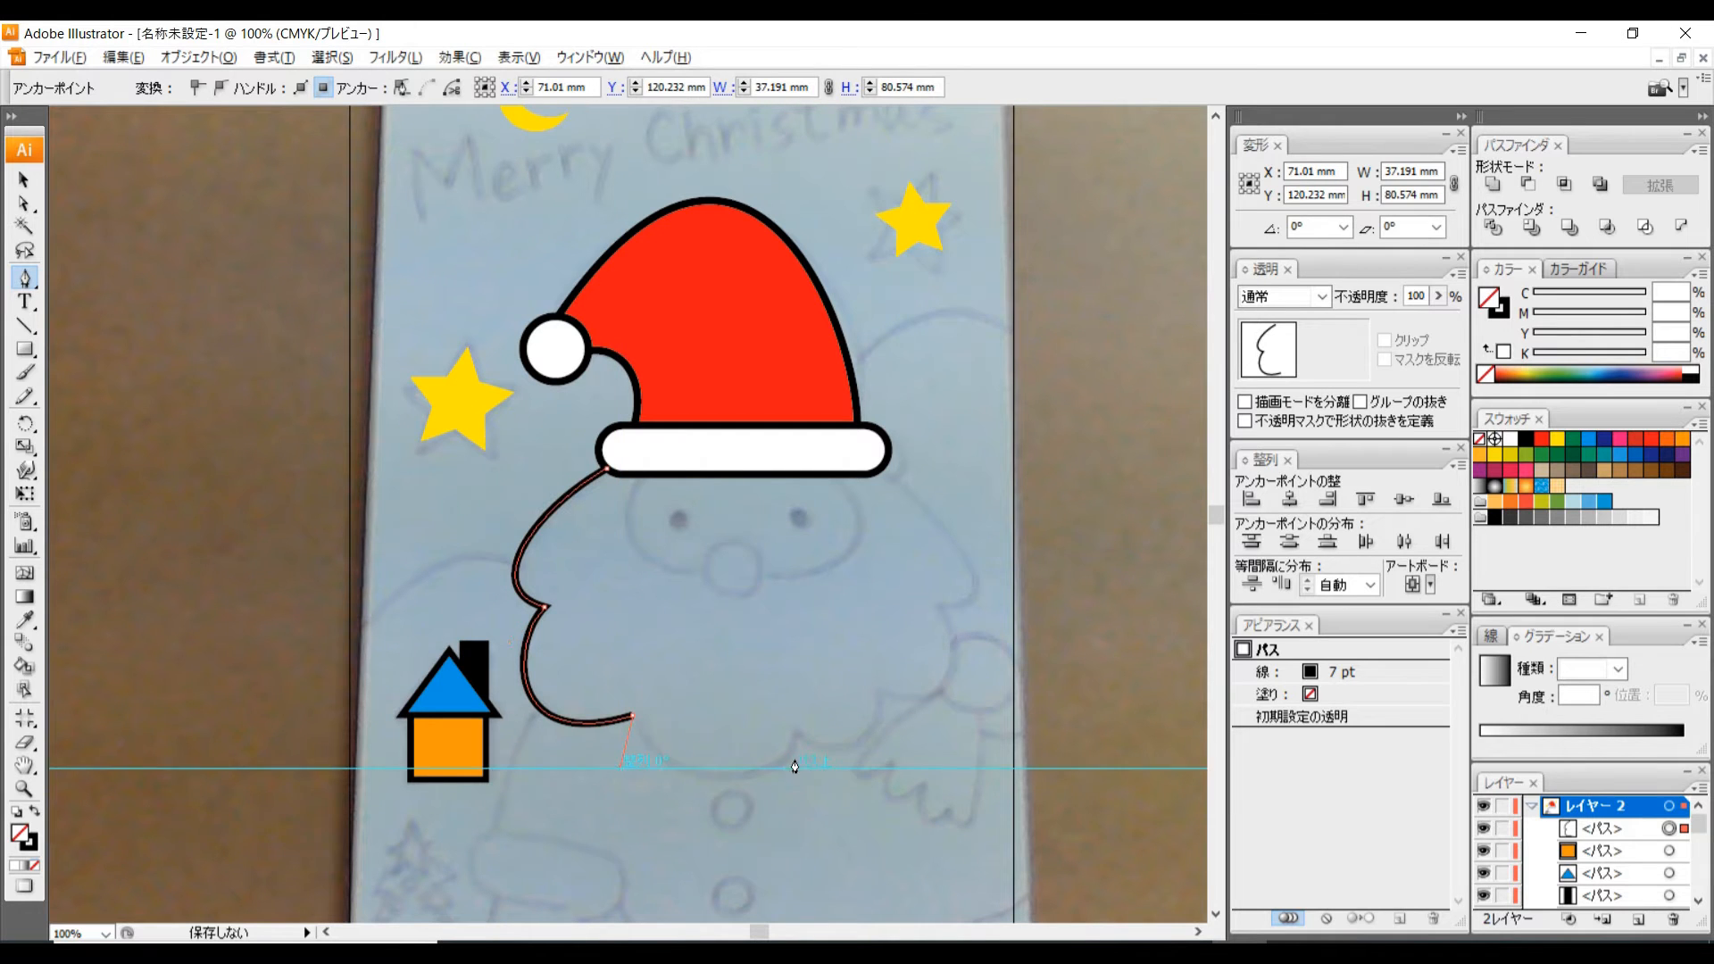
Continue the beard outline with two curved lobes along the sketch's lower edge, bending each handle for a sharp corner.
left_click_drag(799, 733, 809, 652)
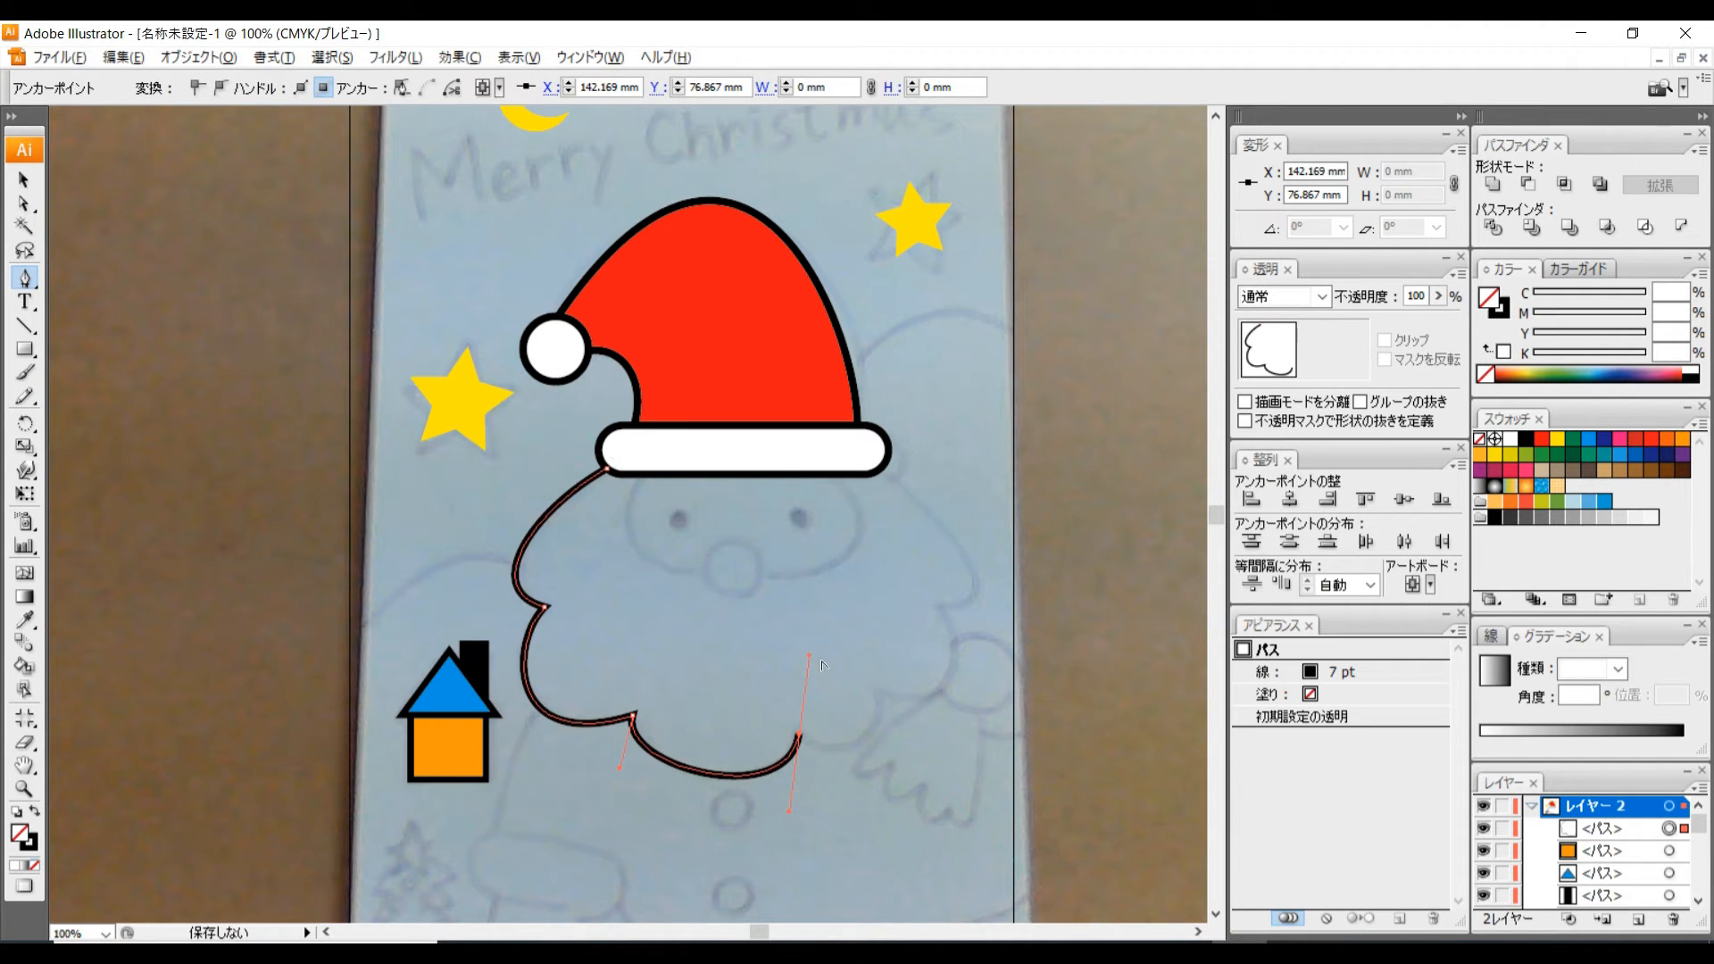
left_click_drag(810, 661, 828, 782)
left_click_drag(877, 689, 861, 649)
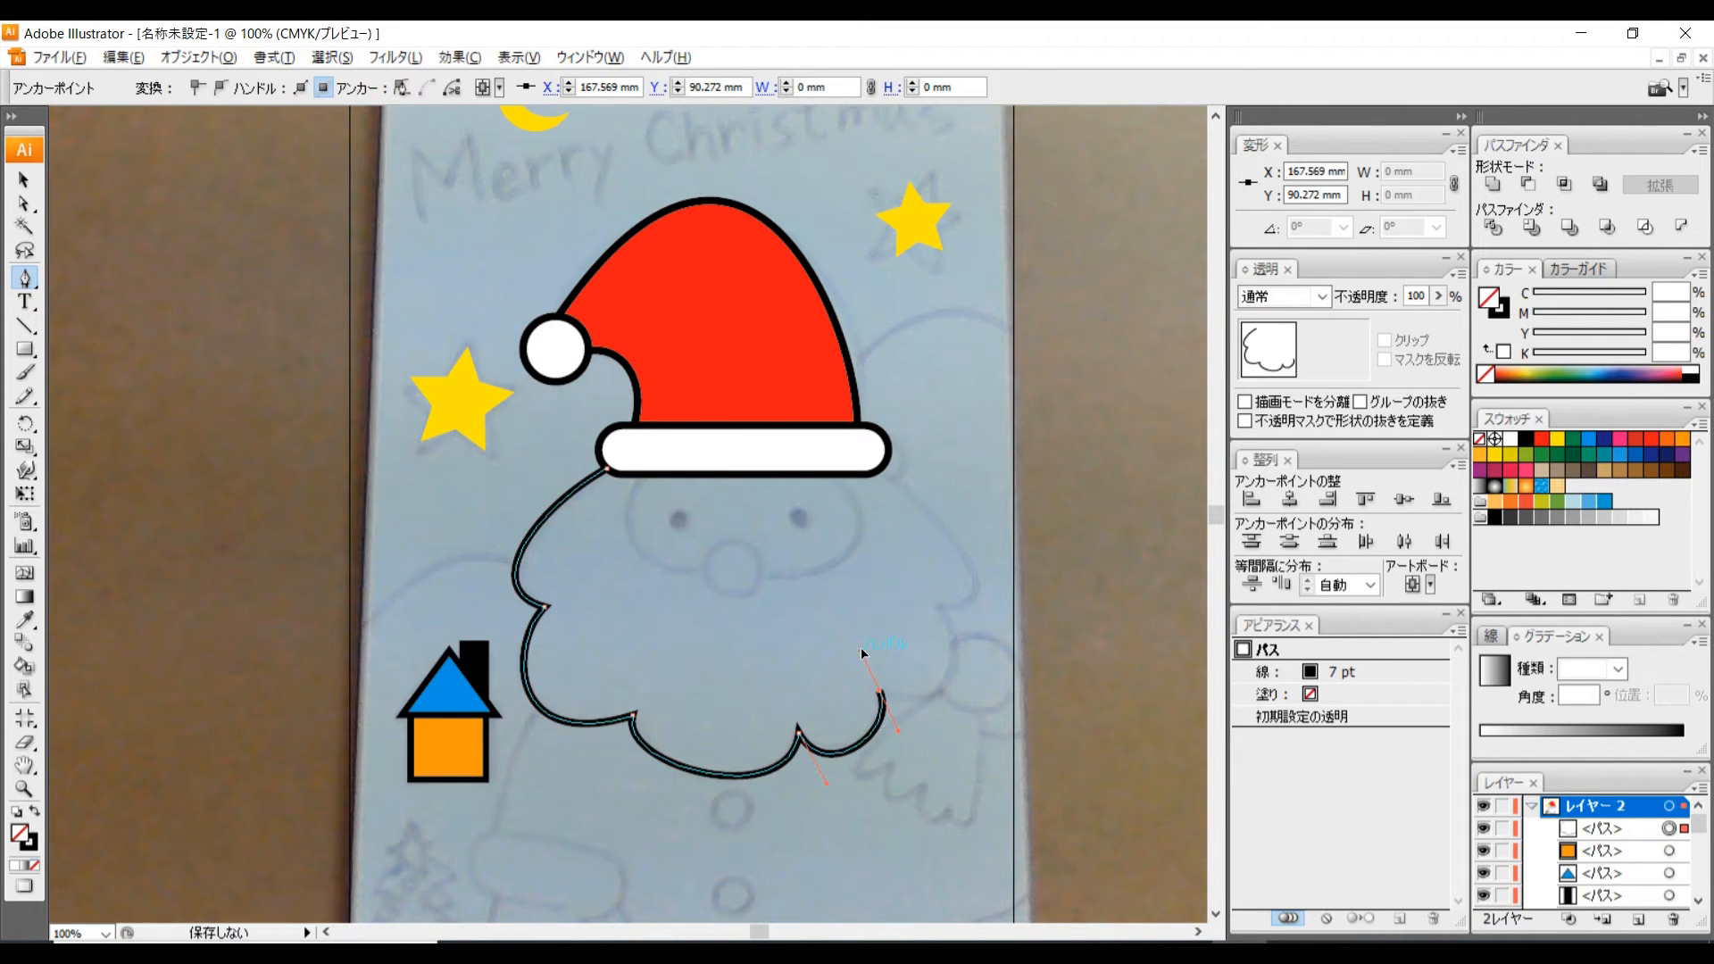
left_click_drag(918, 712, 922, 711)
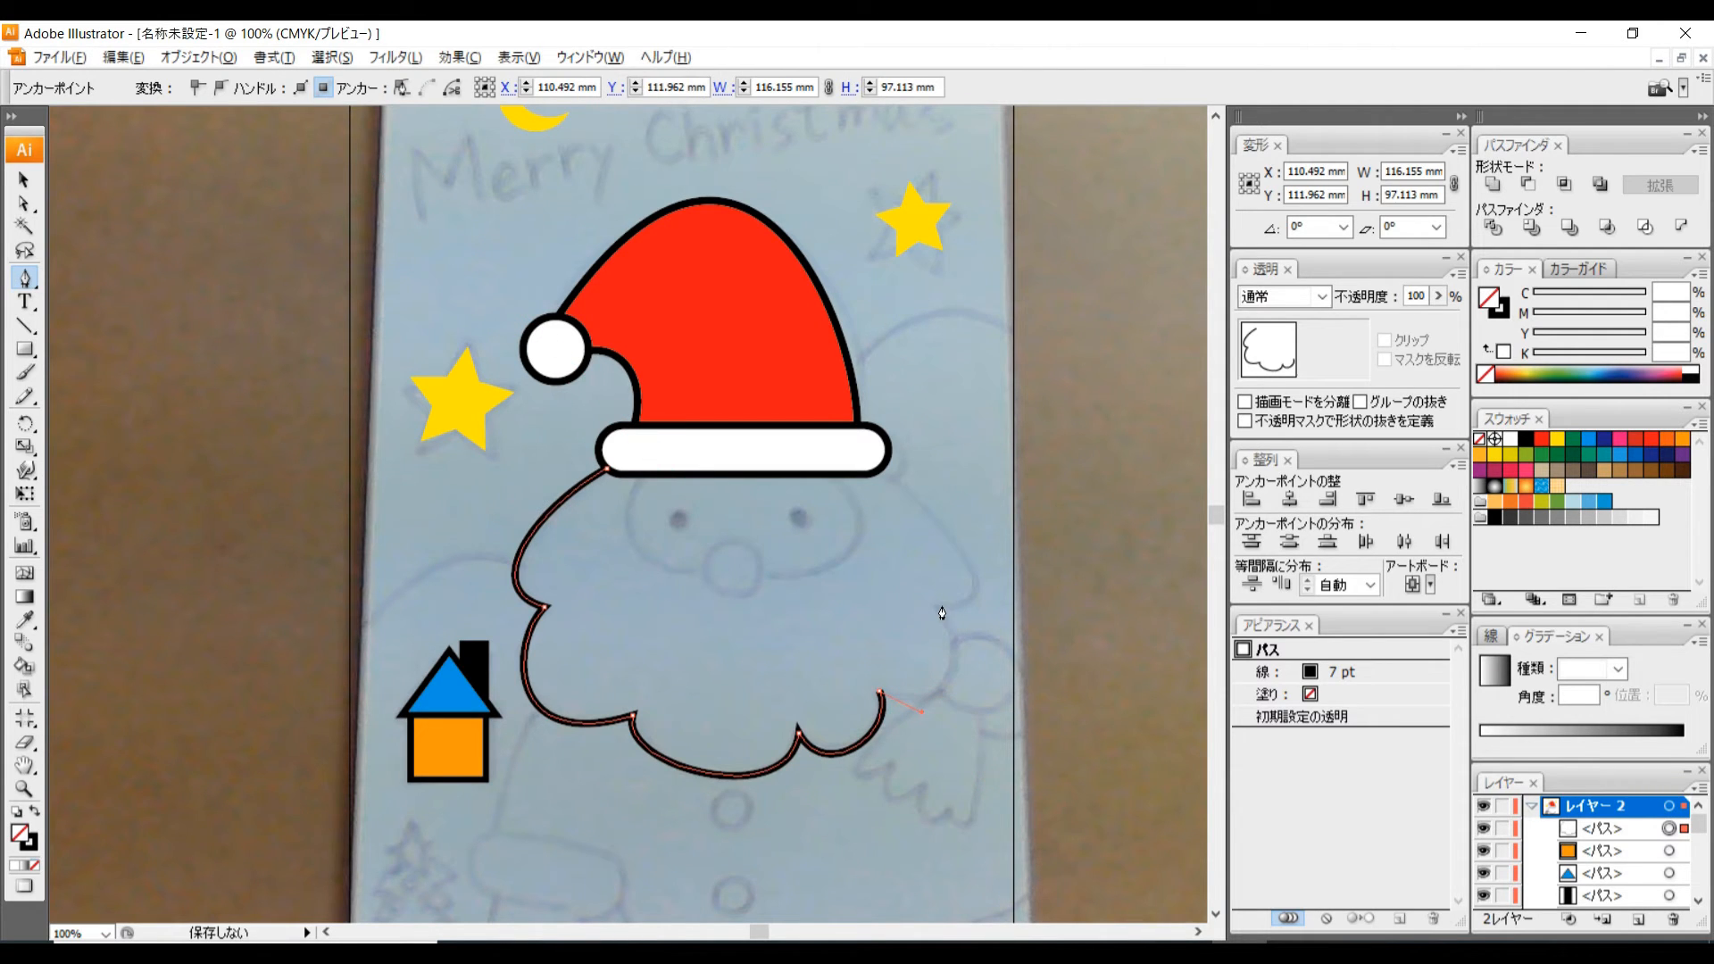
Trace two lobes up the beard's right side to the hat brim, close the path behind the brim and deselect it.
left_click_drag(934, 607, 878, 544)
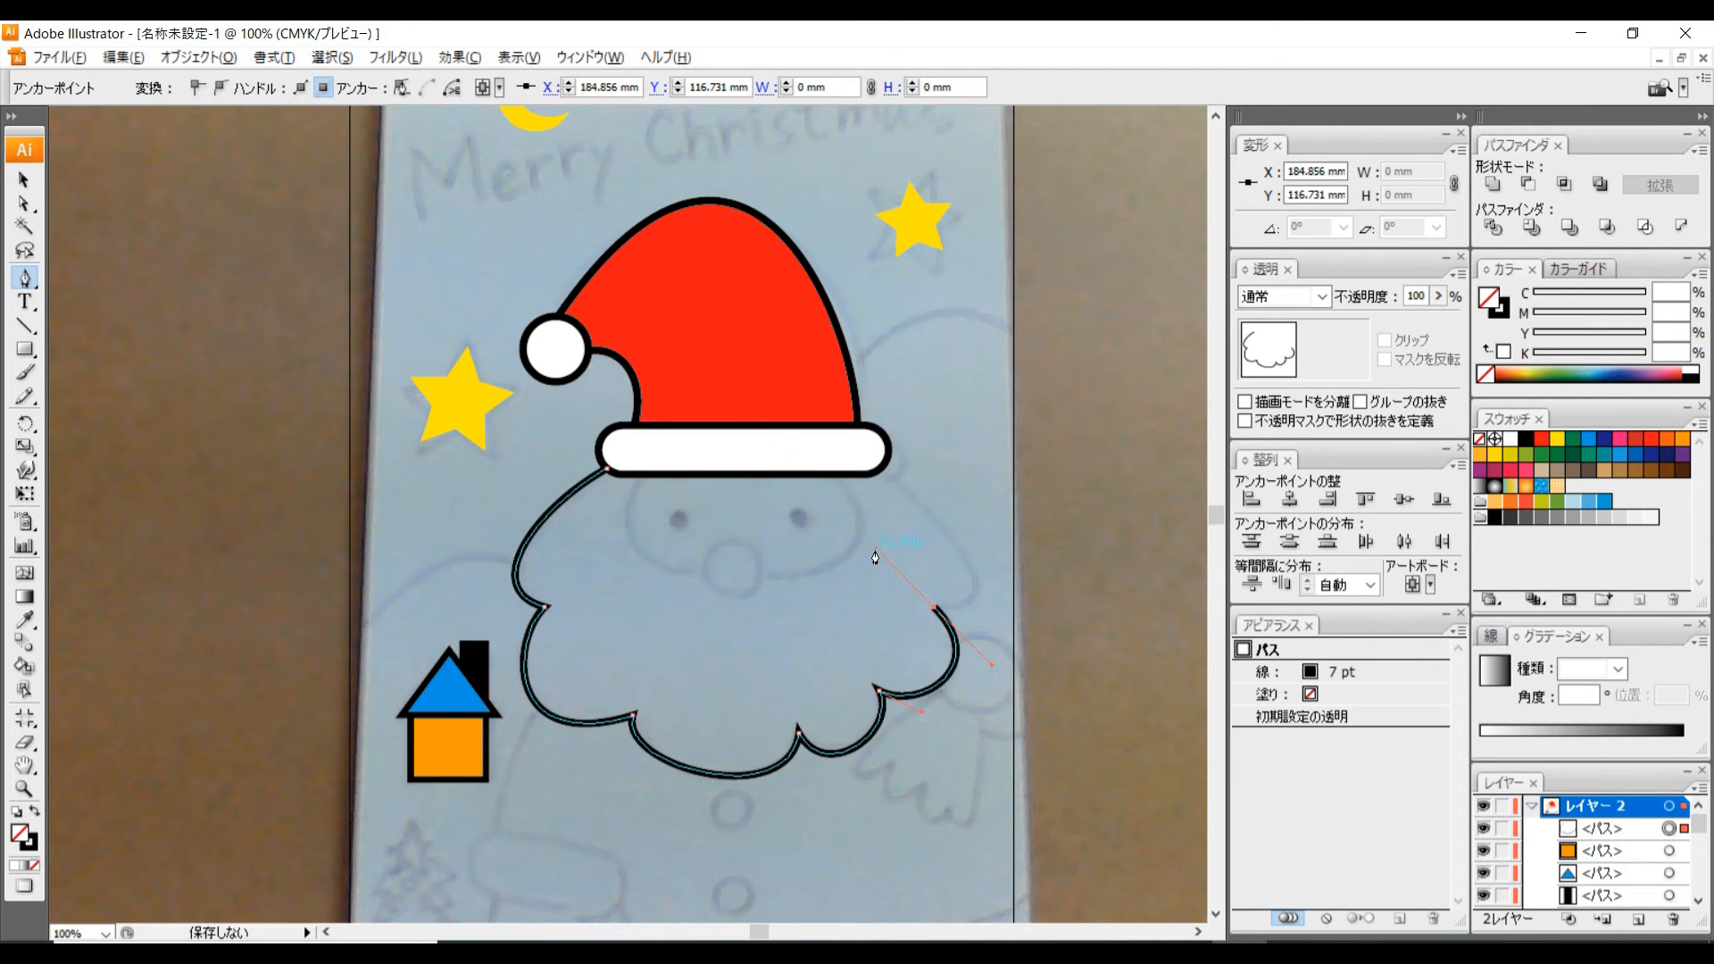
left_click_drag(875, 554, 988, 614)
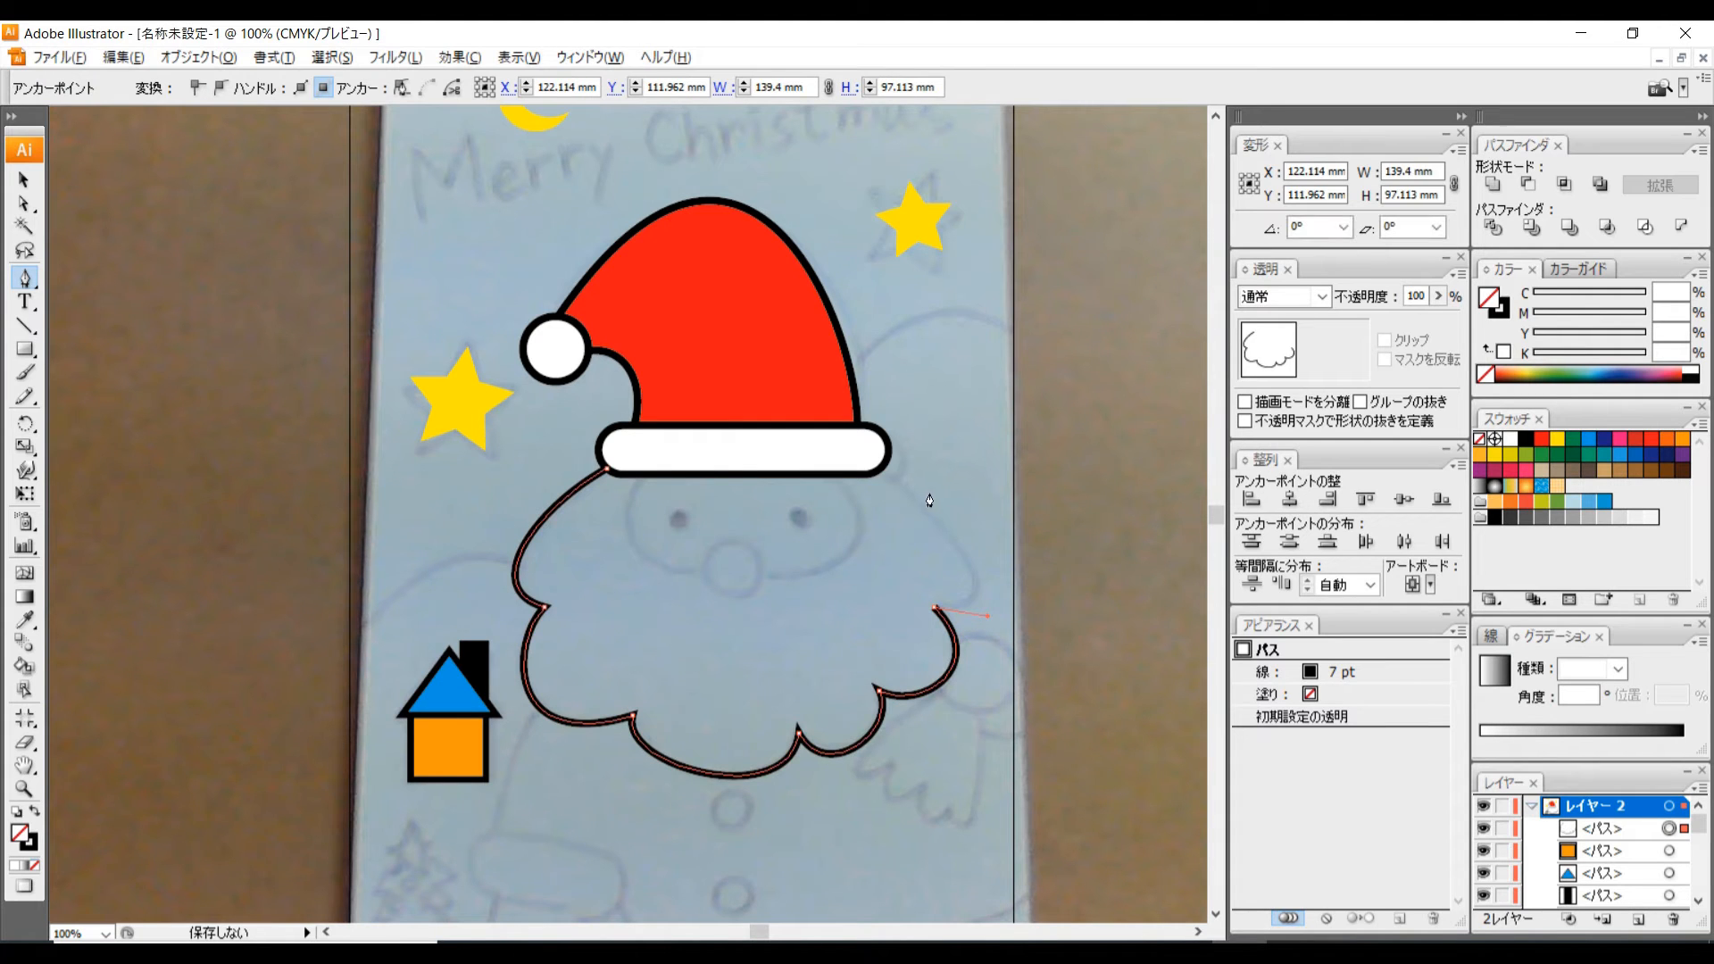
left_click_drag(879, 466, 749, 364)
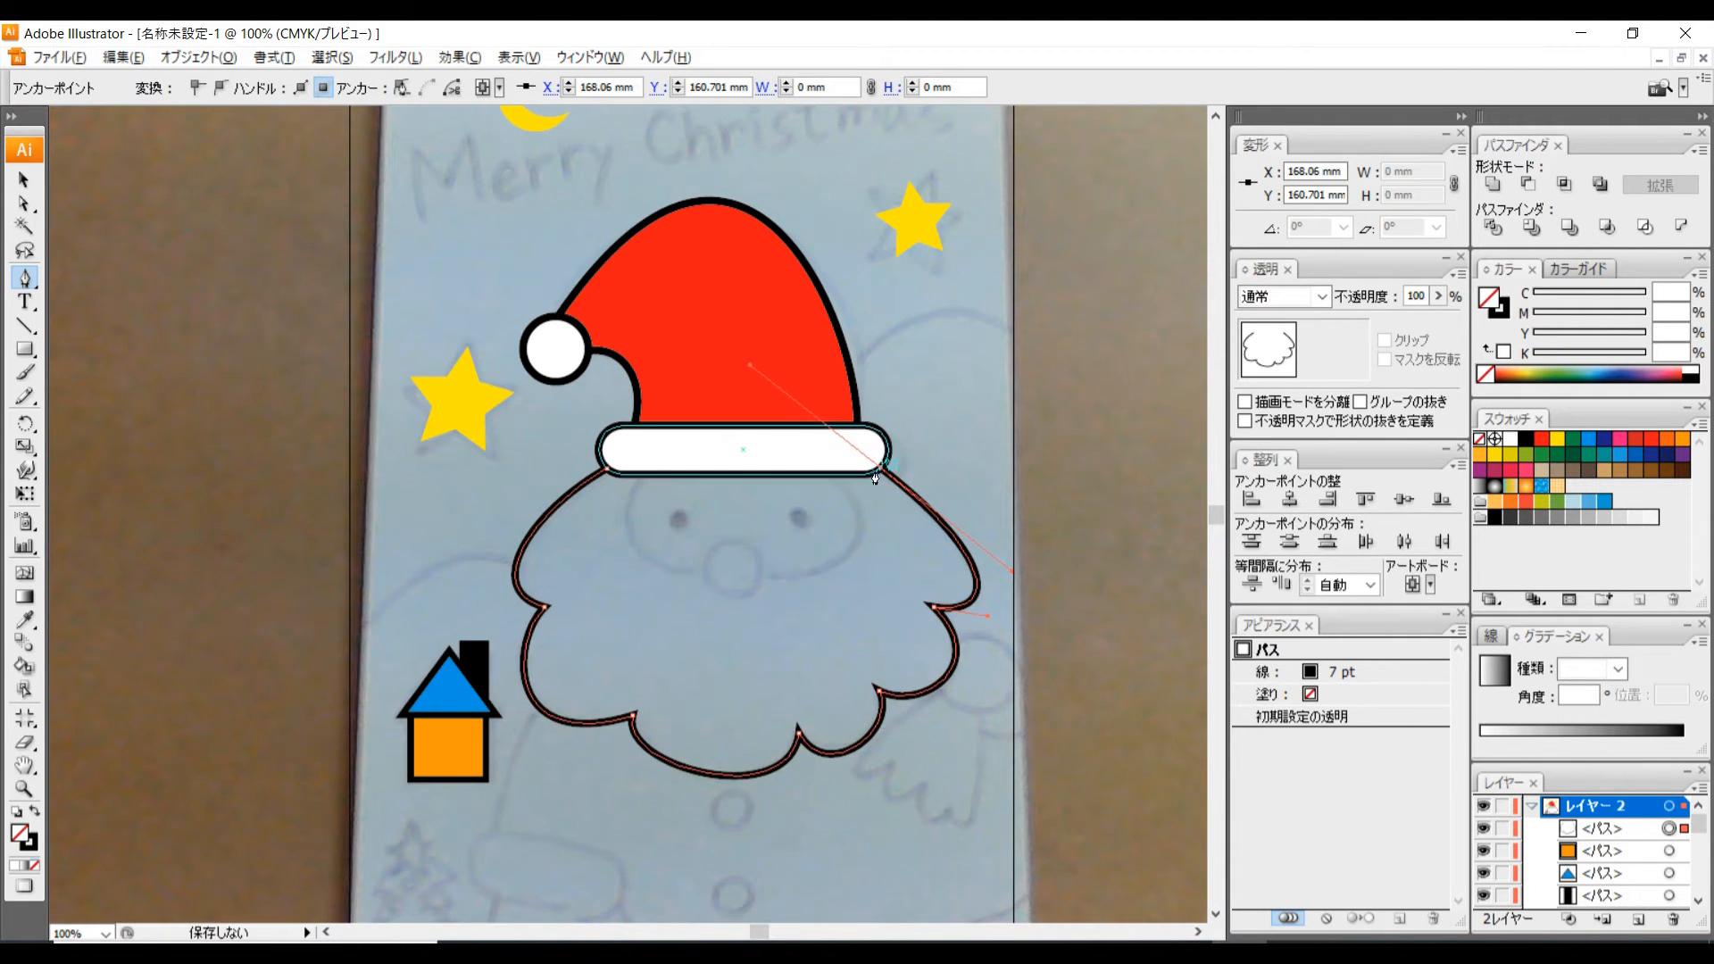
left_click(606, 471)
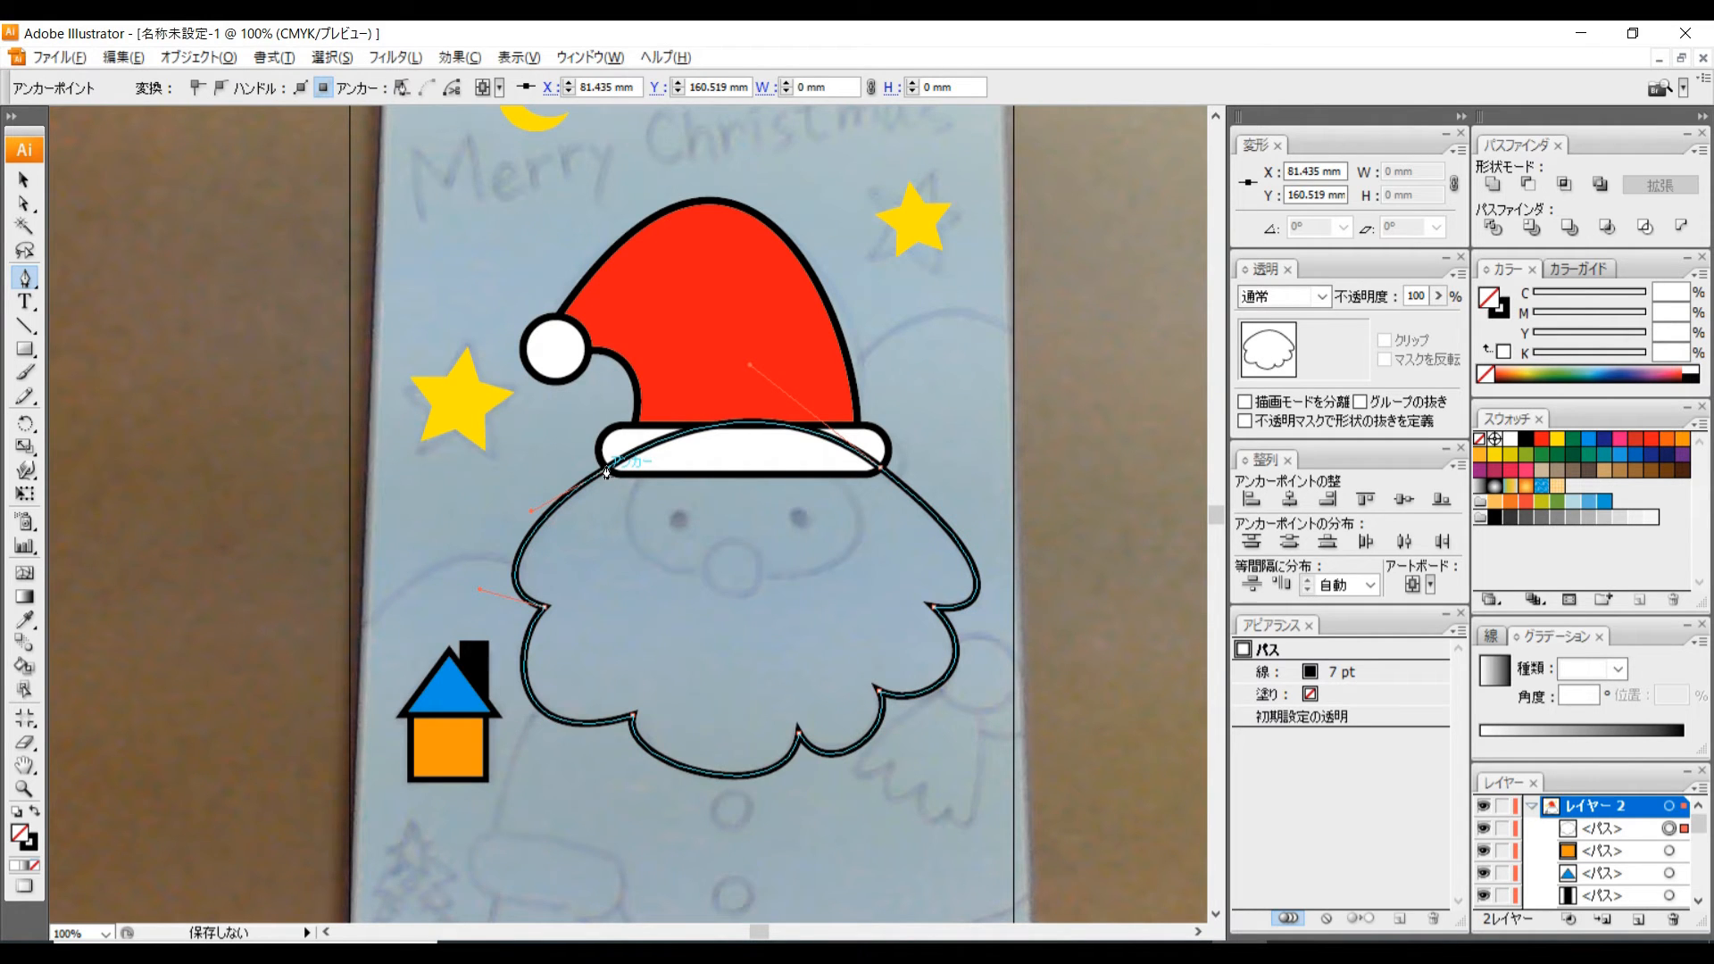
left_click(469, 506, "ctrl")
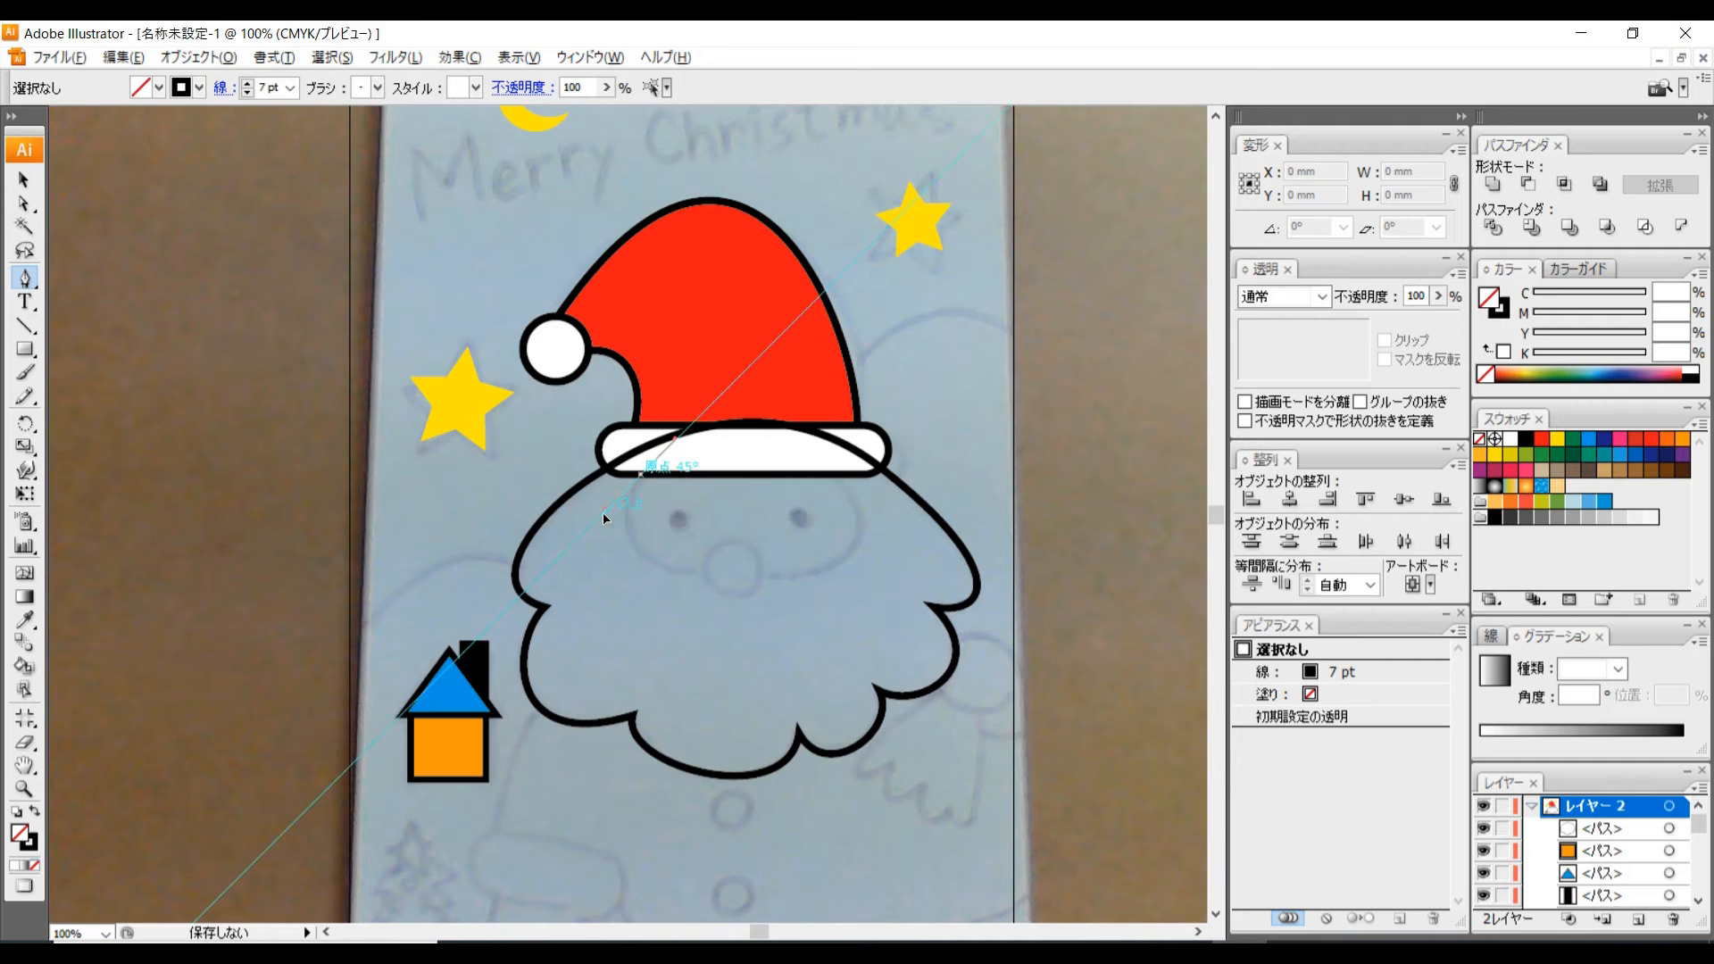
Draw a closed face outline about 77 × 33 mm under the hat brim with the Pen tool, adjust its lower curve and deselect it.
left_click_drag(600, 517, 597, 517)
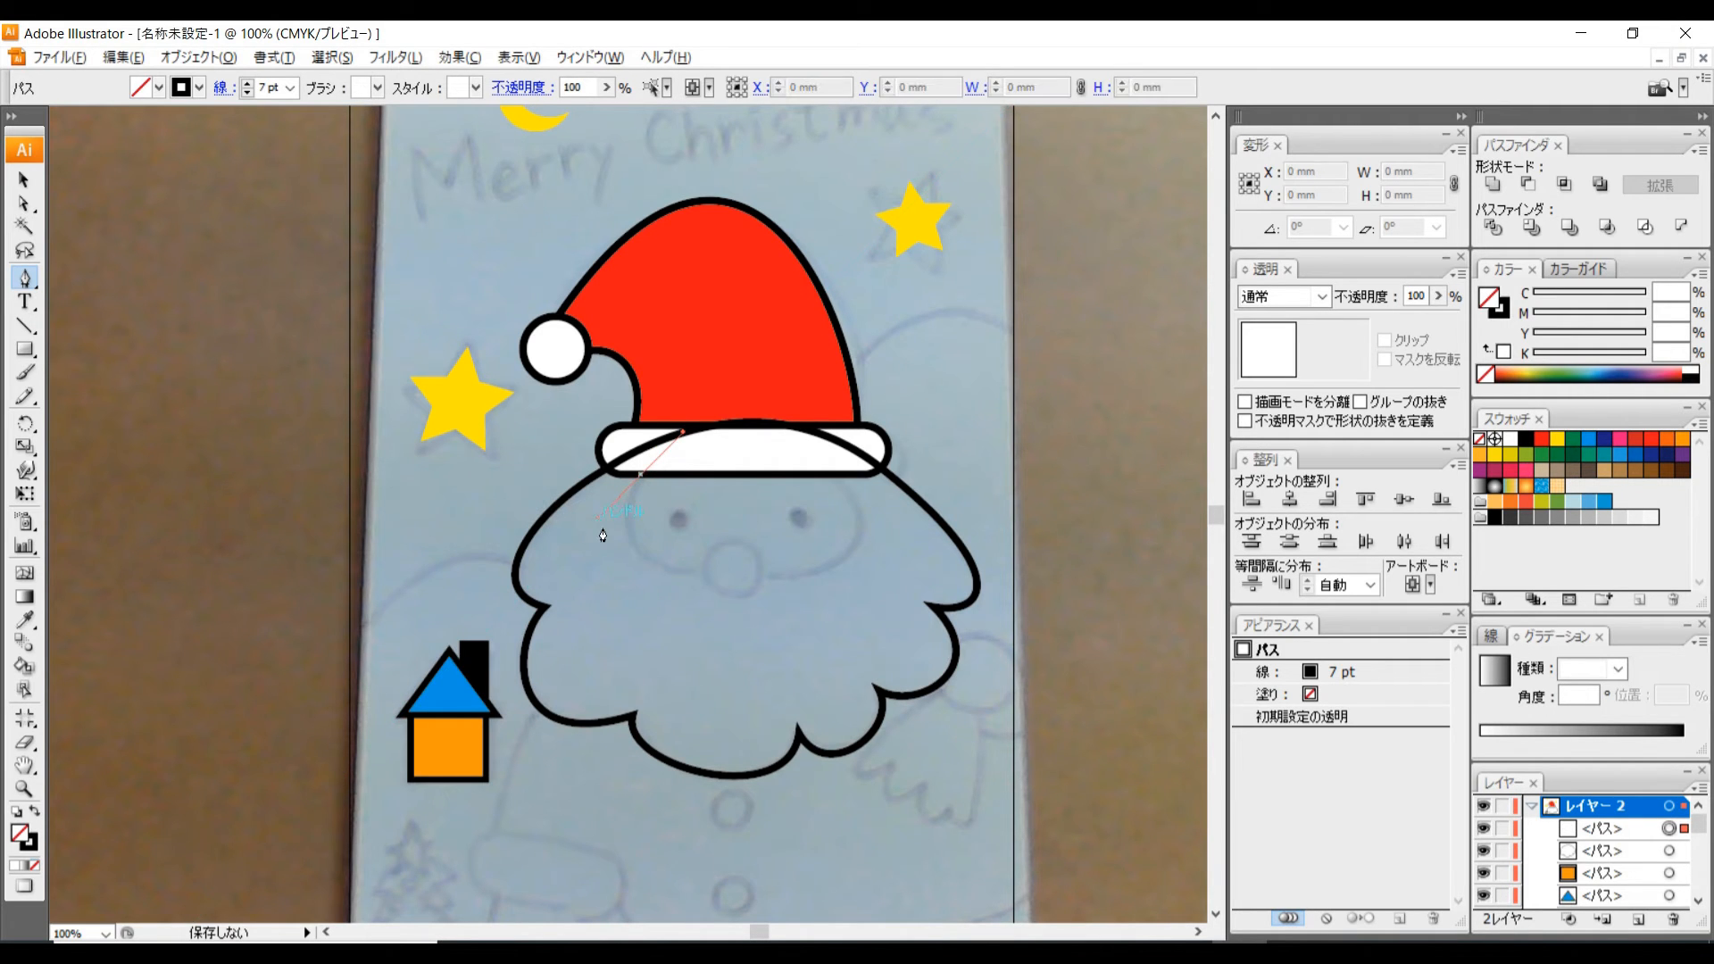
left_click_drag(833, 473, 710, 302)
left_click(639, 474)
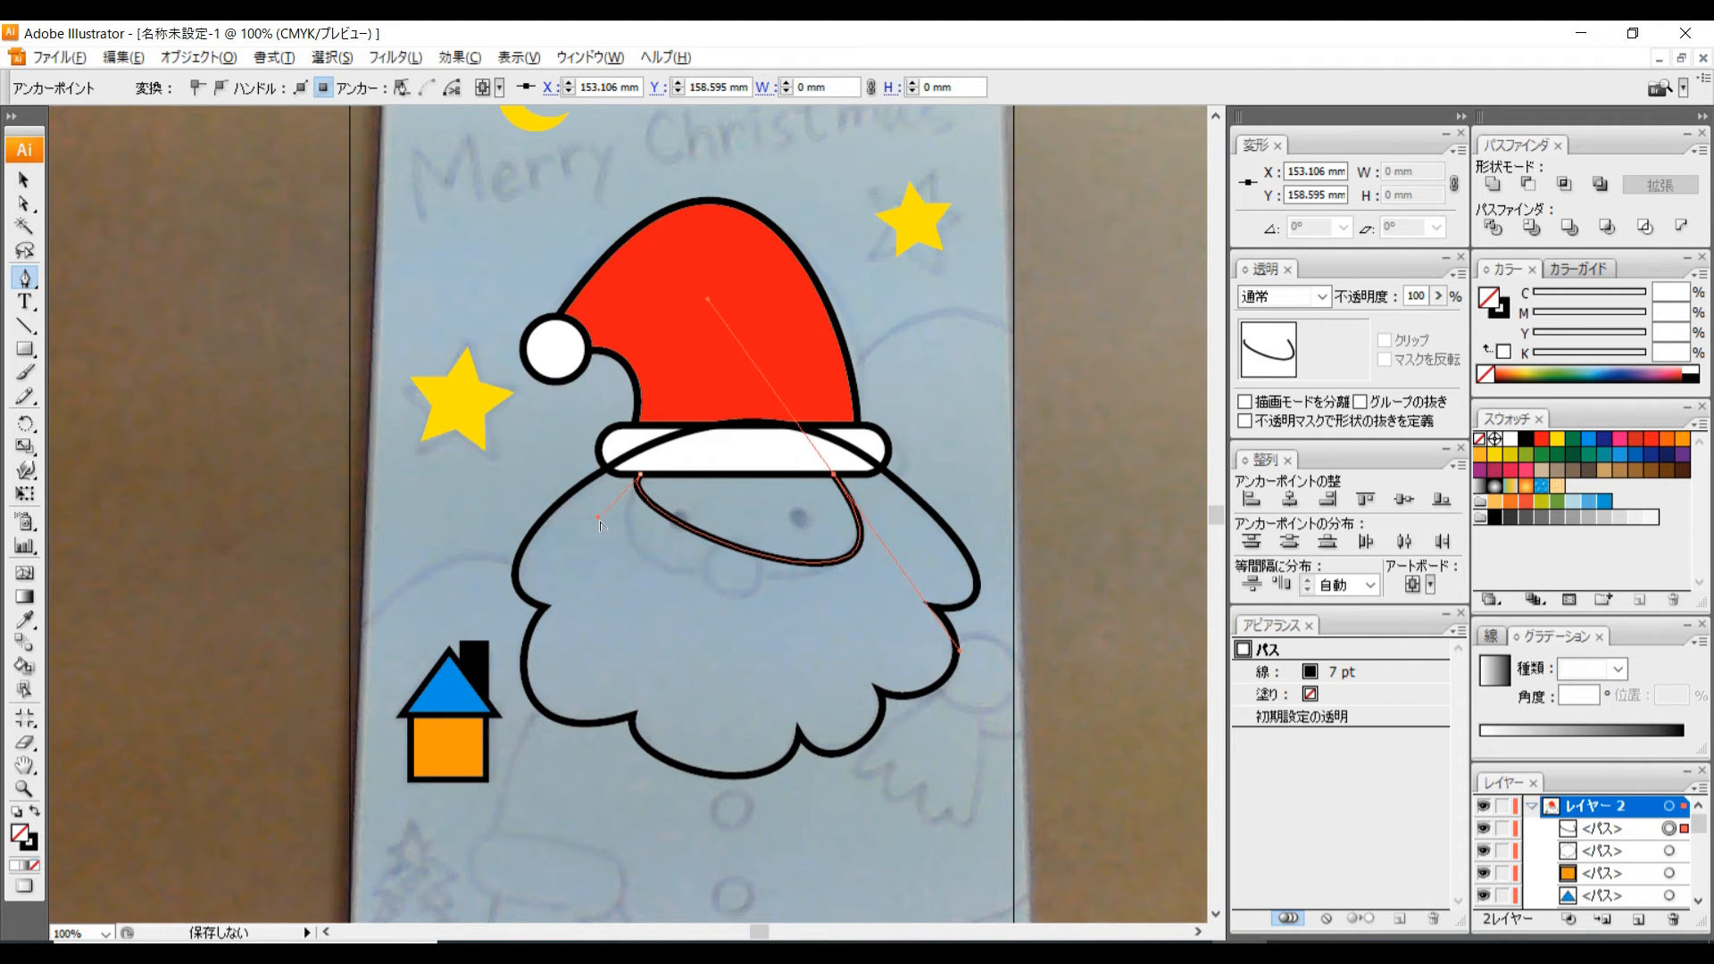
left_click_drag(598, 520, 516, 578)
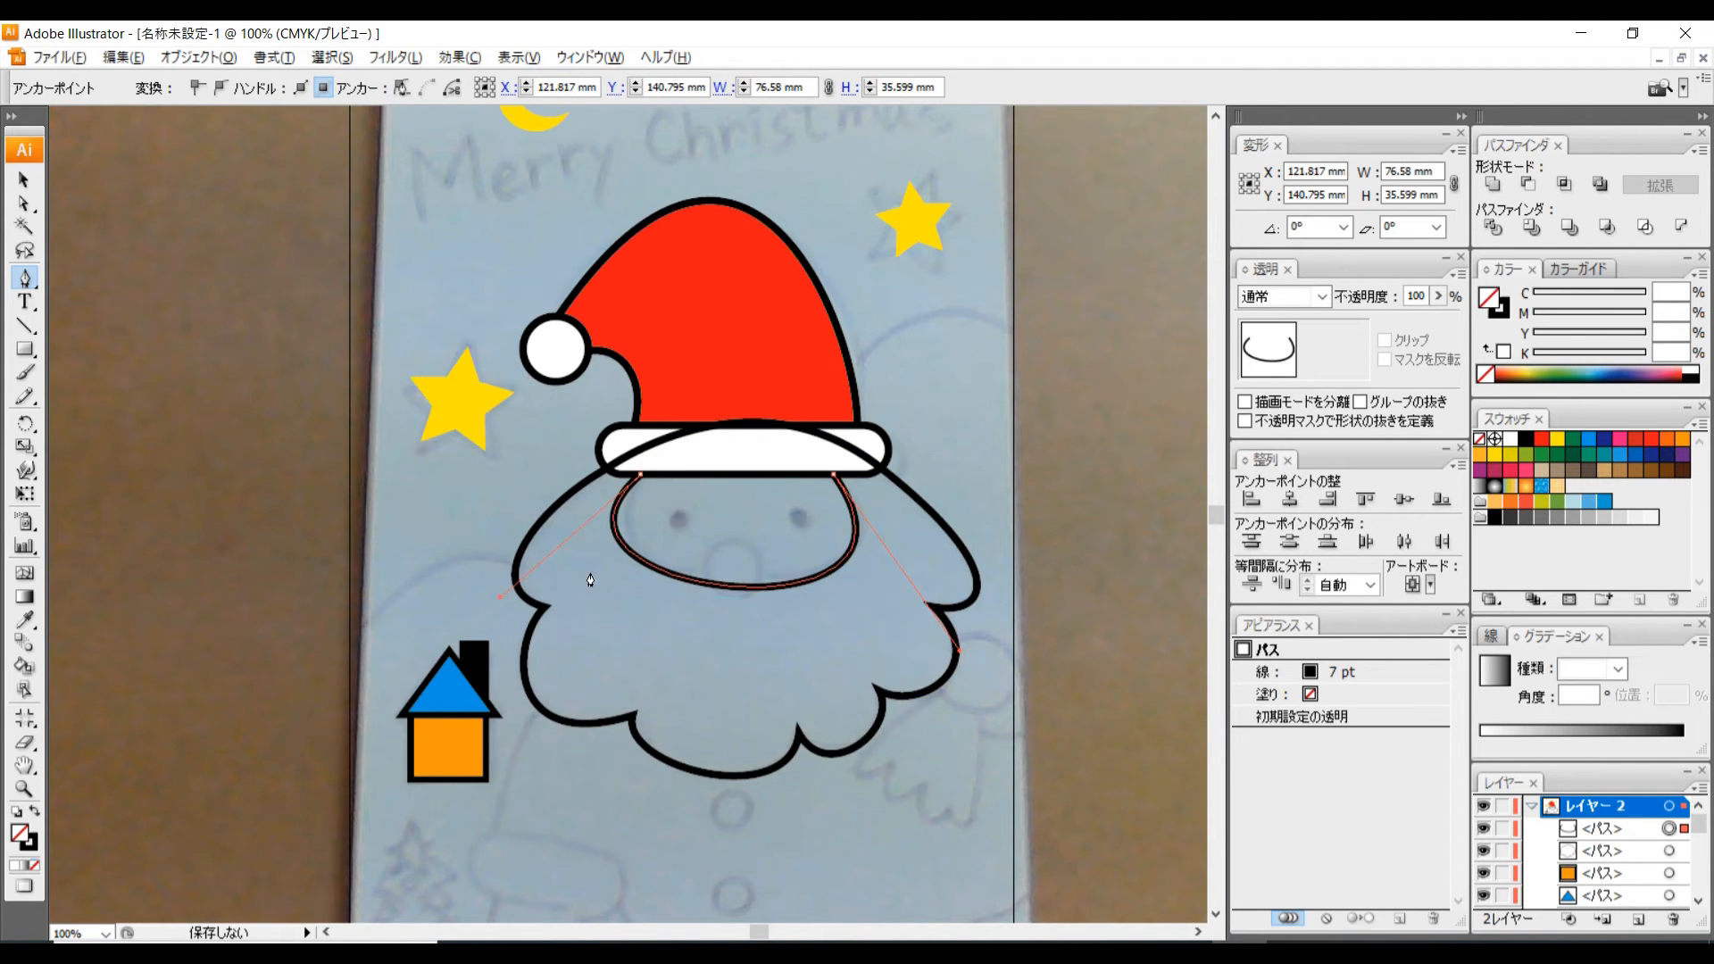
left_click(971, 641, "alt")
left_click(909, 554)
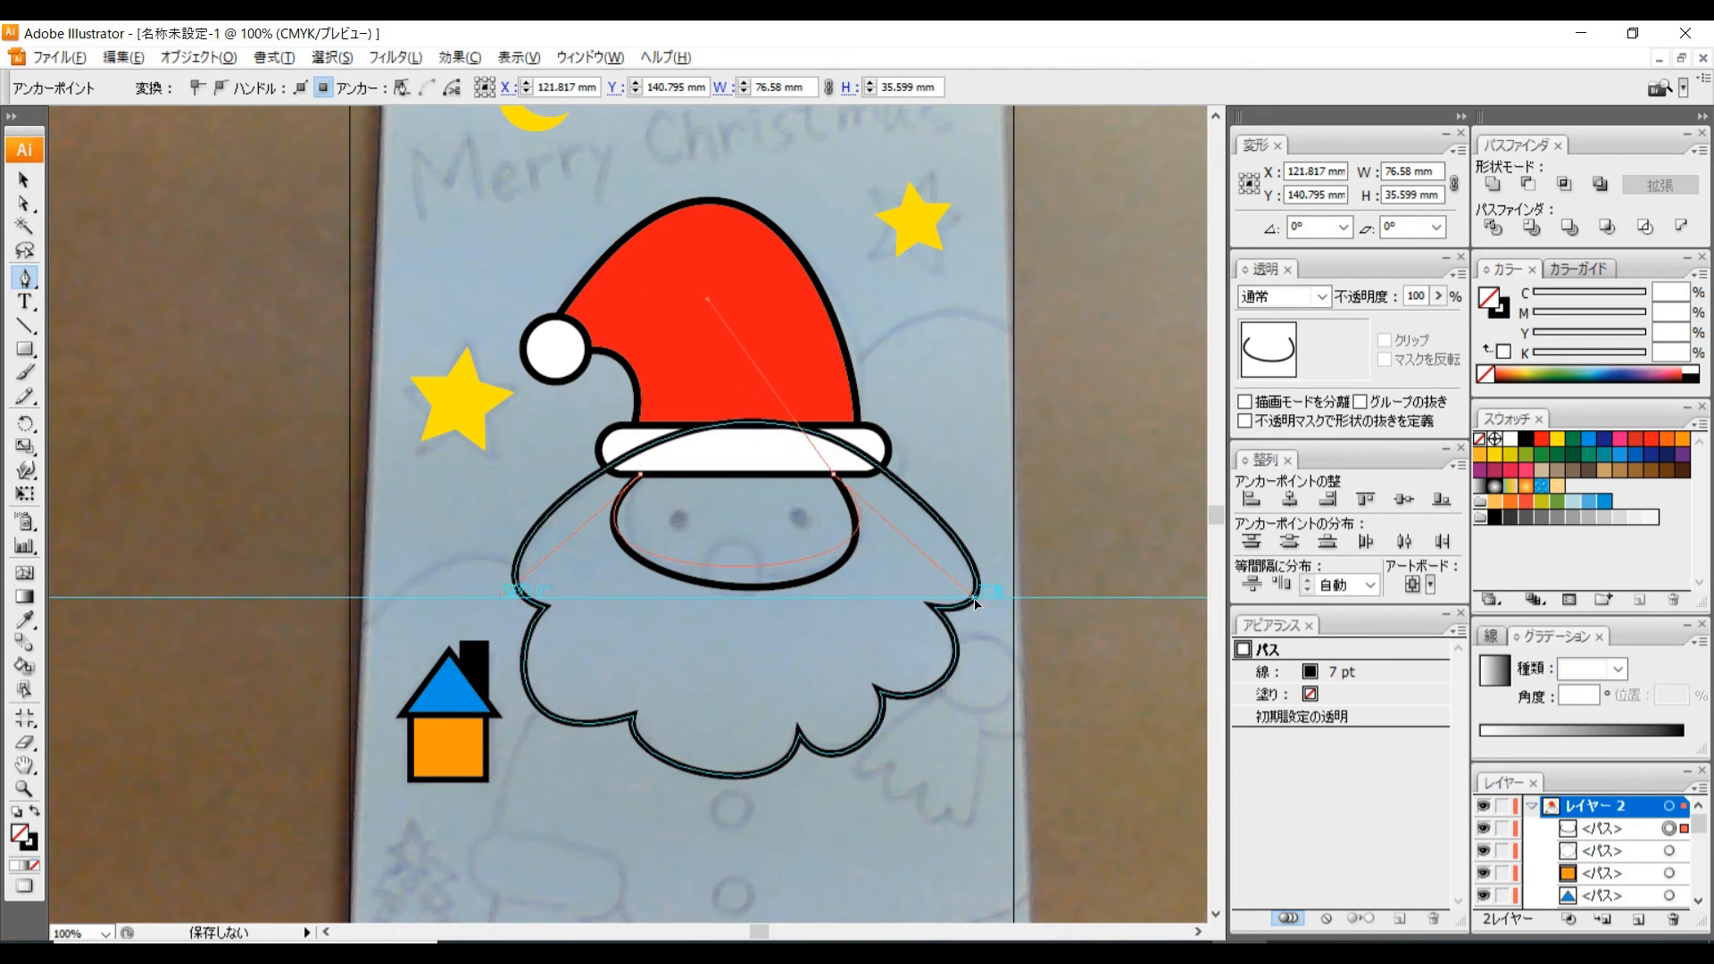
left_click(832, 478)
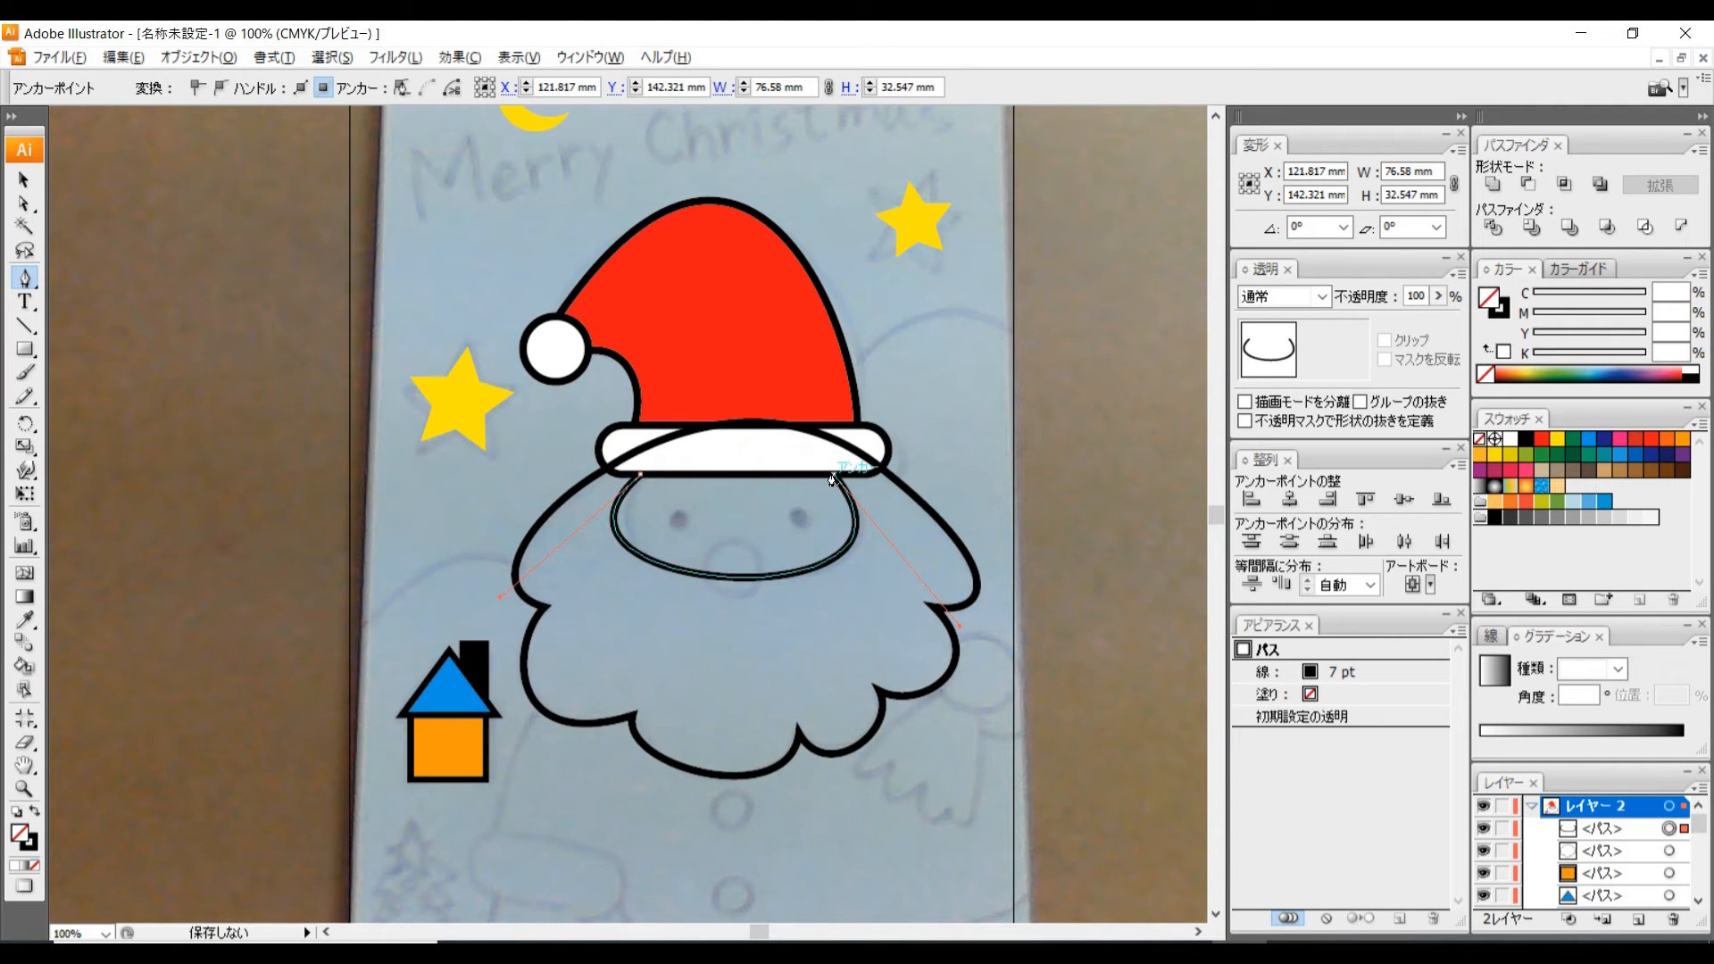
left_click(641, 476)
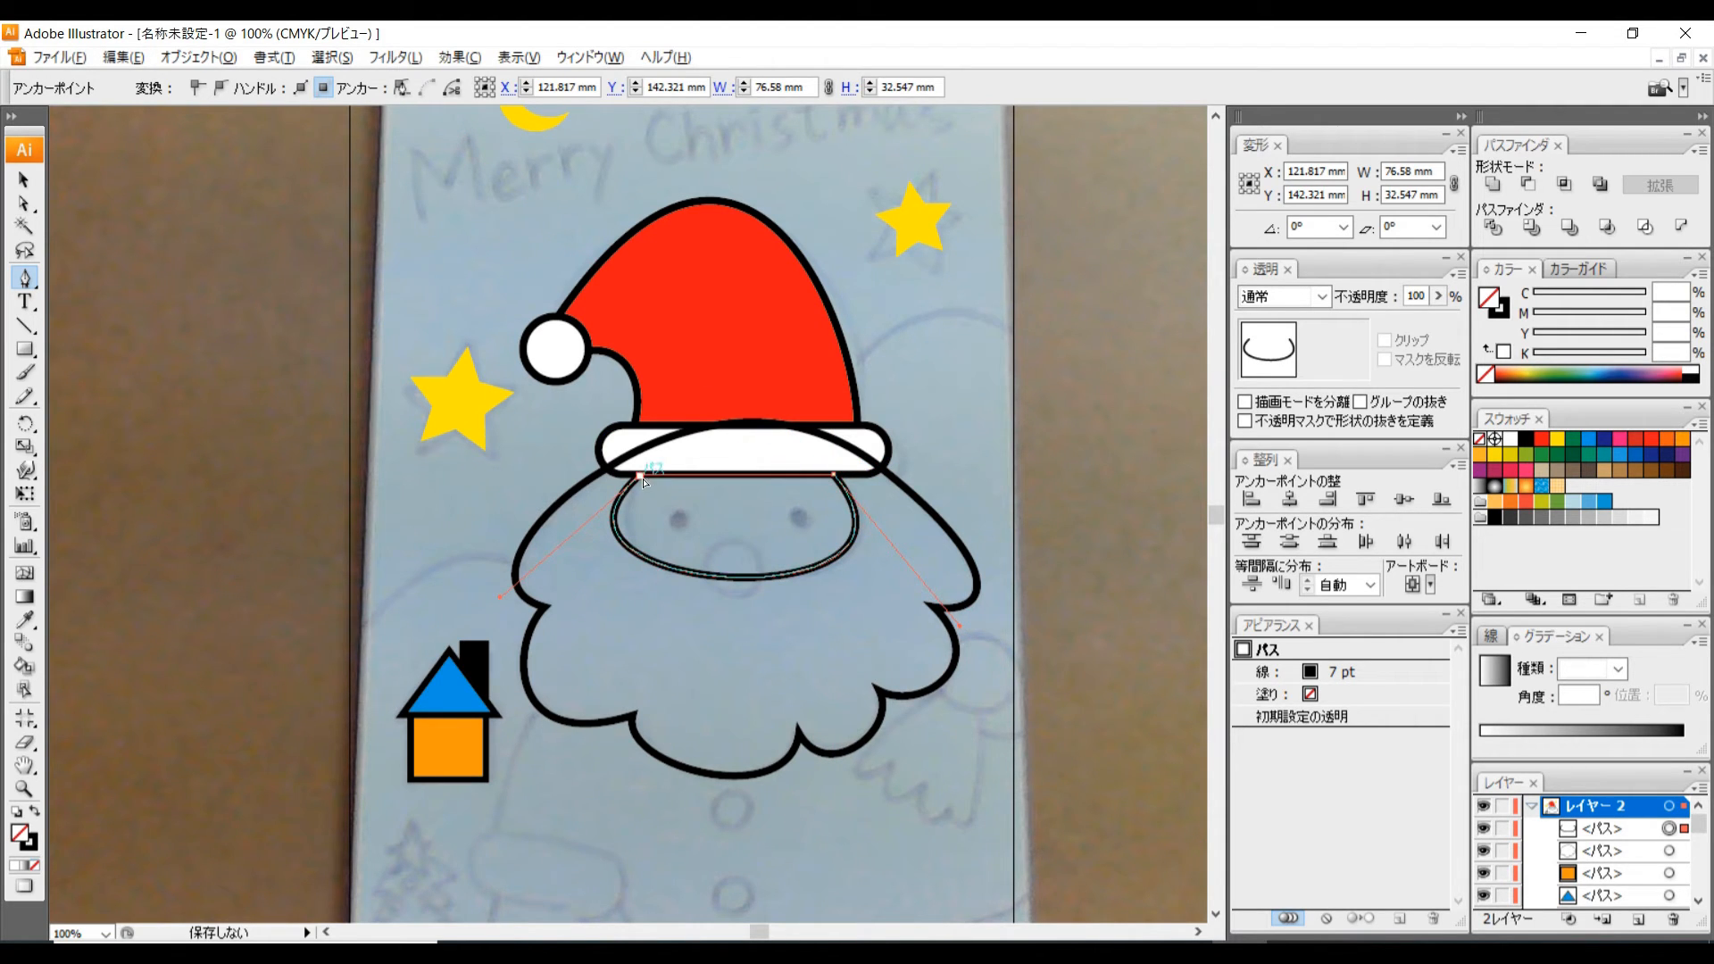
left_click(666, 603, "ctrl")
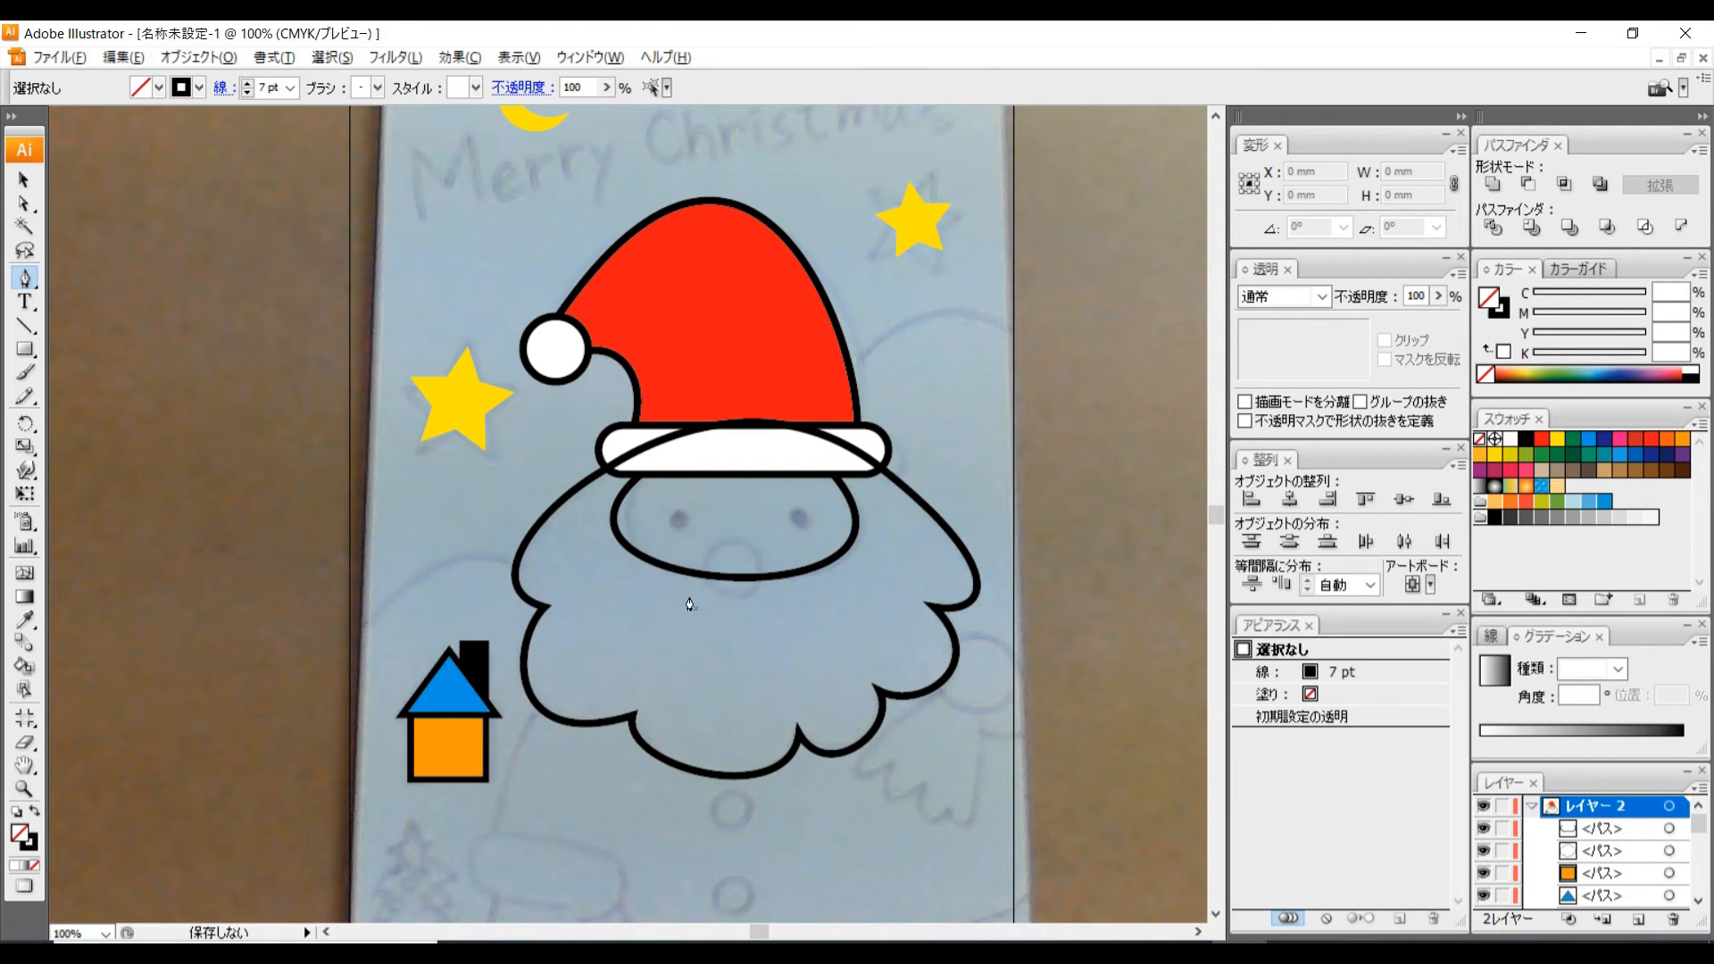
Draw a circle about 19 mm across over the sketched nose with the Ellipse tool.
left_click(36, 353)
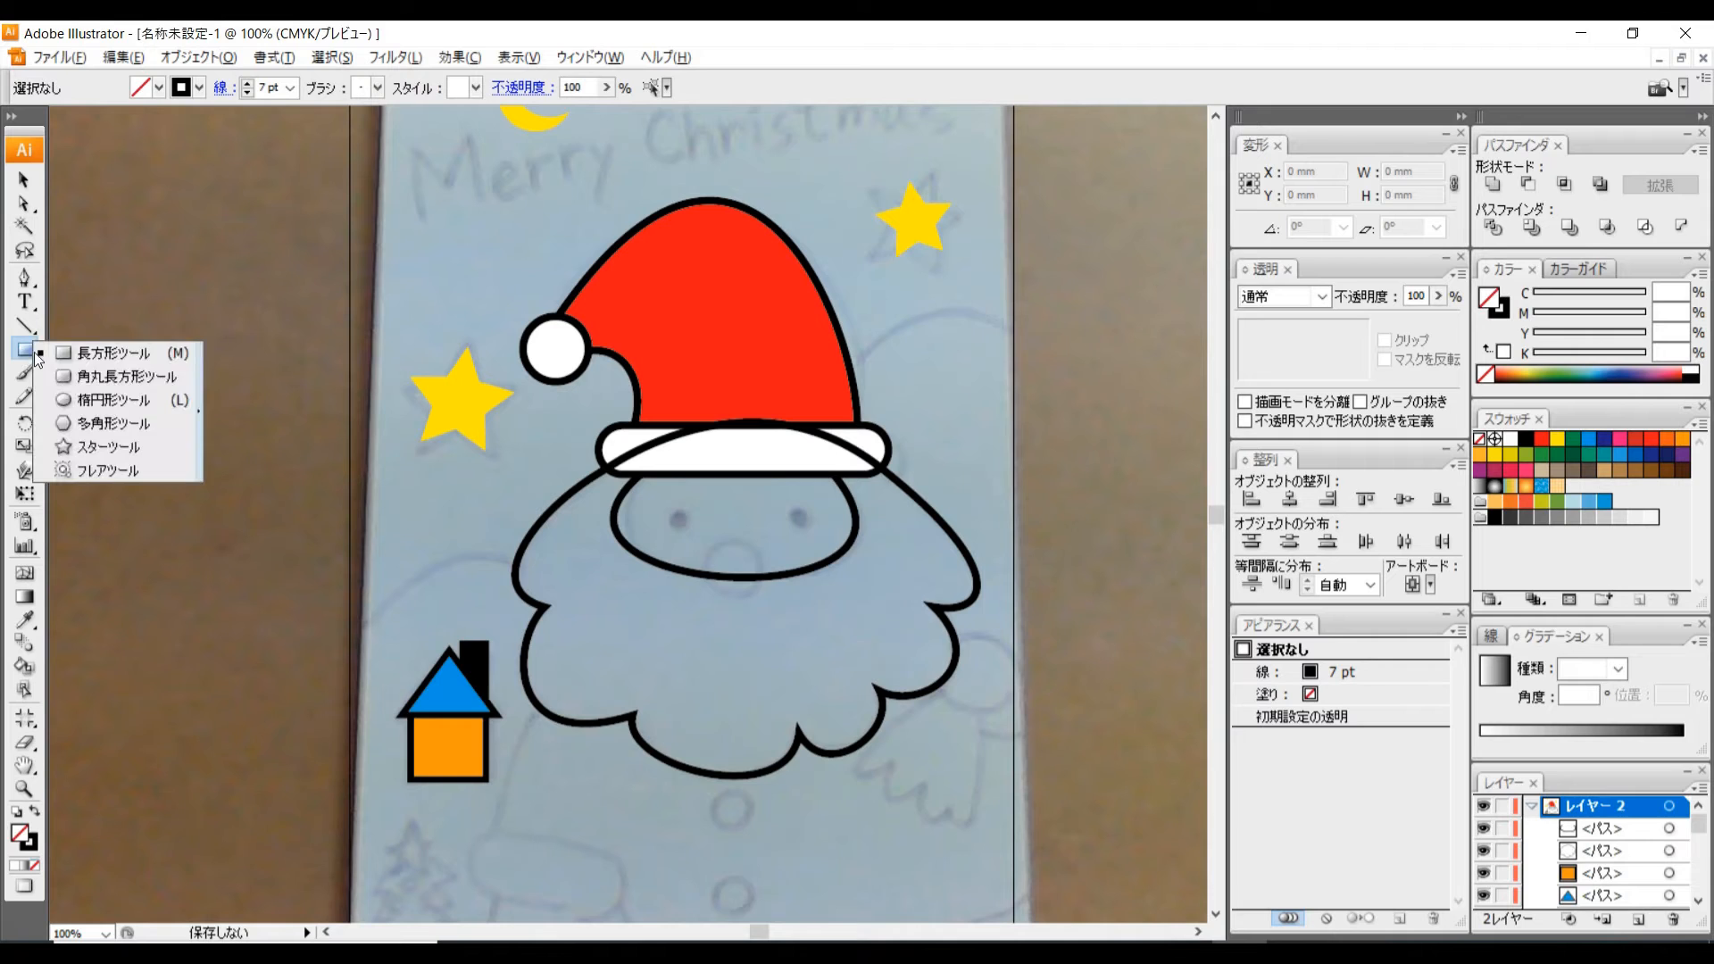
left_click(107, 399)
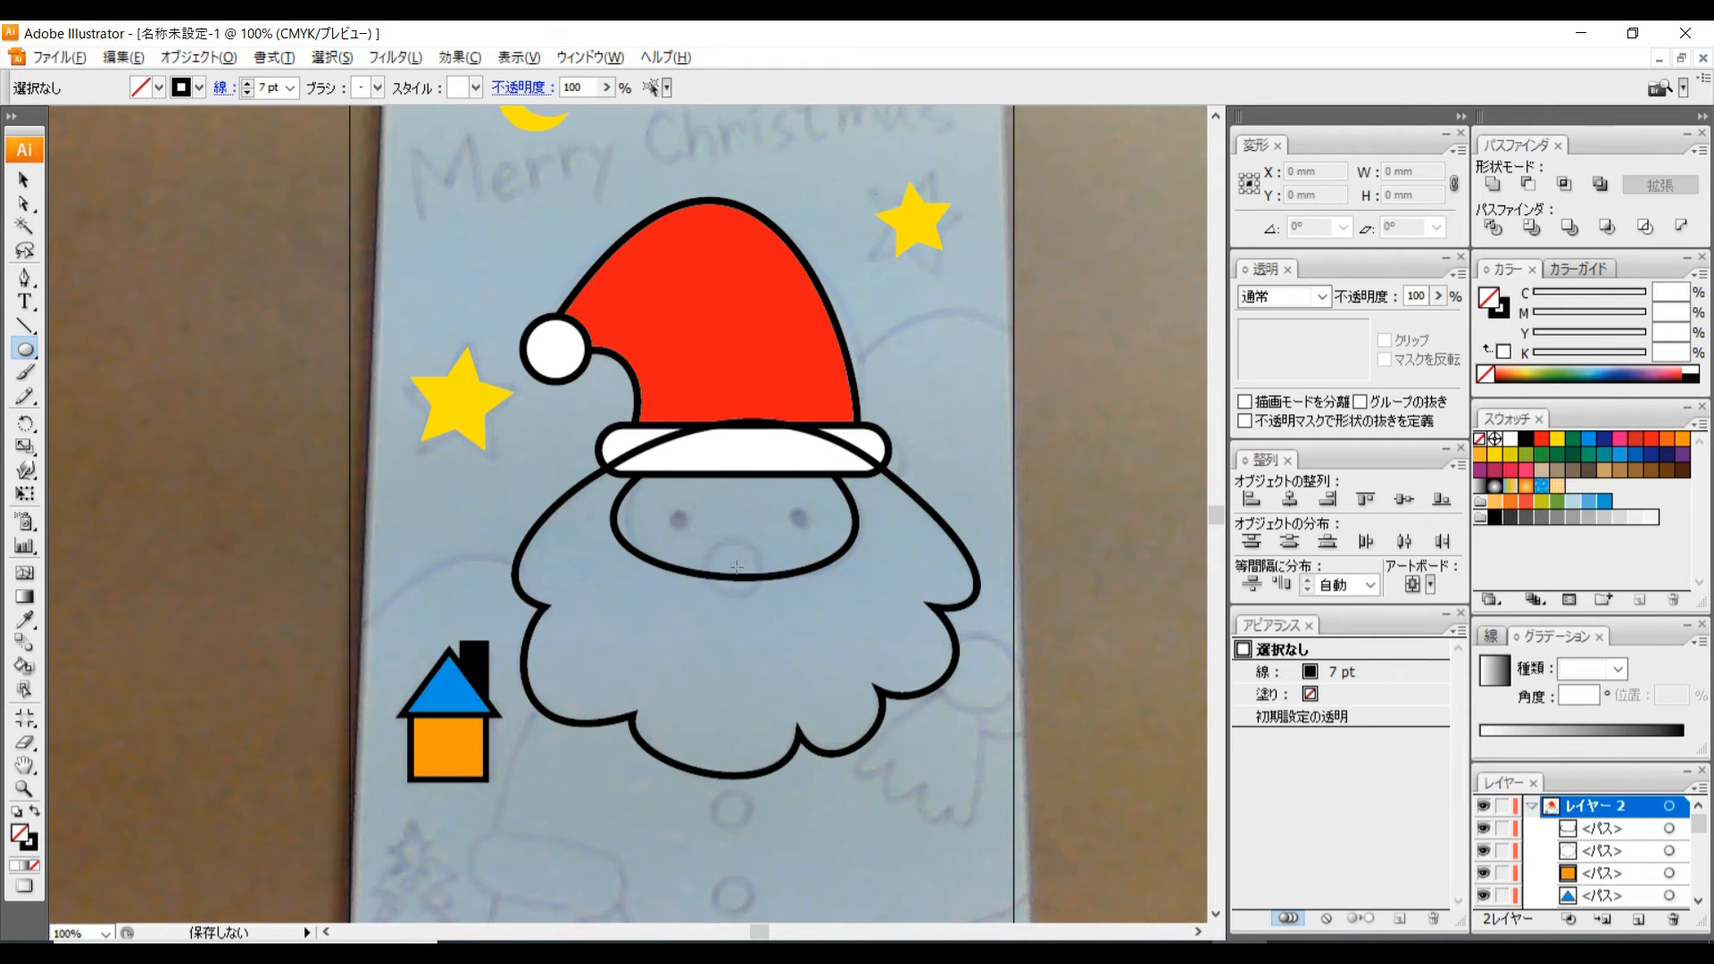
left_click_drag(715, 537, 715, 538)
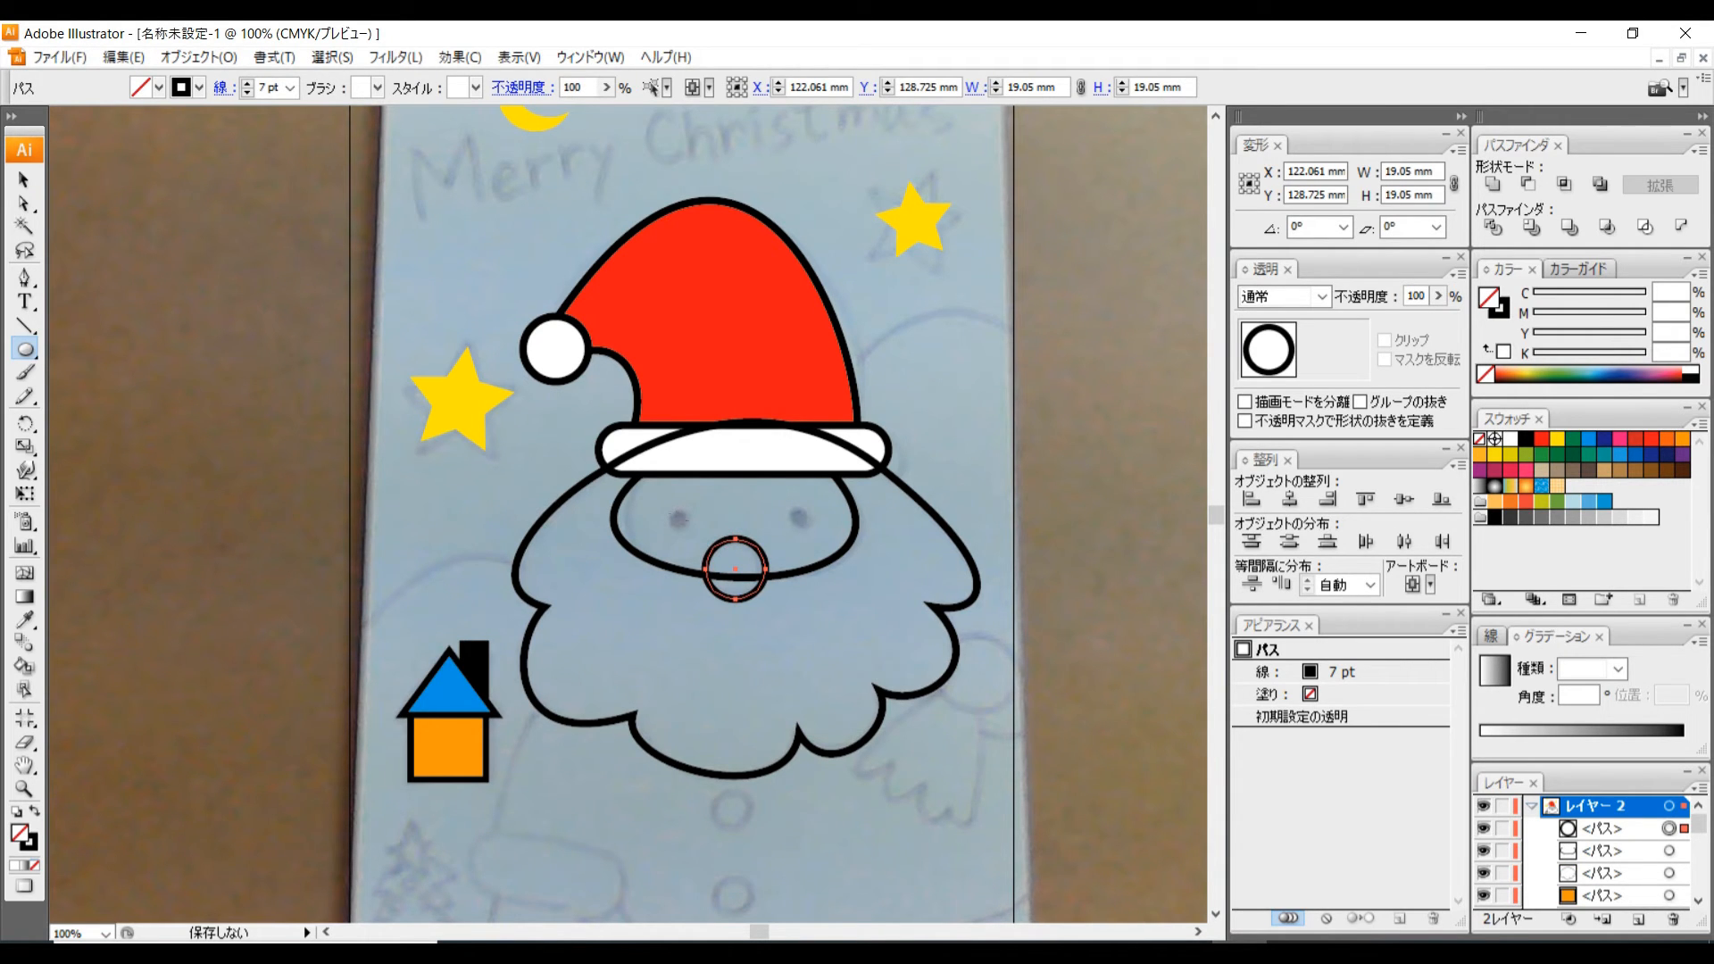
Draw a circle about 8 mm across over the left sketched eye and copy it horizontally onto the right eye.
key("ctrl+h")
left_click_drag(681, 507, 671, 510)
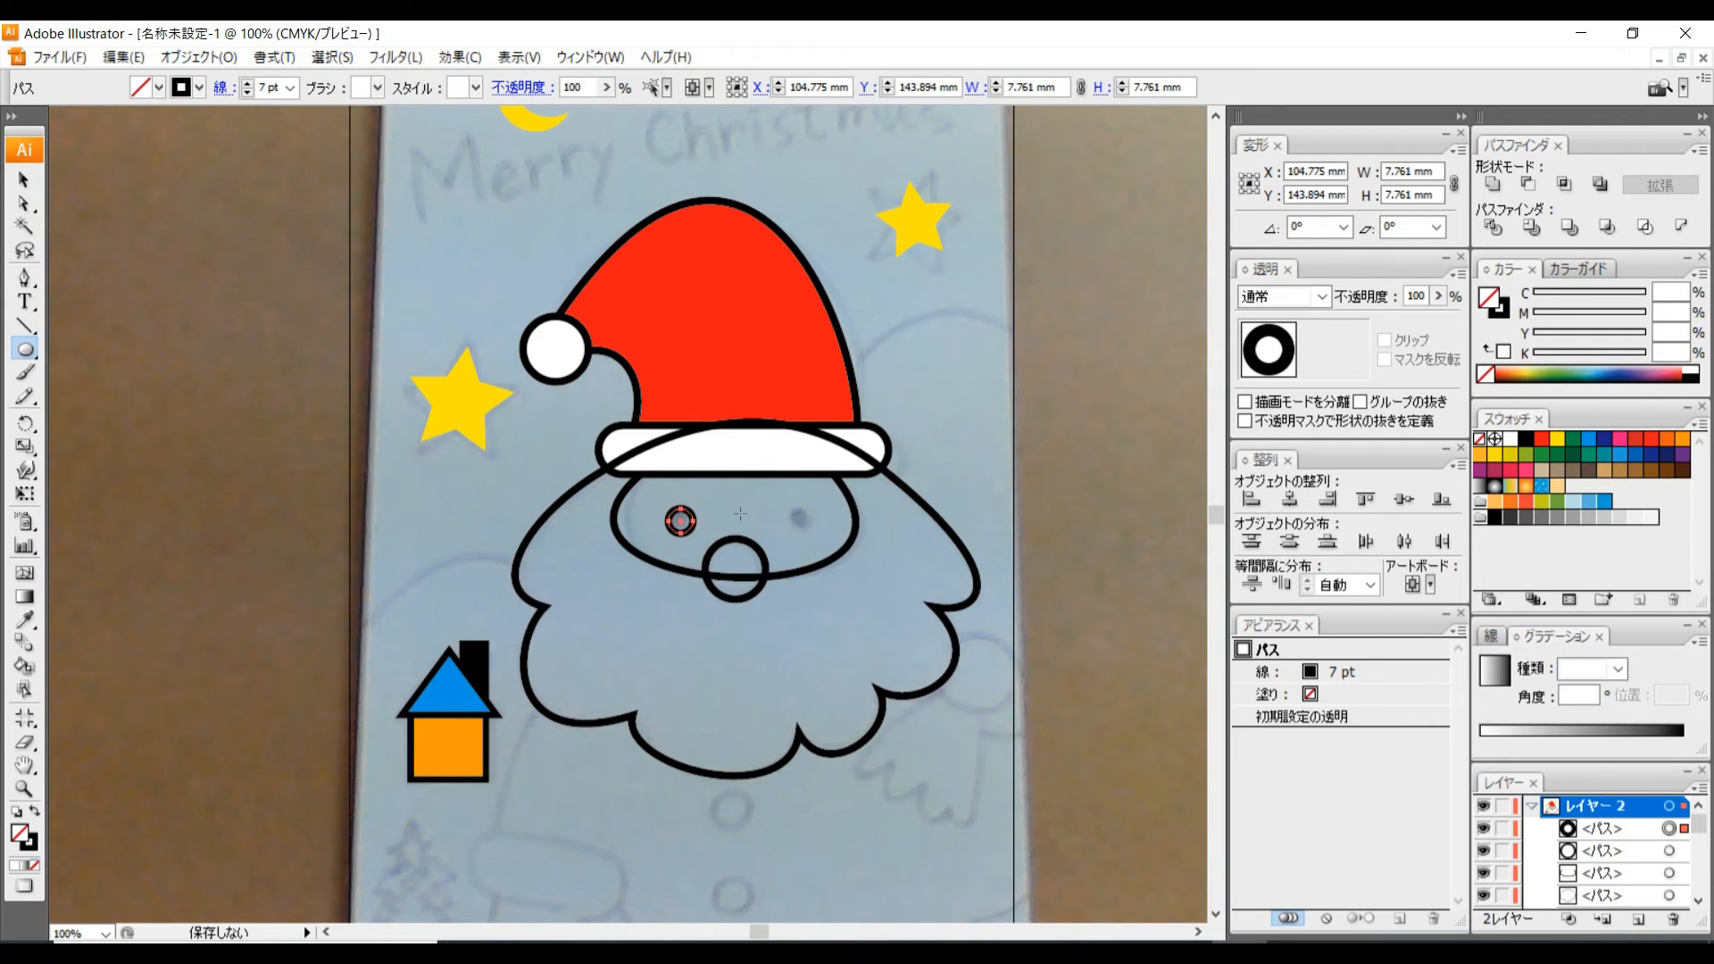
key("v")
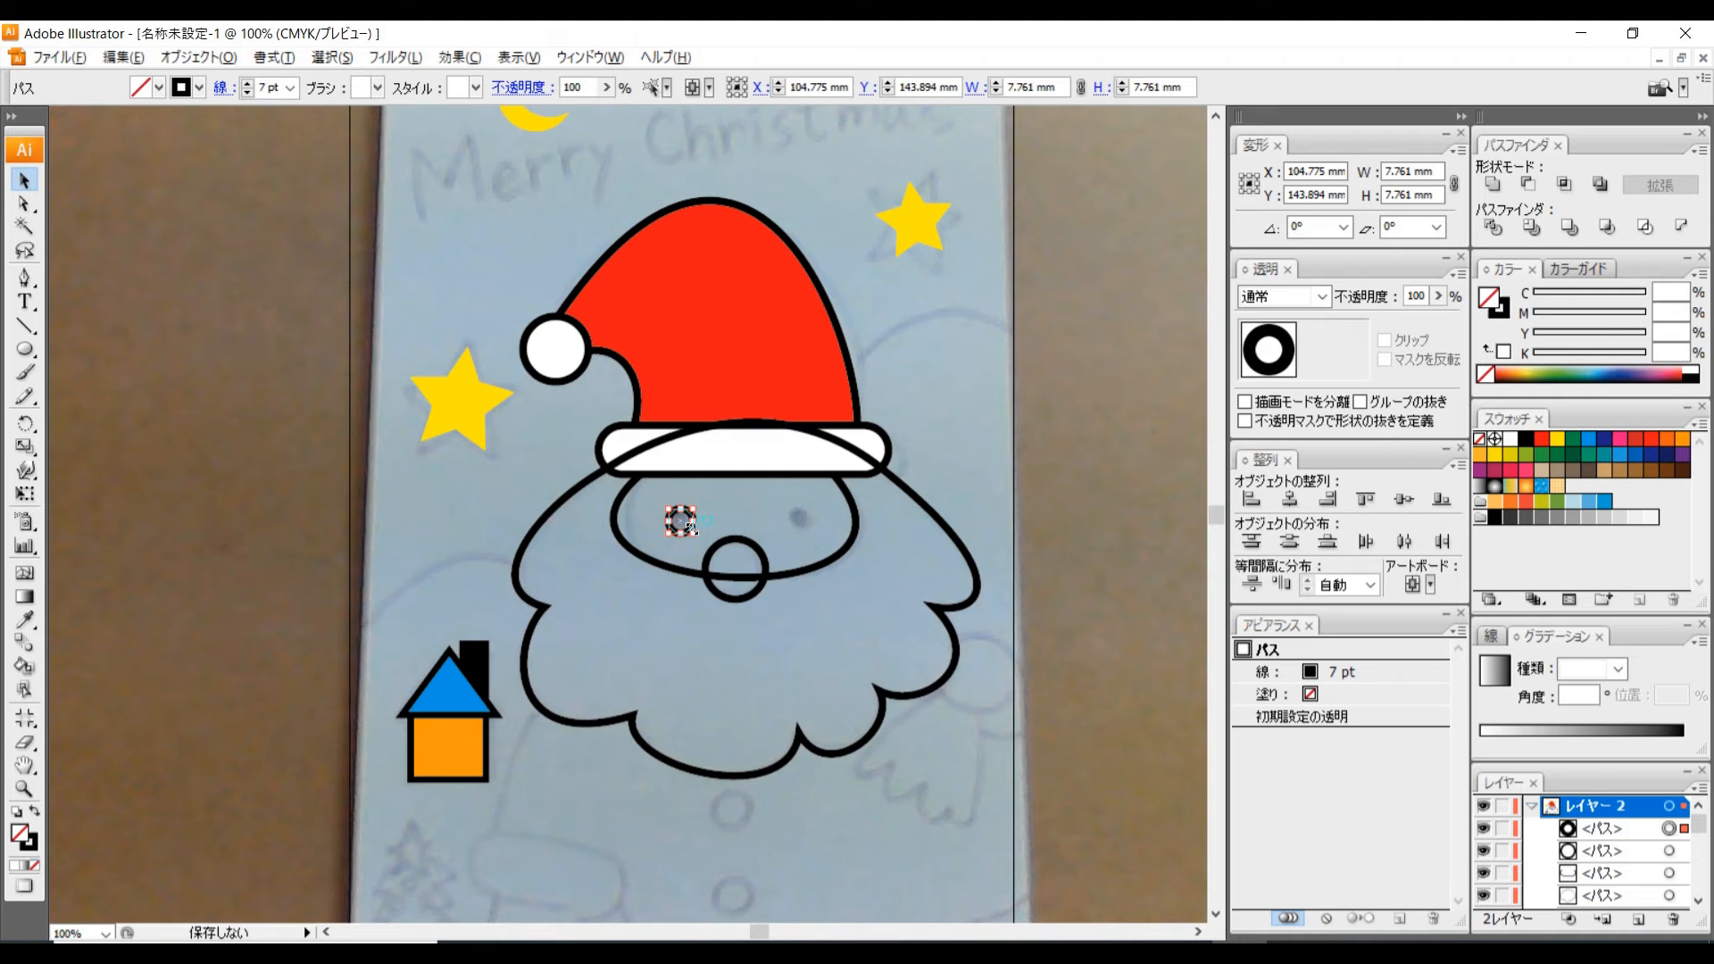
left_click_drag(692, 533, 806, 529)
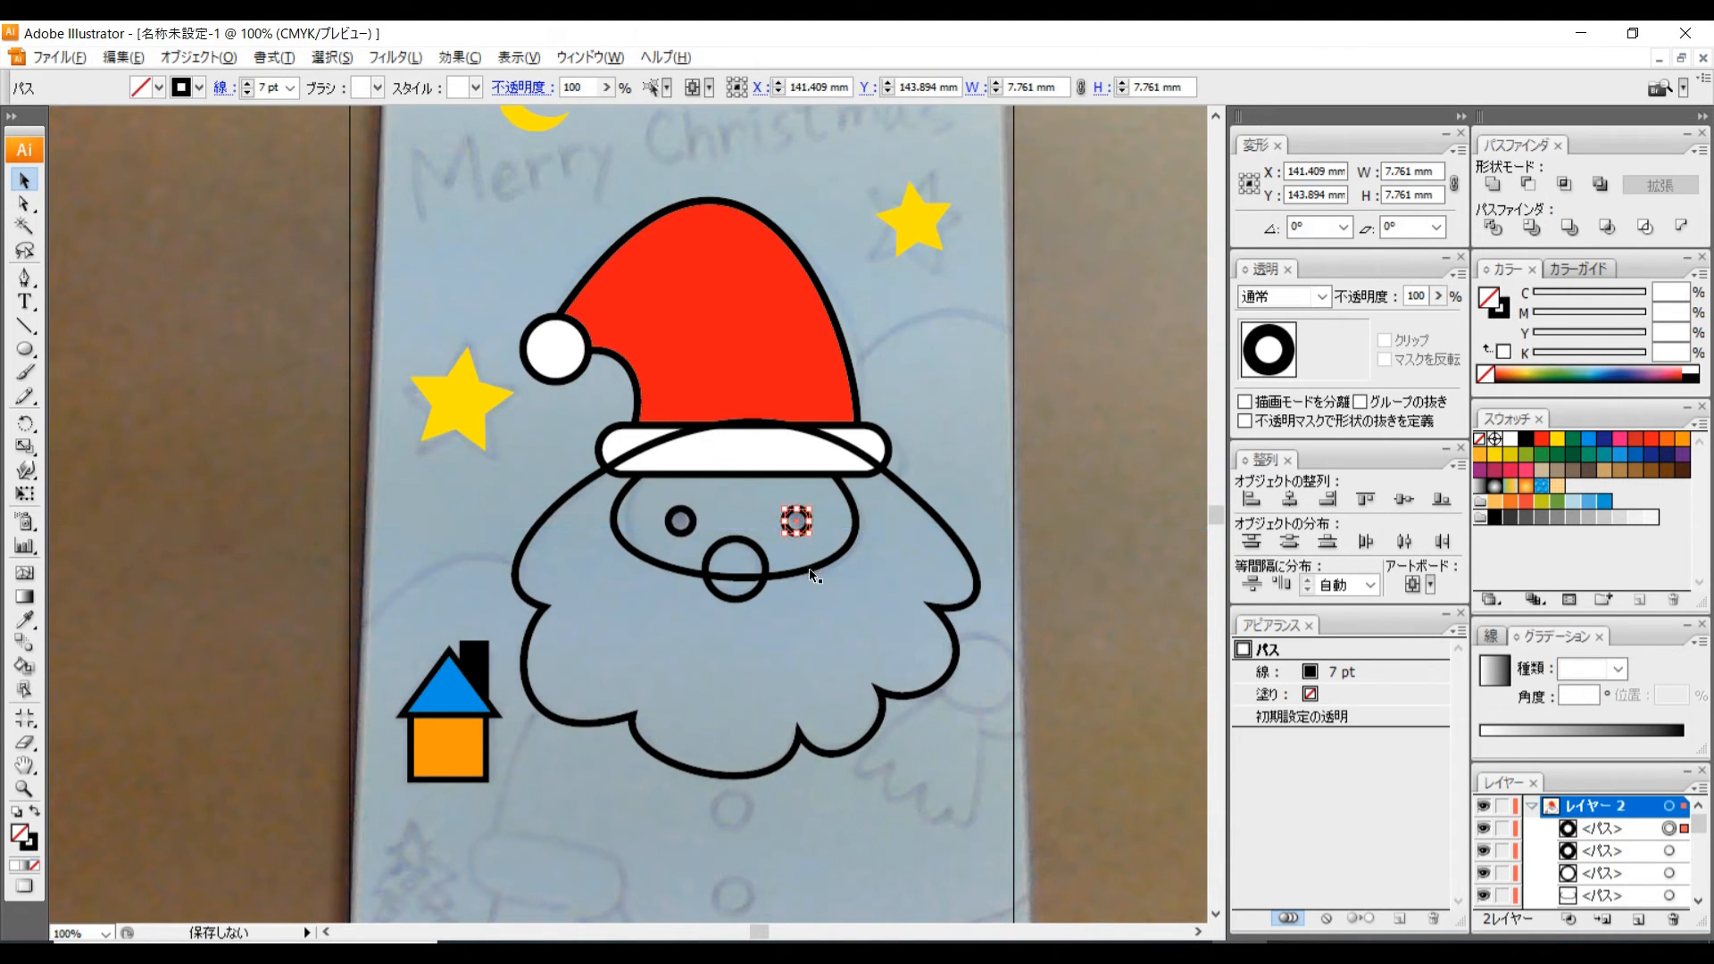
Fill both eye circles with black.
left_click(157, 87)
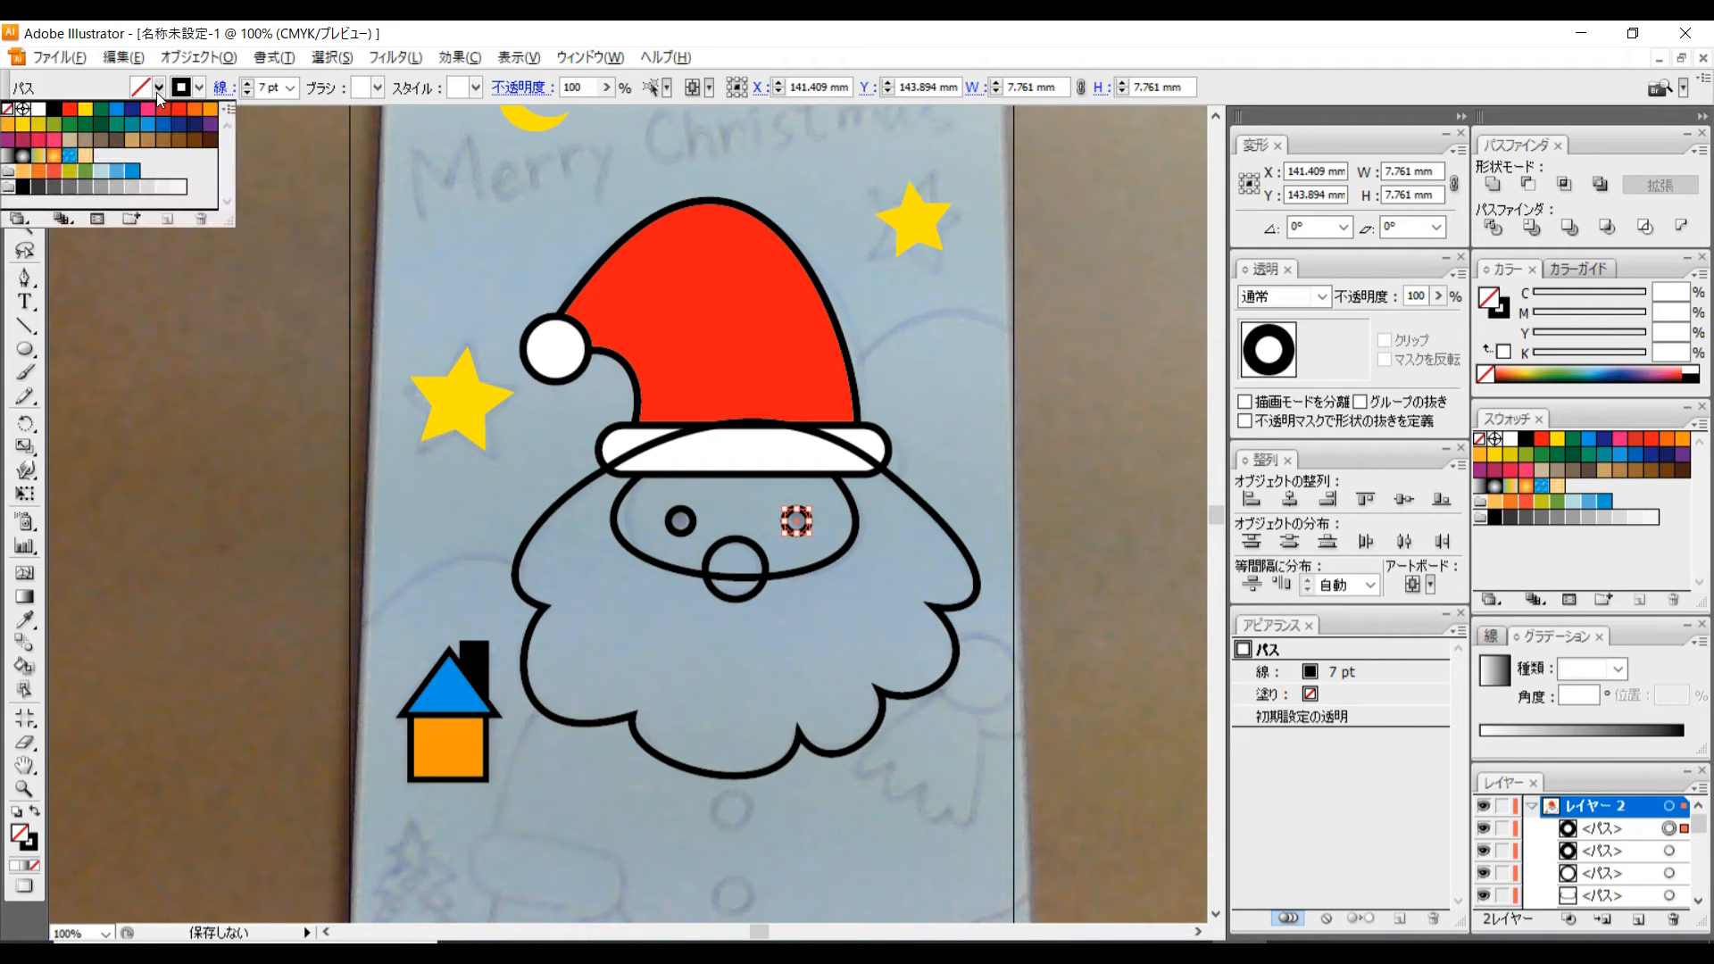
left_click(53, 108)
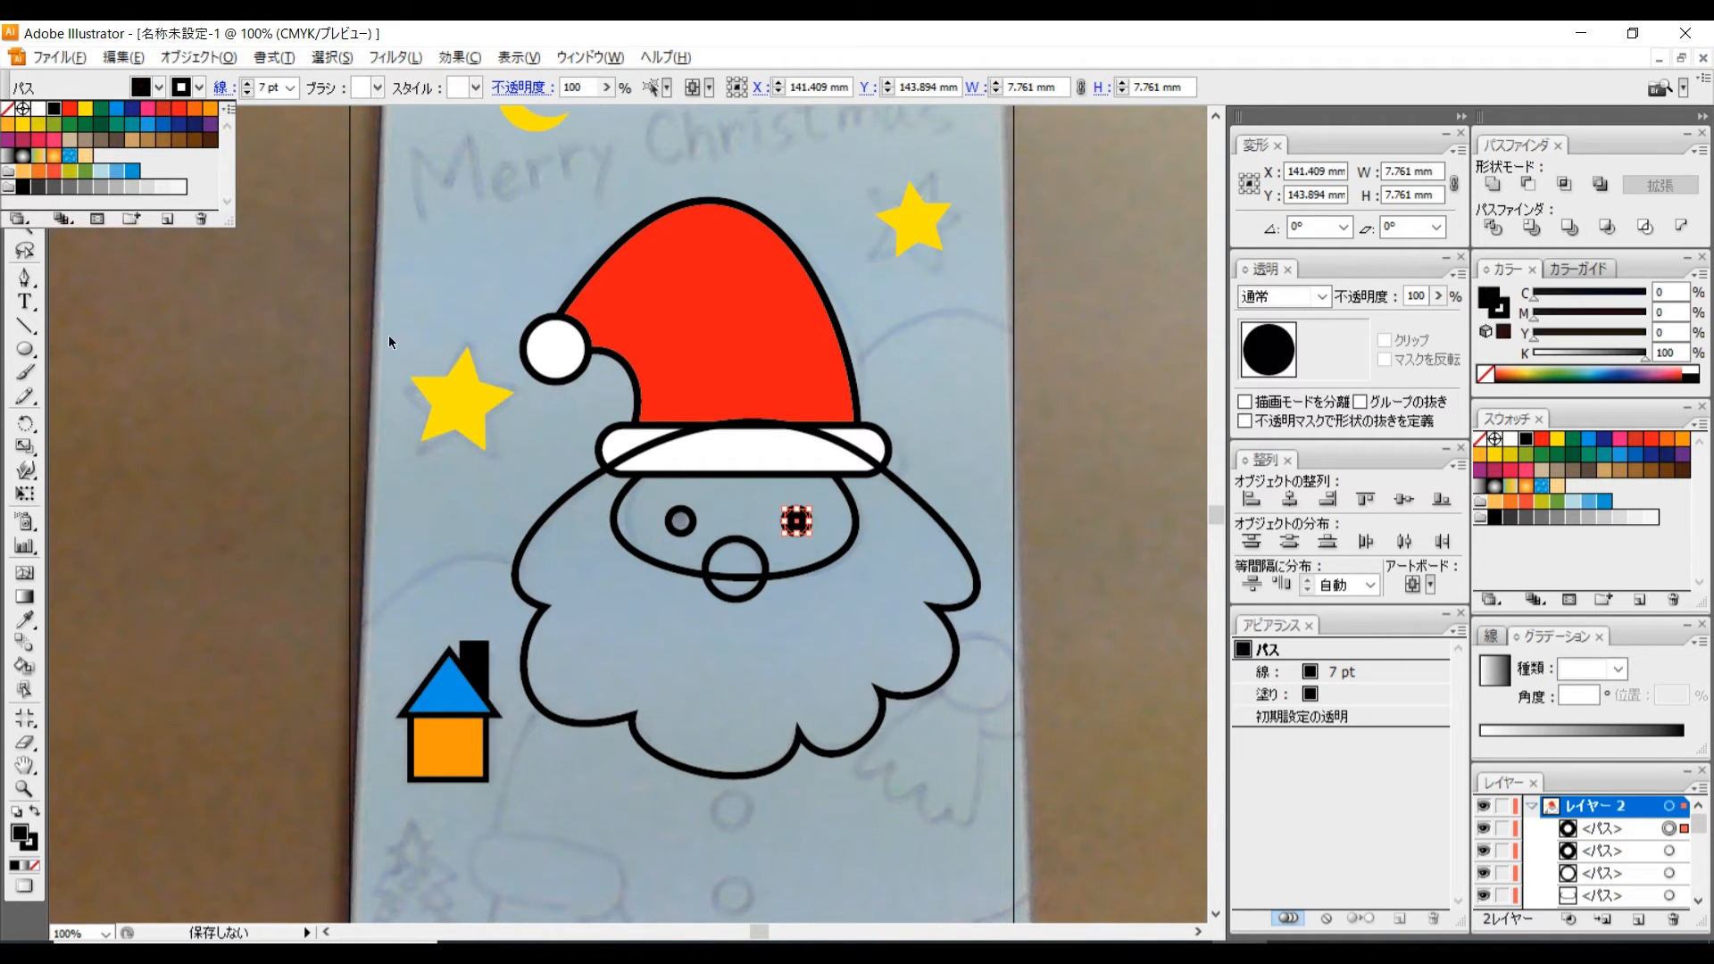
left_click(679, 533)
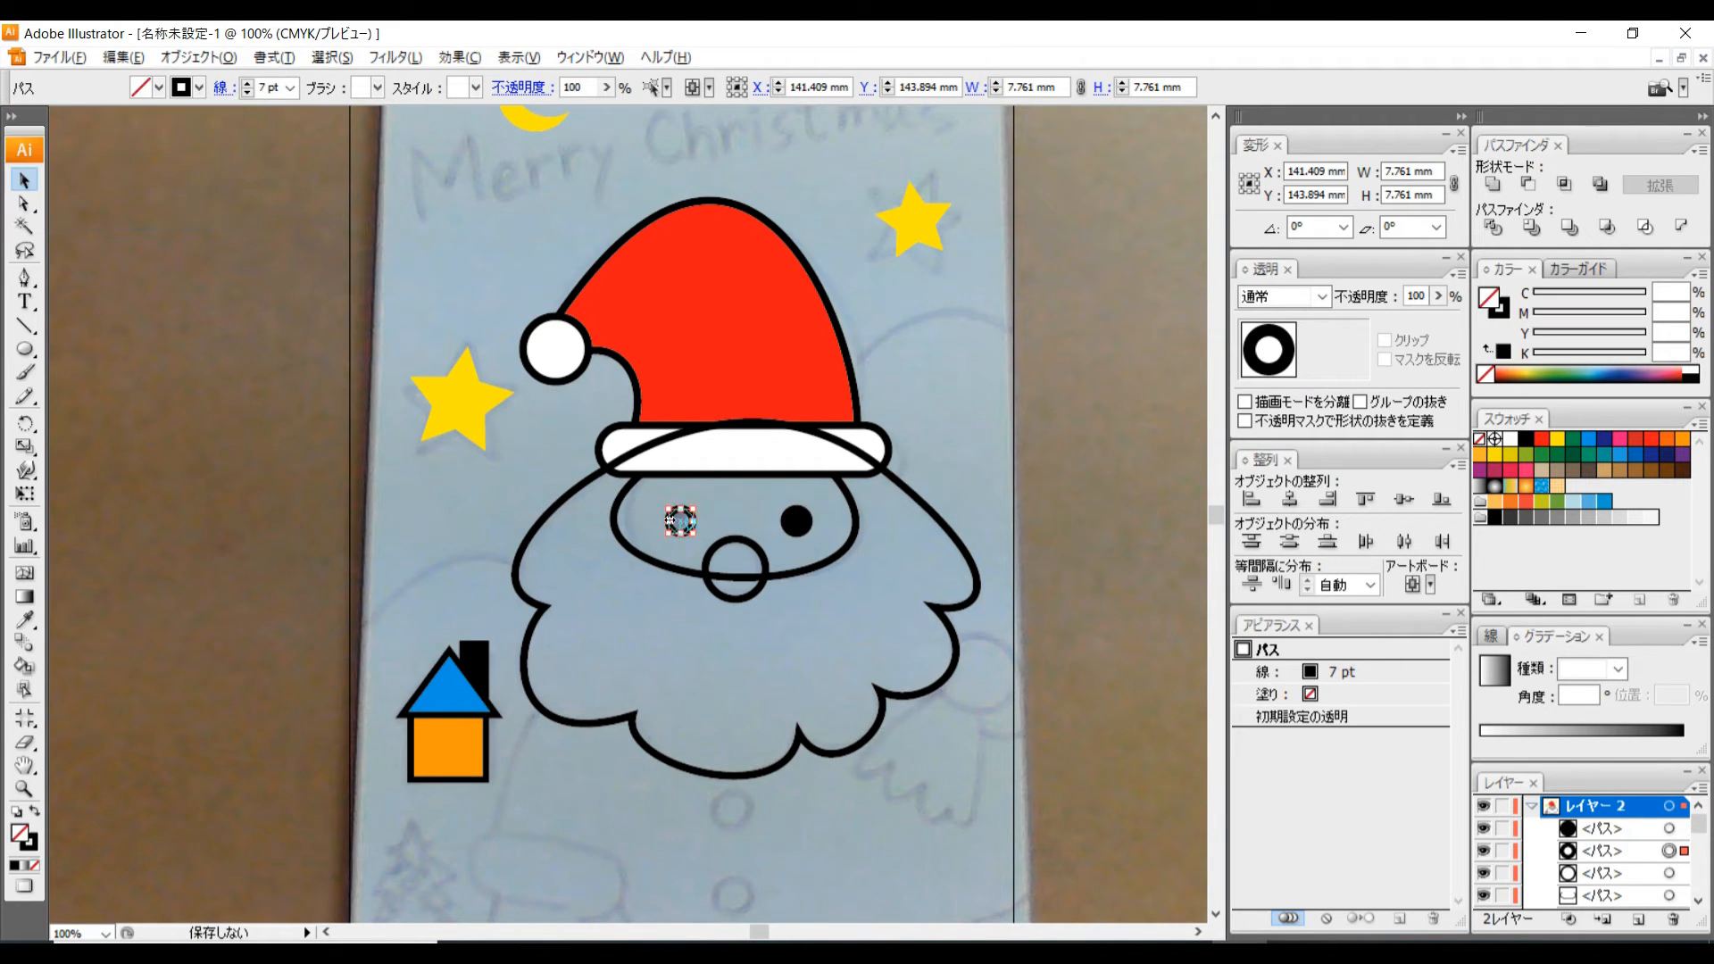
left_click(156, 88)
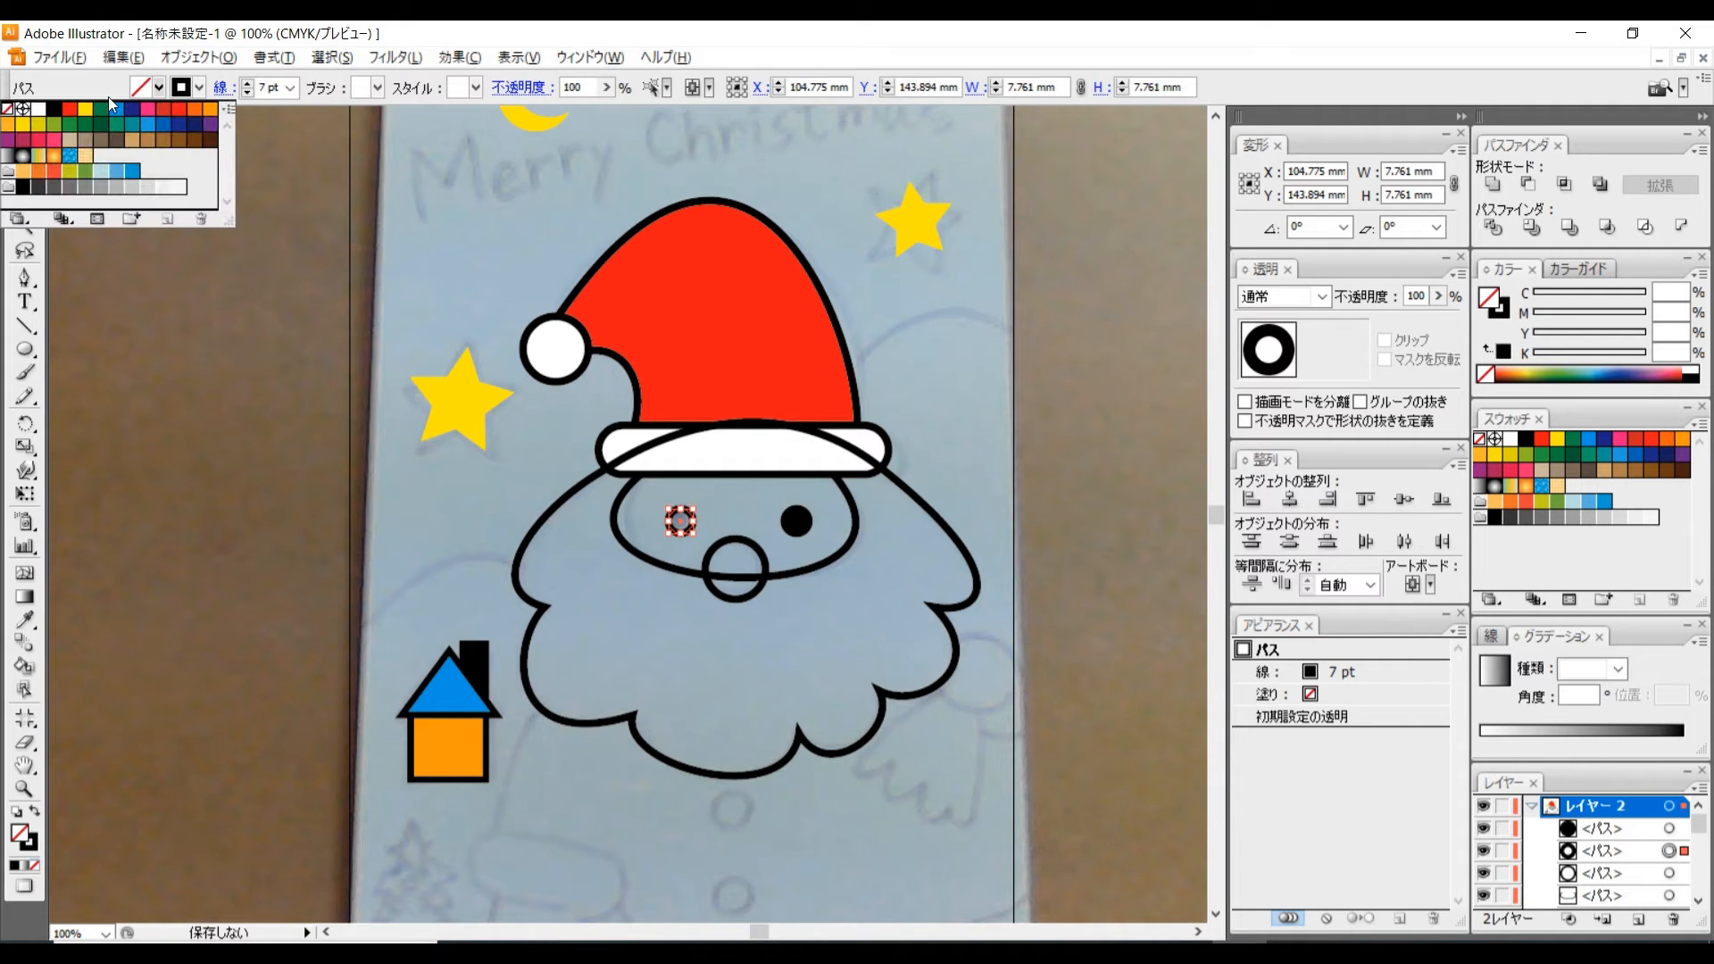
left_click(54, 108)
Fill the nose circle with orange.
left_click(738, 540)
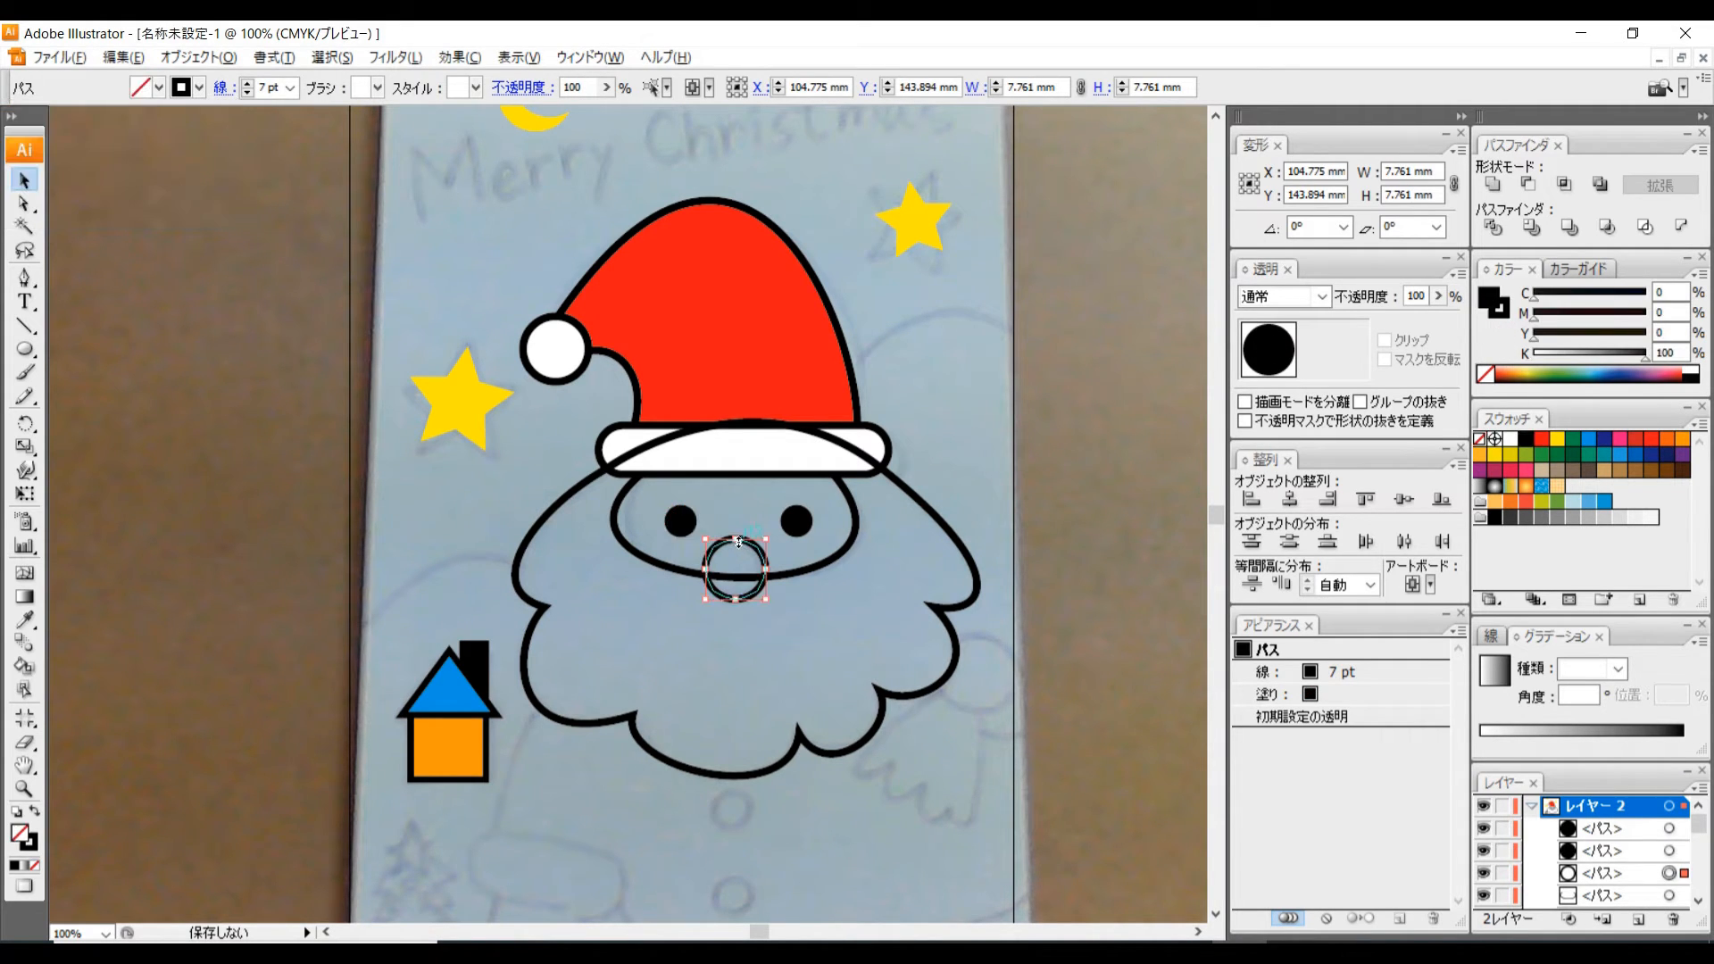
left_click(159, 88)
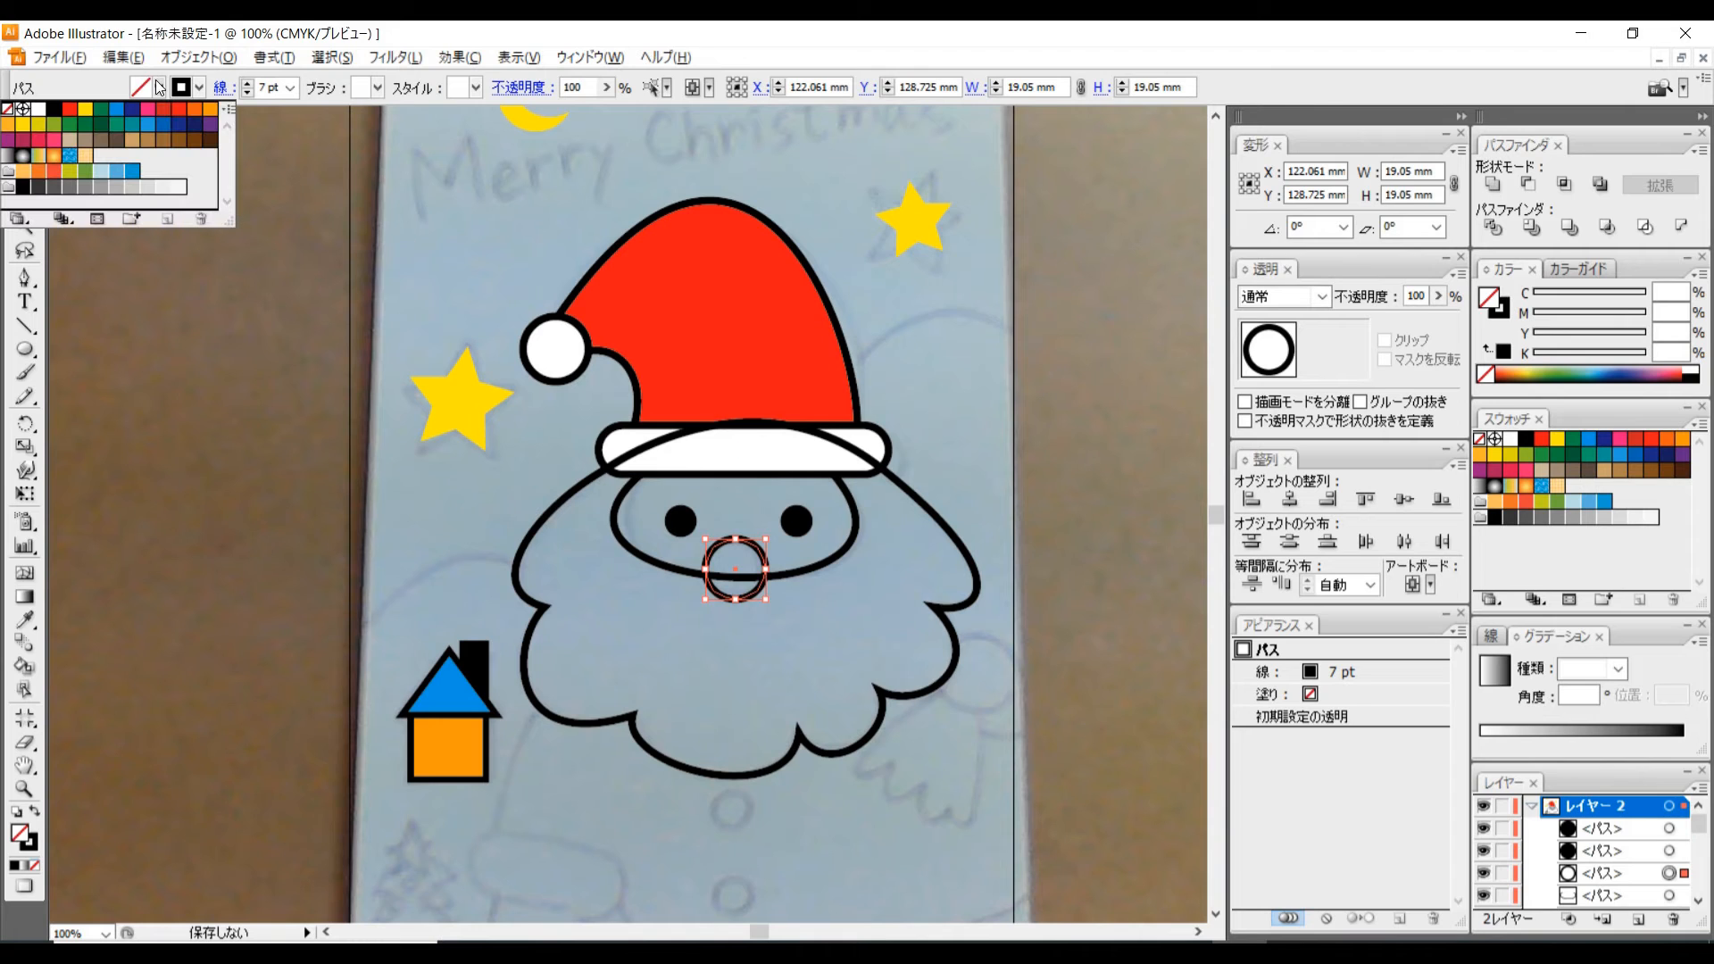
left_click(214, 114)
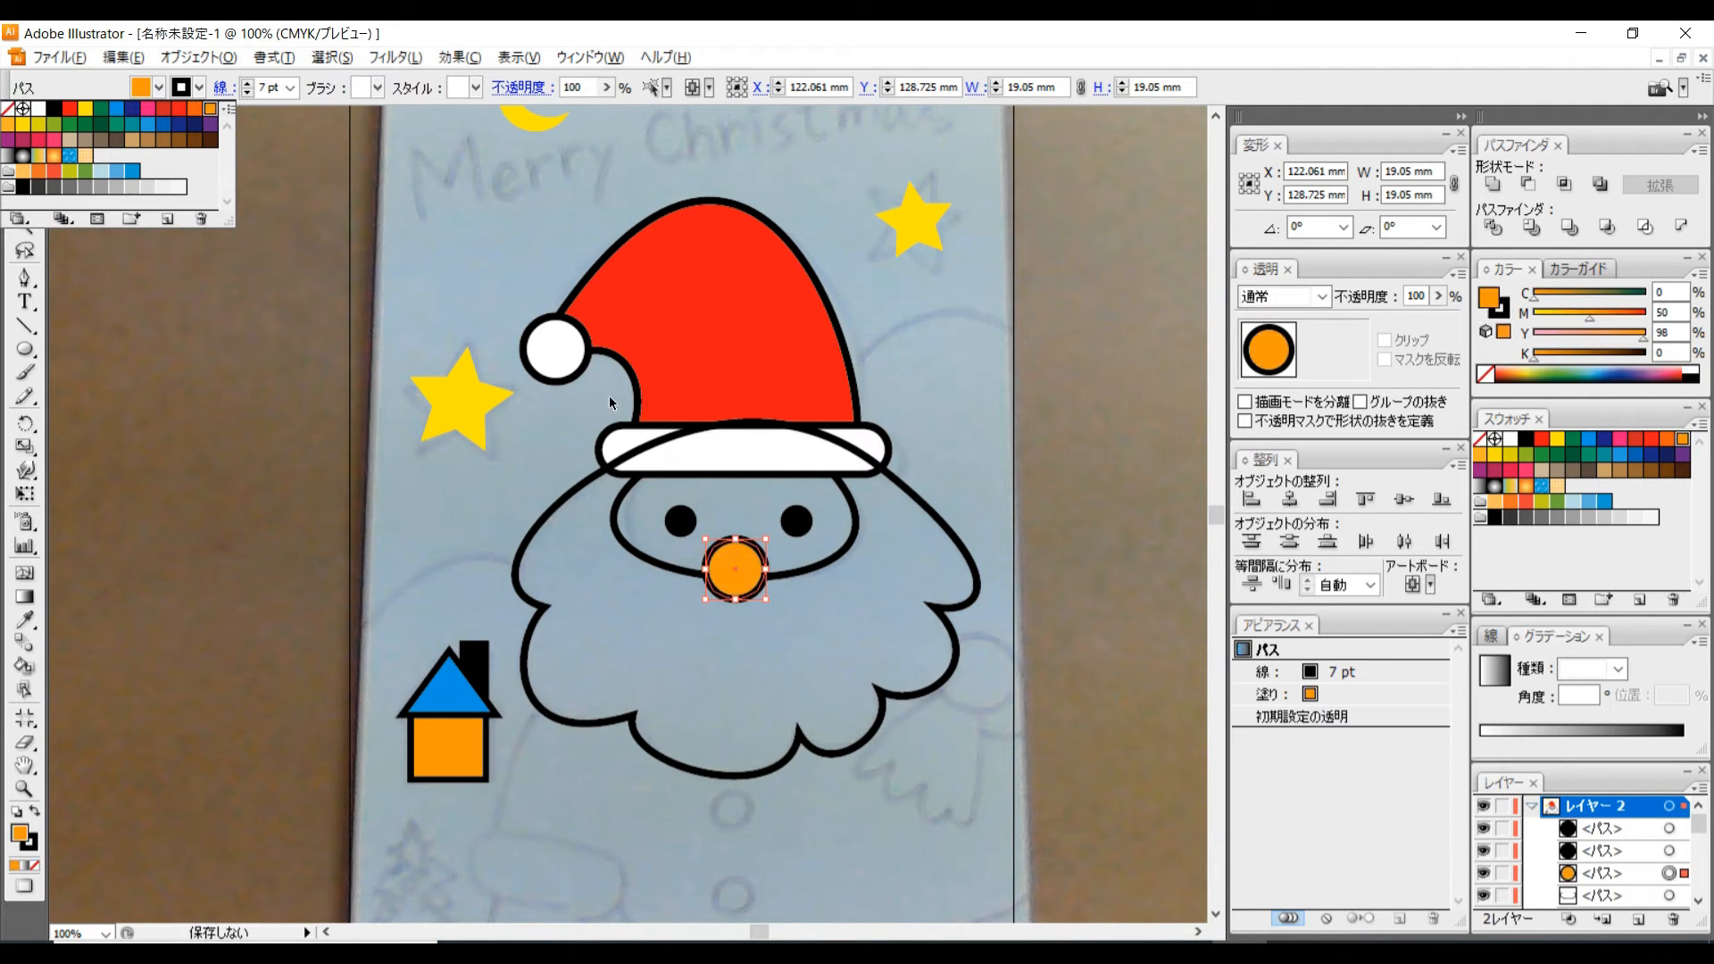
Fill the face shape with orange.
left_click(635, 533)
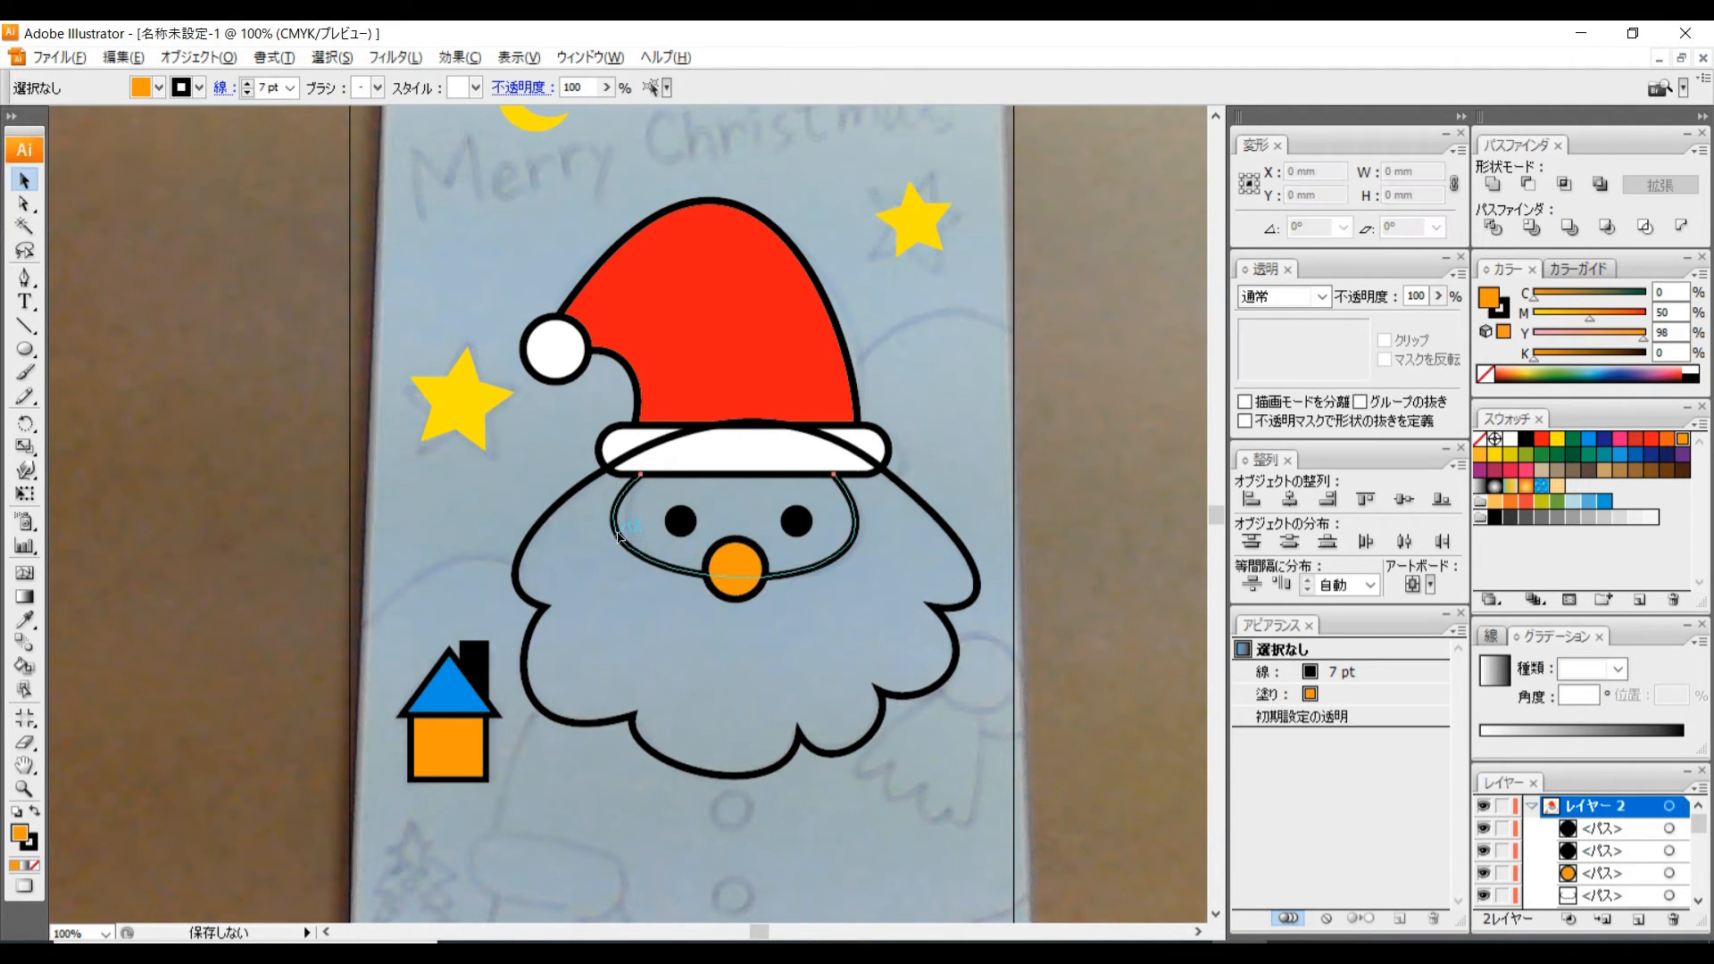
left_click(619, 535)
left_click(159, 87)
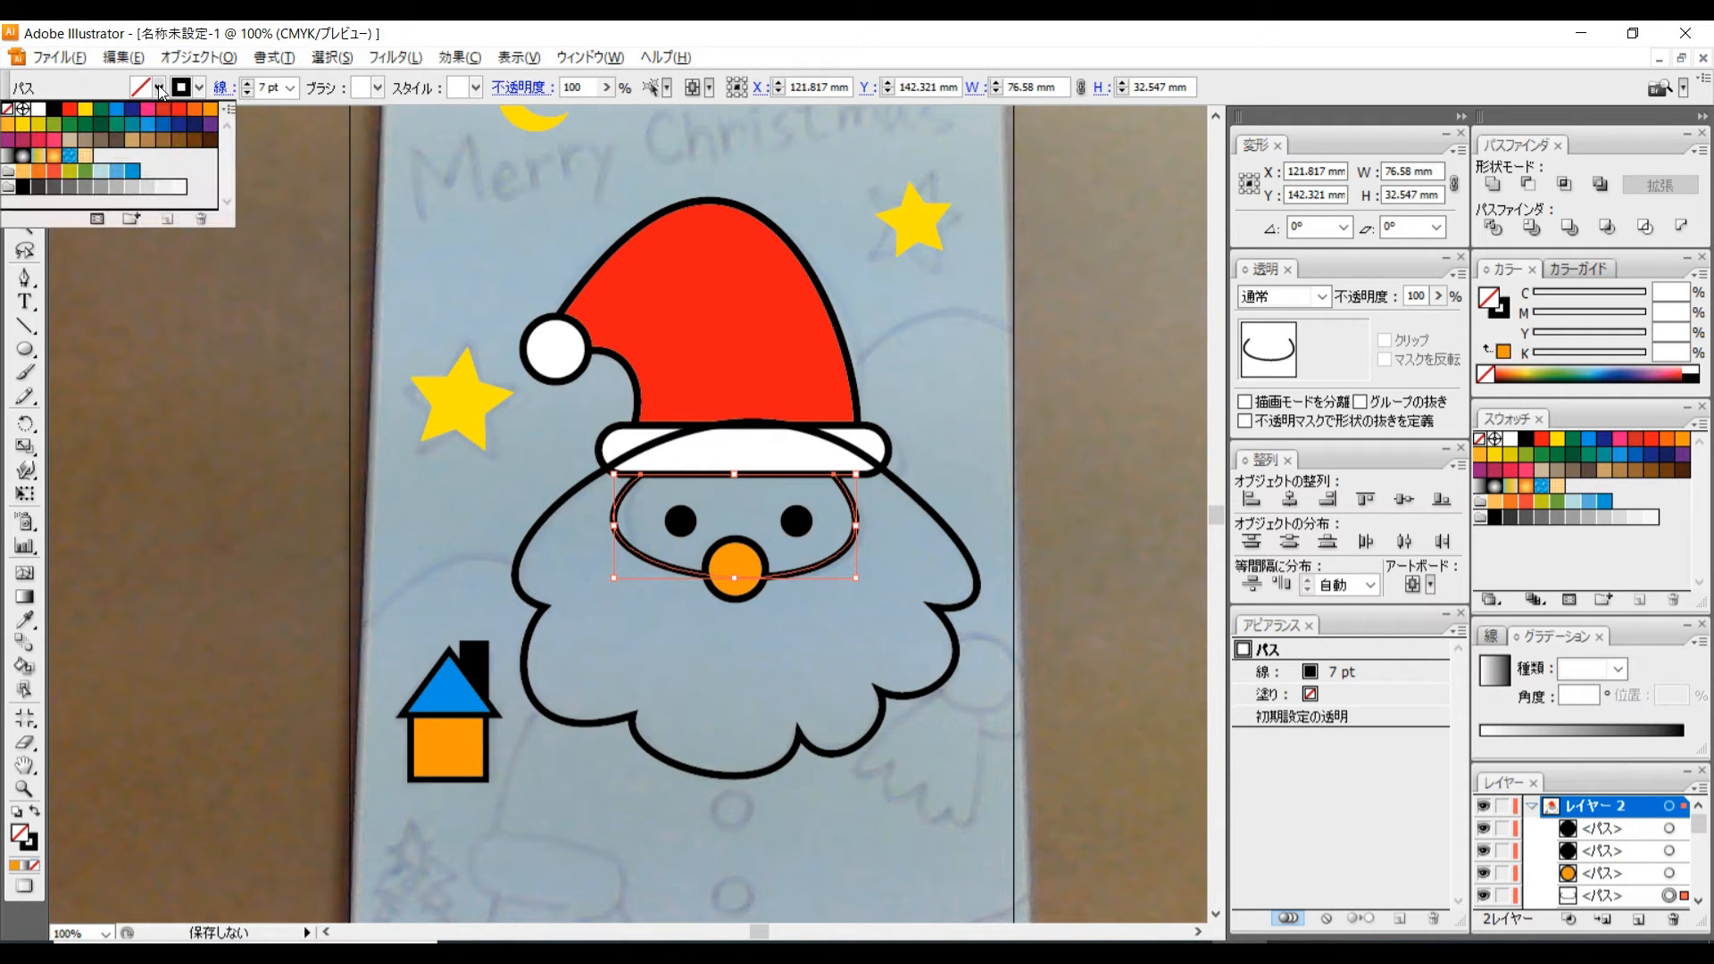
left_click(211, 109)
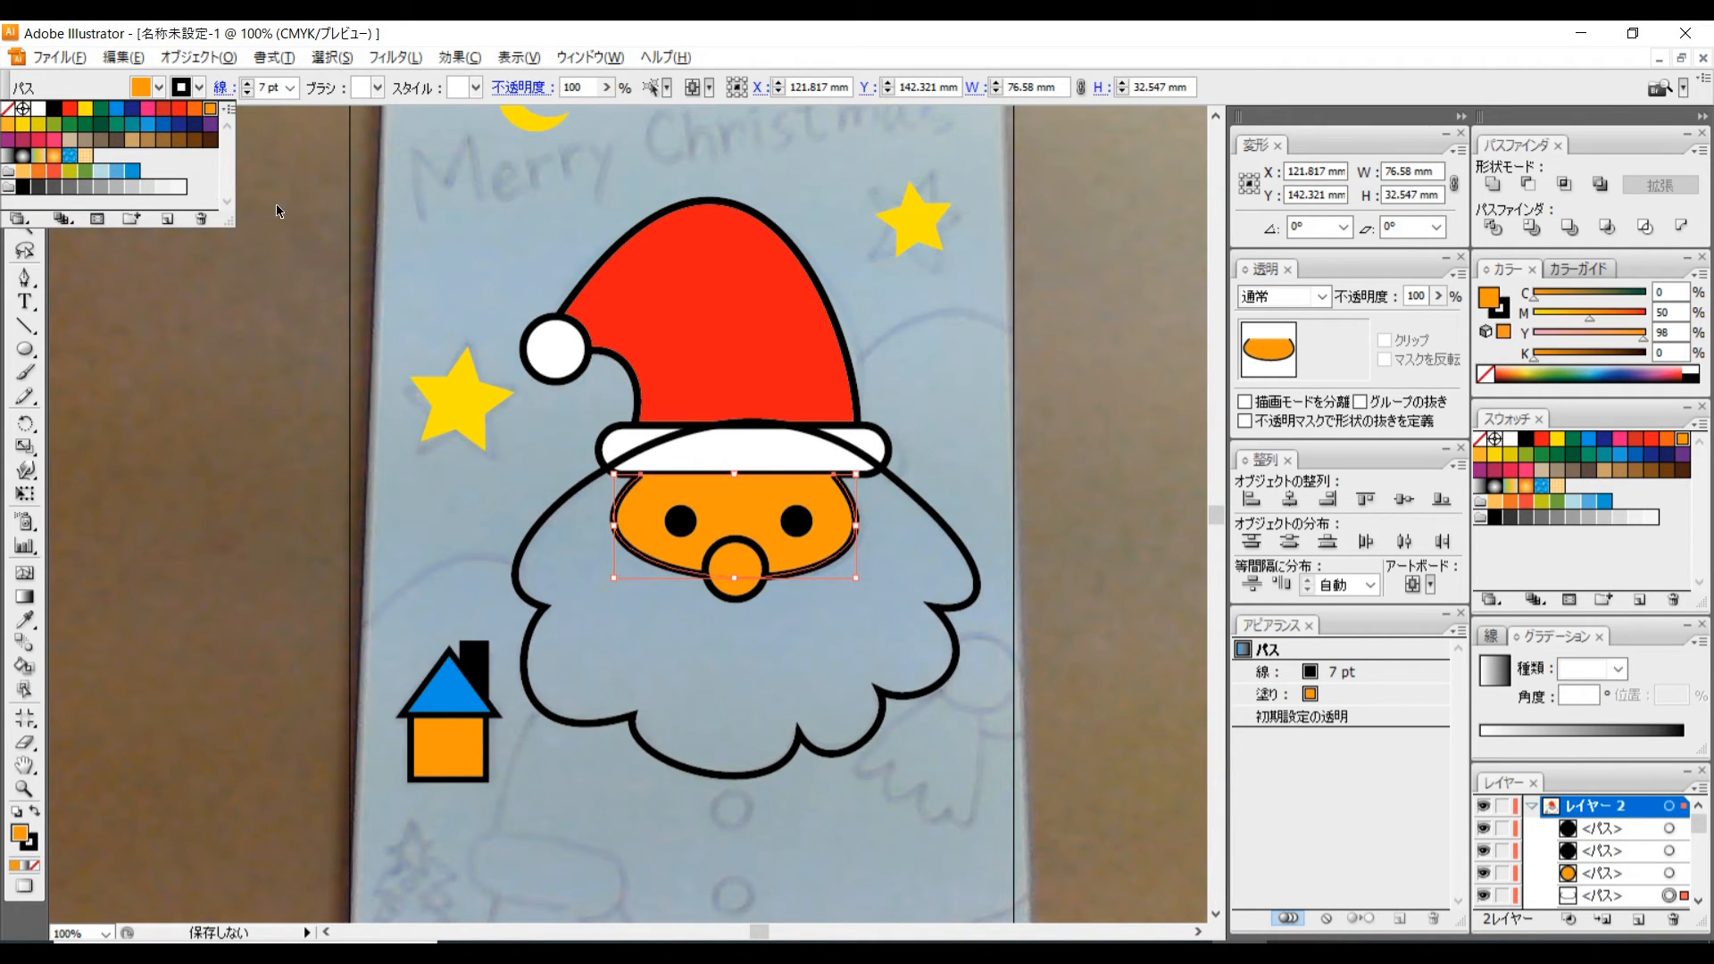
Fill the beard shape with white.
left_click(589, 594)
left_click(533, 532)
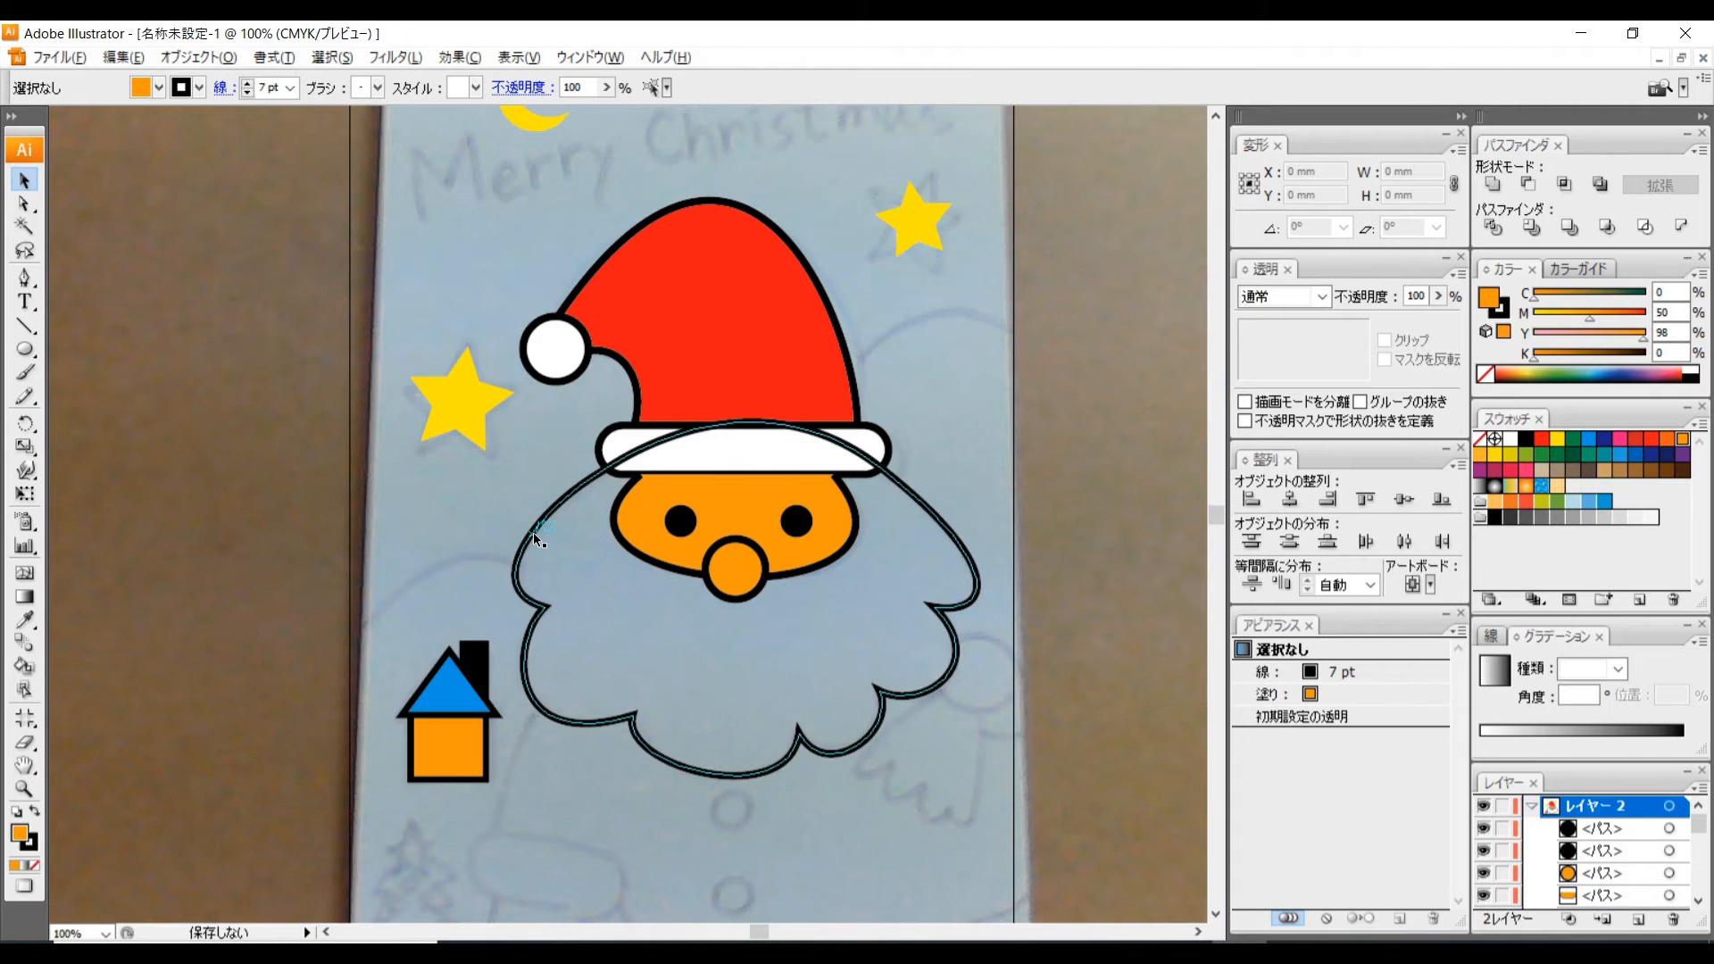
left_click(159, 87)
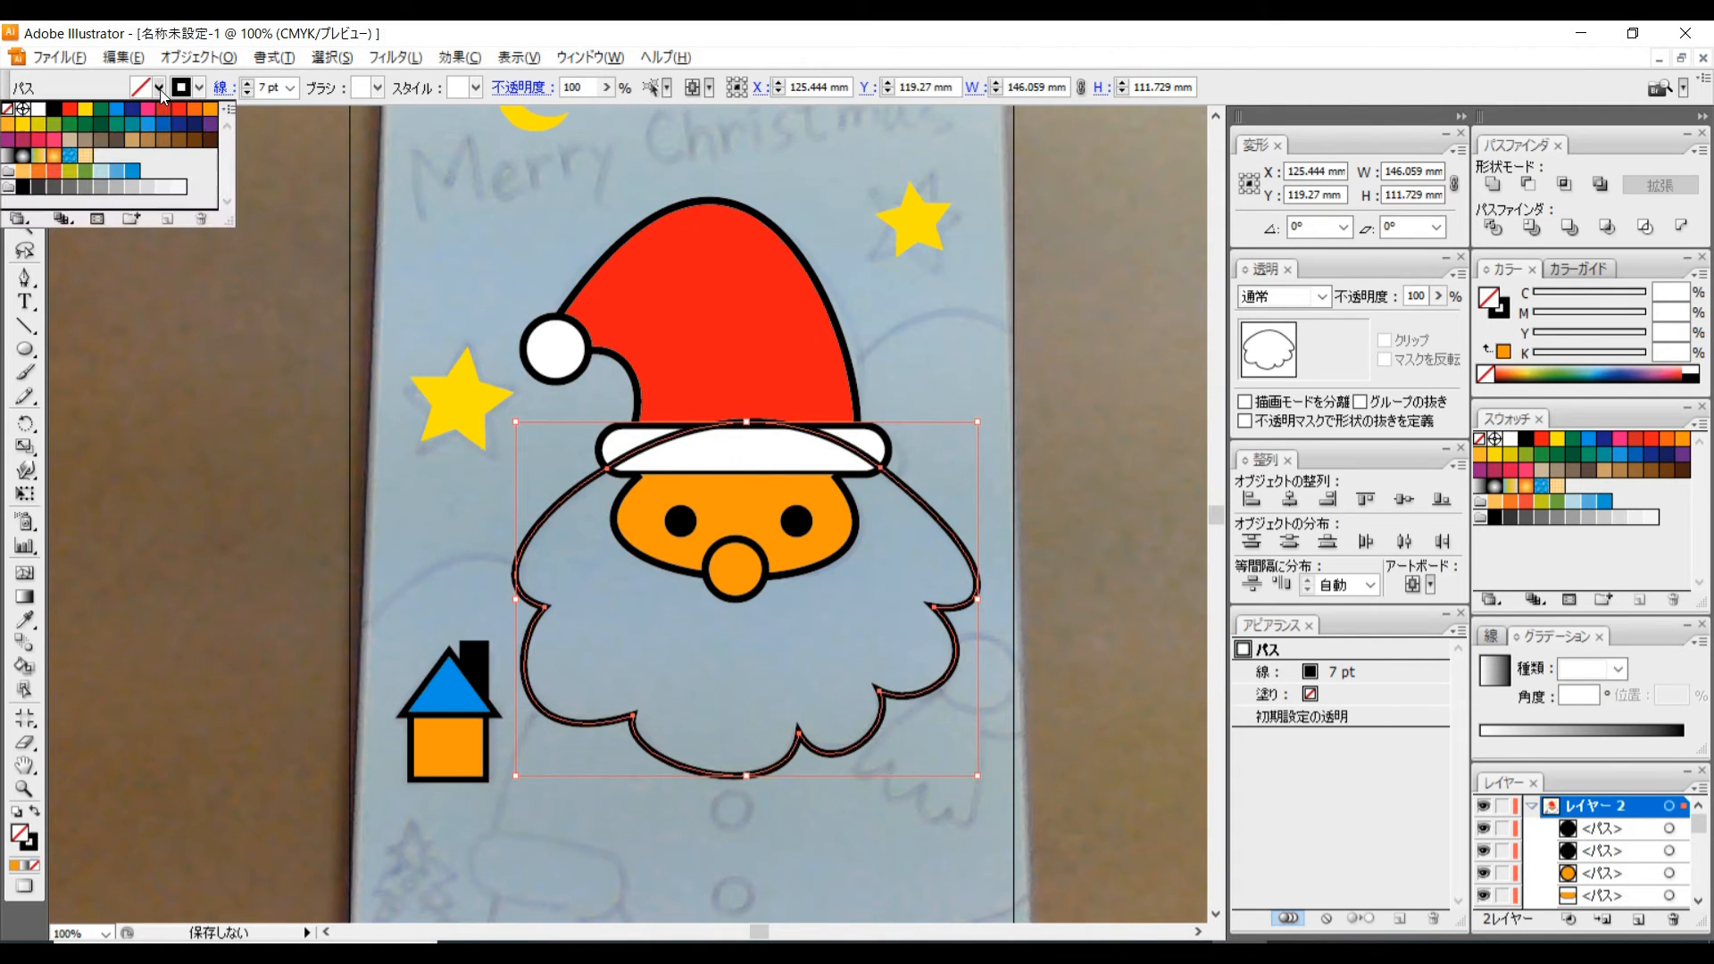
left_click(38, 109)
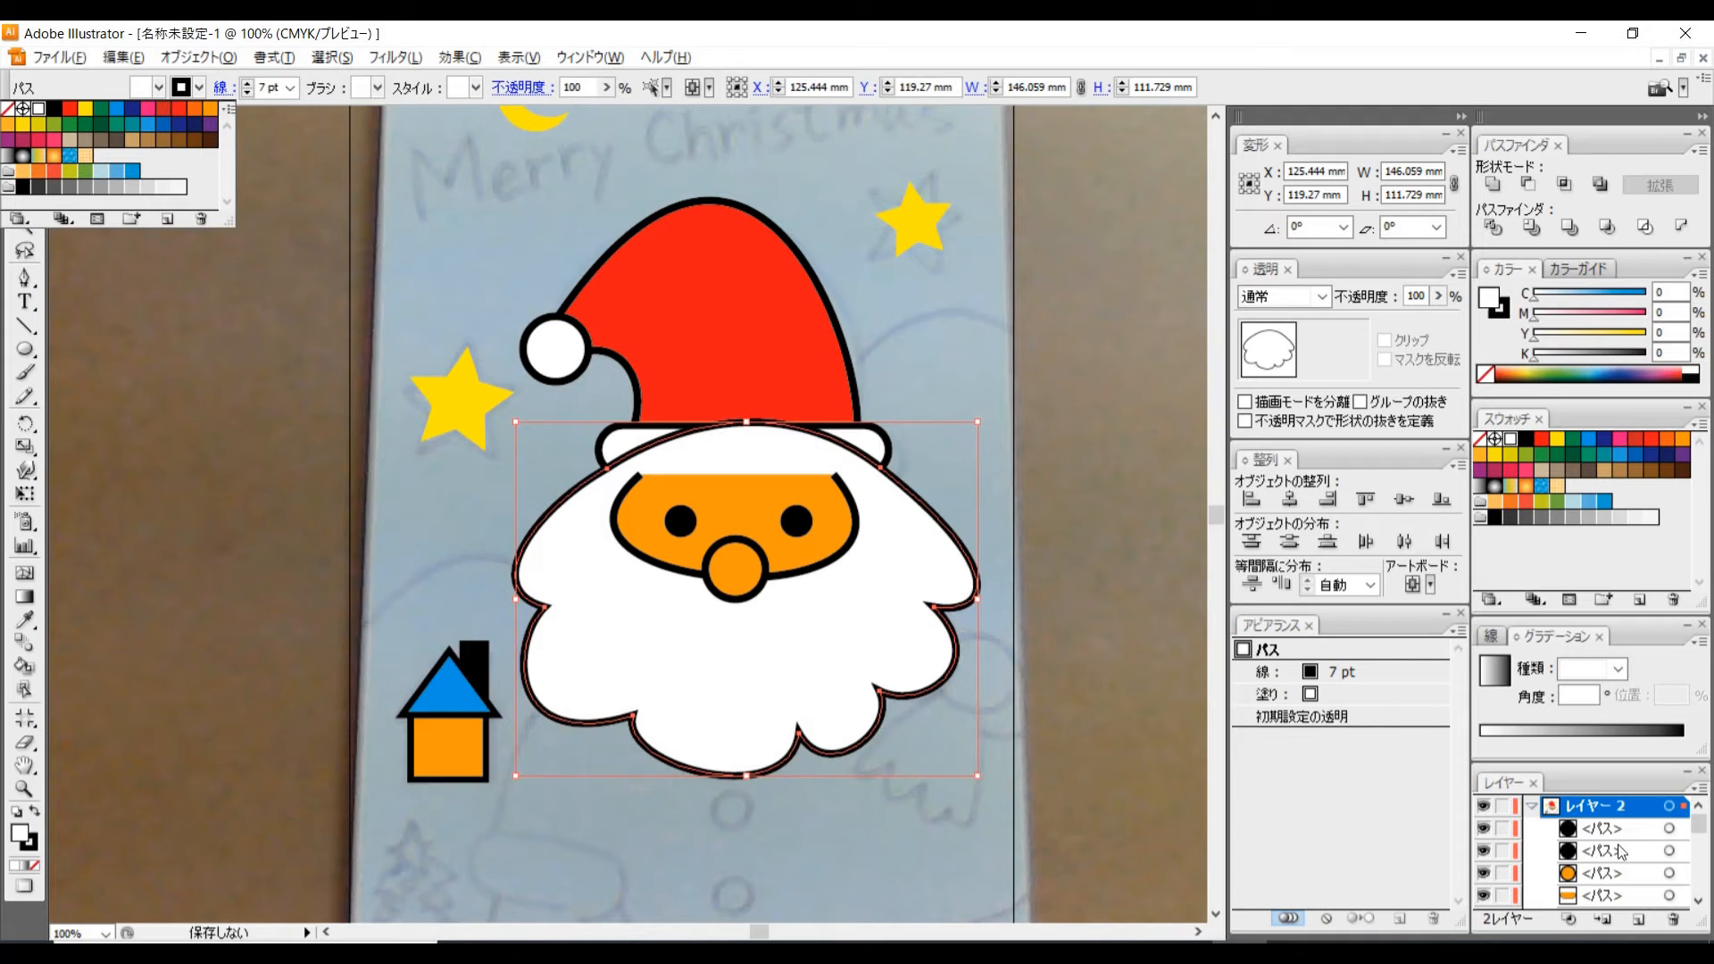
Identify the beard path in Layer 2 by toggling its visibility and move it below the house's chimney path in the stacking order.
left_click(1688, 626)
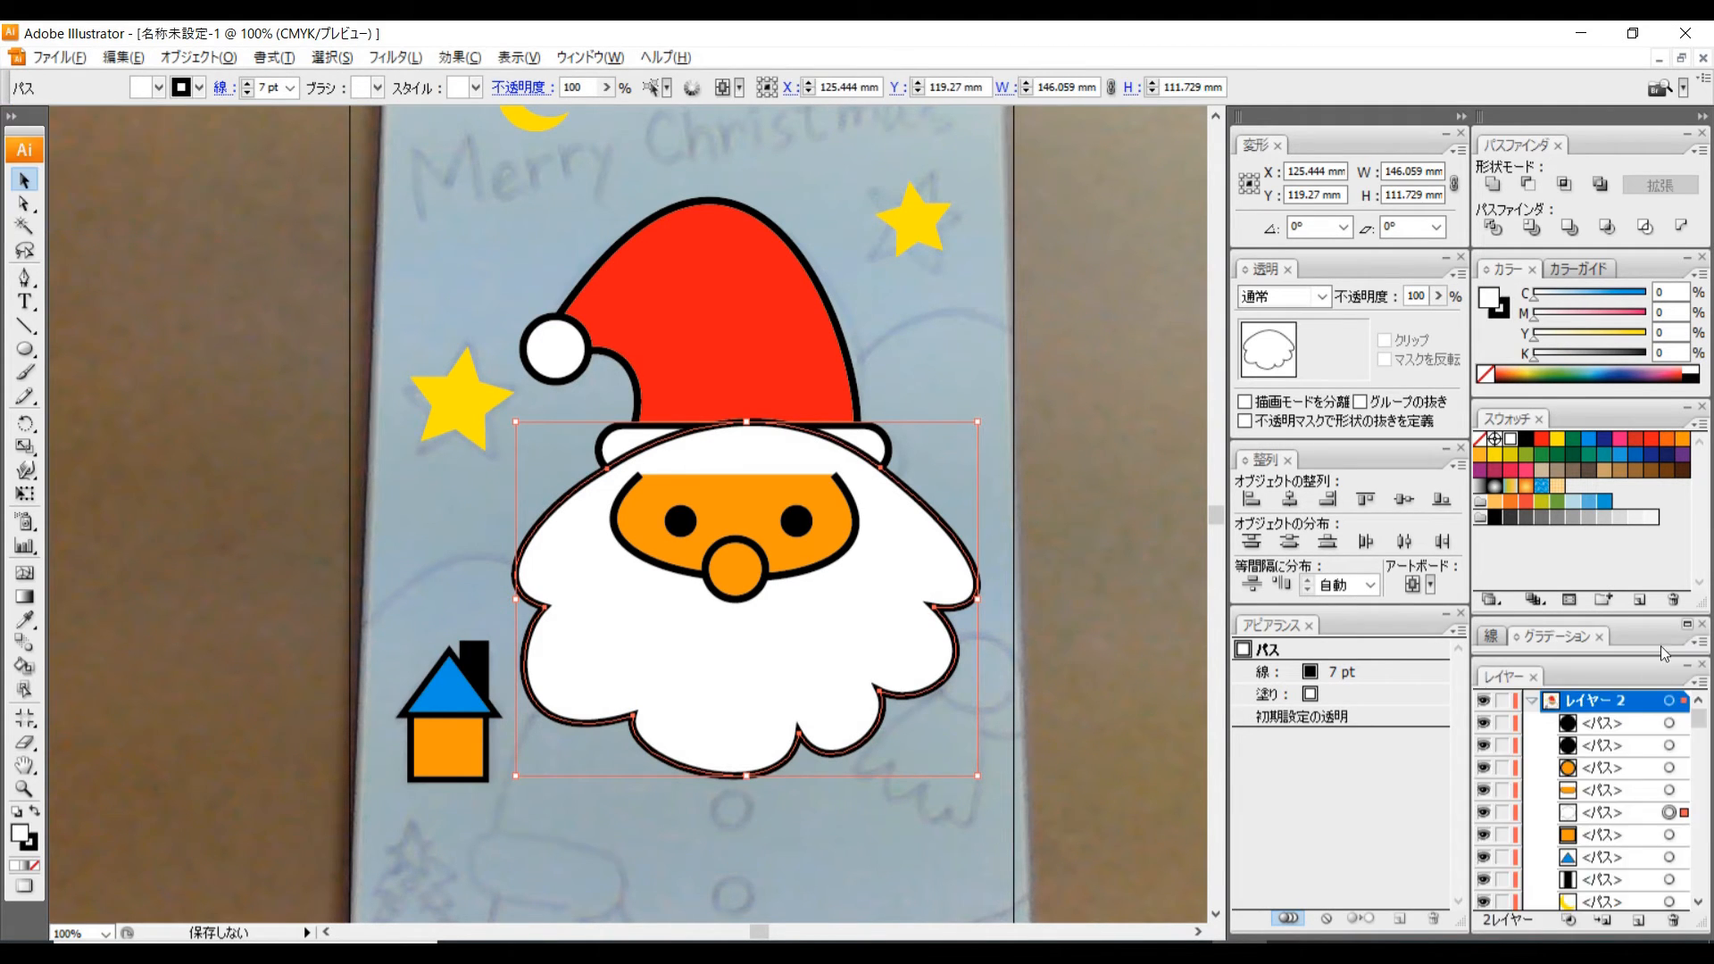
left_click(1484, 814)
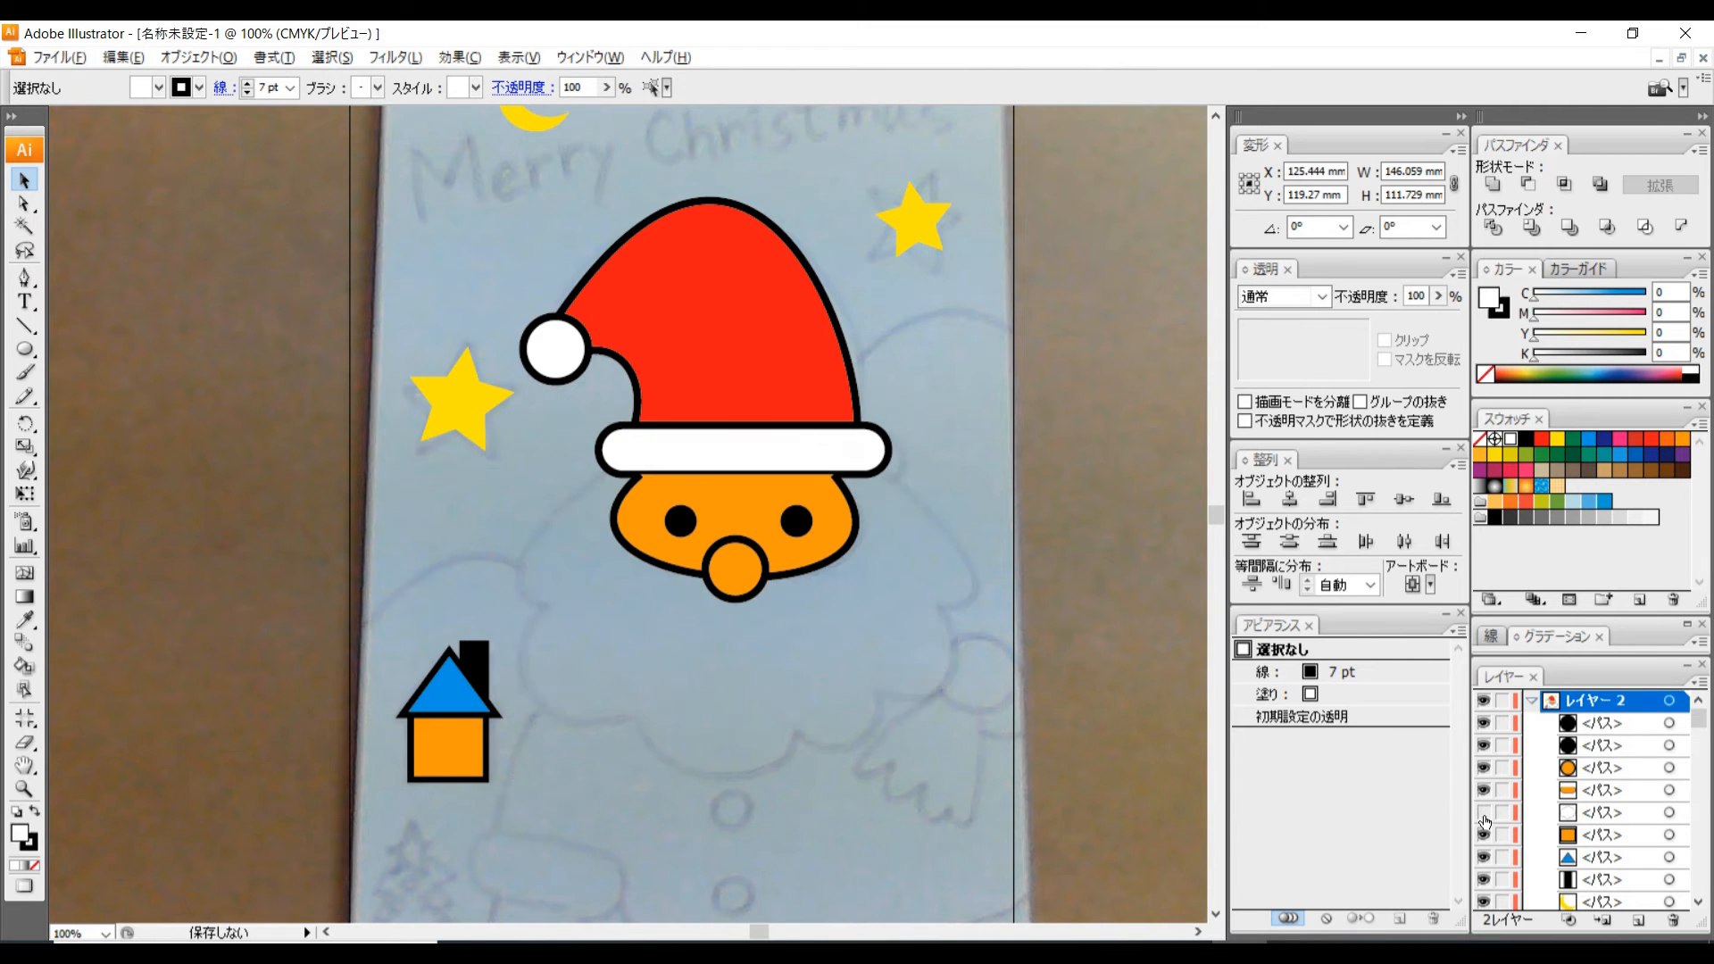
left_click(1483, 816)
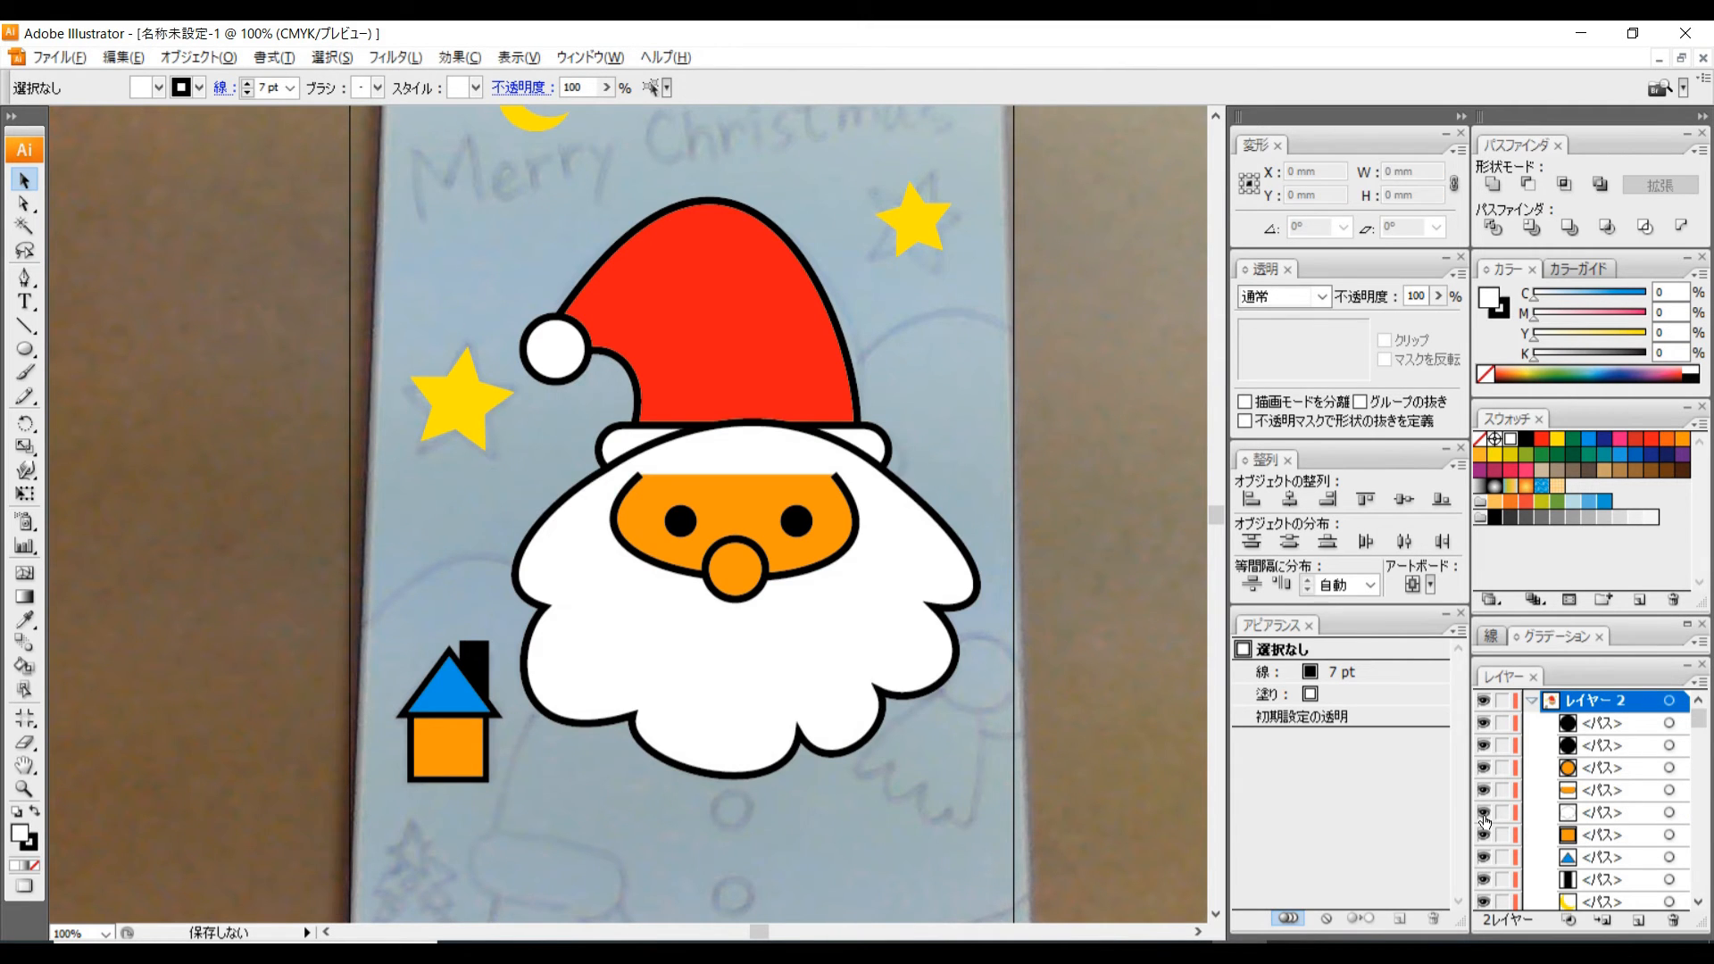
left_click(1642, 815)
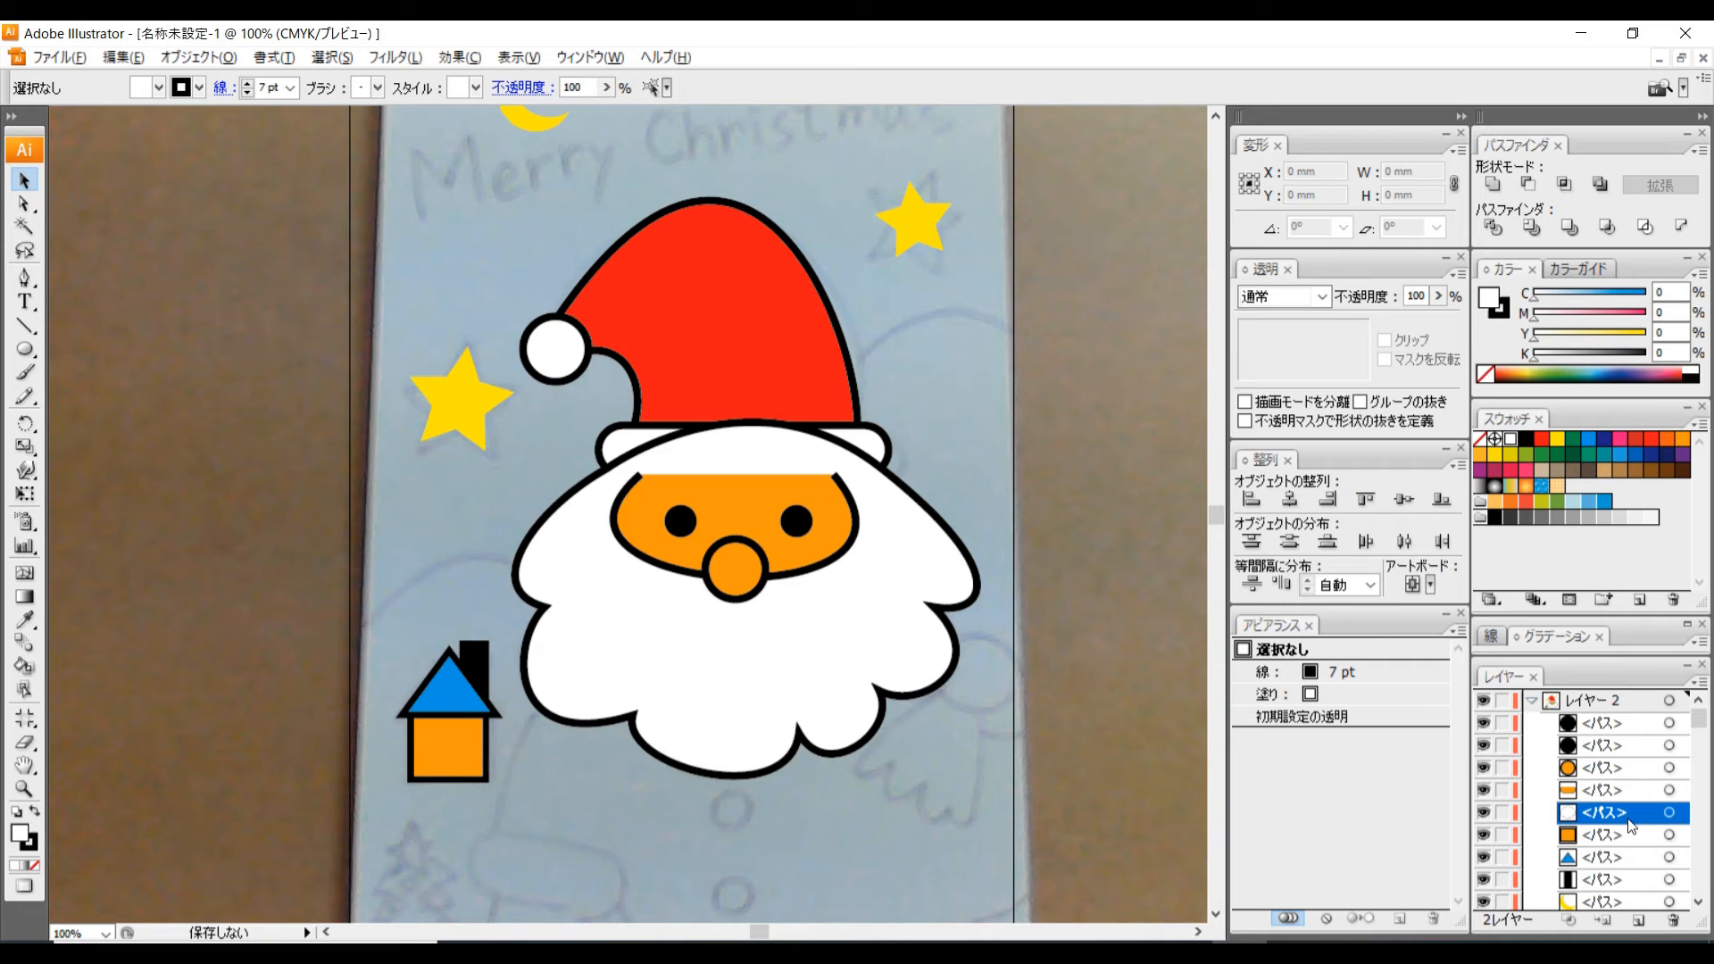
left_click(1483, 834)
left_click(1483, 835)
left_click_drag(1644, 921, 1575, 900)
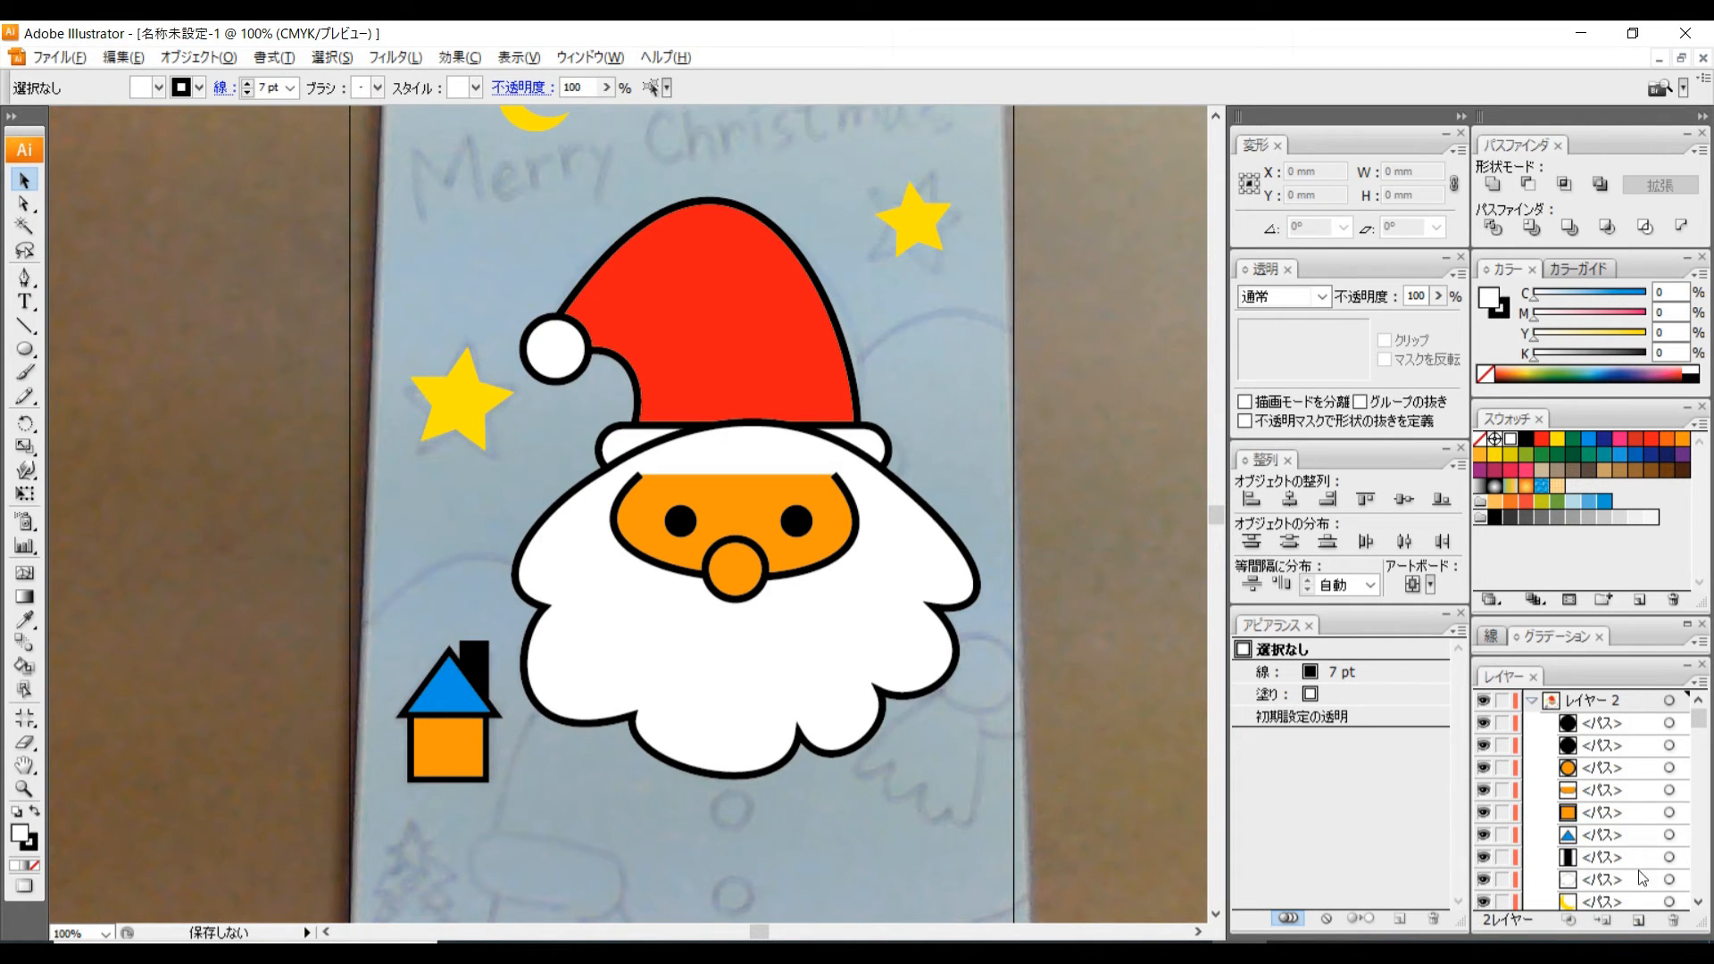
Select the beard path in Layer 2 and move it below the moon and both star paths in the stacking order.
left_click_drag(1698, 723, 1703, 807)
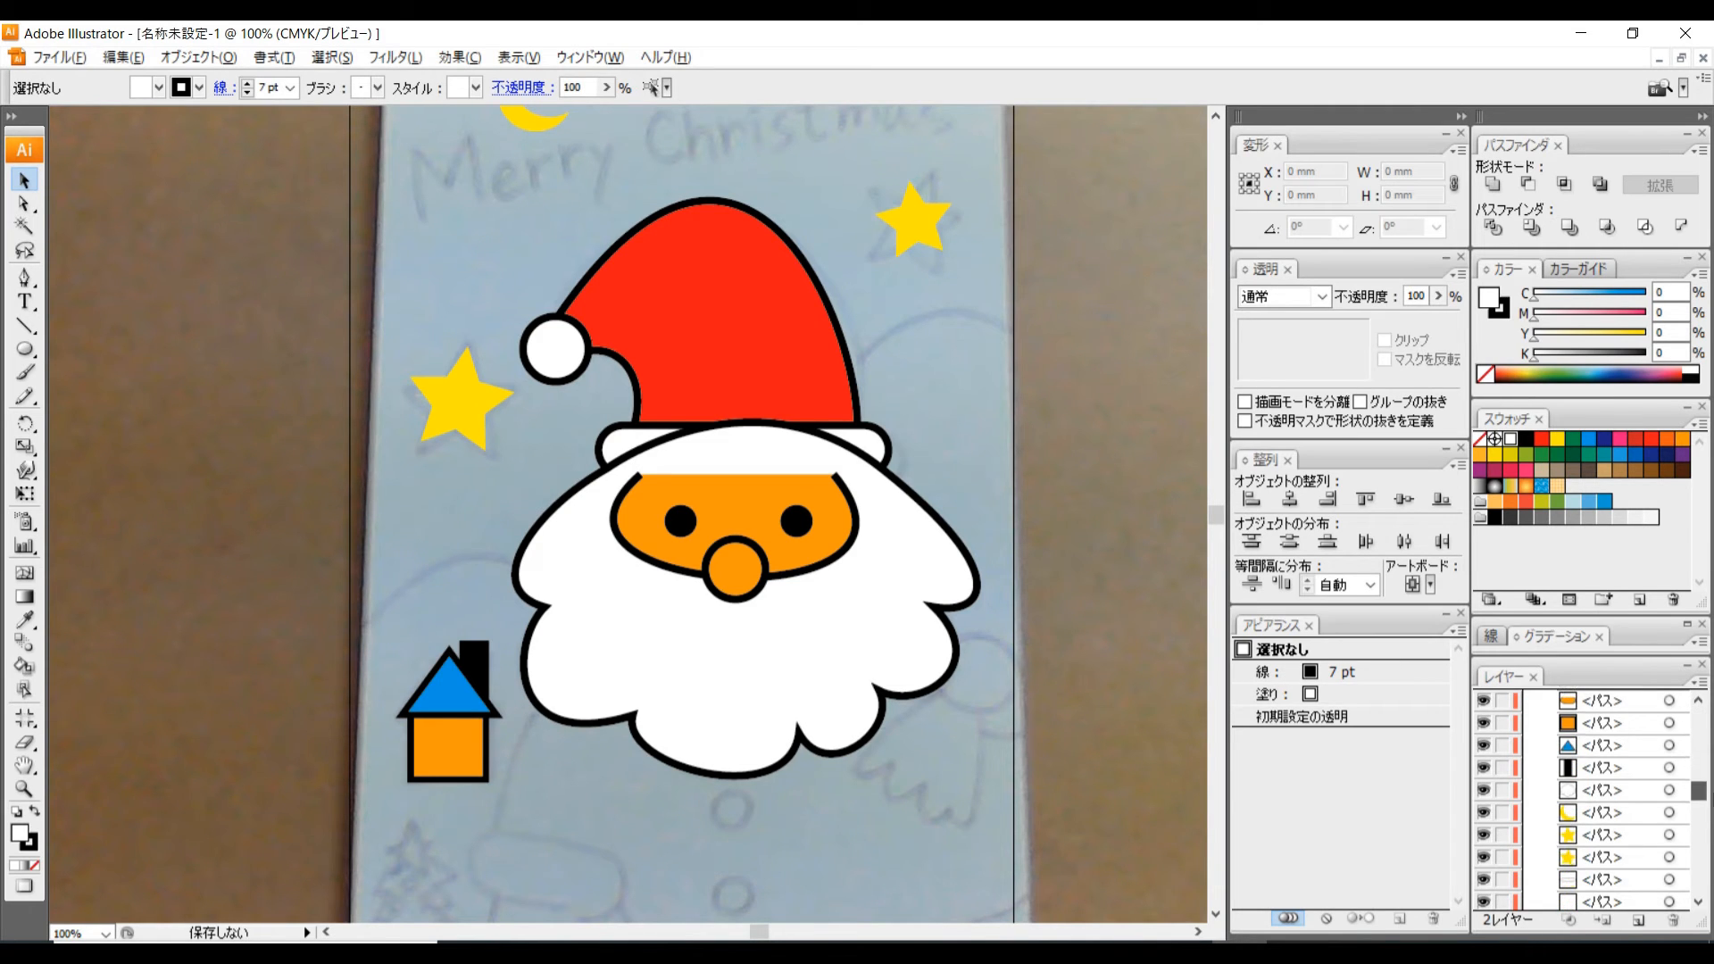
left_click(1484, 791)
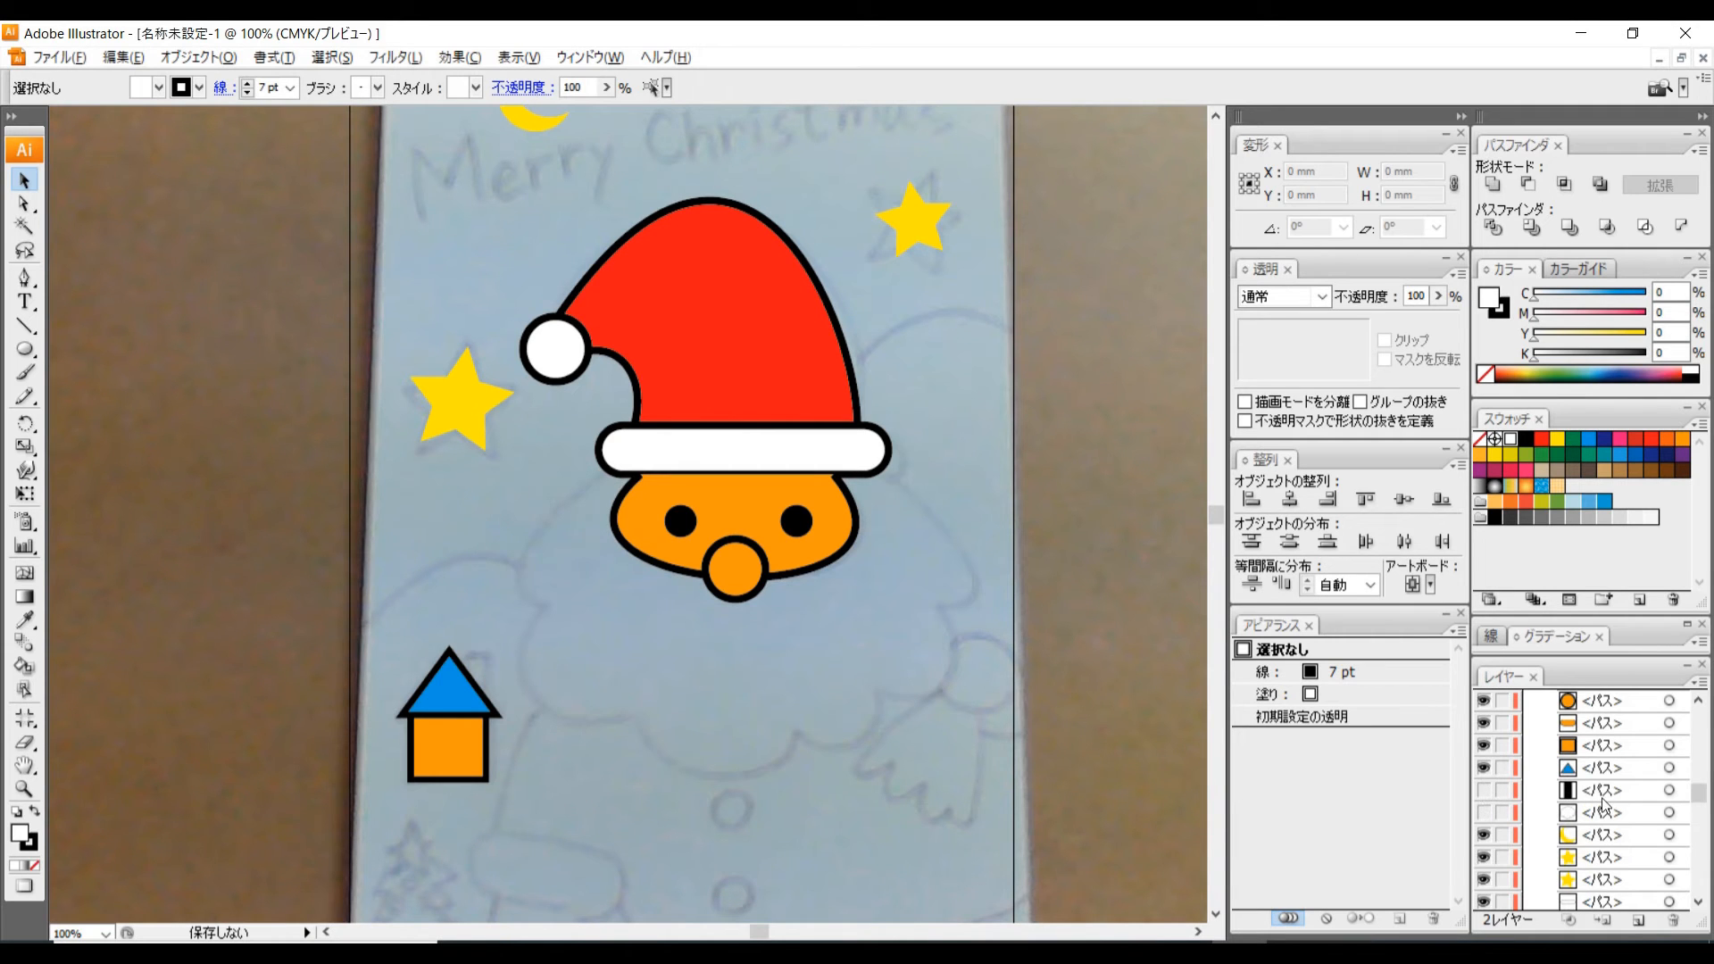
left_click(1602, 799)
left_click(1604, 811)
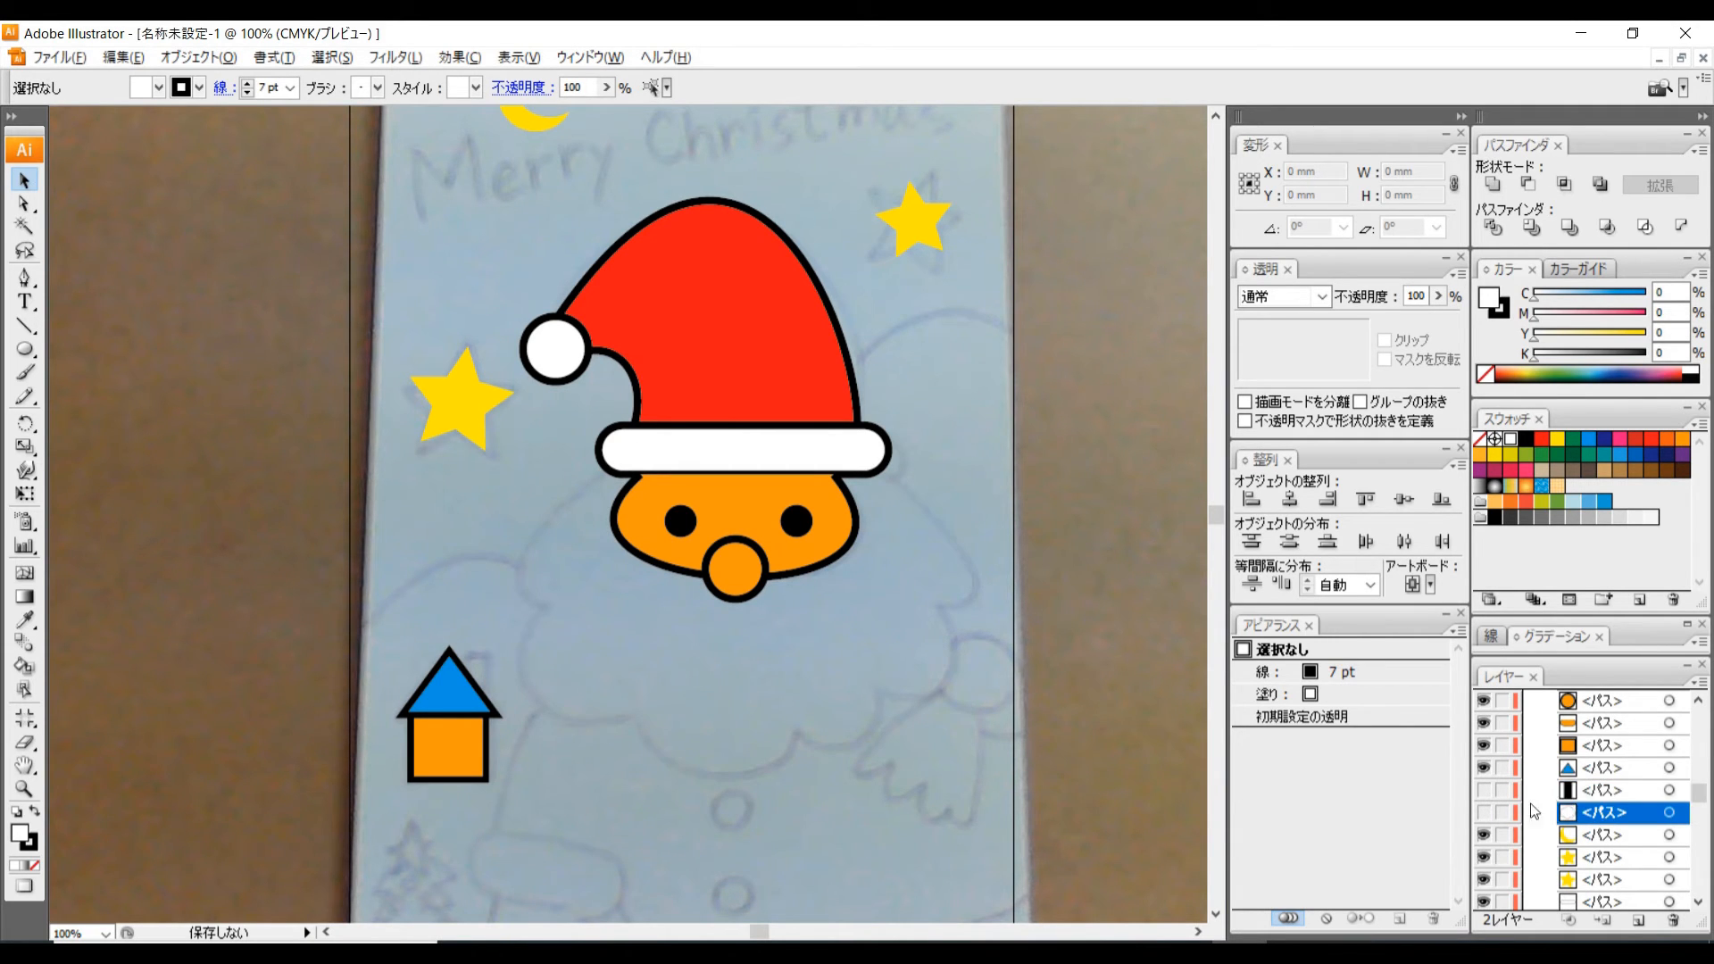
left_click(1484, 790)
left_click(1484, 813)
left_click(1484, 813)
left_click(1484, 813)
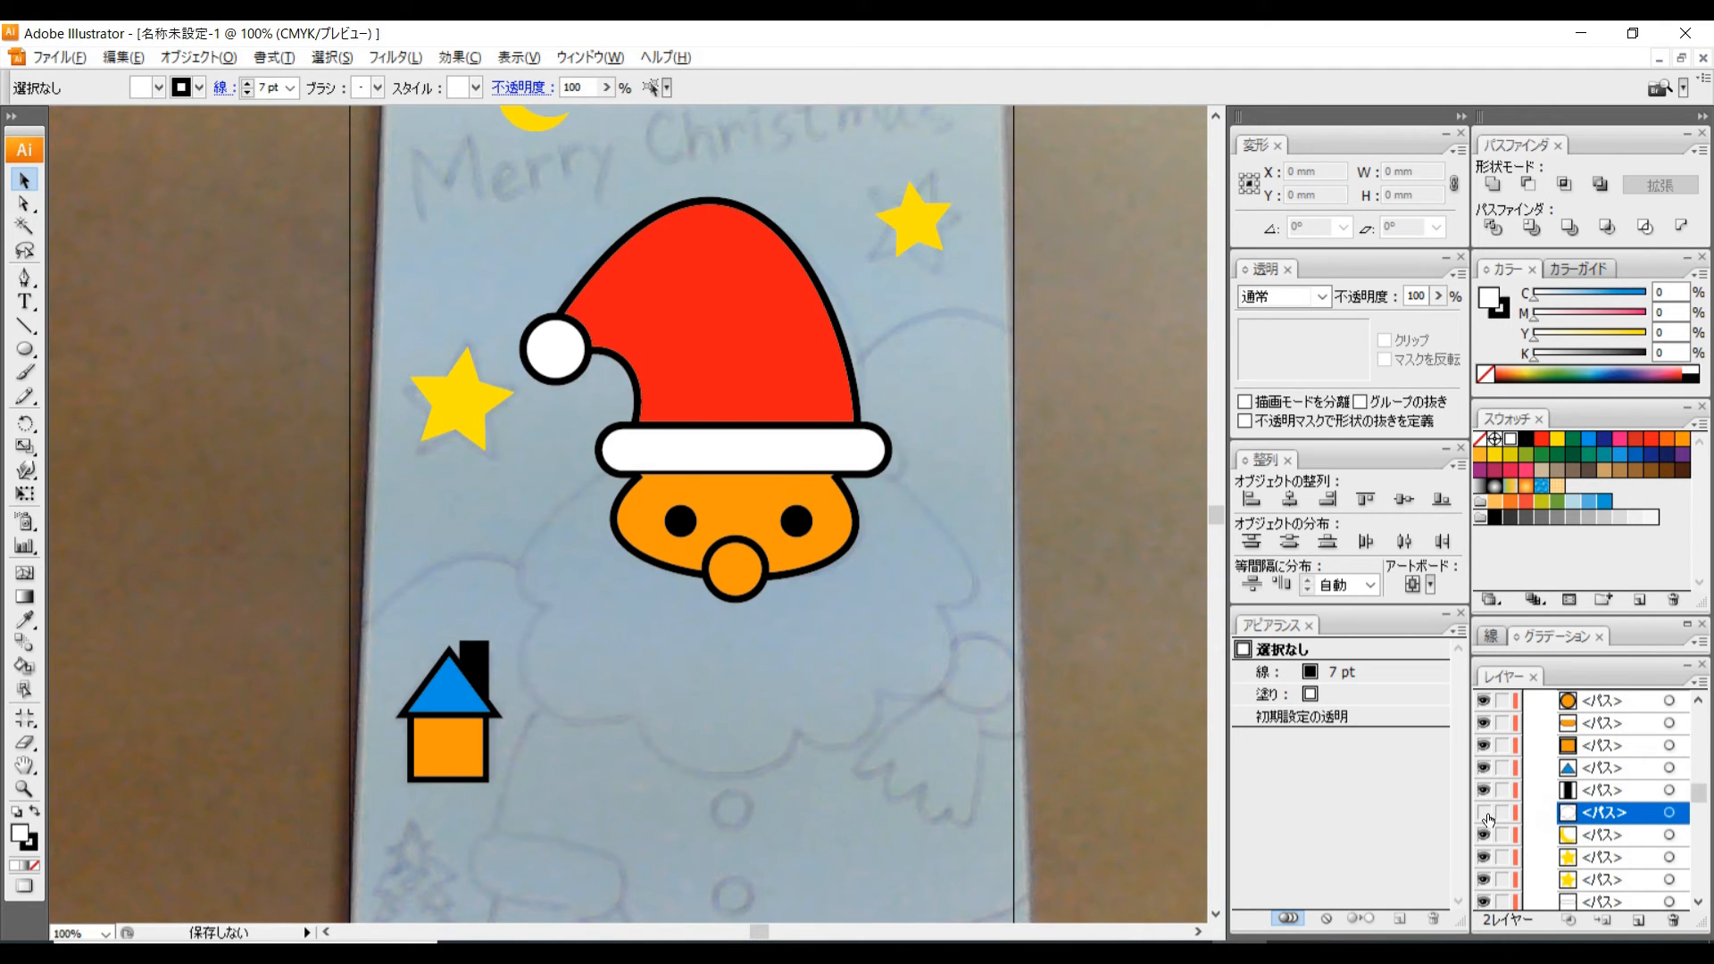
left_click(1673, 813)
left_click_drag(1637, 810, 1635, 892)
left_click_drag(1699, 793, 1689, 882)
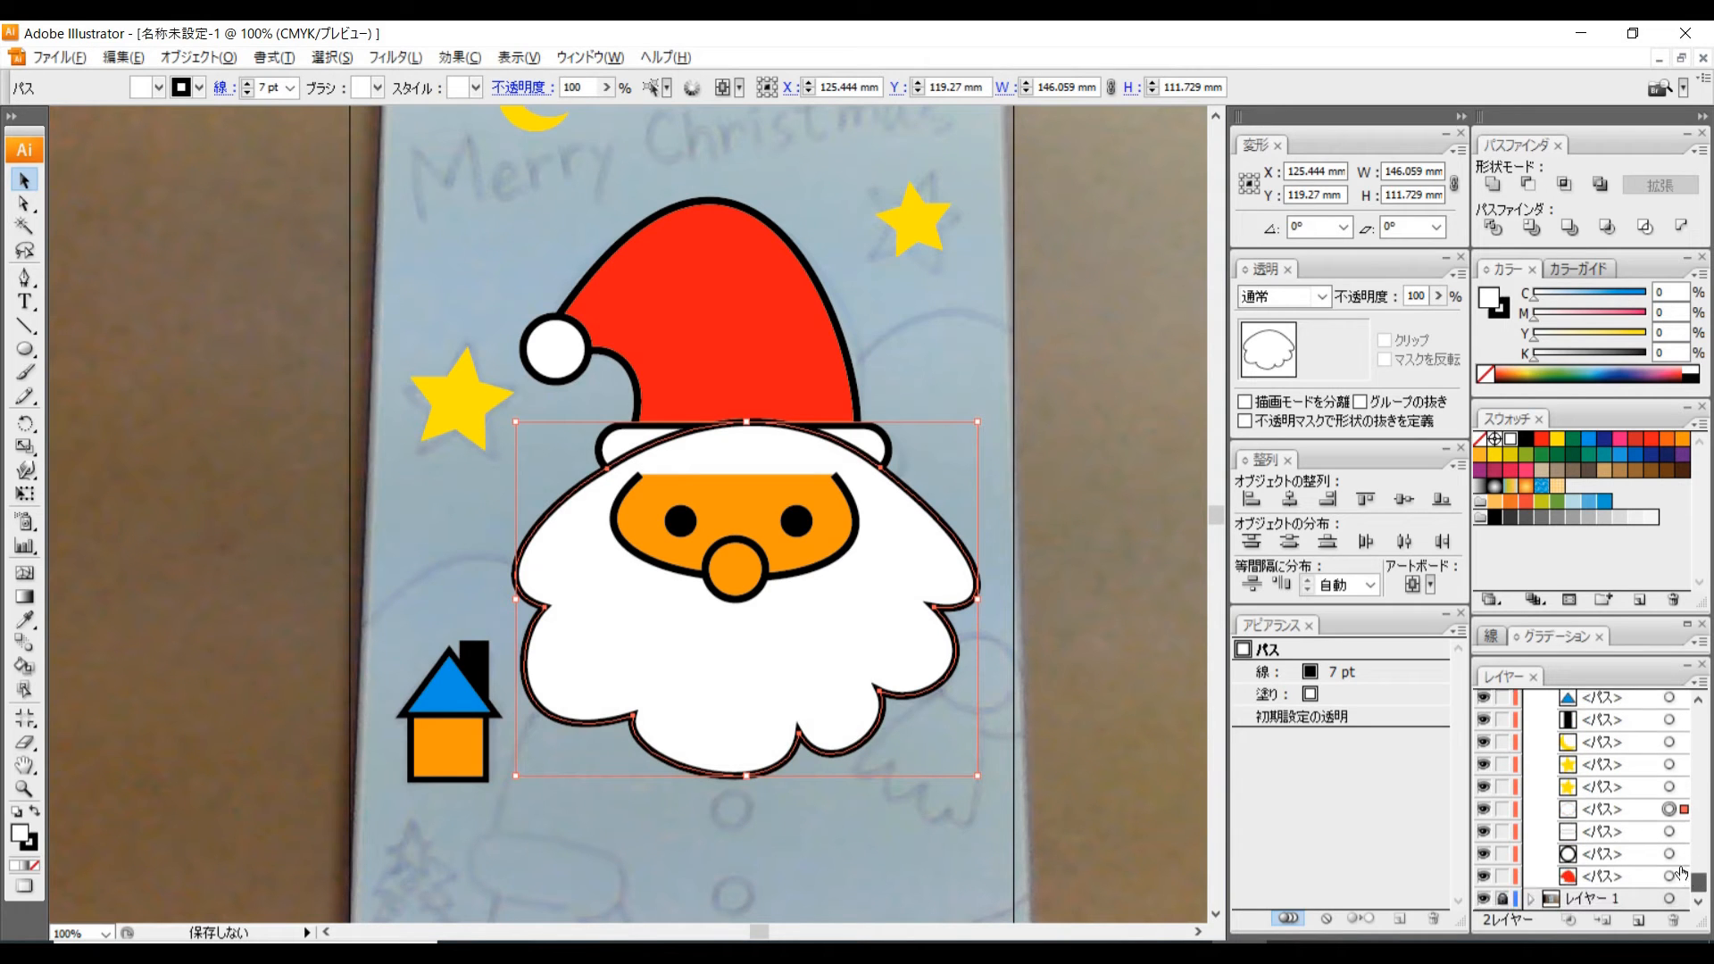
Move the beard path behind the white hat brim in Layer 2's stacking order.
left_click(1630, 814)
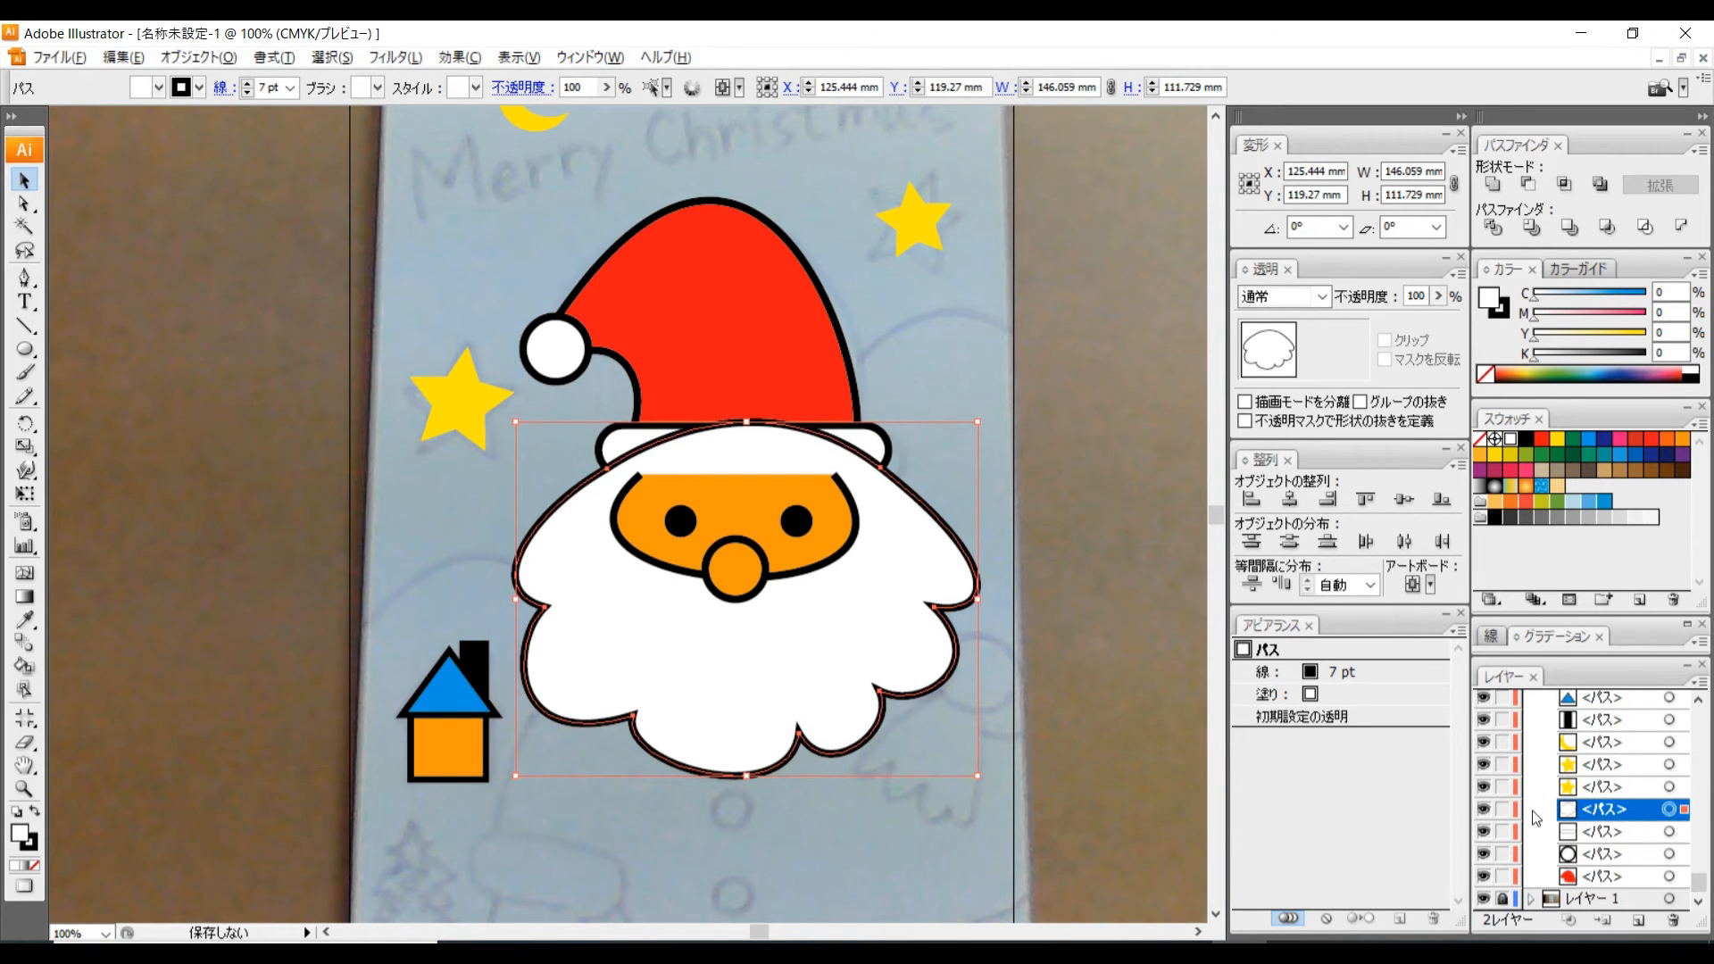
left_click(1485, 808)
left_click(1485, 808)
left_click_drag(1647, 814, 1649, 882)
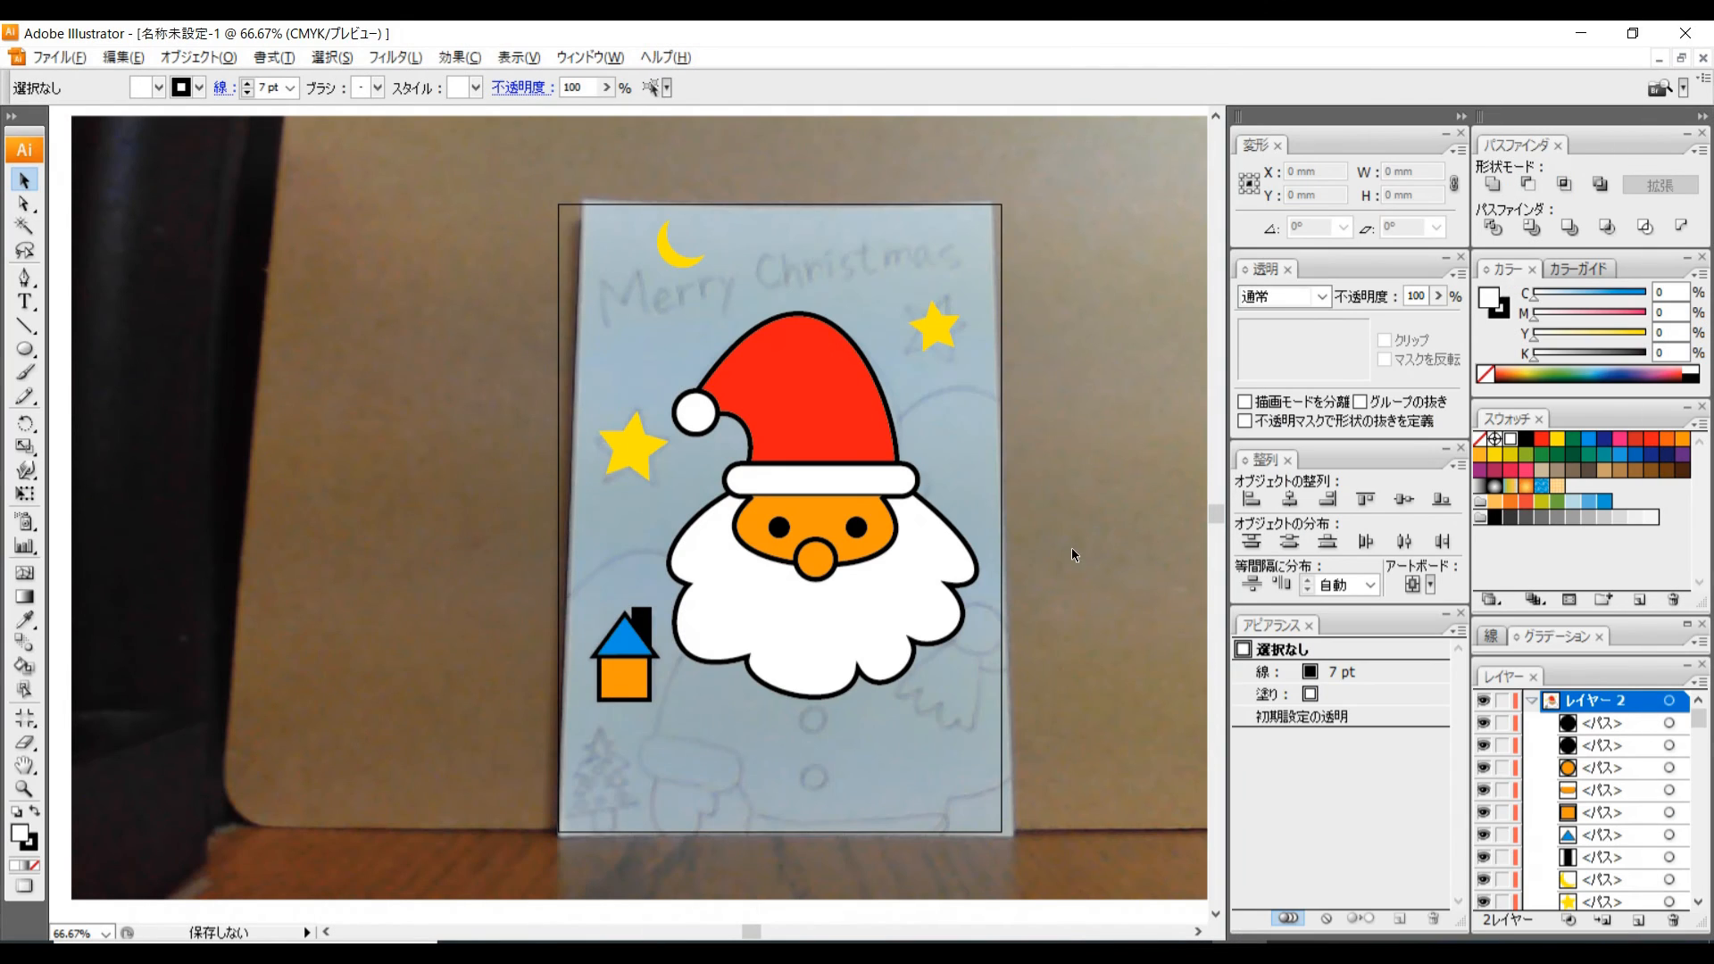
Group all the Santa head shapes: hat, pompom, brim, face, eyes, nose and beard.
left_click_drag(960, 687, 698, 409)
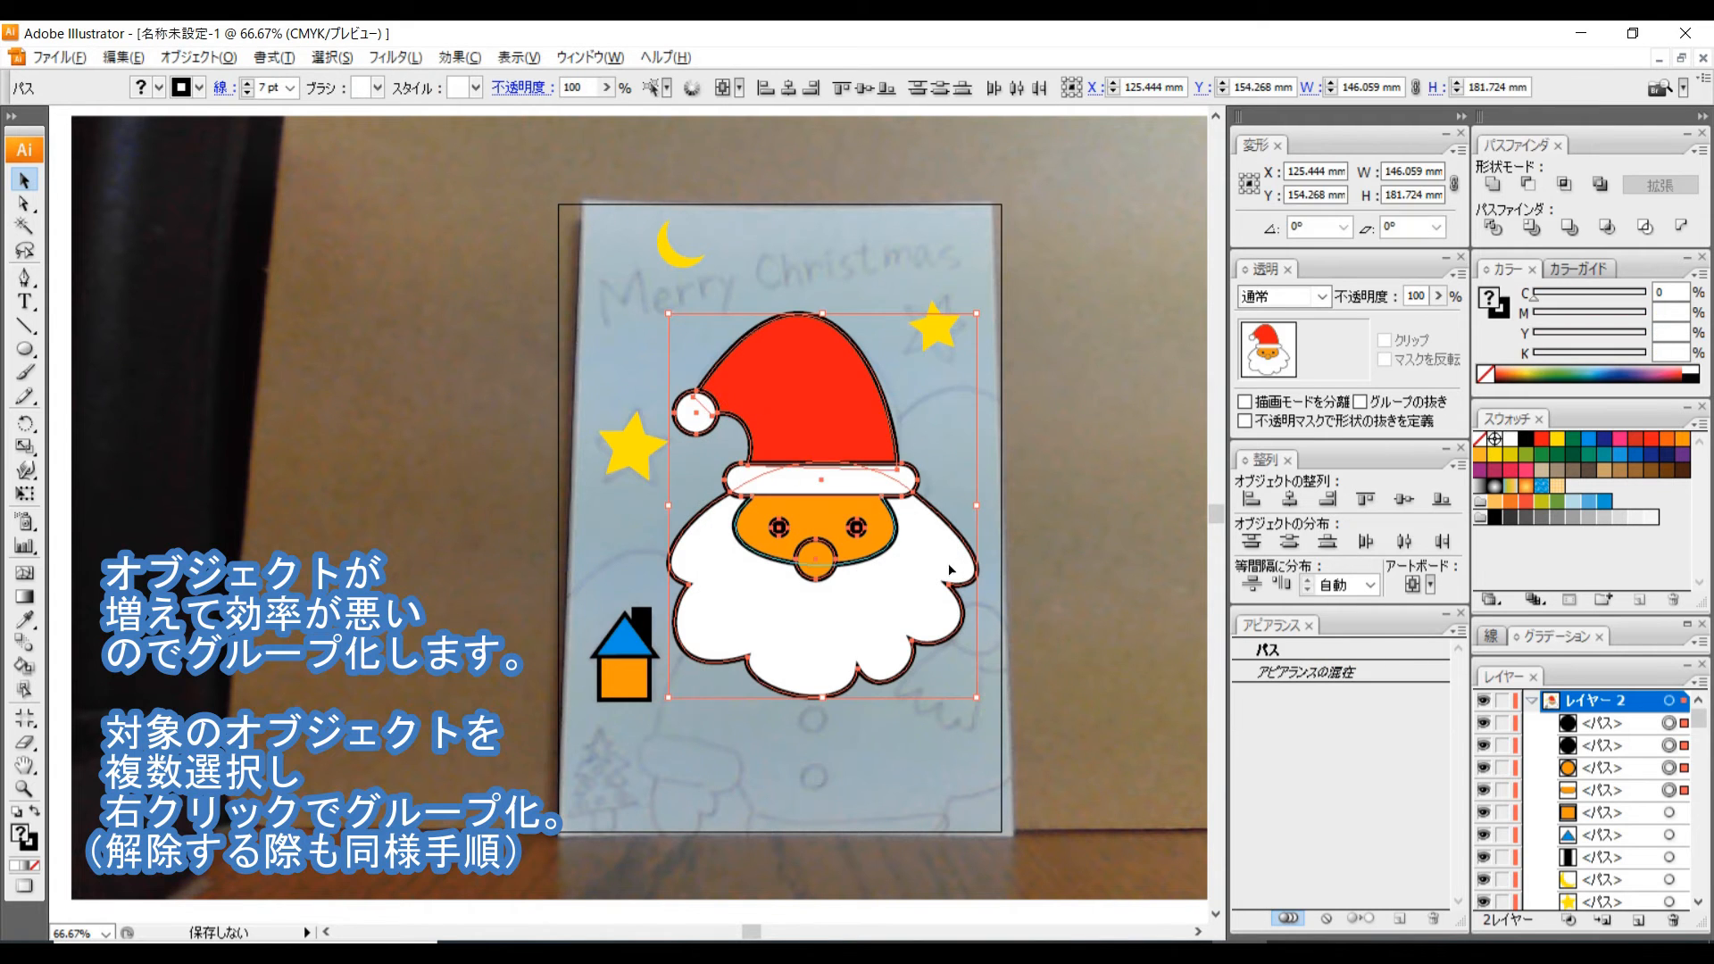
right_click(902, 597)
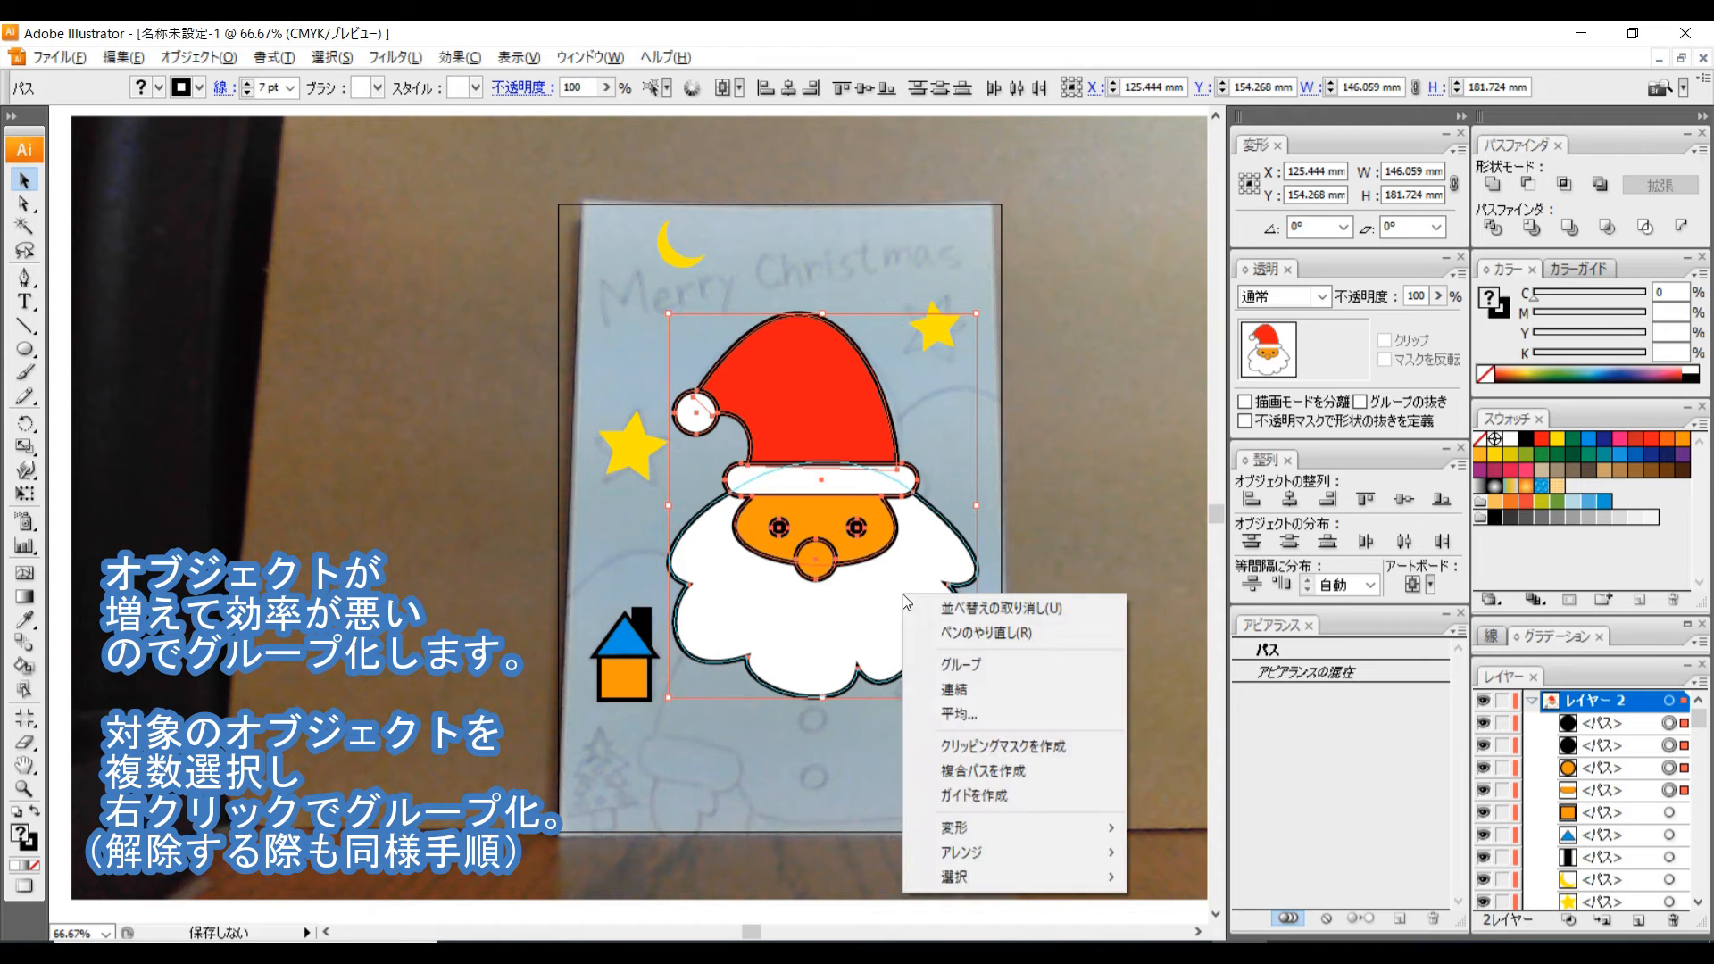
left_click(951, 663)
left_click(1116, 645)
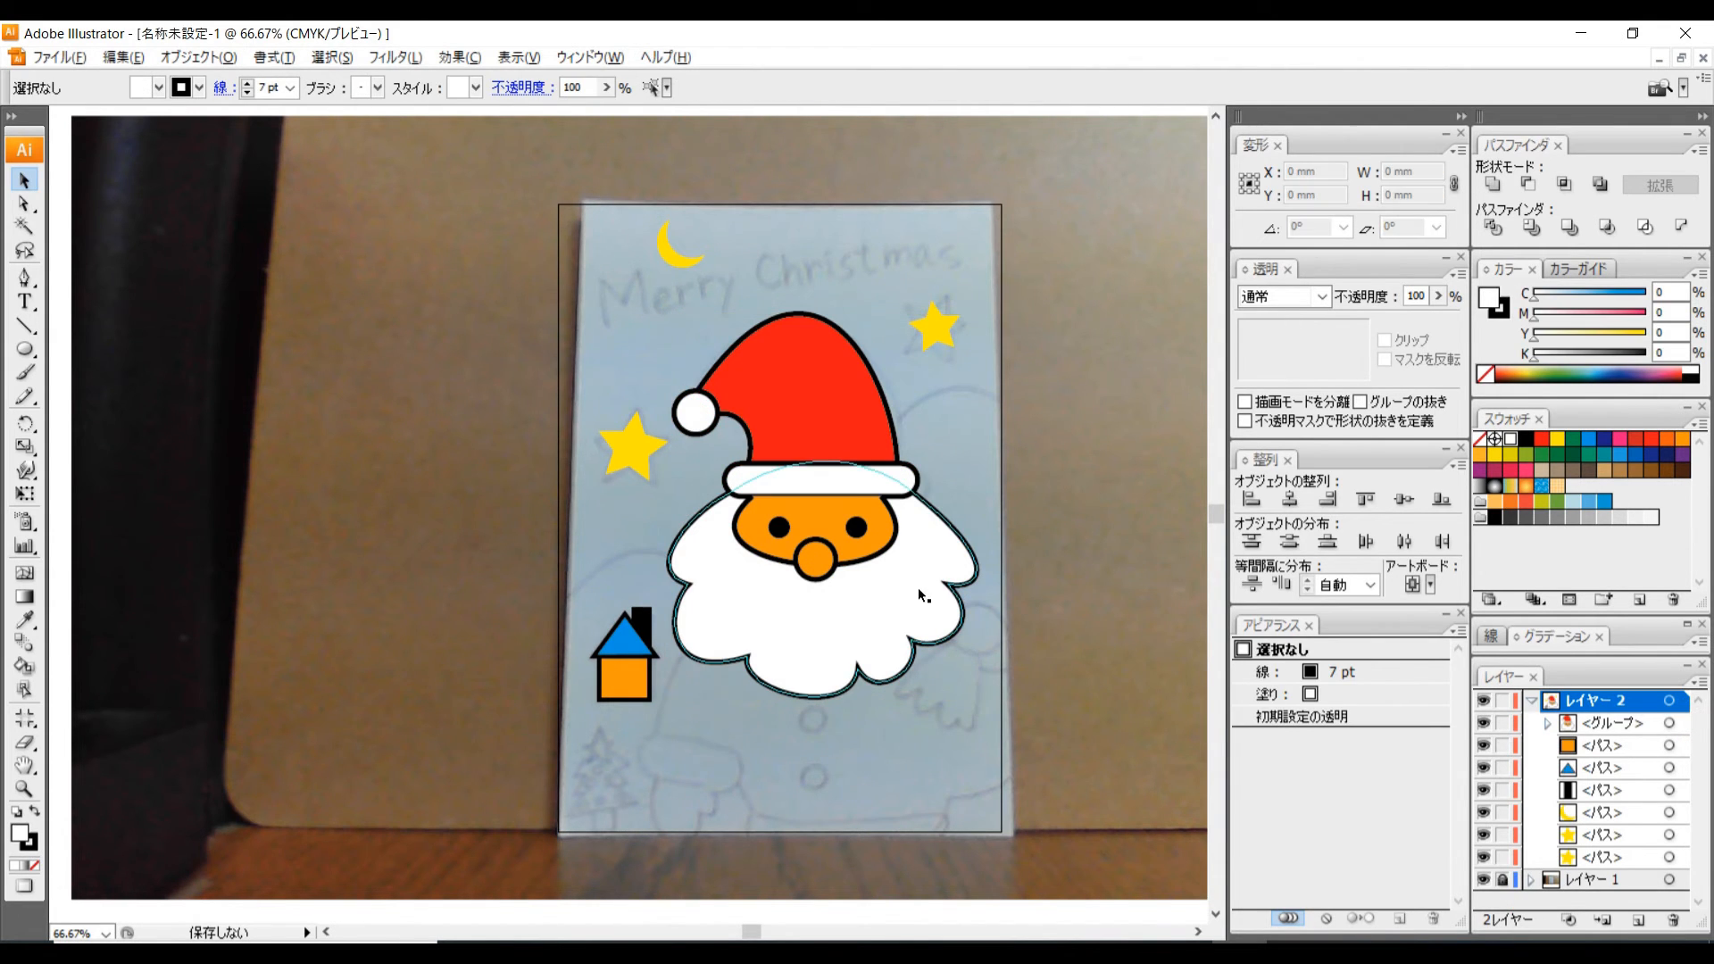
Group the house's wall, roof and chimney.
left_click_drag(589, 622, 571, 593)
right_click(623, 654)
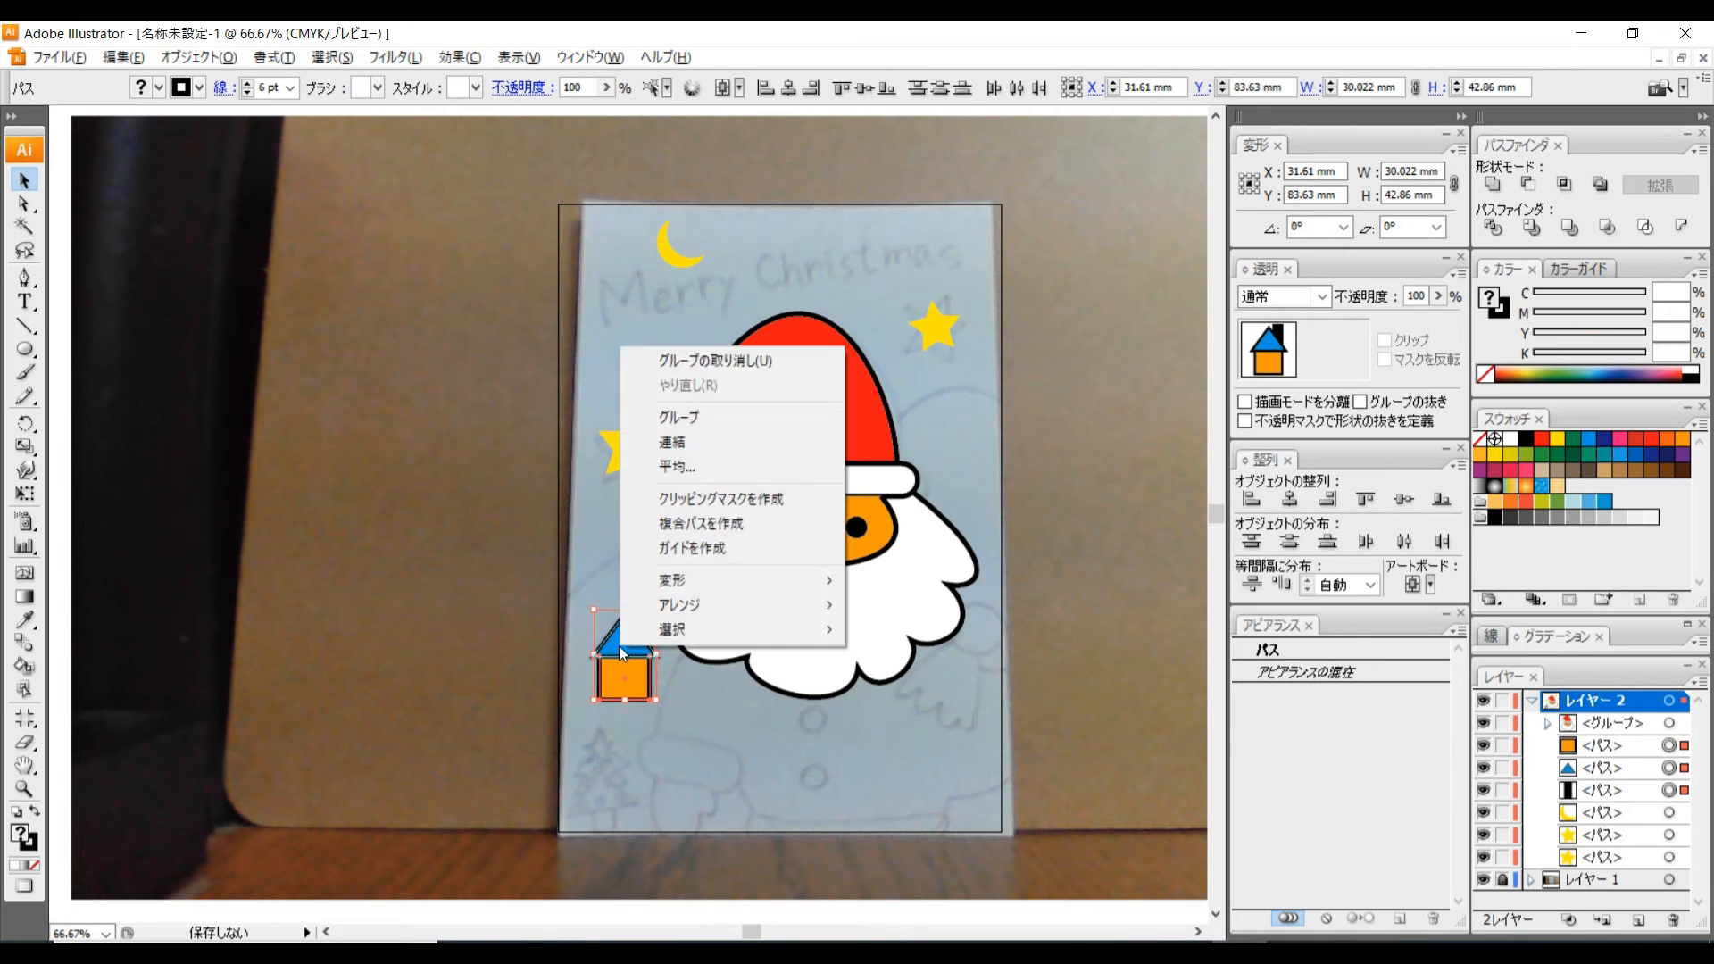
left_click(739, 420)
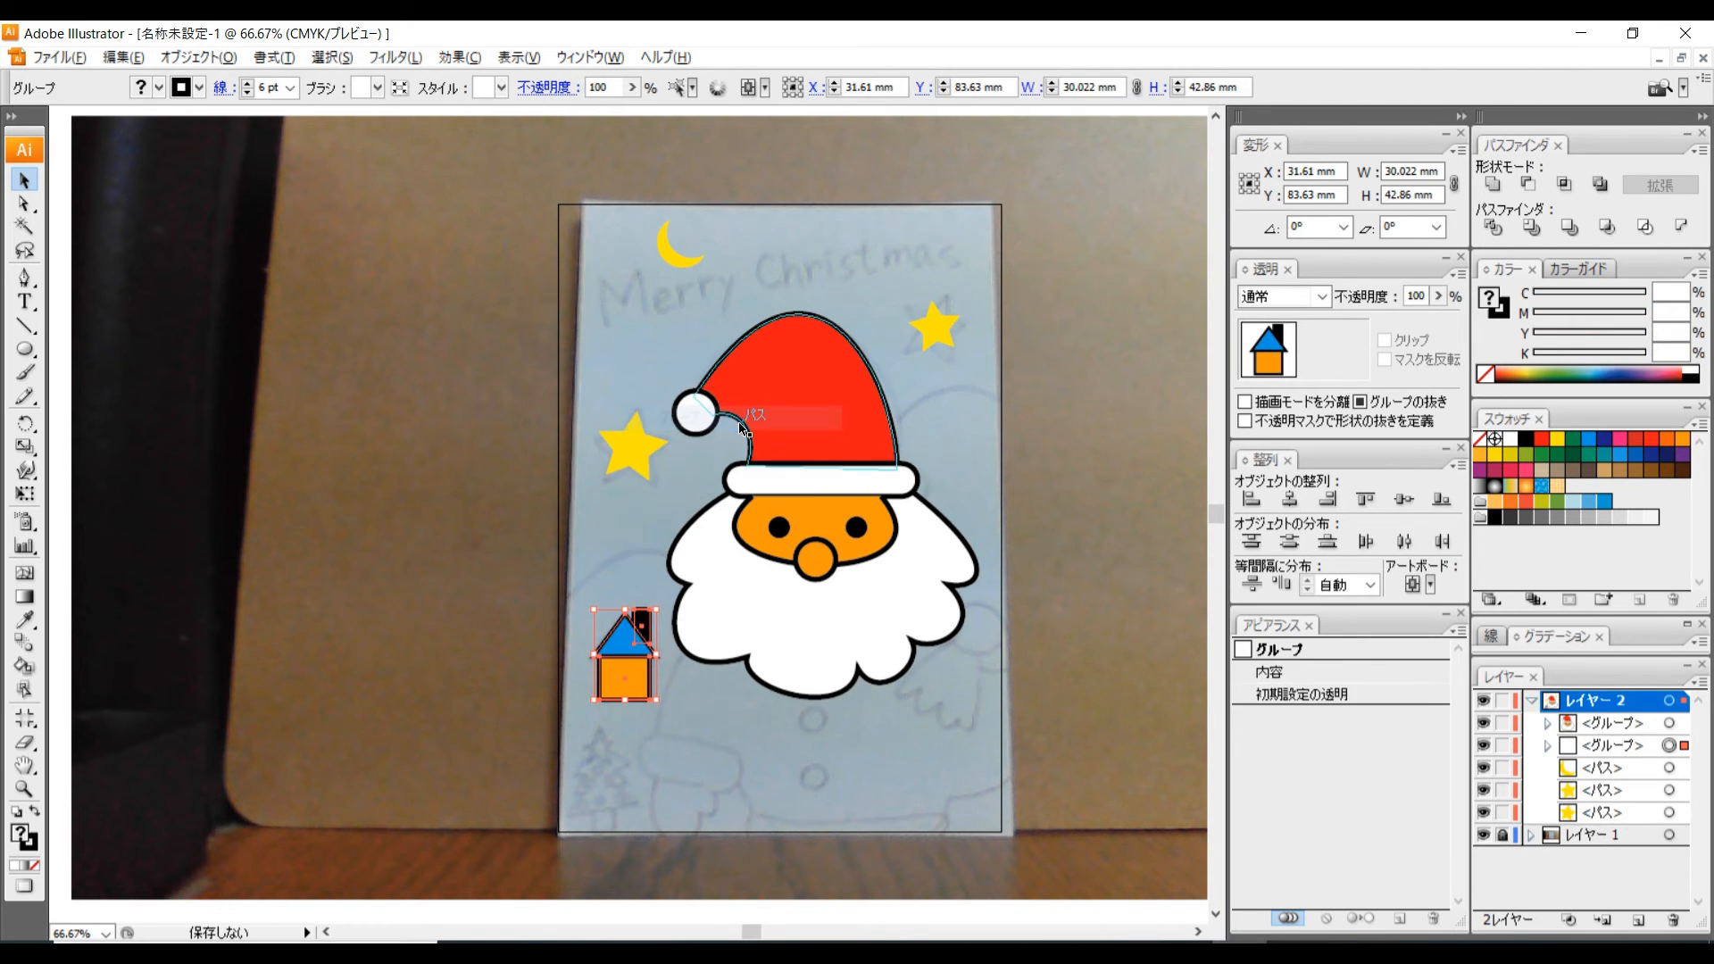
left_click(1098, 604)
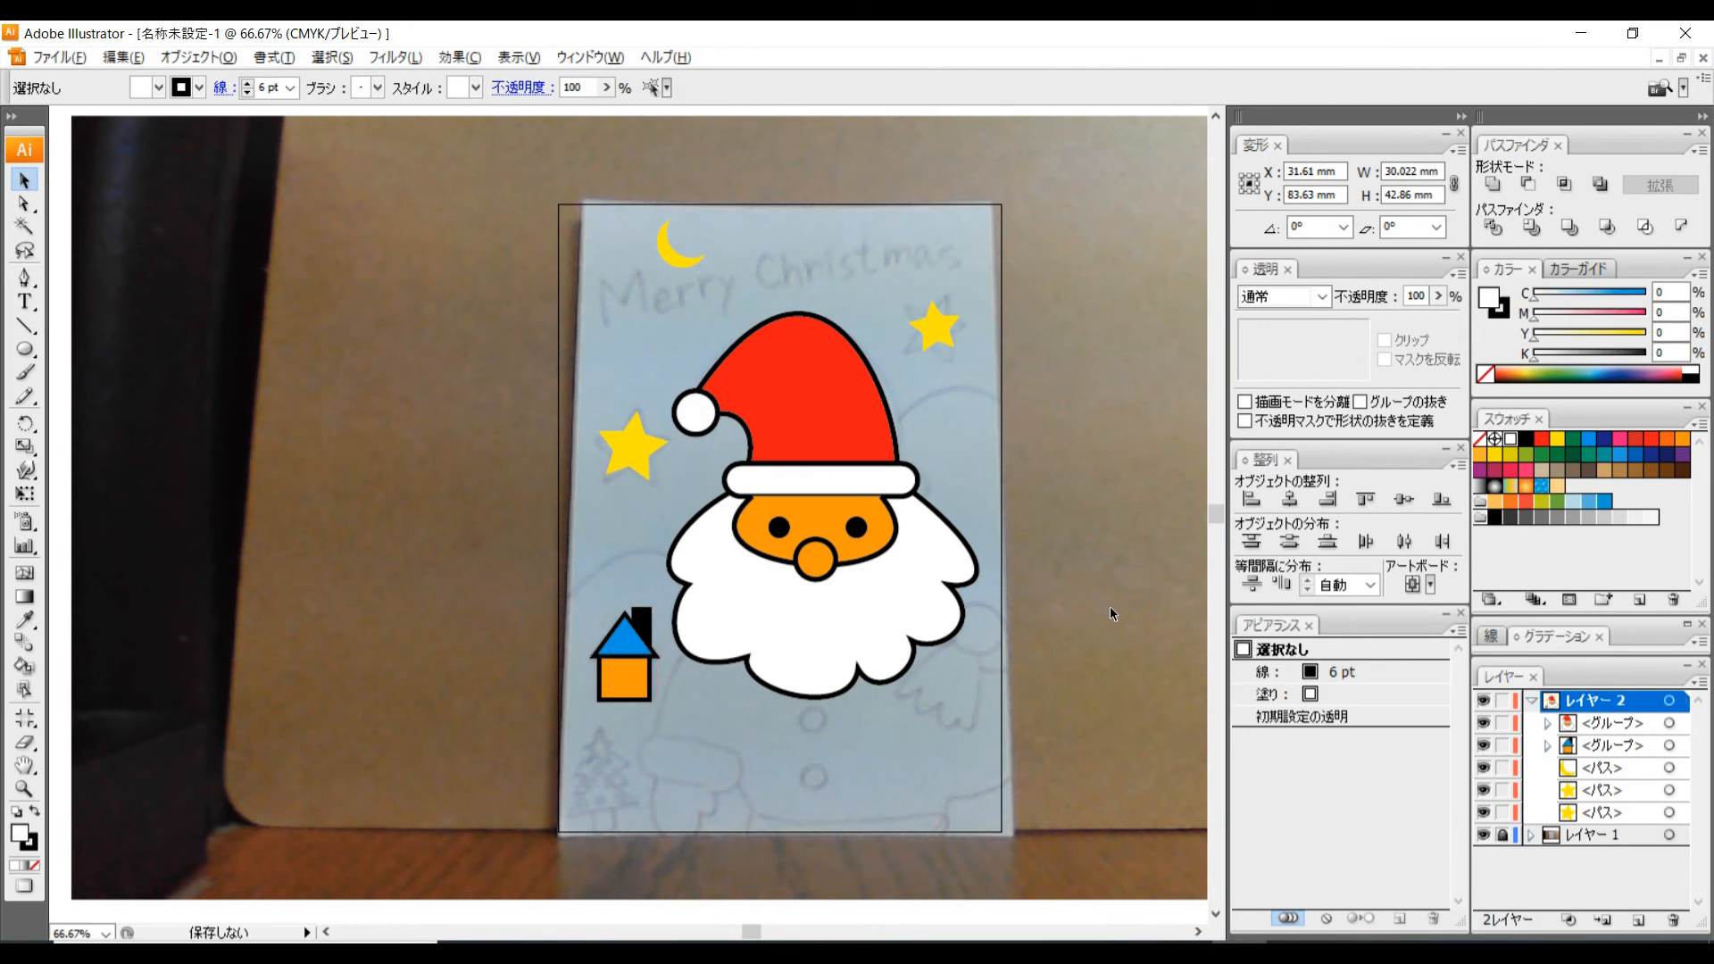
Check the Santa and house groups by selecting each one and toggling its visibility in Layer 2.
left_click(926, 607)
left_click(627, 656)
left_click(850, 612)
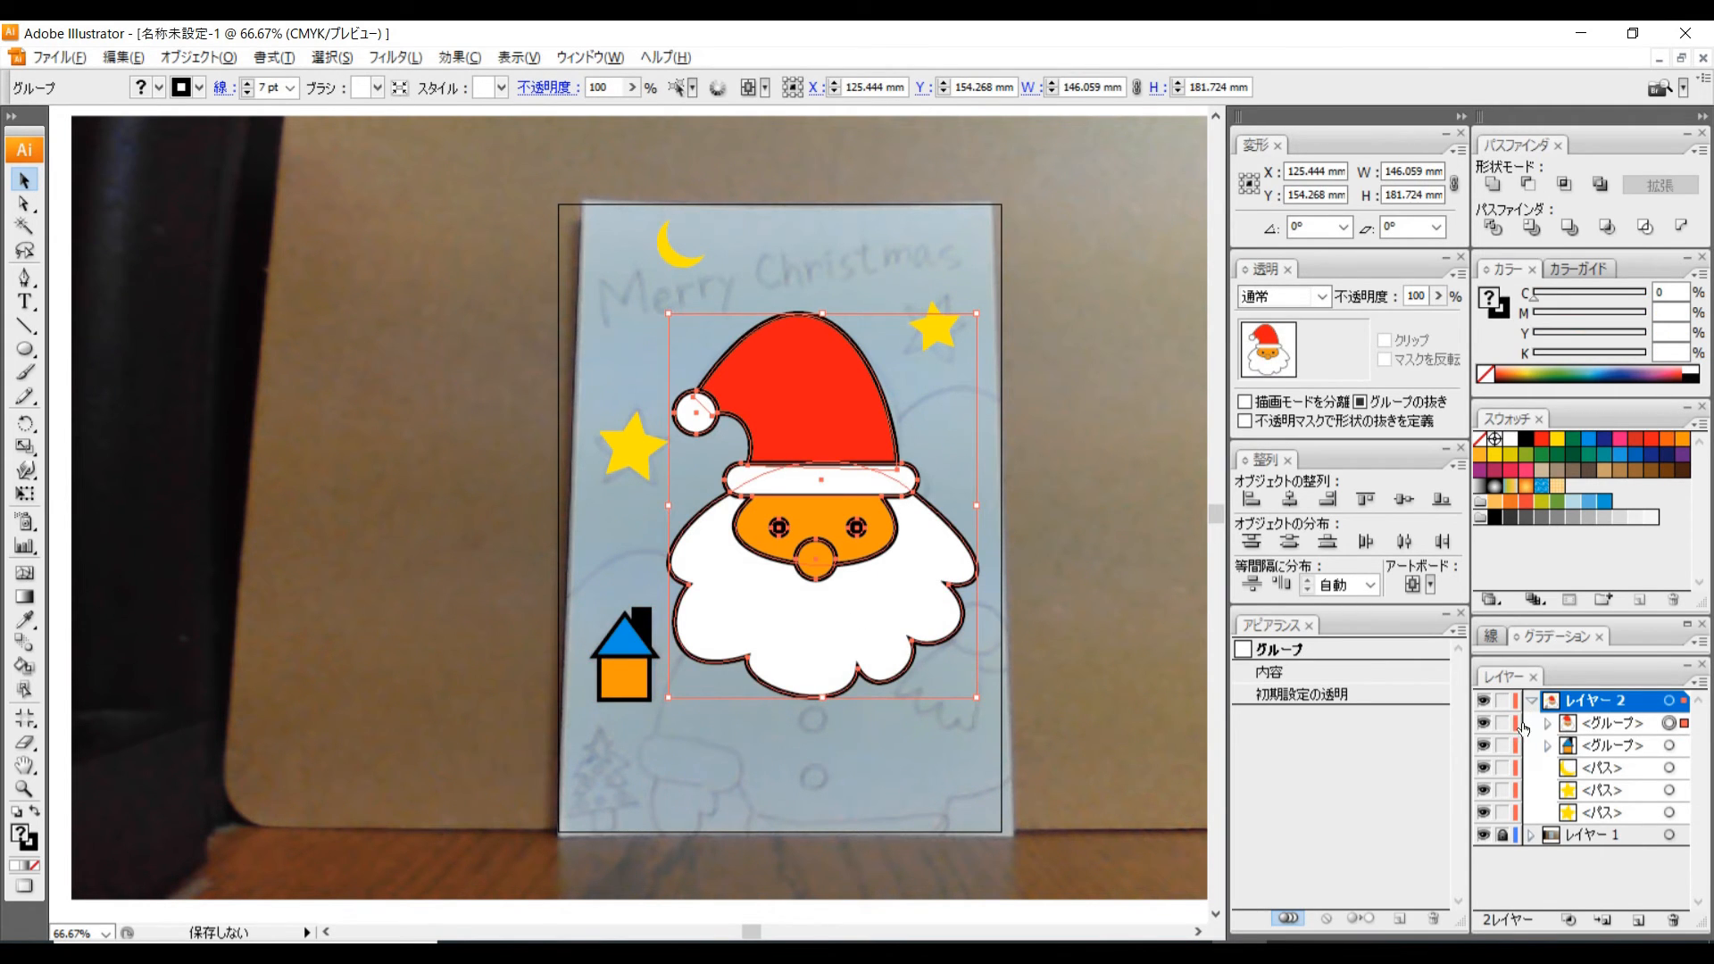
left_click(1484, 724)
left_click(1484, 725)
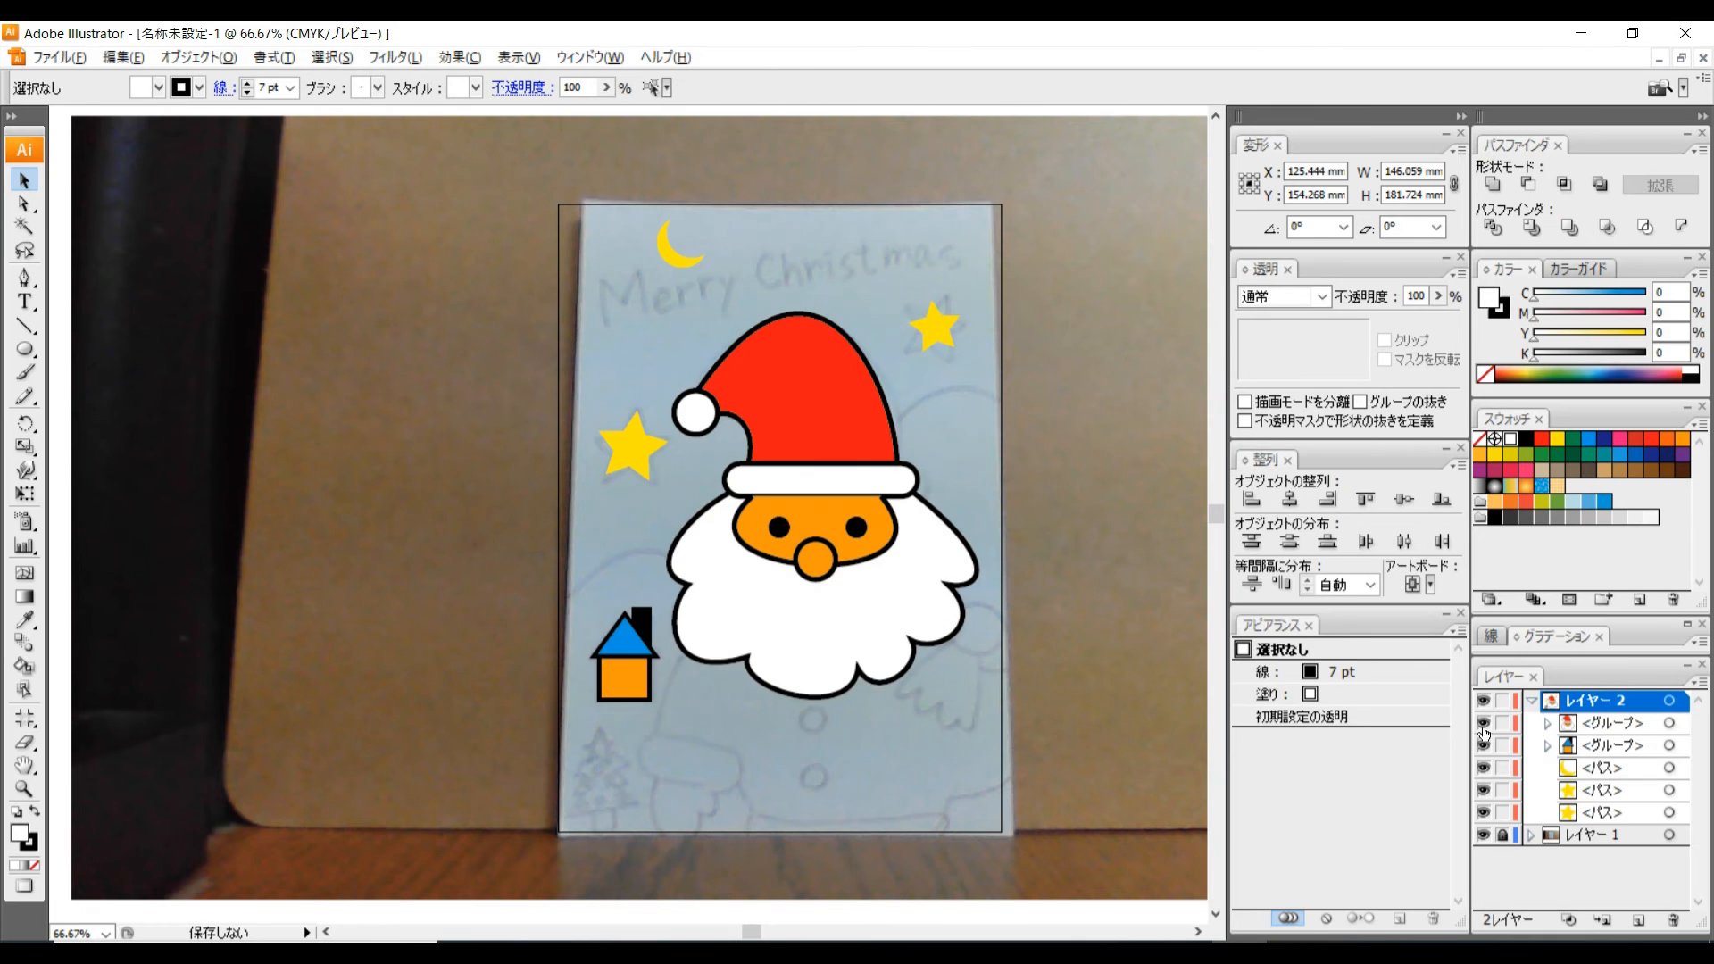
left_click(1484, 746)
left_click(1483, 746)
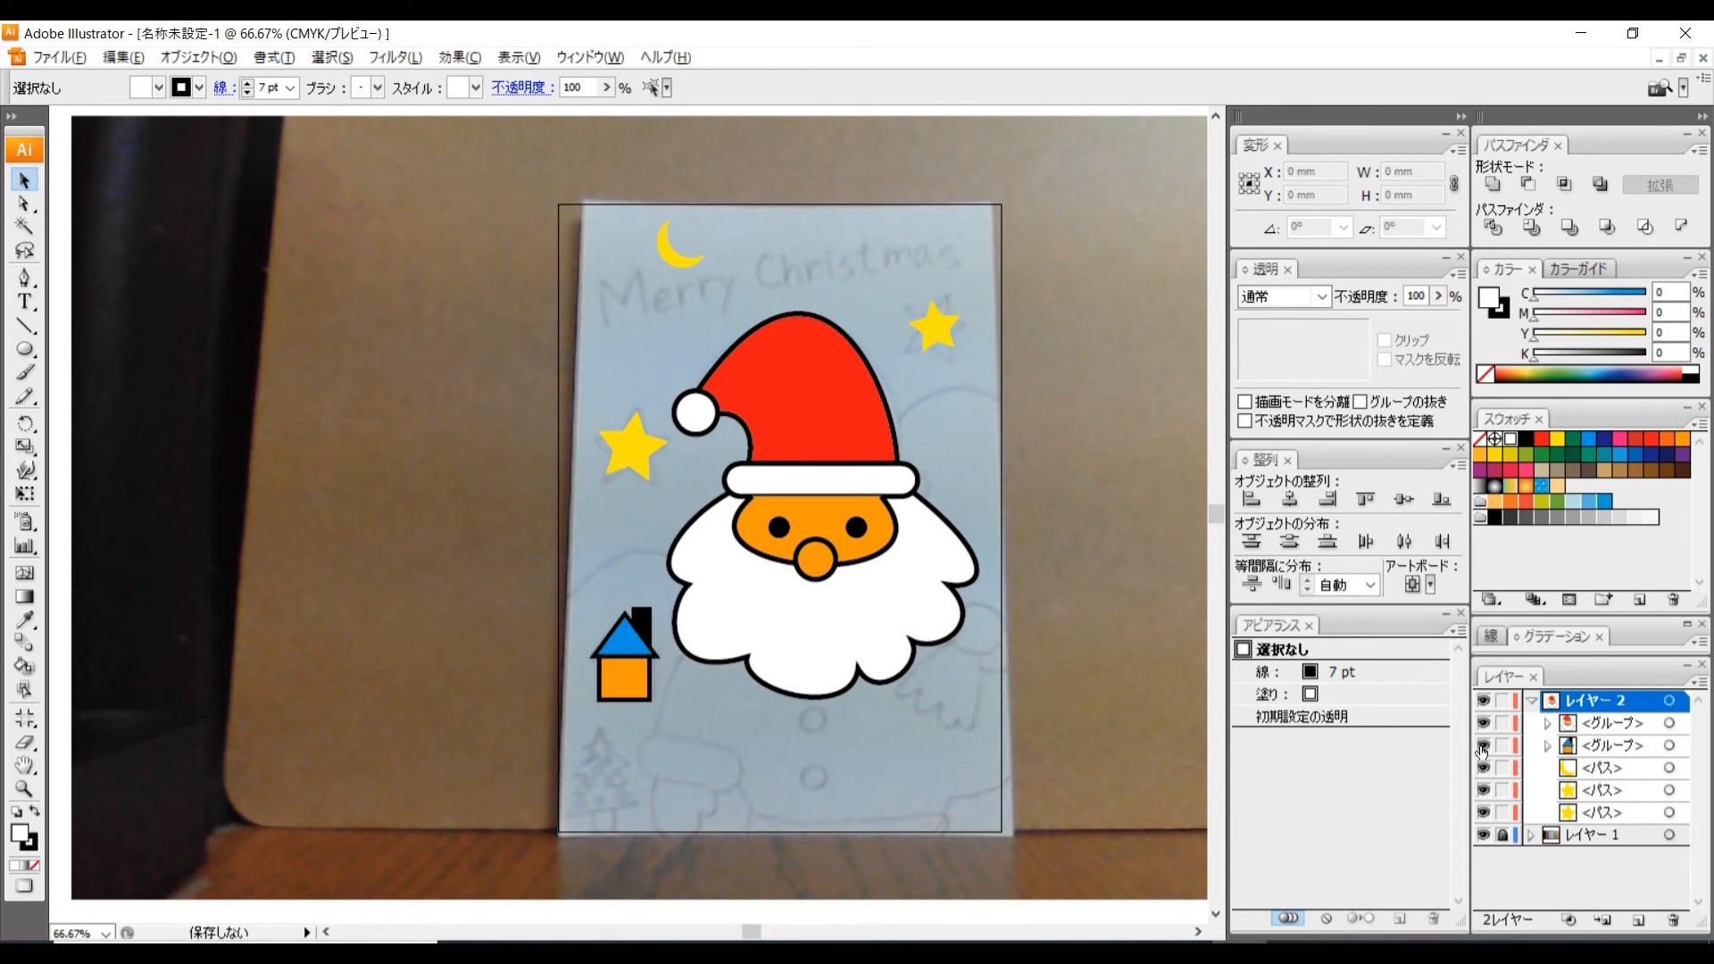
Examine the individual paths inside the Santa group by toggling their visibility one after another.
left_click(1547, 725)
left_click(1484, 746)
left_click(1483, 747)
left_click(1483, 767)
left_click(1484, 767)
left_click(1483, 790)
left_click(1483, 790)
left_click(1547, 724)
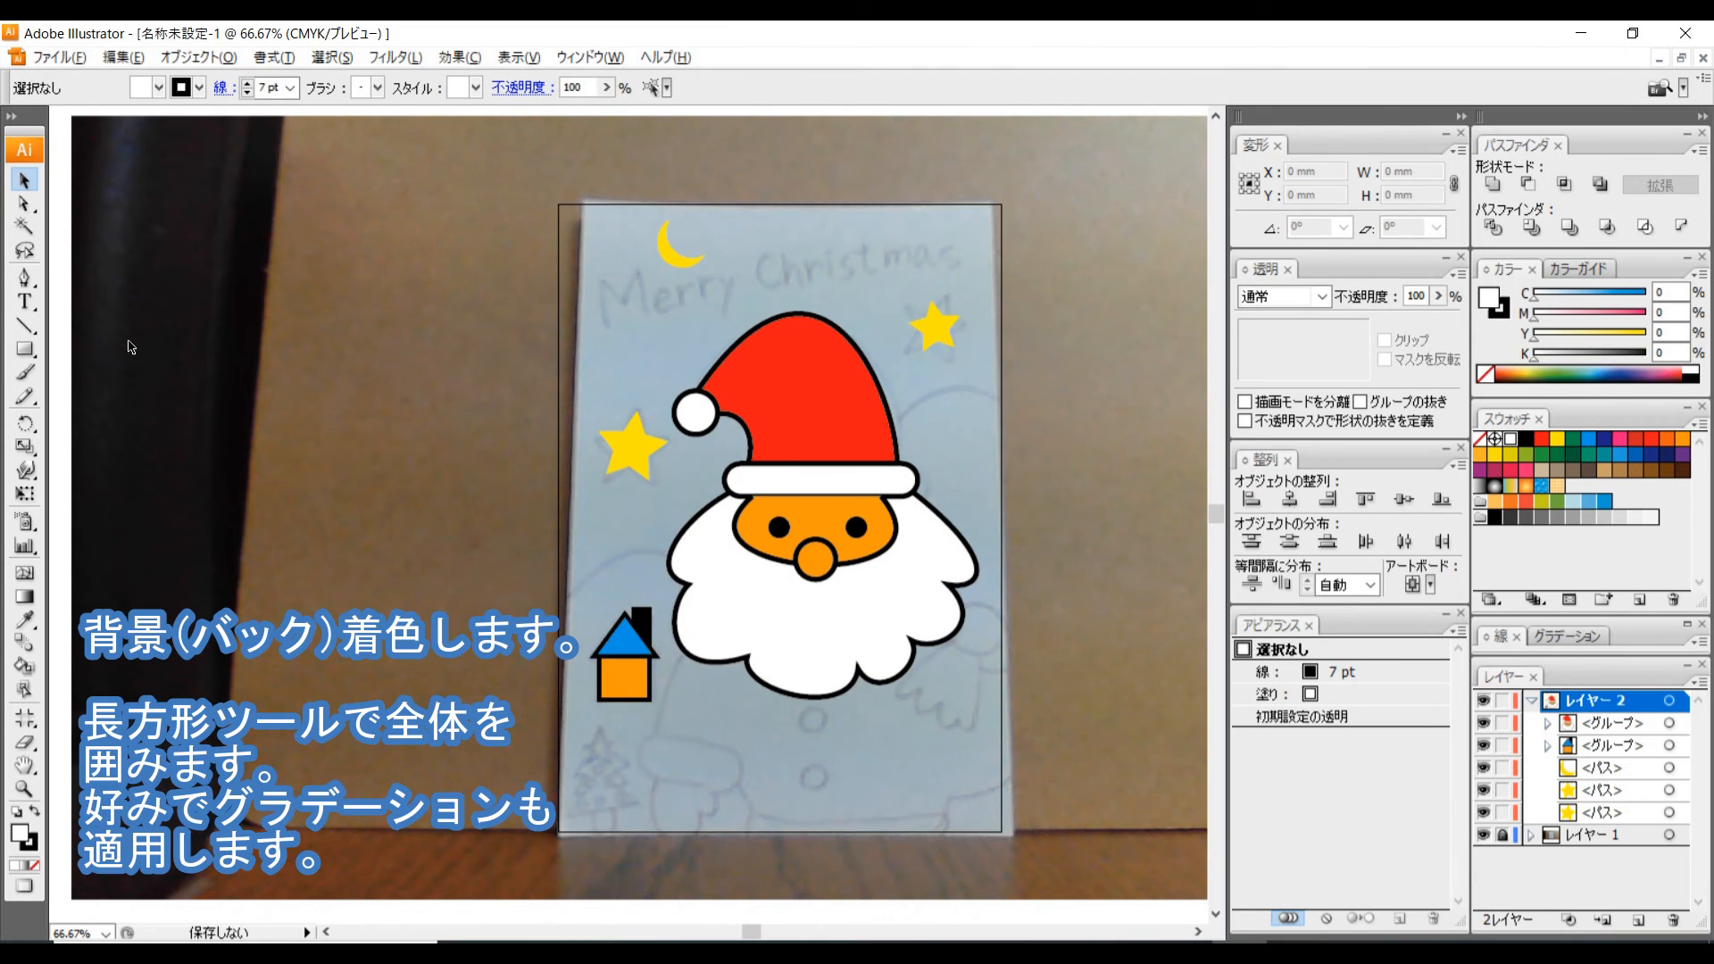
Draw a blue background rectangle without stroke, about 217 × 308 mm, over the whole artboard and hide it.
left_click(25, 349)
left_click(159, 87)
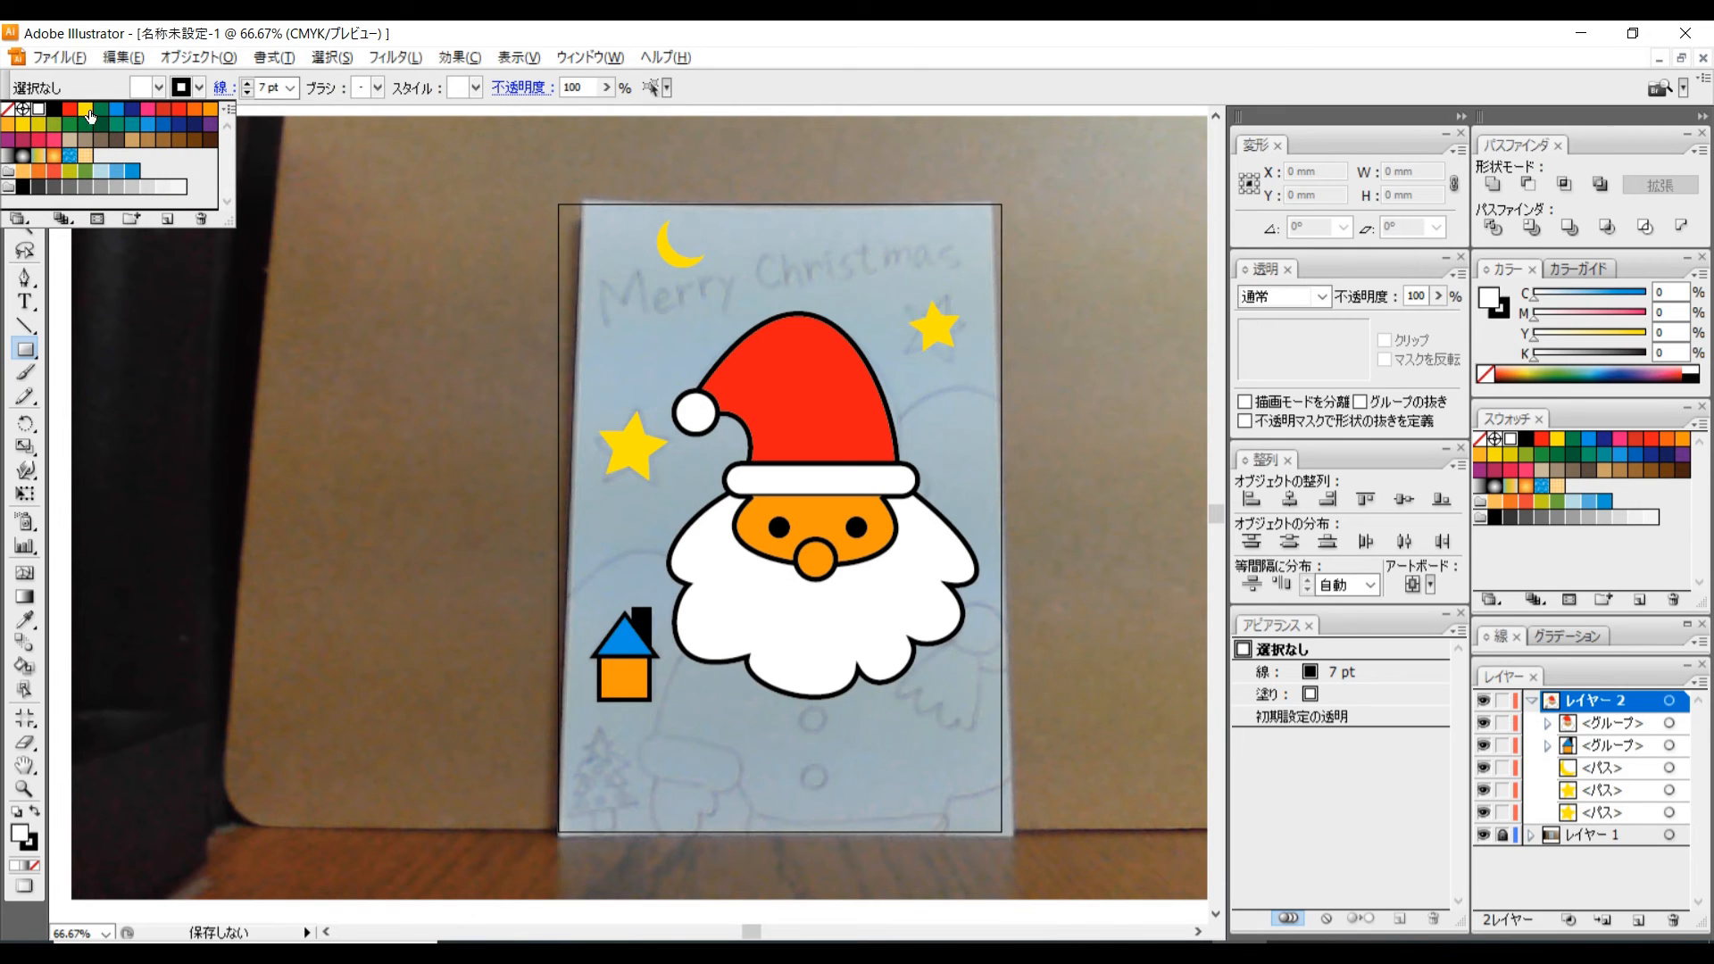
left_click(116, 108)
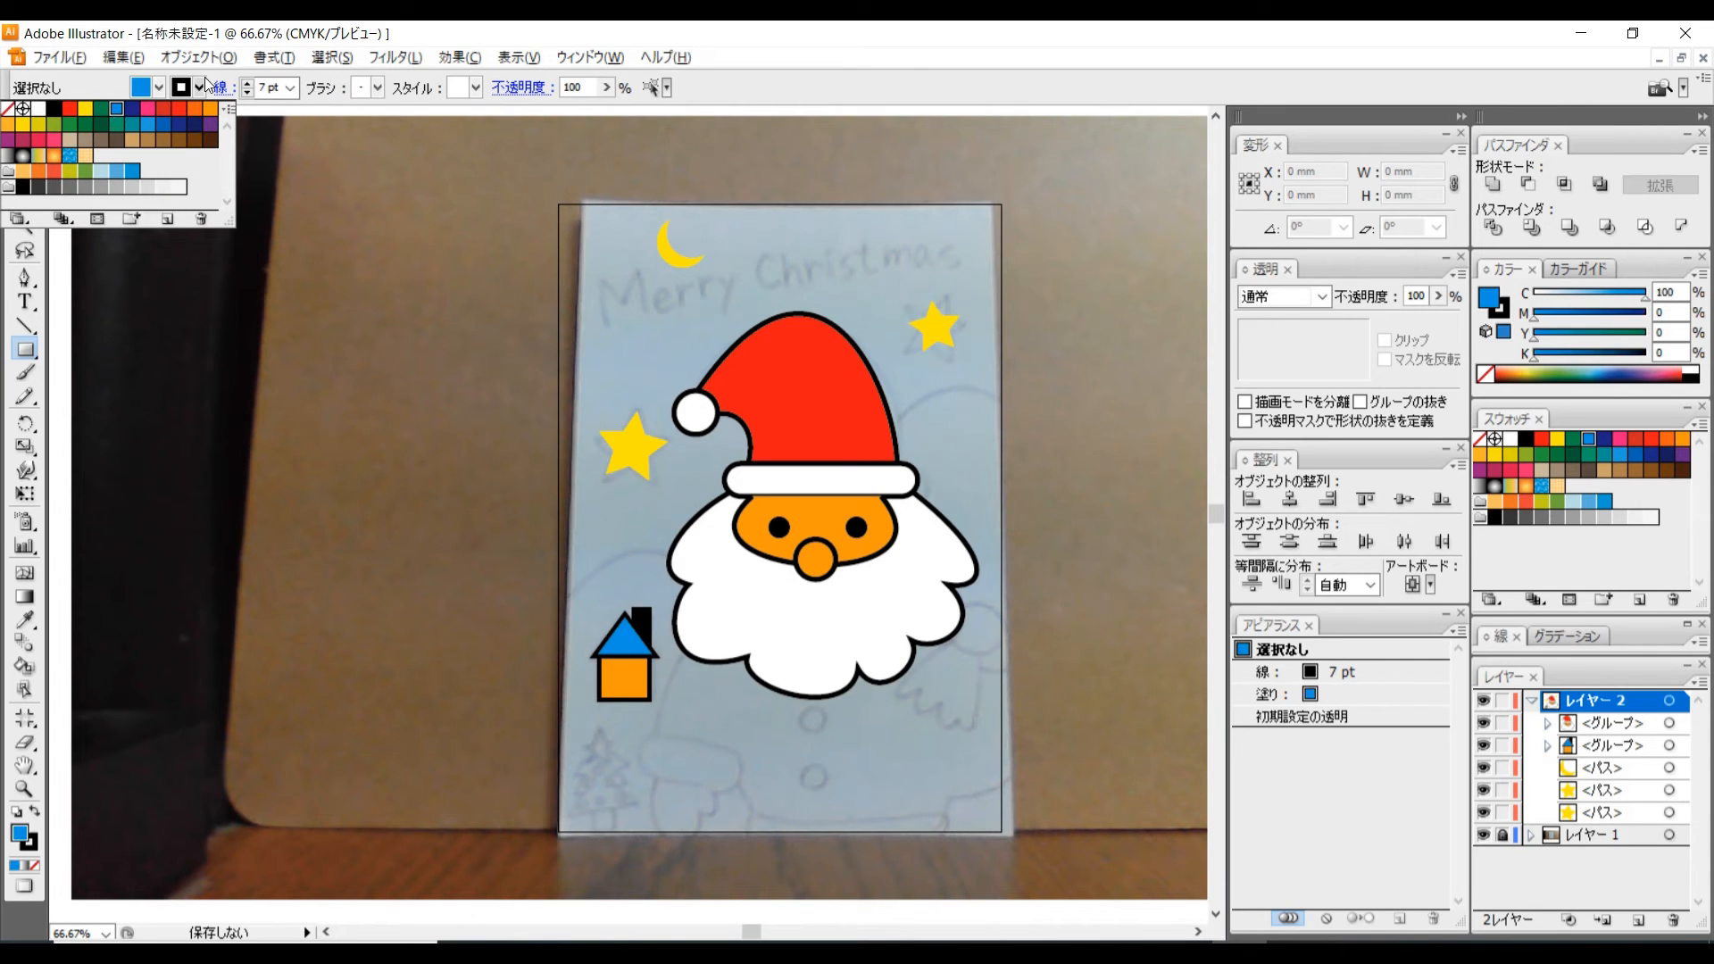
left_click(200, 88)
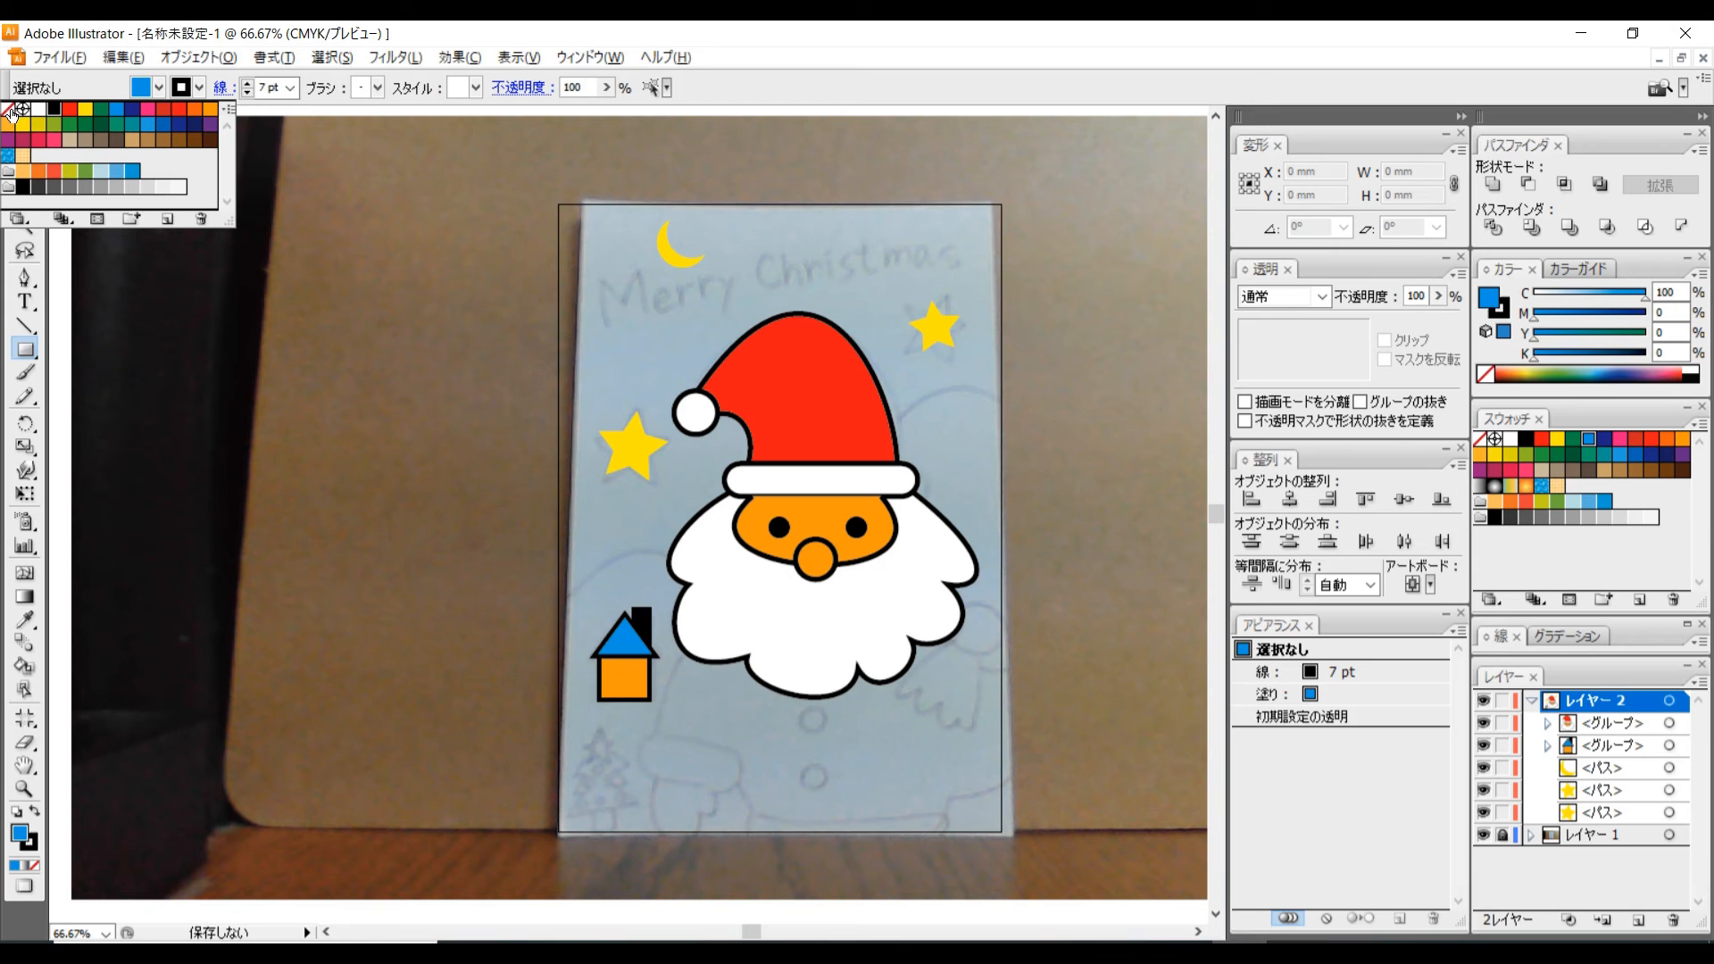
left_click(8, 109)
left_click(378, 413)
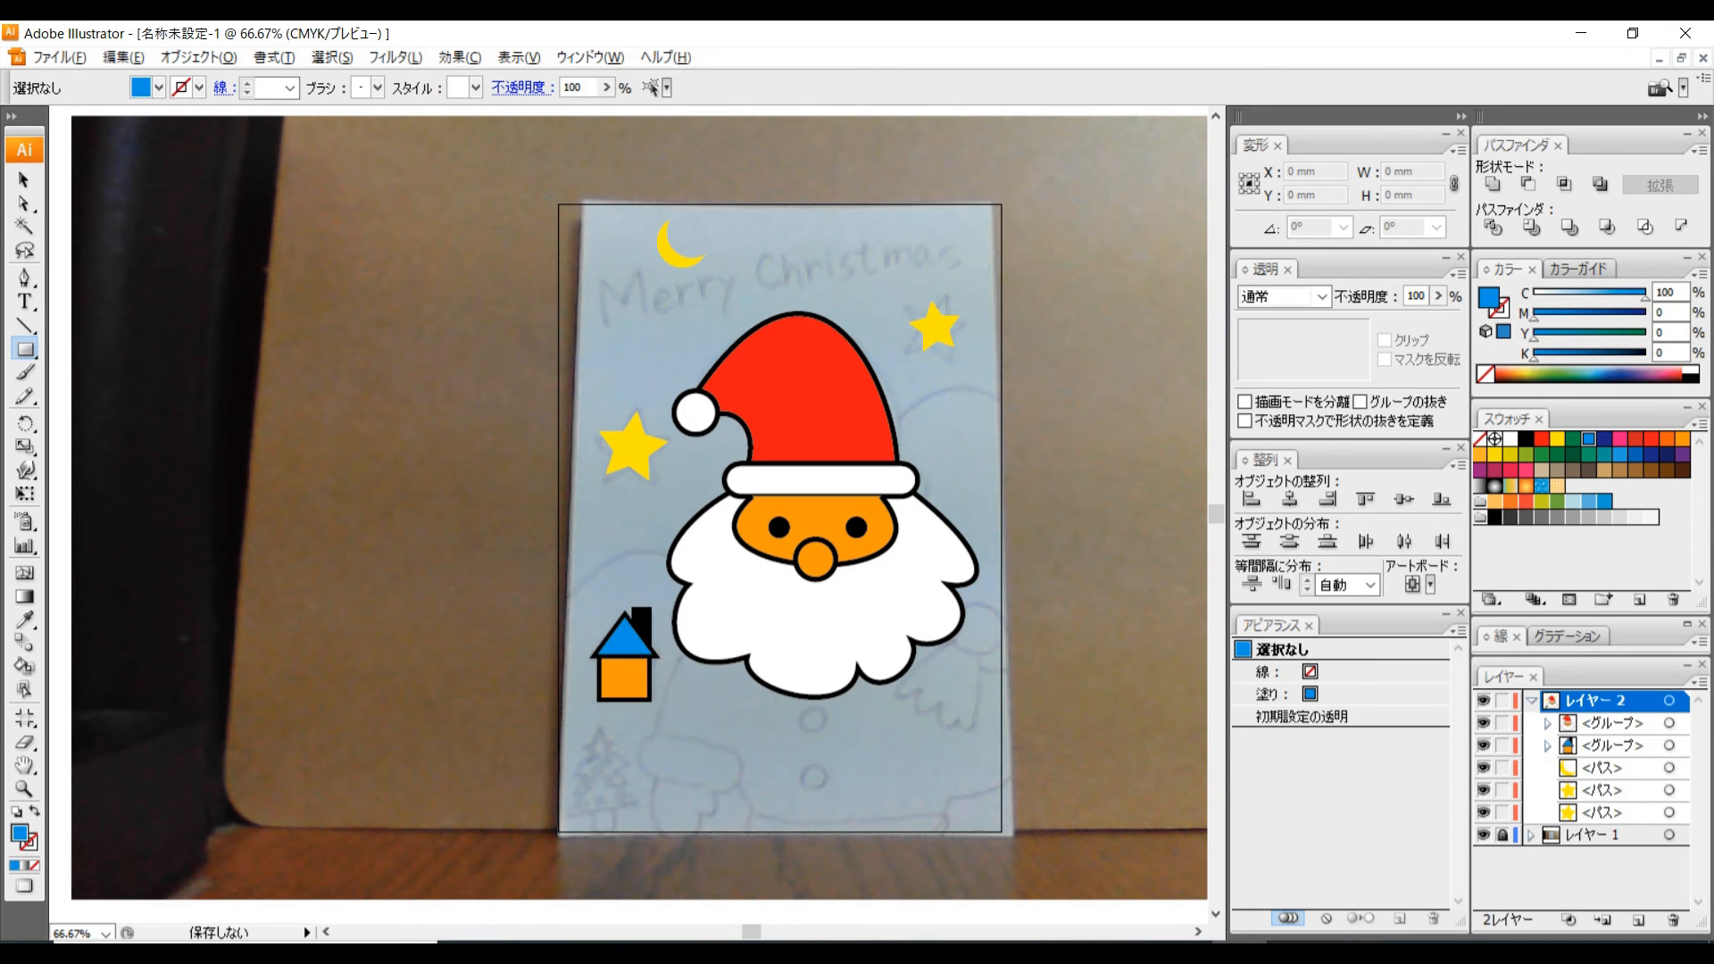
left_click_drag(574, 256, 1011, 842)
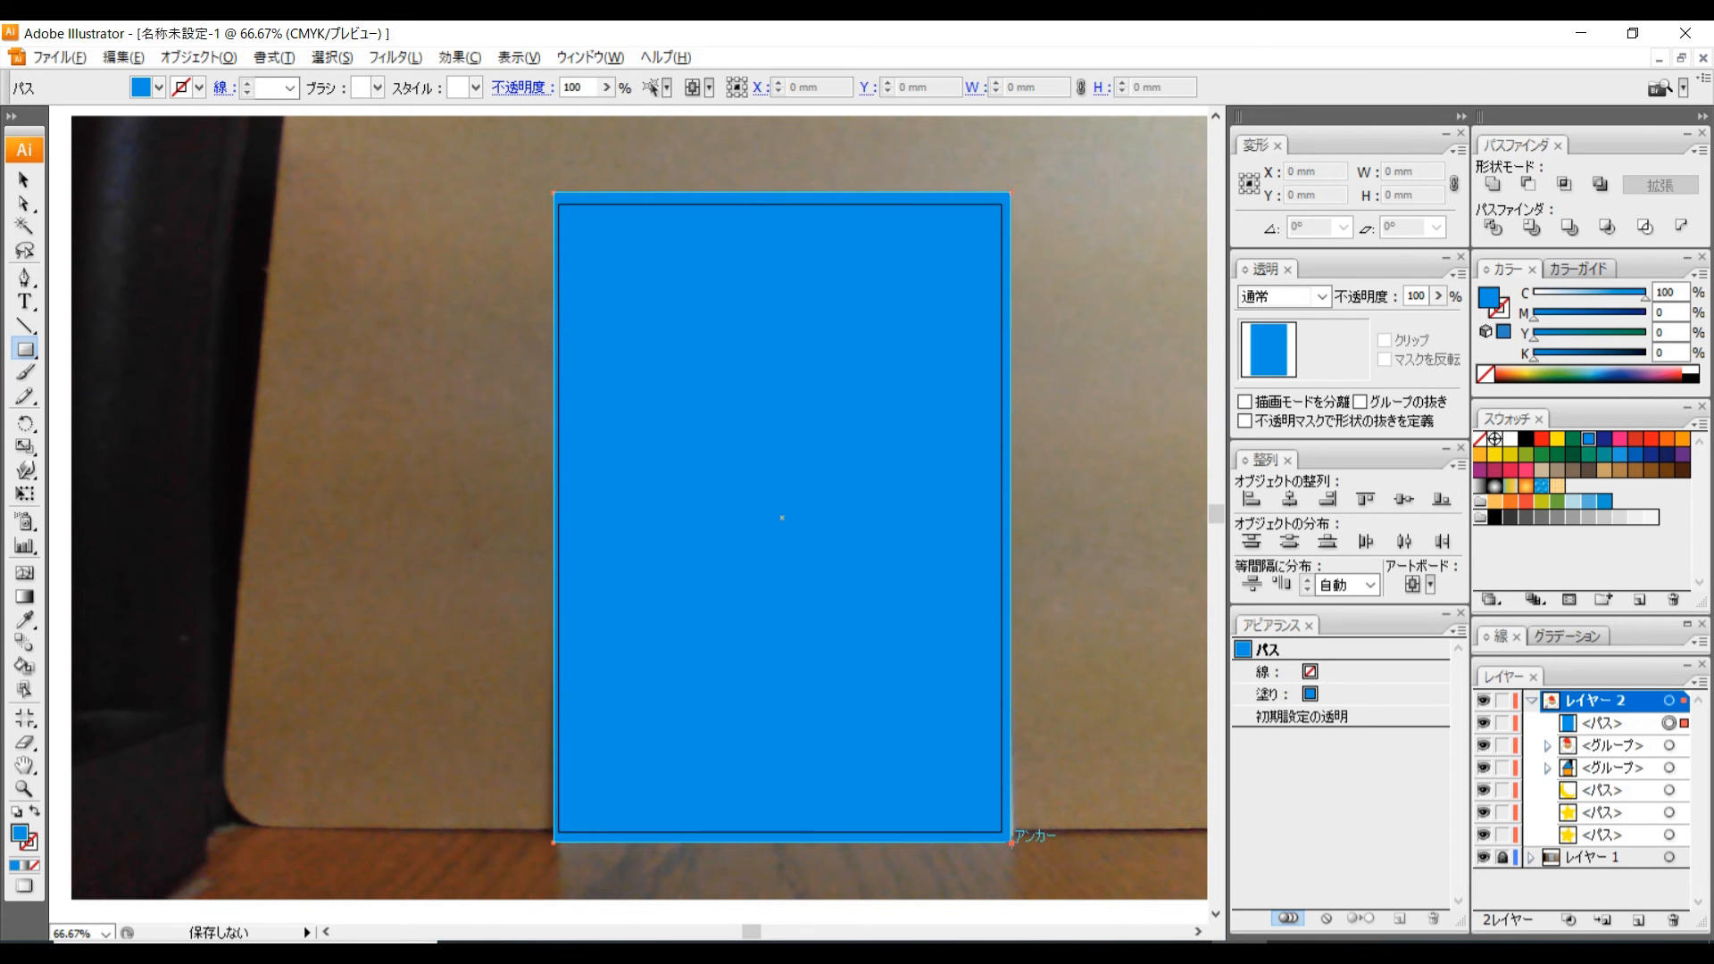
left_click(24, 179)
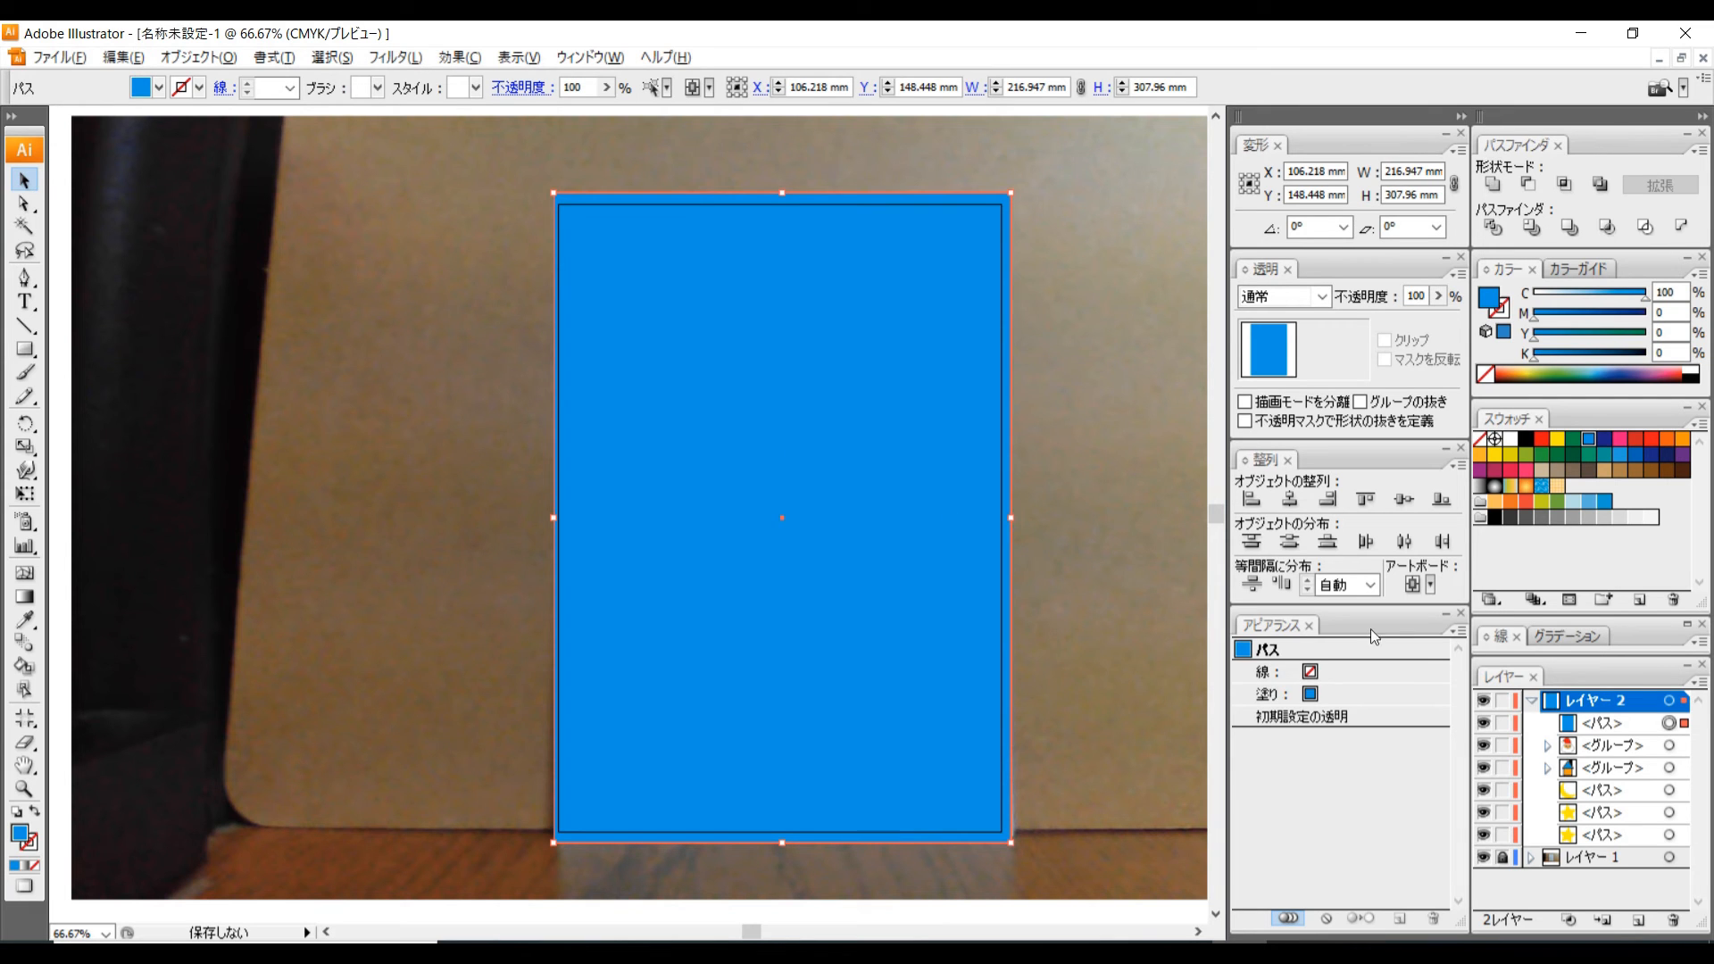
left_click(1485, 728)
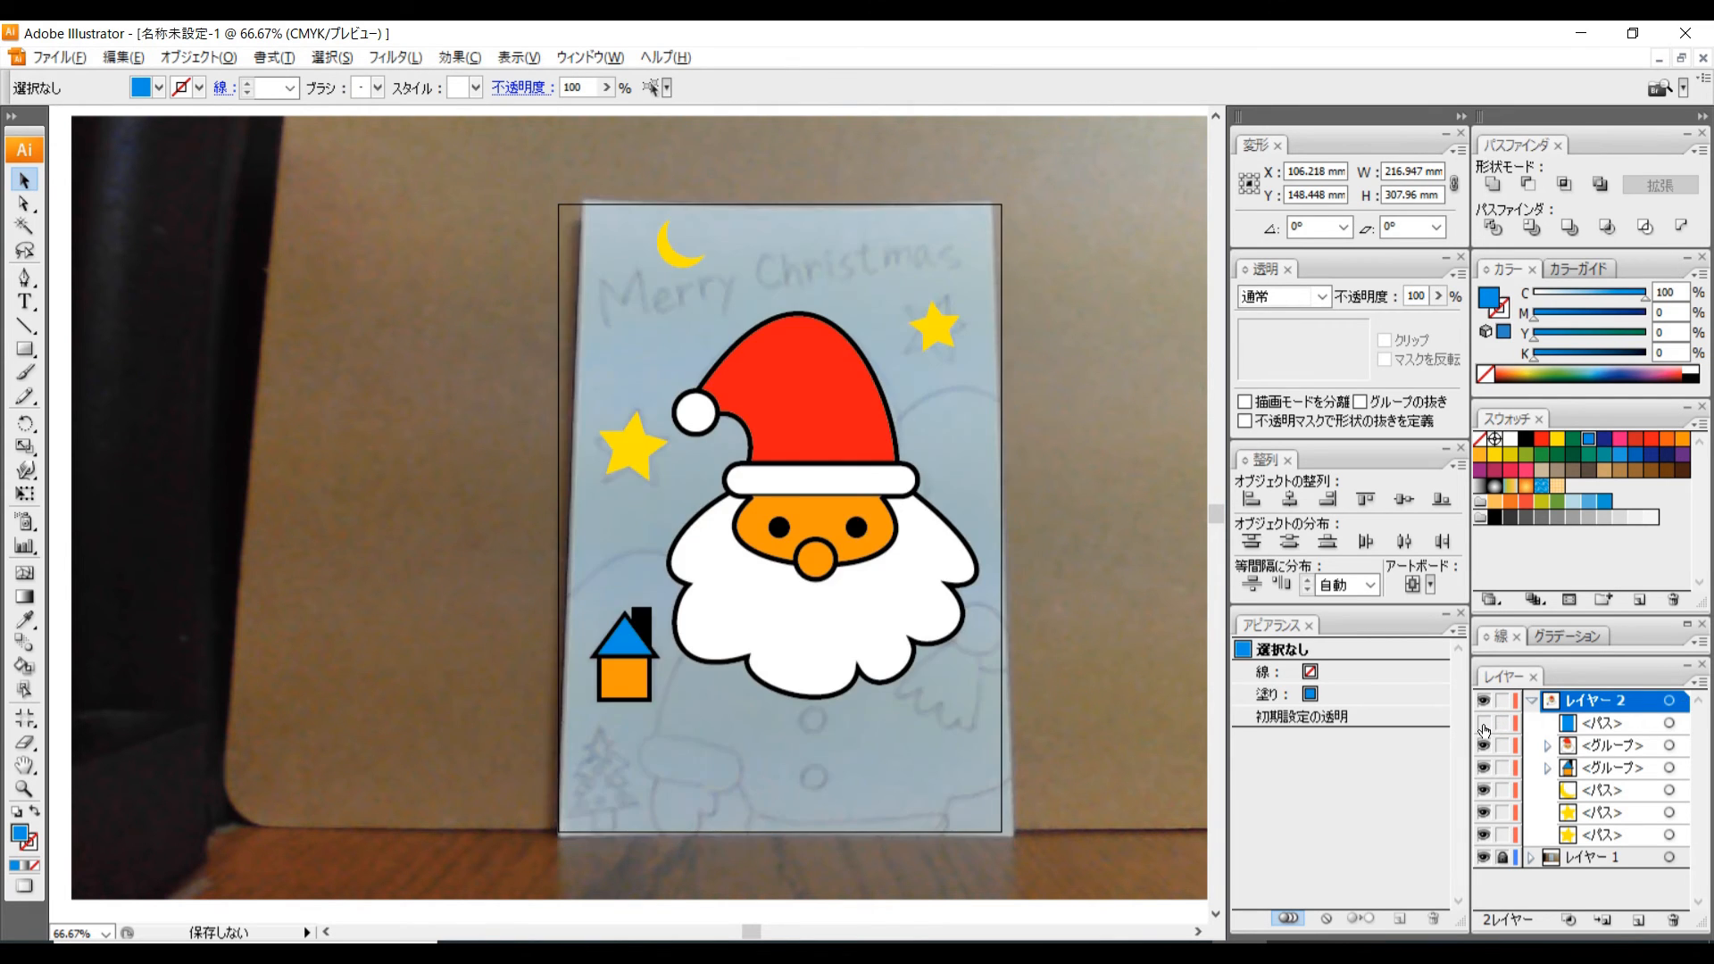
Show and select the background rectangle, then fill it with a white-to-black linear gradient.
left_click(1485, 729)
left_click(1620, 727)
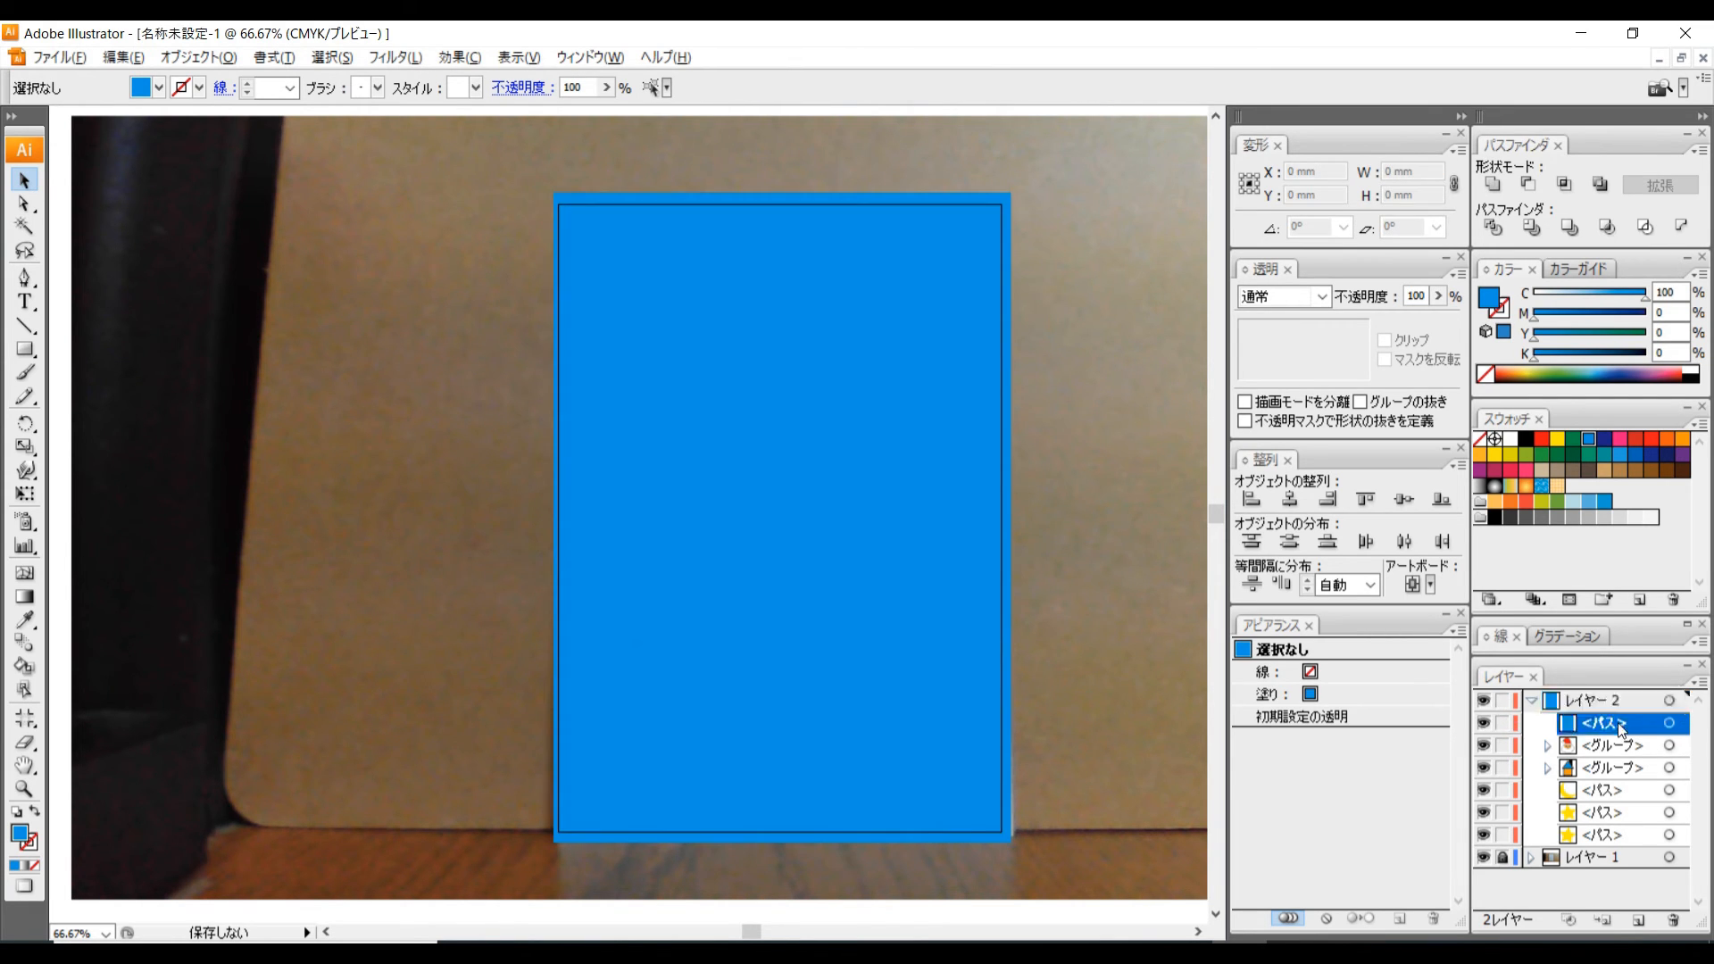
left_click(1672, 725)
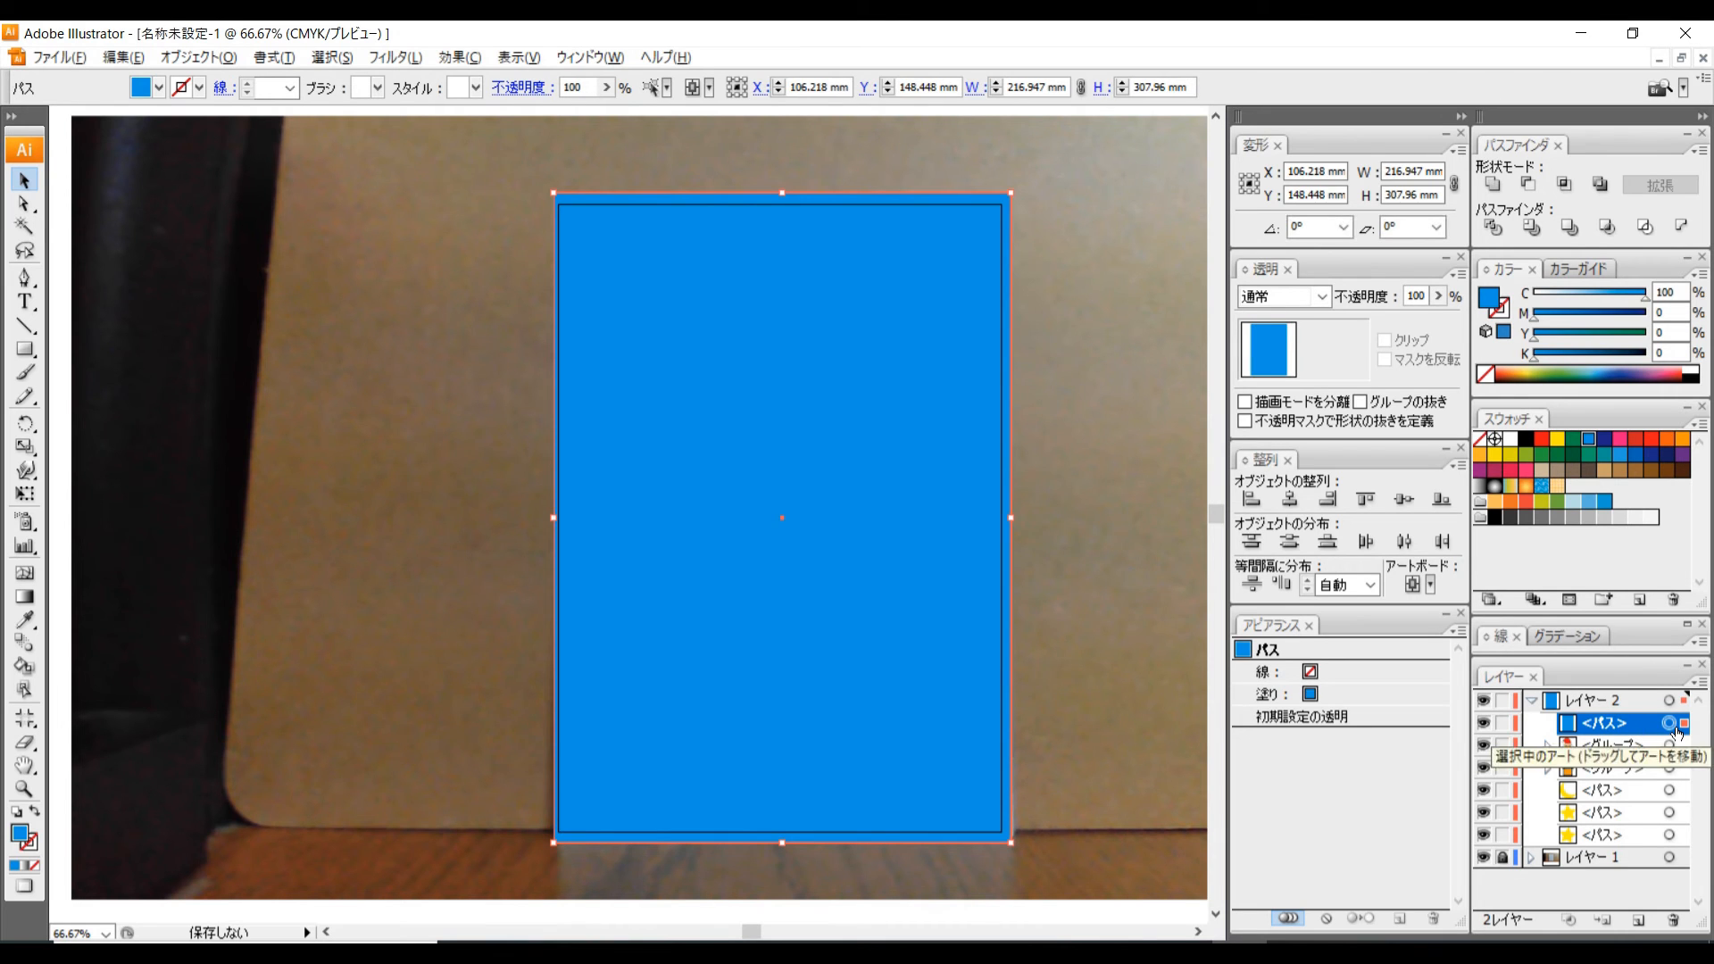
left_click(1571, 638)
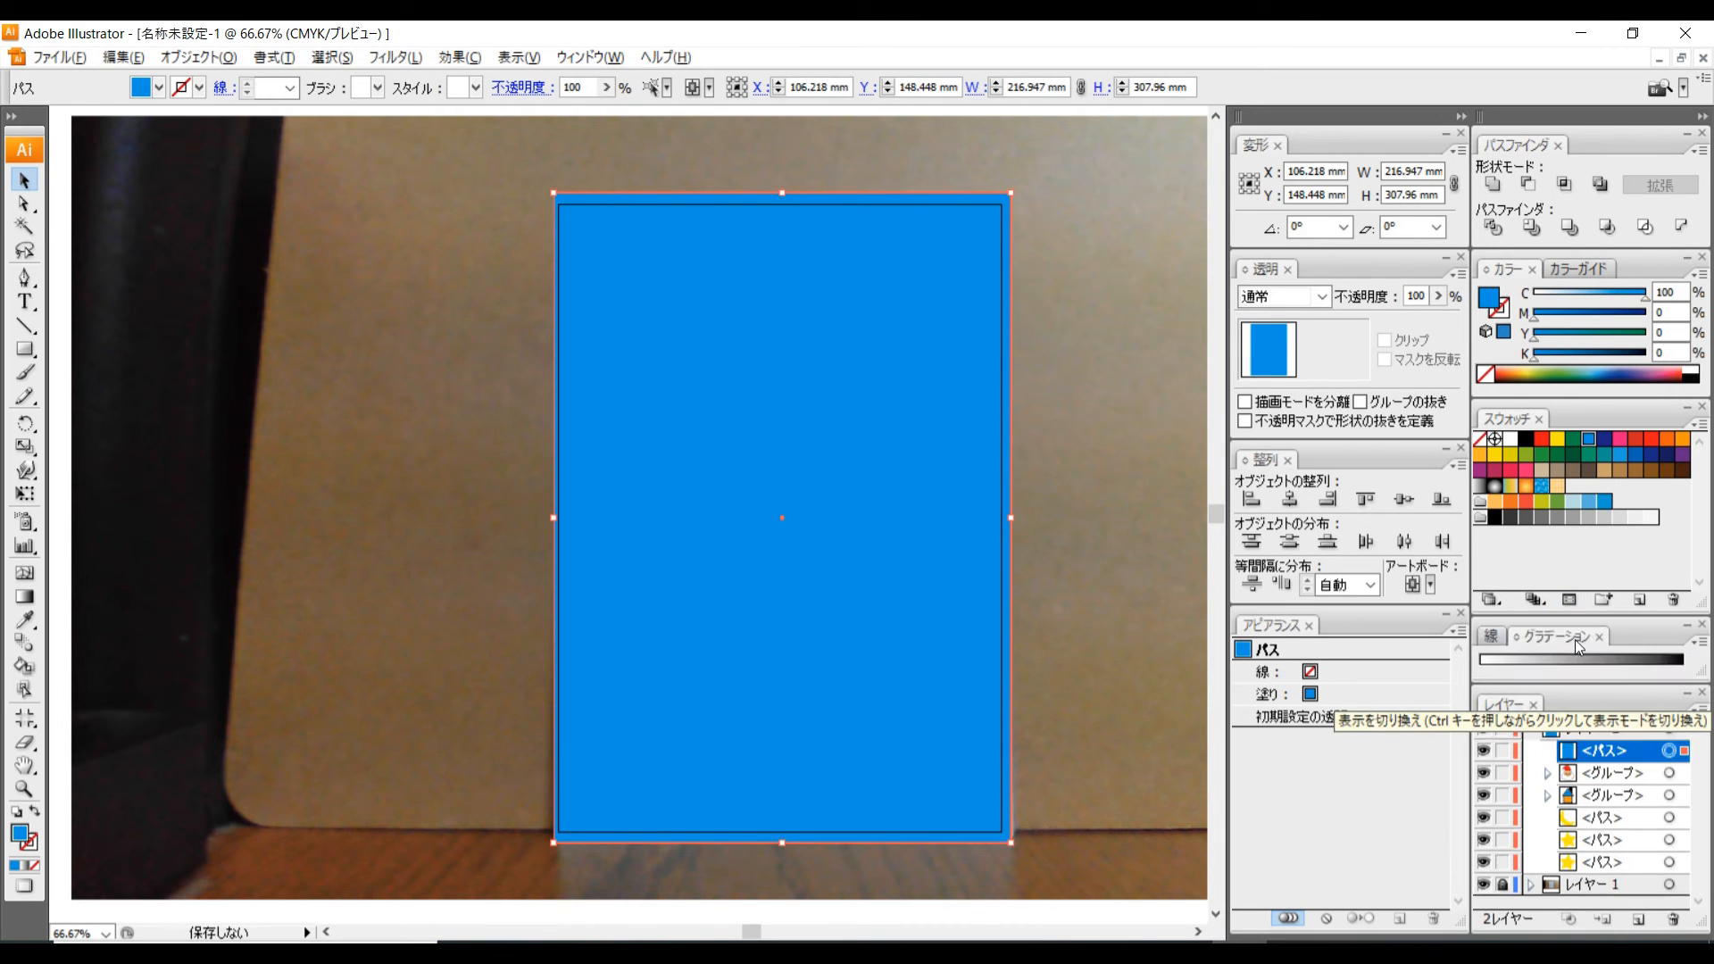
left_click(1698, 644)
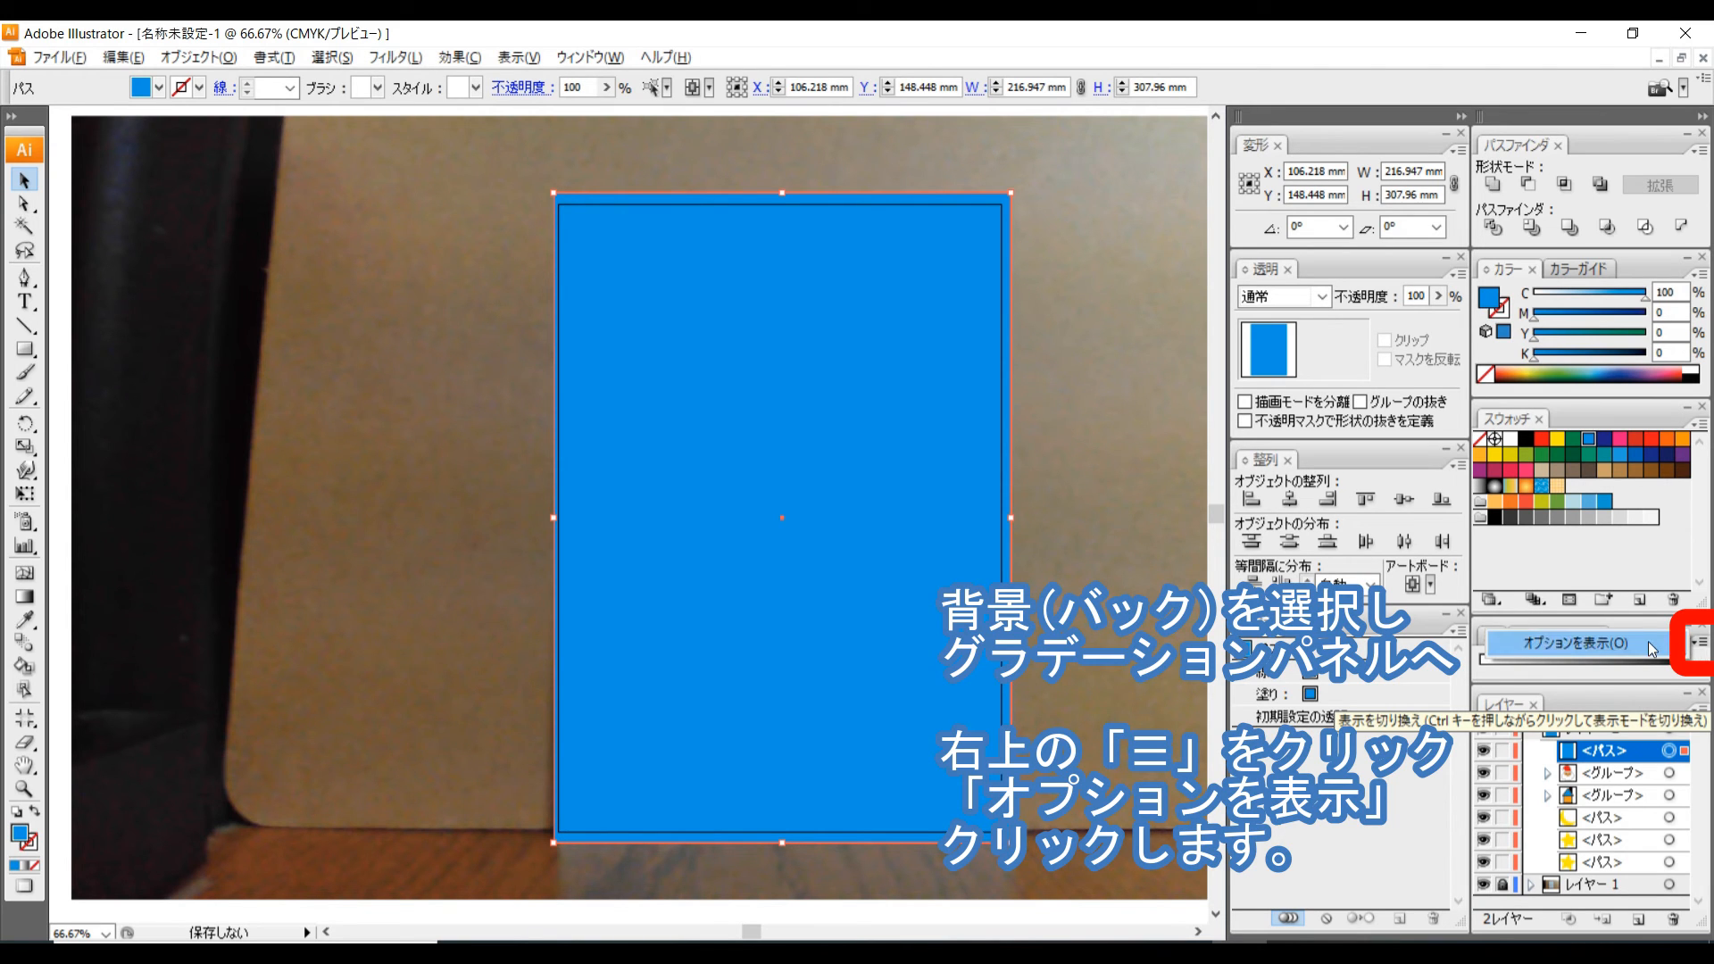
left_click(1564, 642)
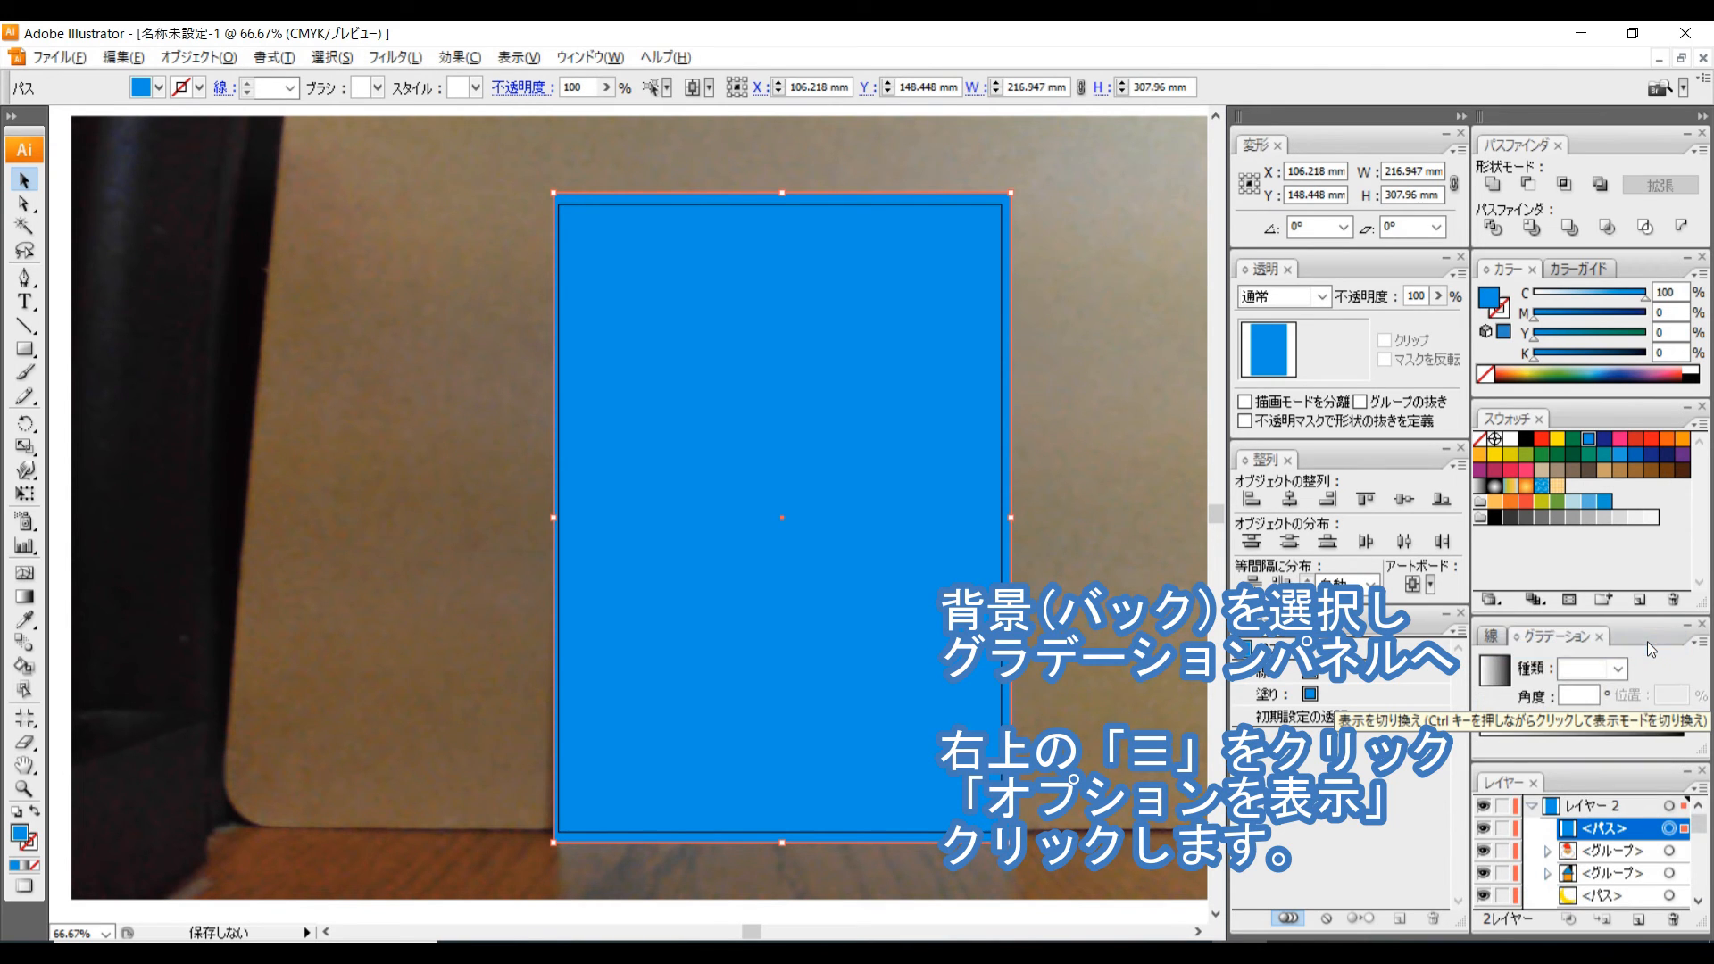
left_click(1495, 671)
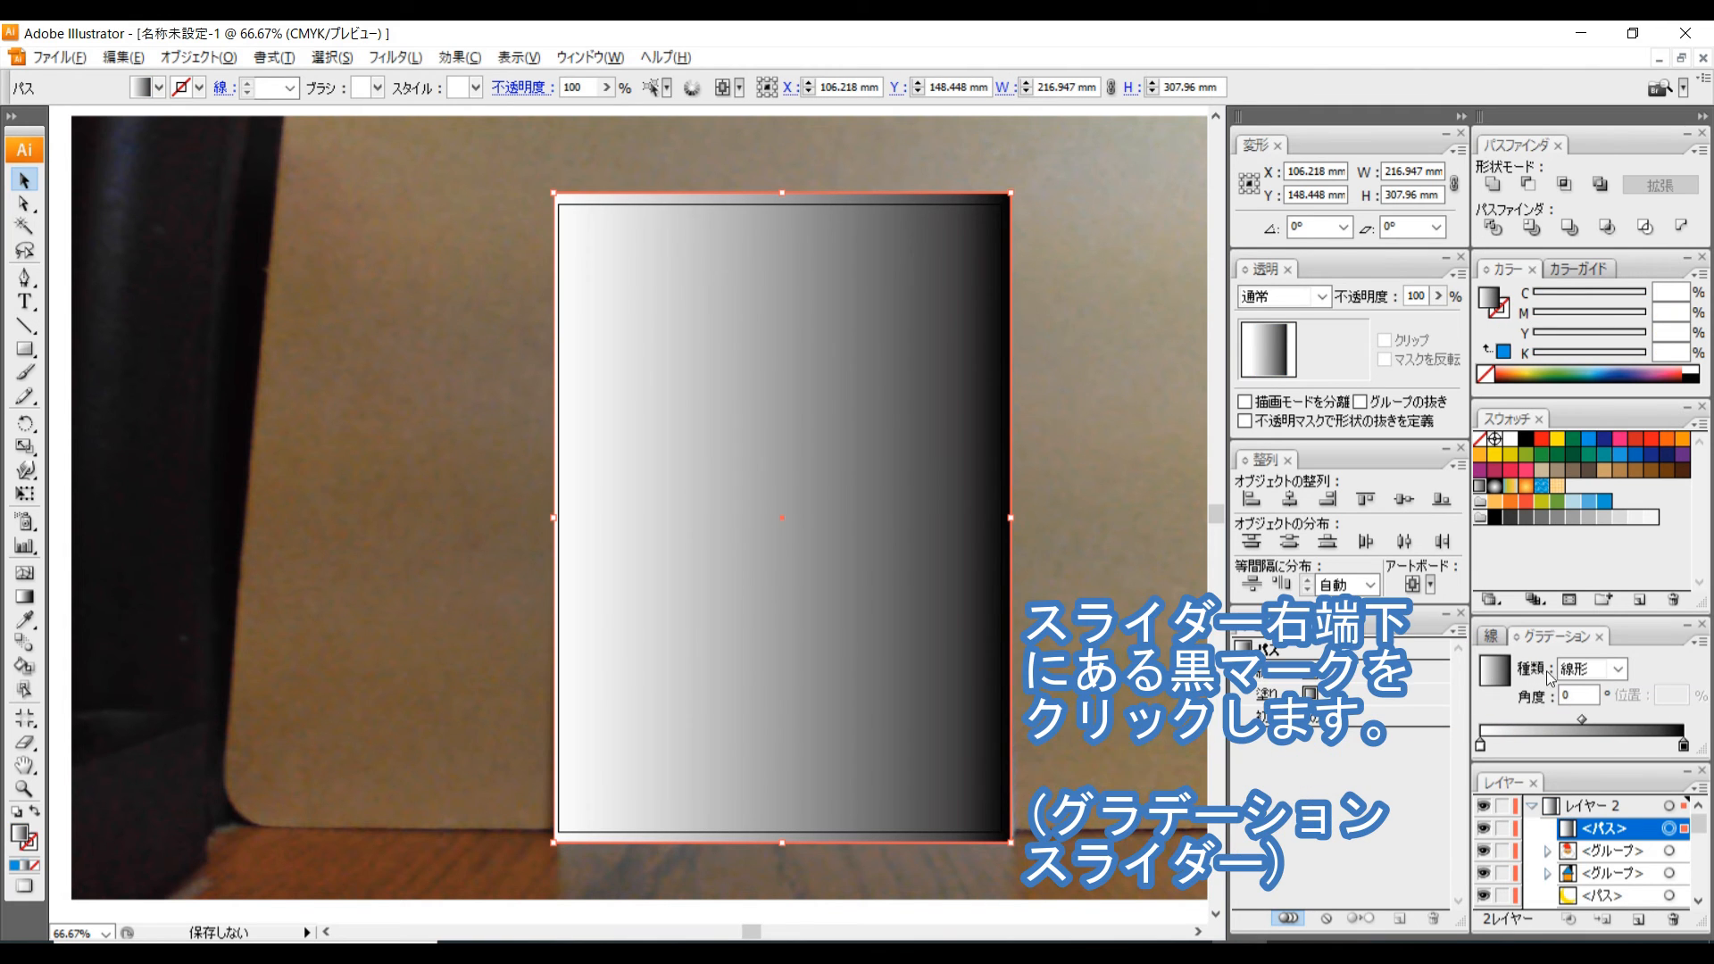
Recolor the gradient's black end stop in CMYK to blue, with C 79.22, M 38.82, Y 0 and K 0.
left_click(1683, 745)
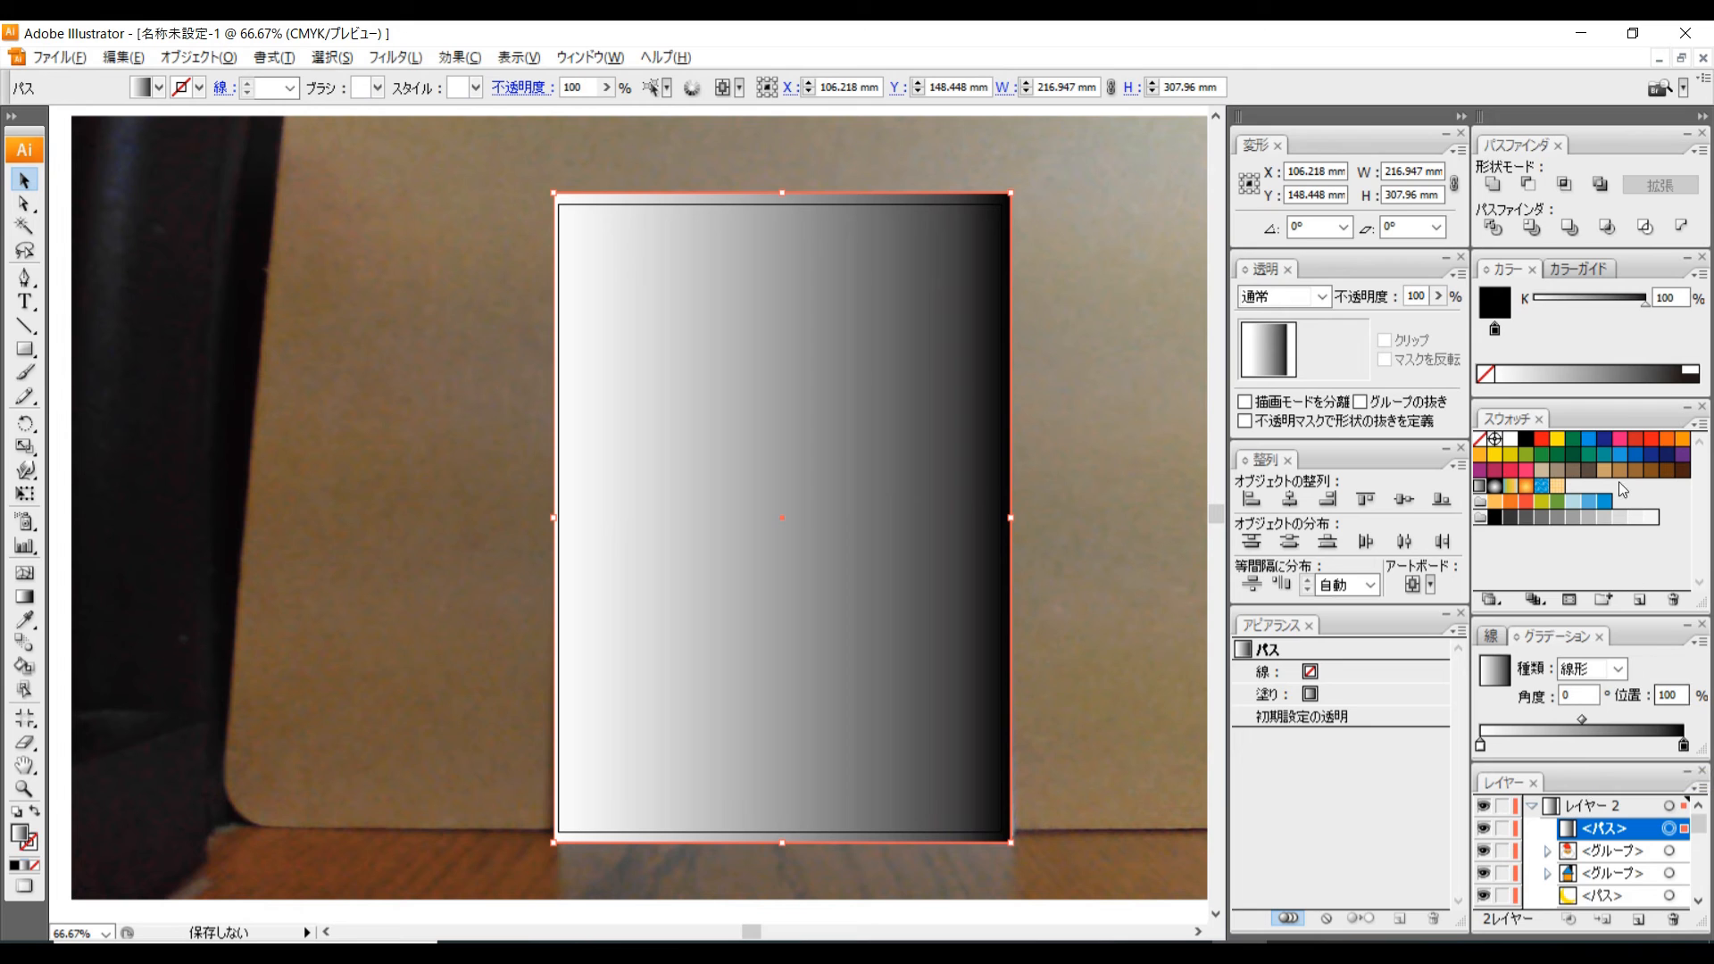
left_click(1701, 277)
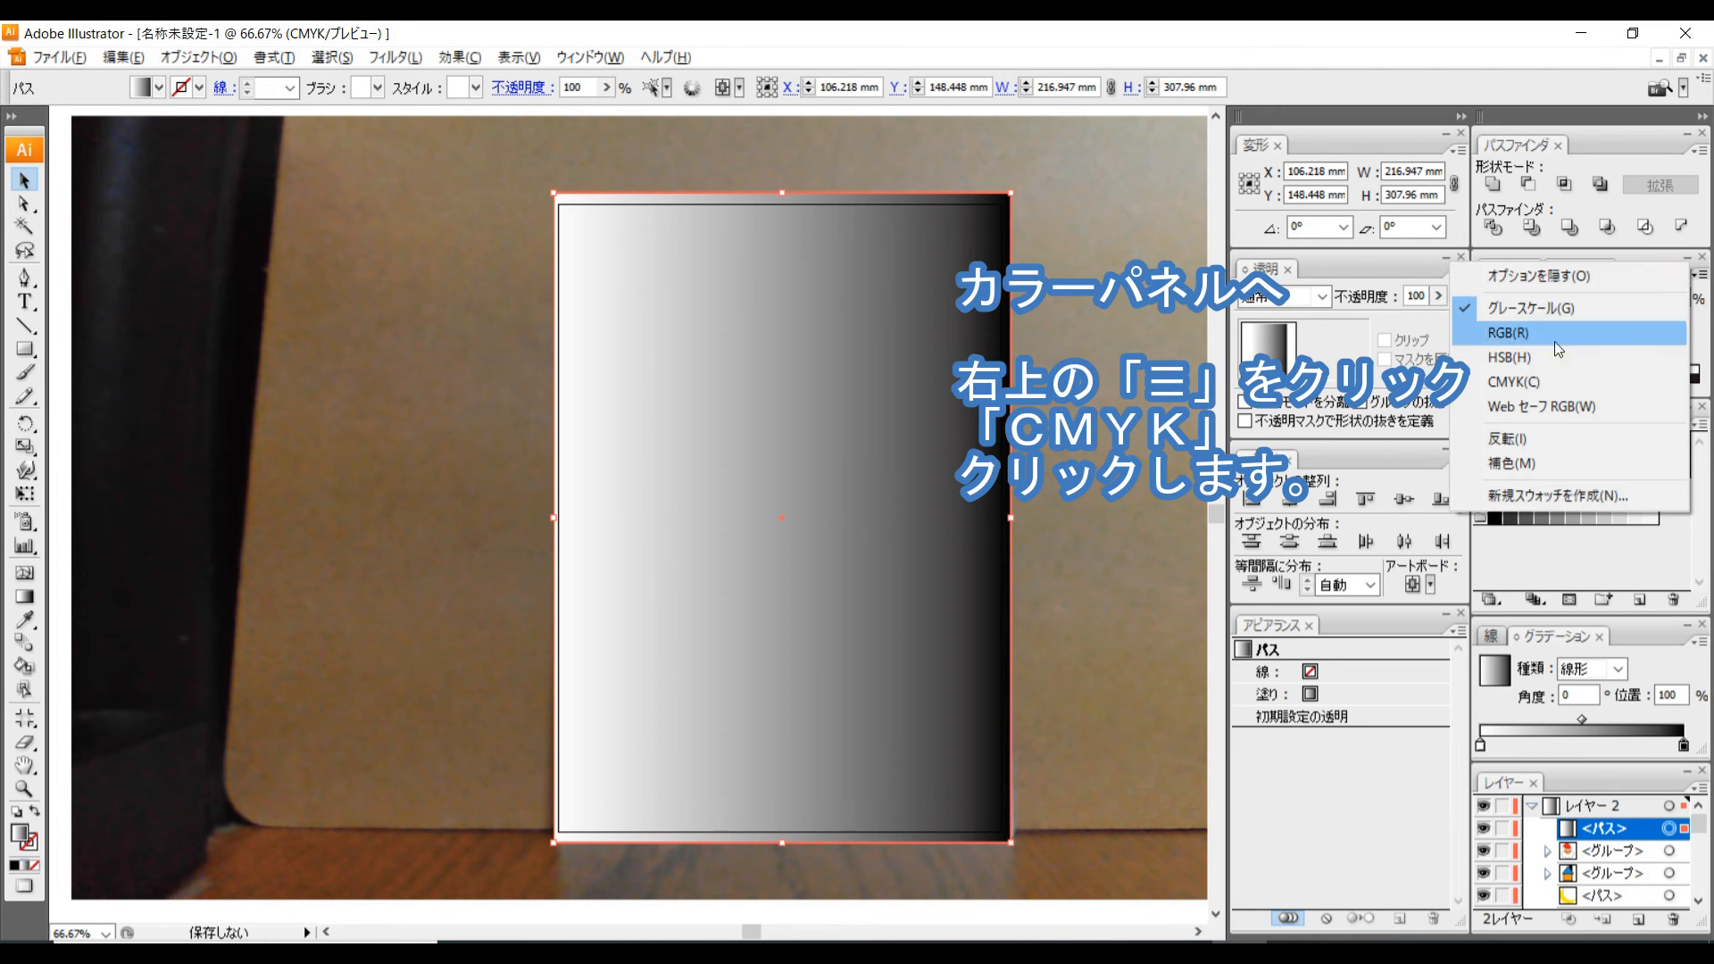
left_click(1538, 384)
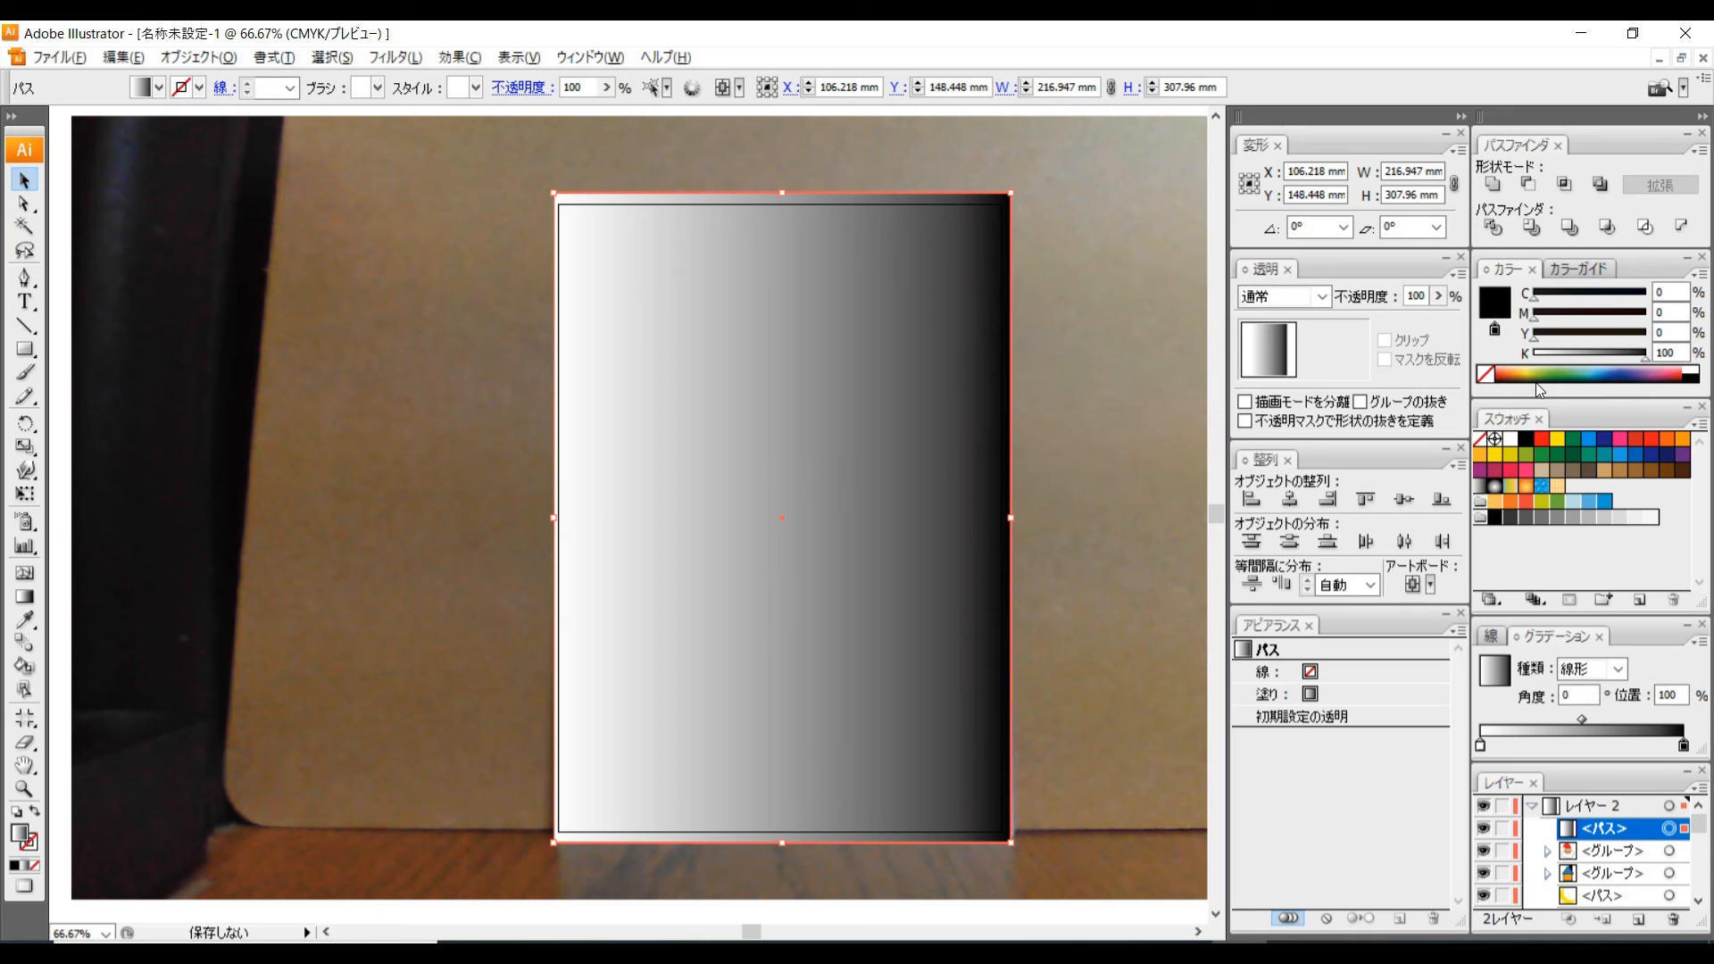
left_click(1612, 371)
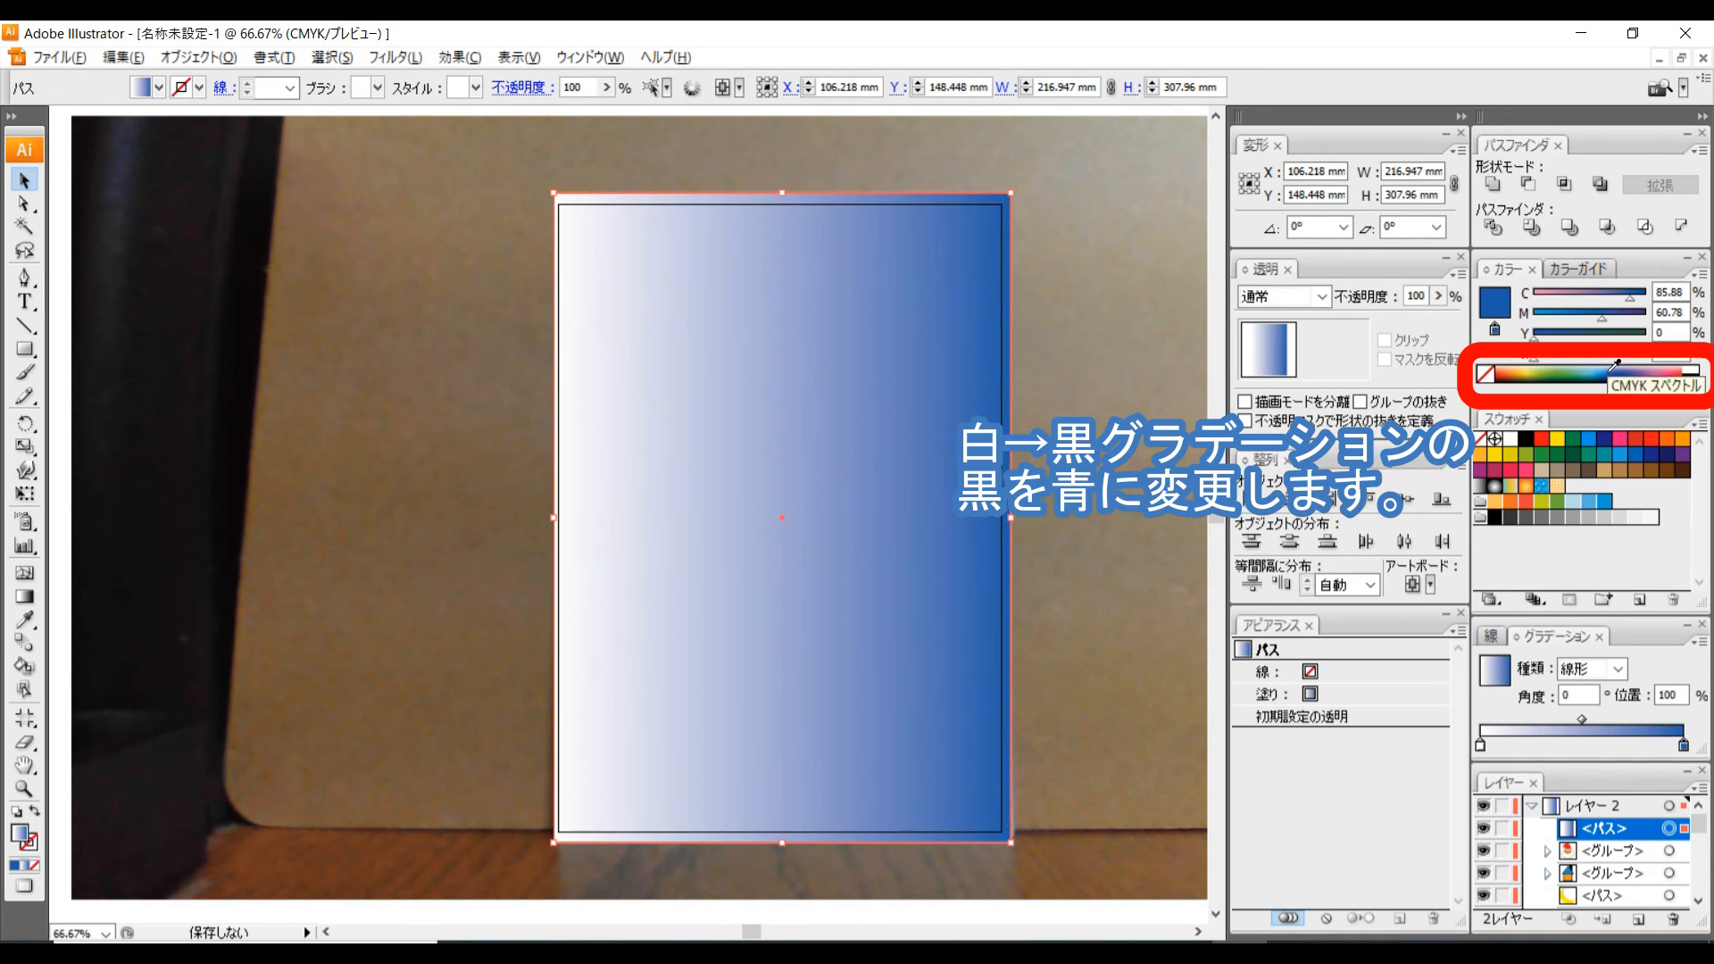
left_click(1612, 368)
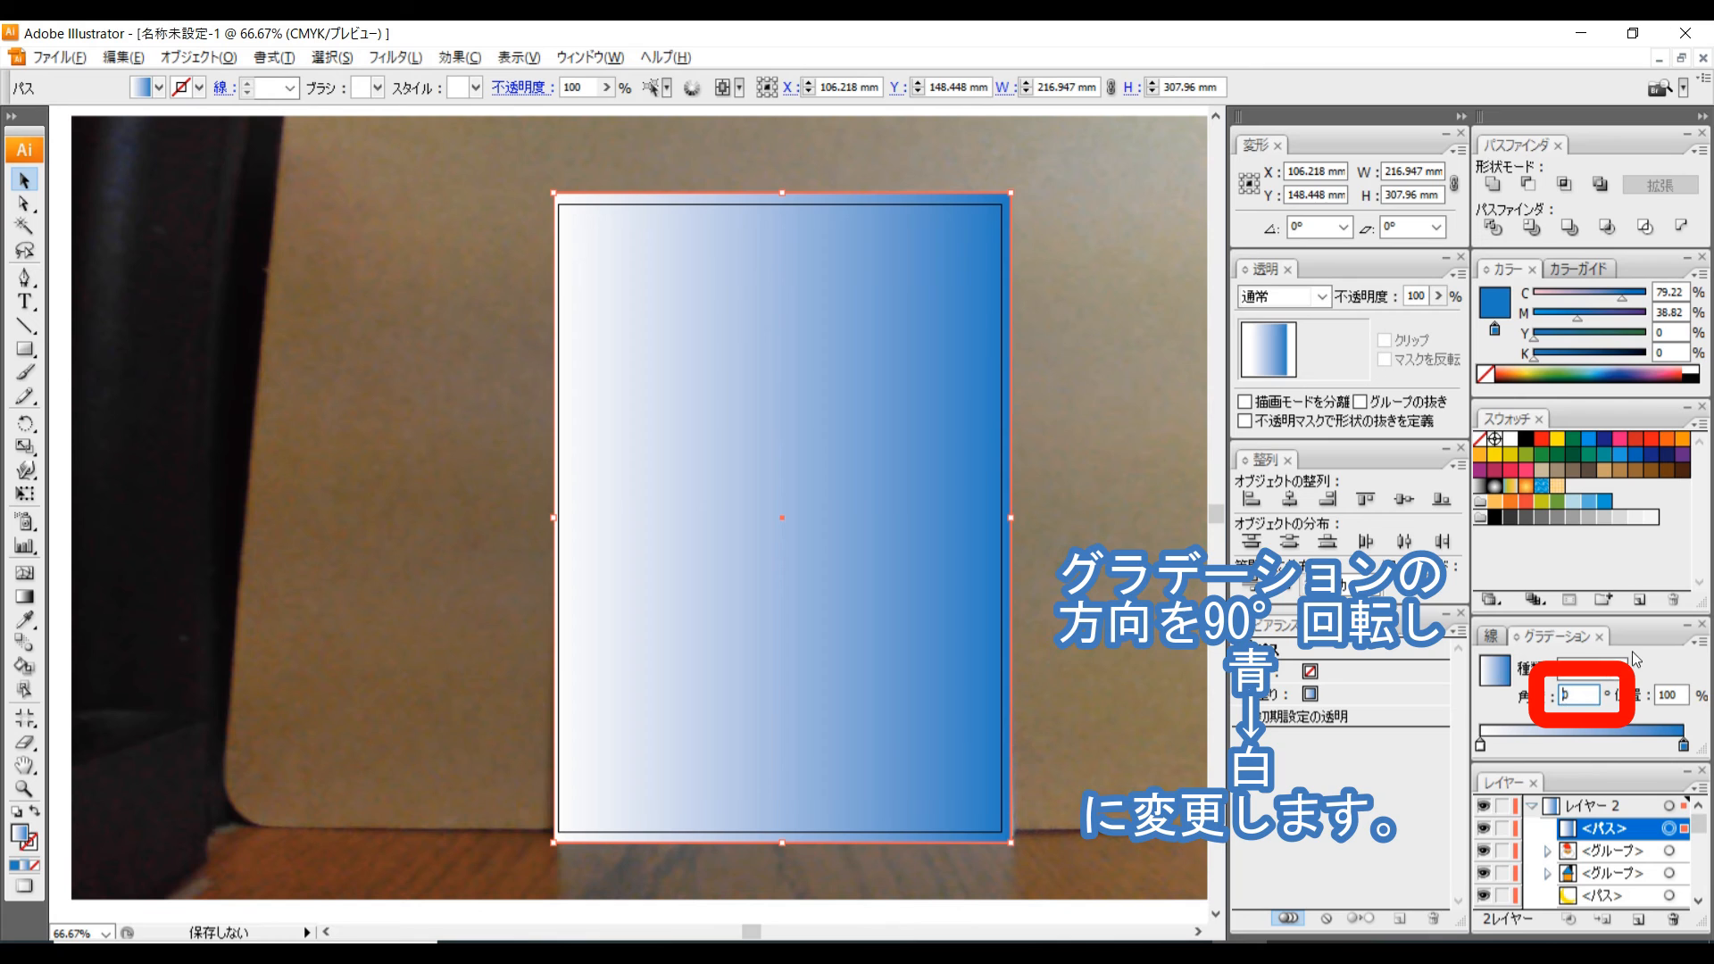
Set the background gradient's angle to 90° and deselect the rectangle.
type("9")
key("Return")
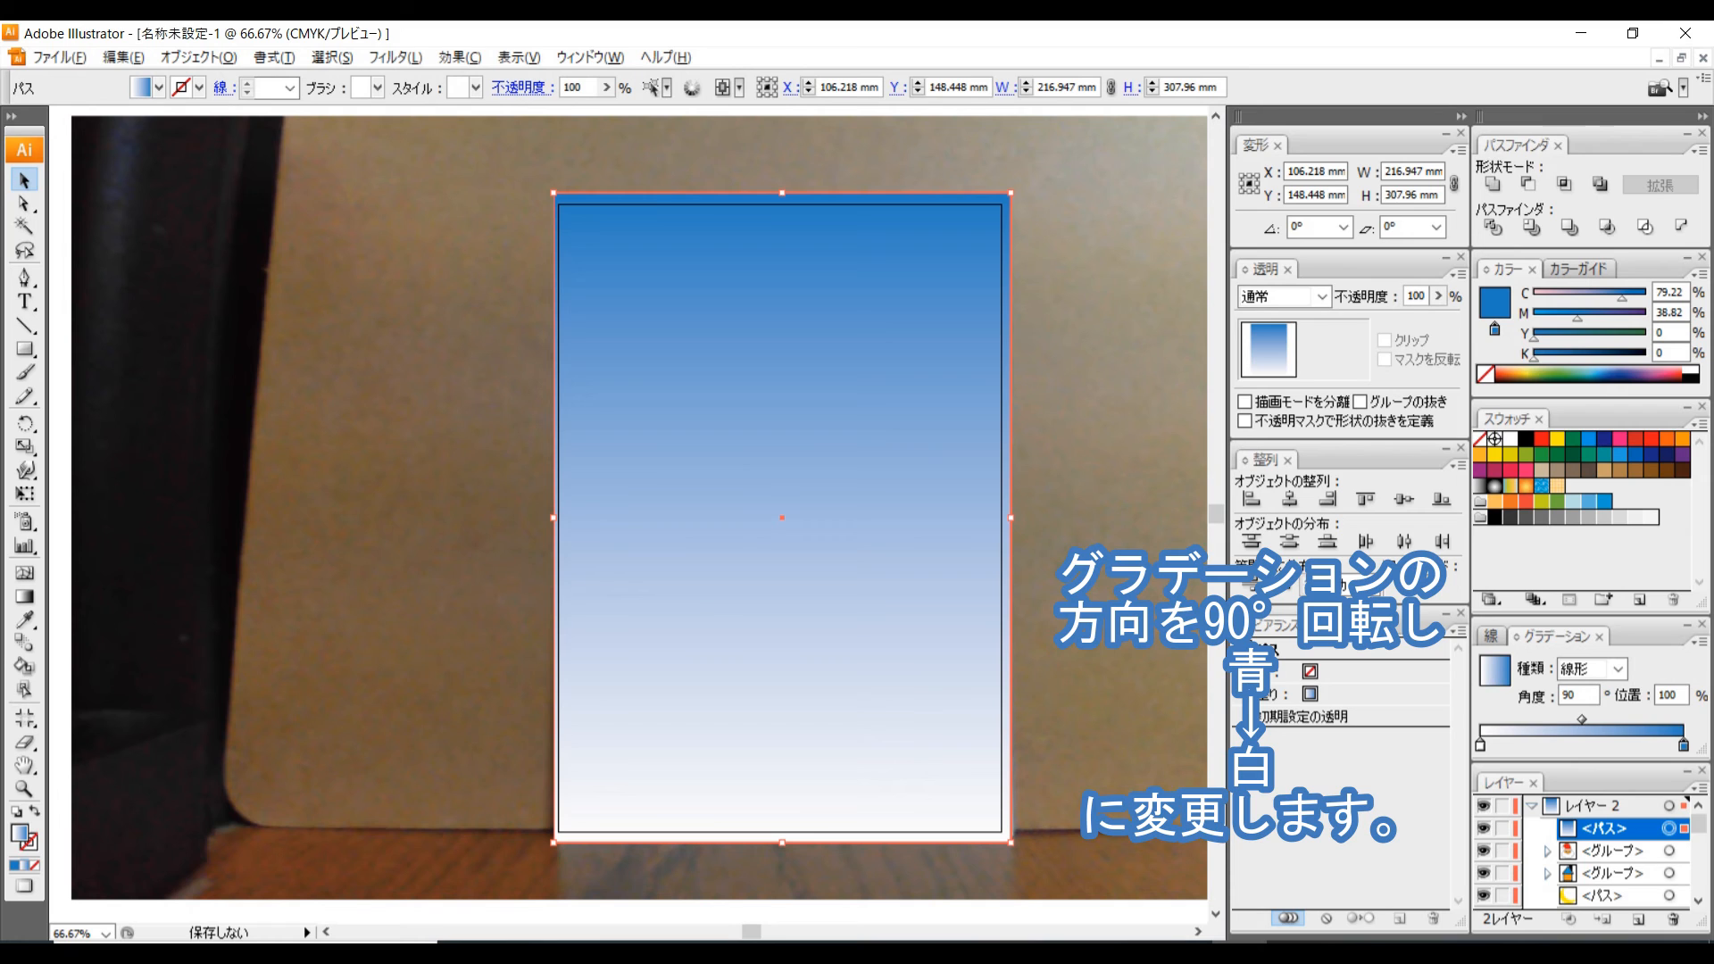
left_click(1130, 650)
Draw a closed white snow hill with the Pen tool, with a wavy top edge, covering the artboard's lower half and slightly overlapping its edges.
key("p")
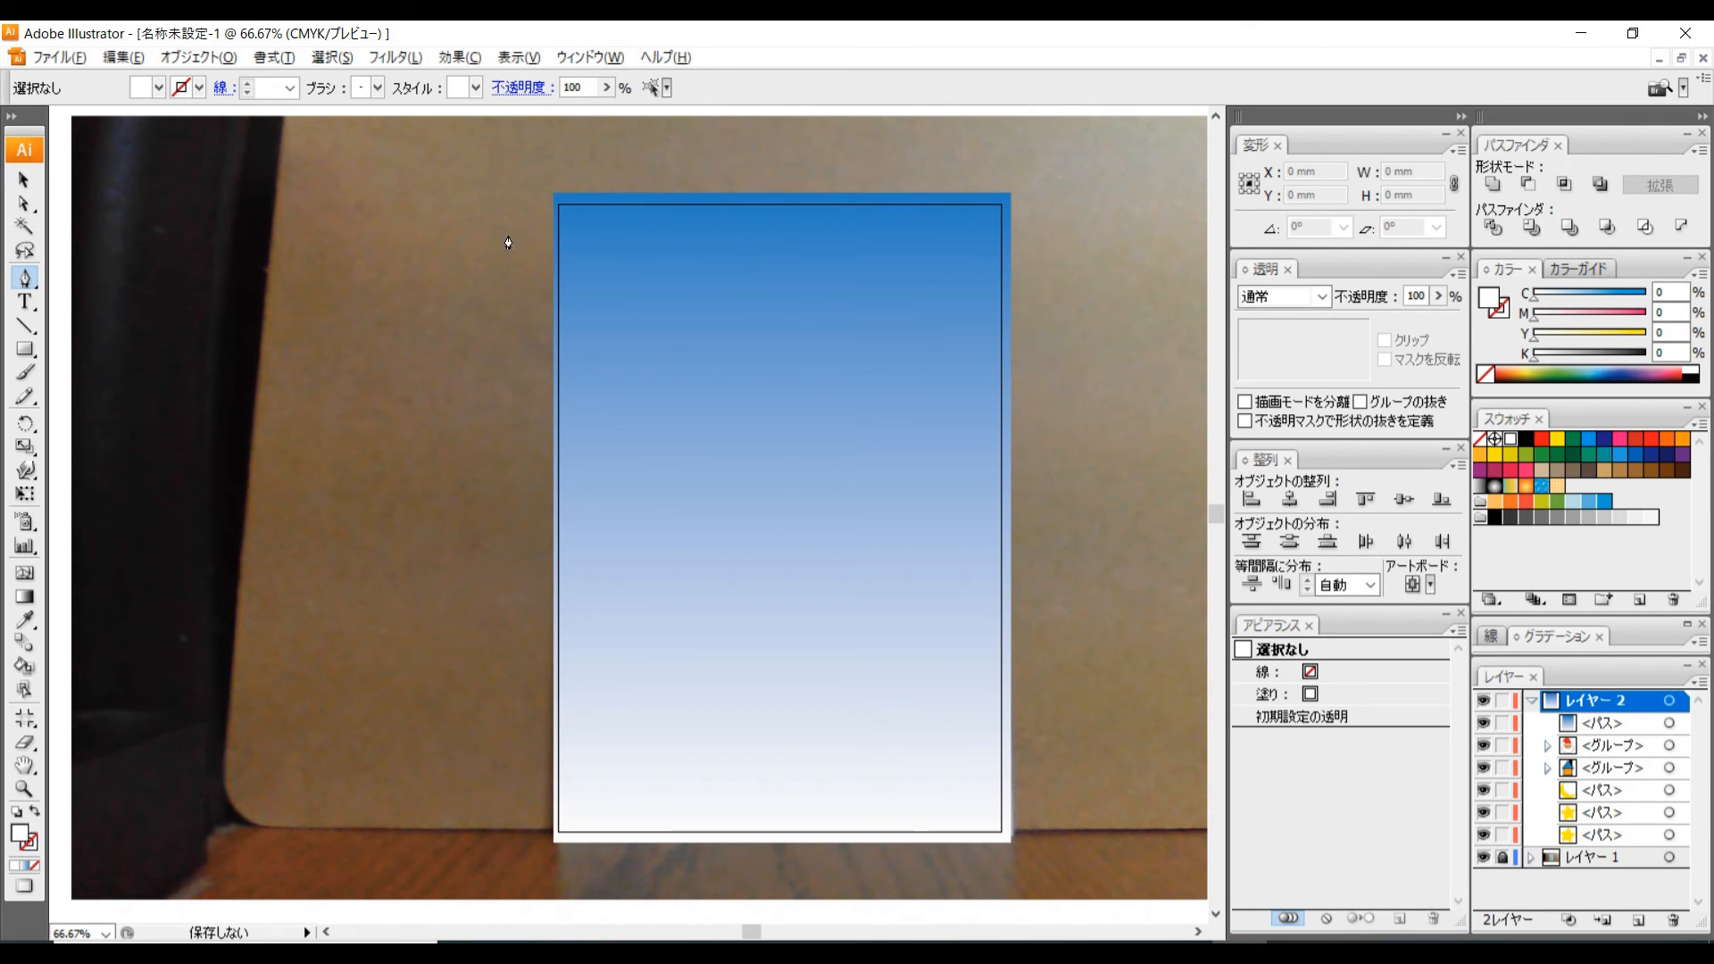
left_click(159, 87)
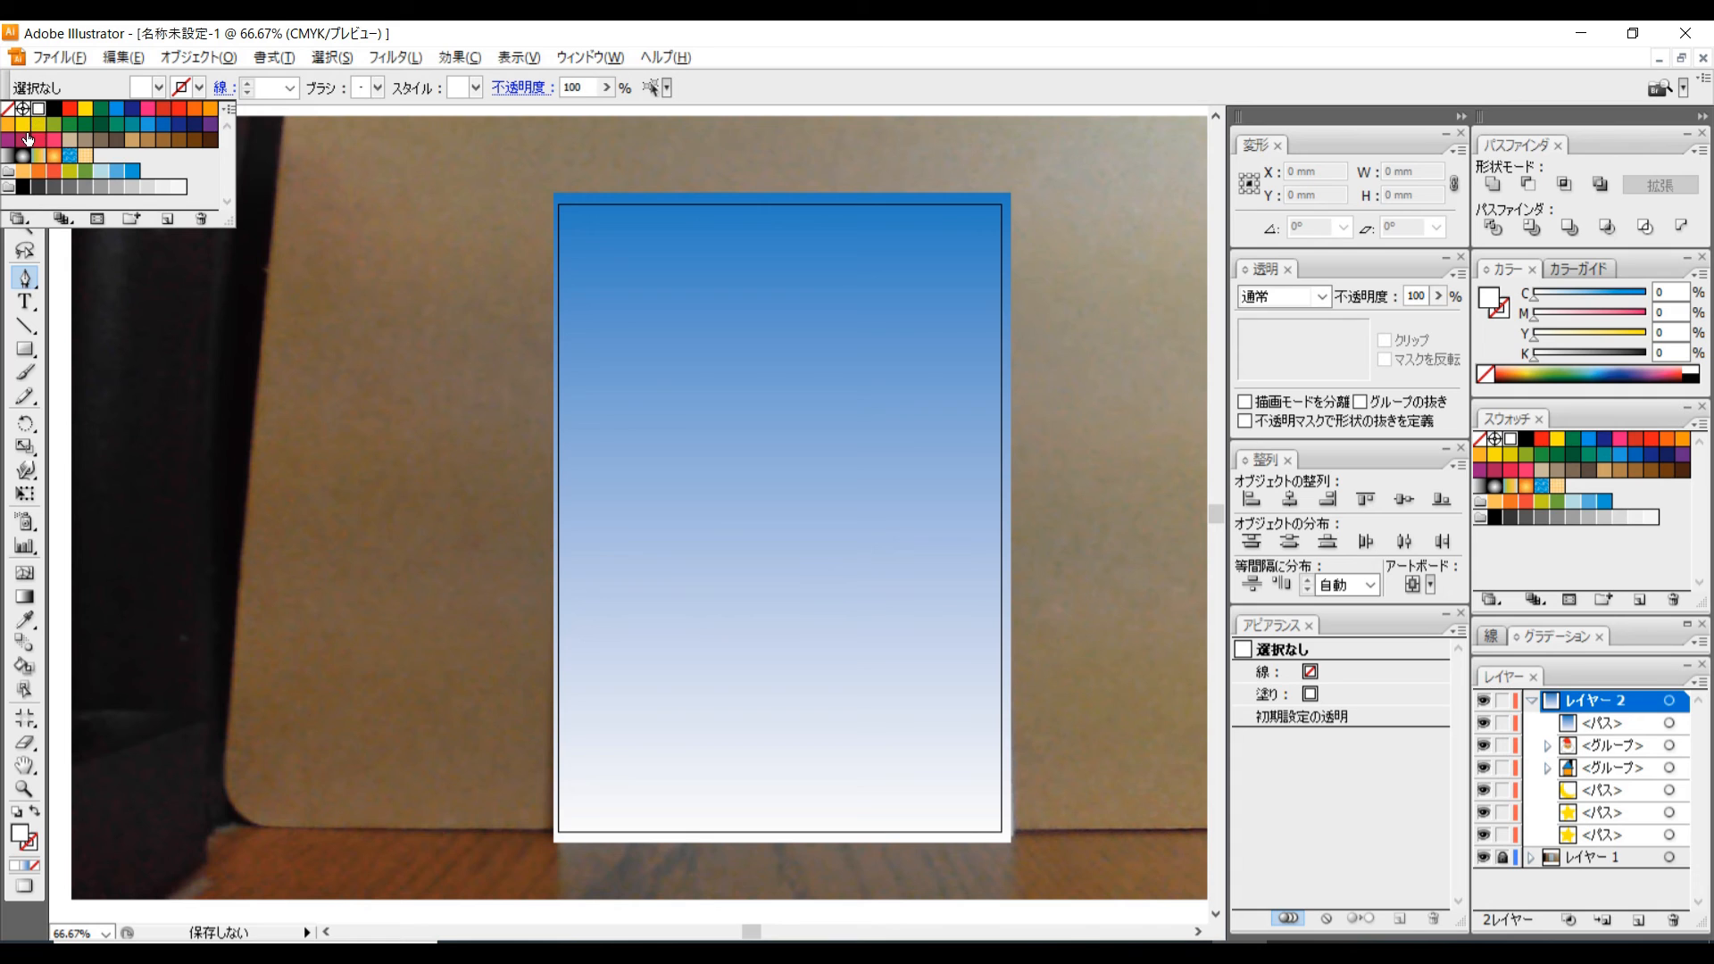
key("Escape")
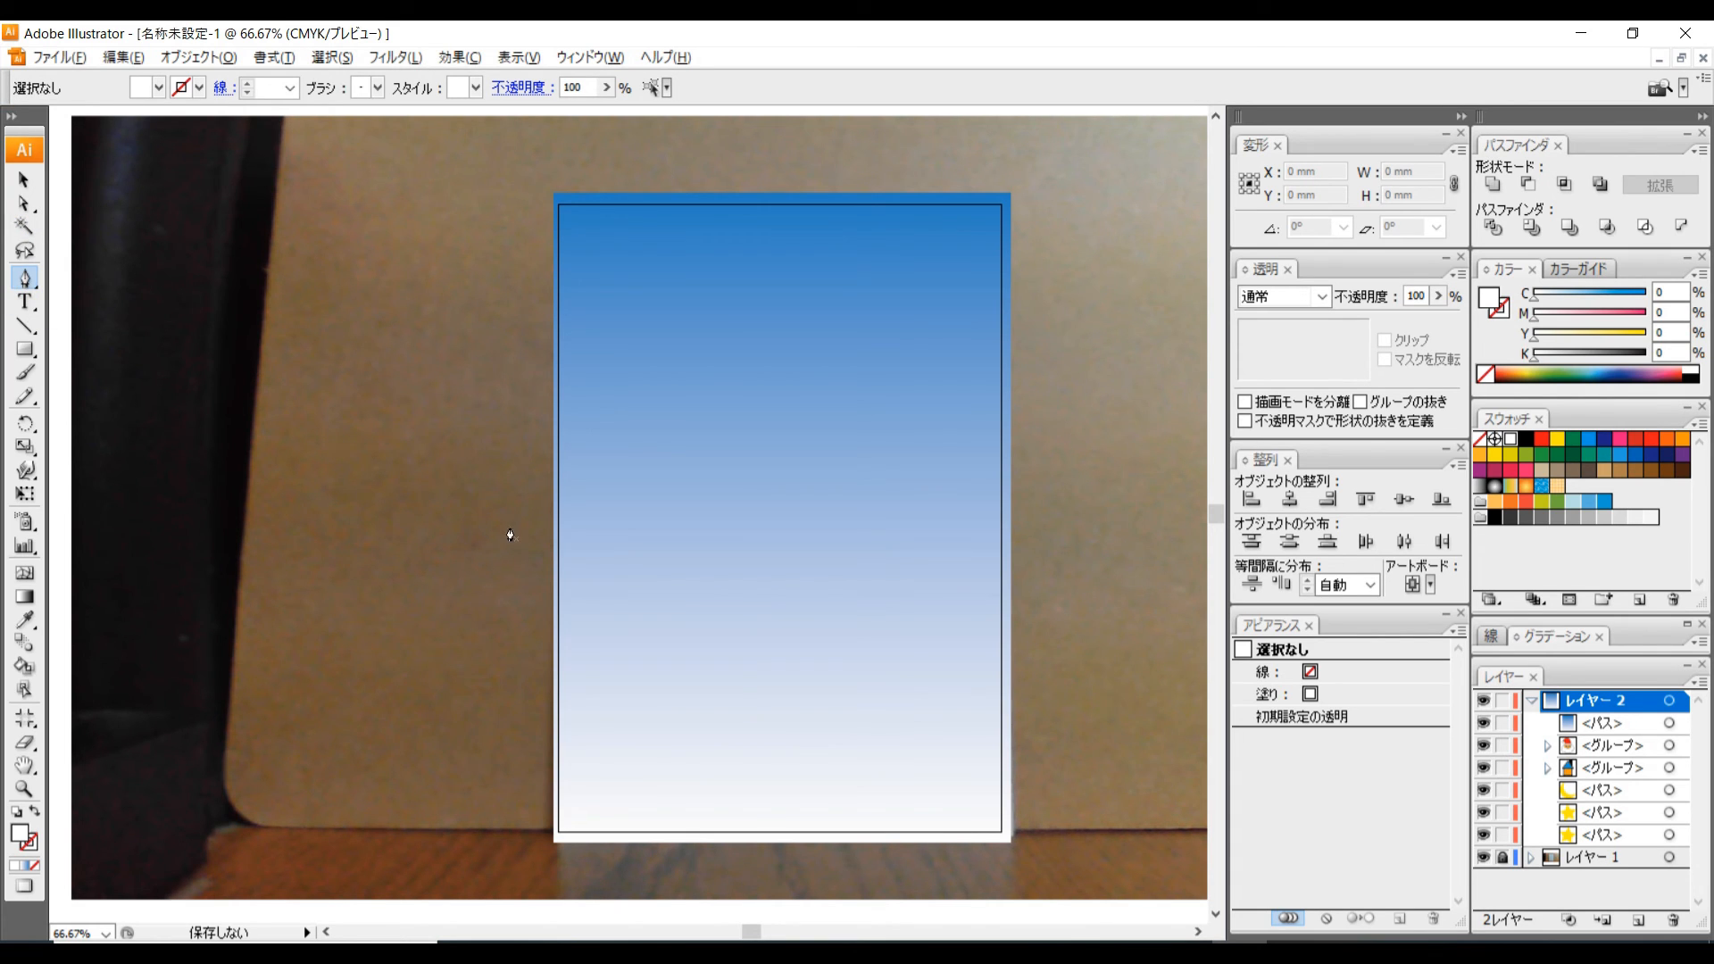
left_click_drag(534, 572, 594, 472)
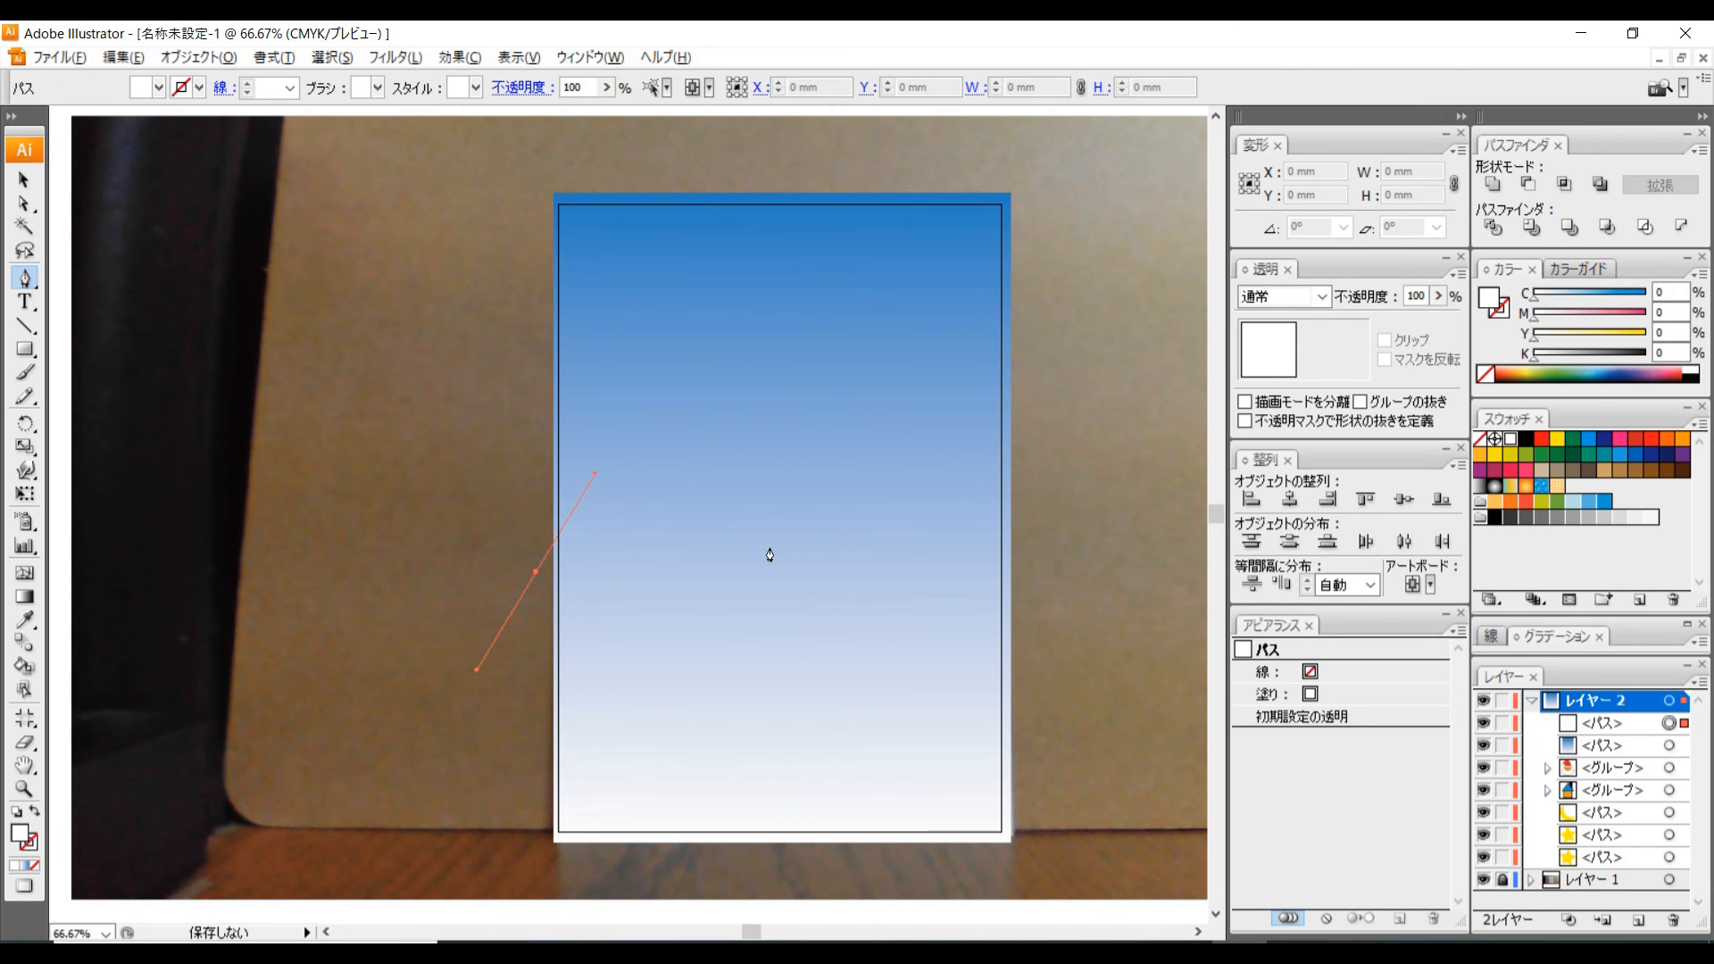
left_click_drag(773, 561, 811, 597)
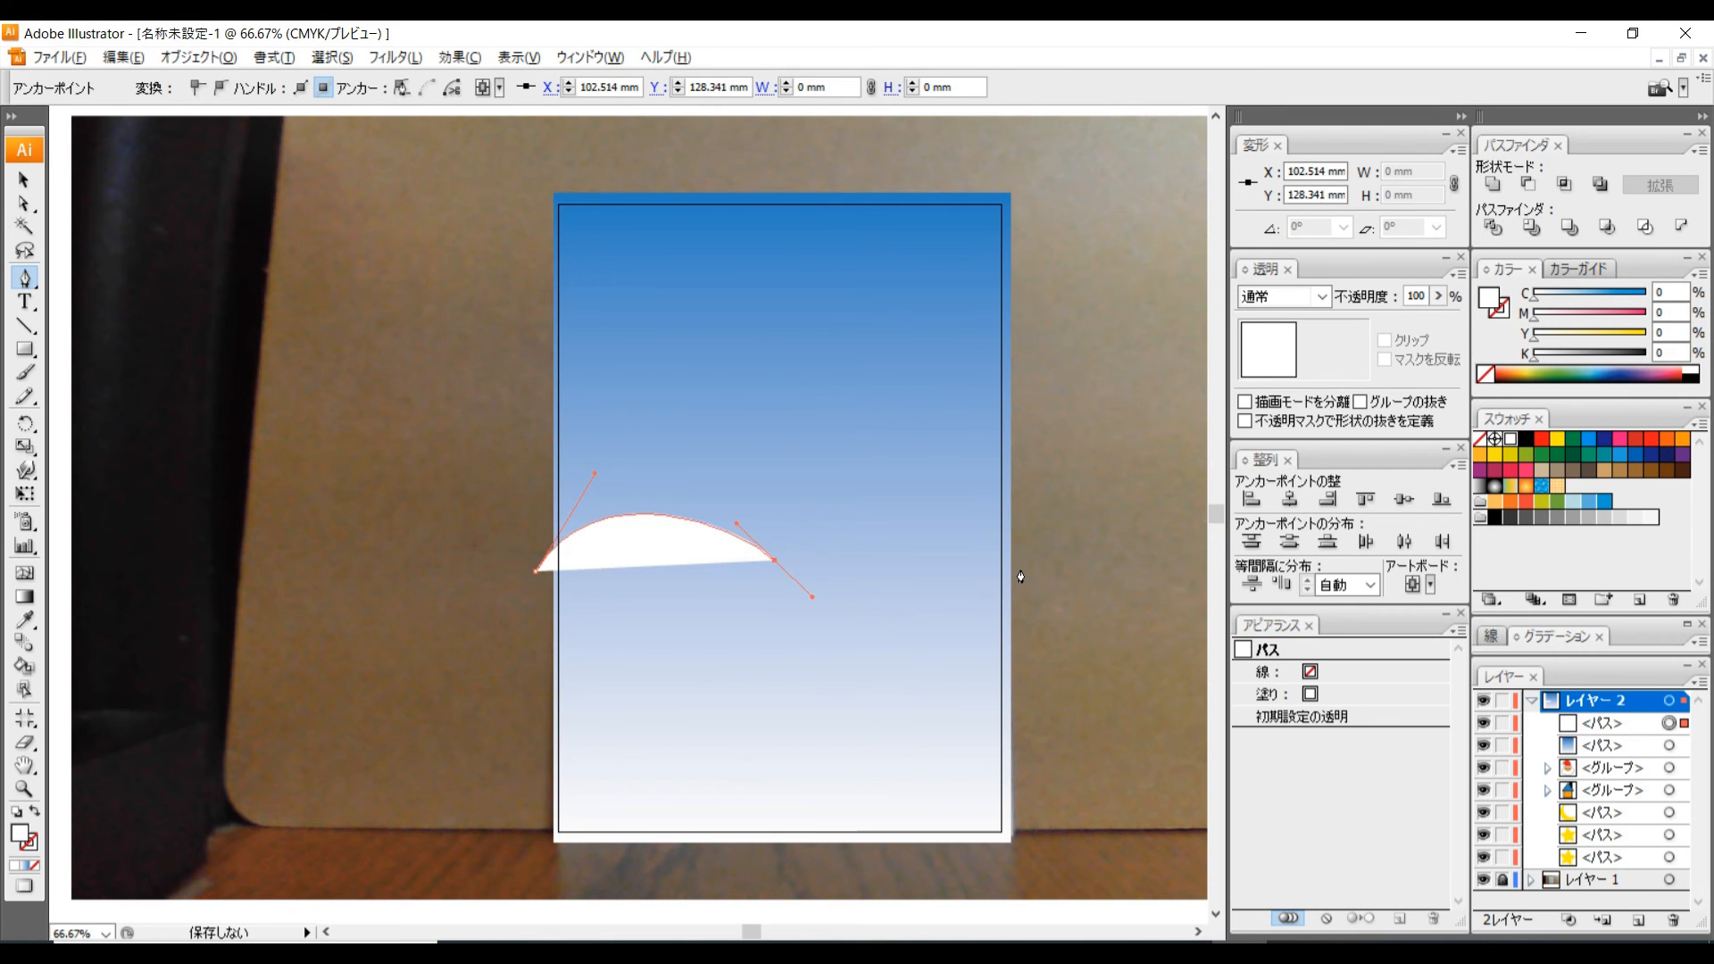
left_click_drag(1010, 565, 1047, 511)
left_click(1009, 568)
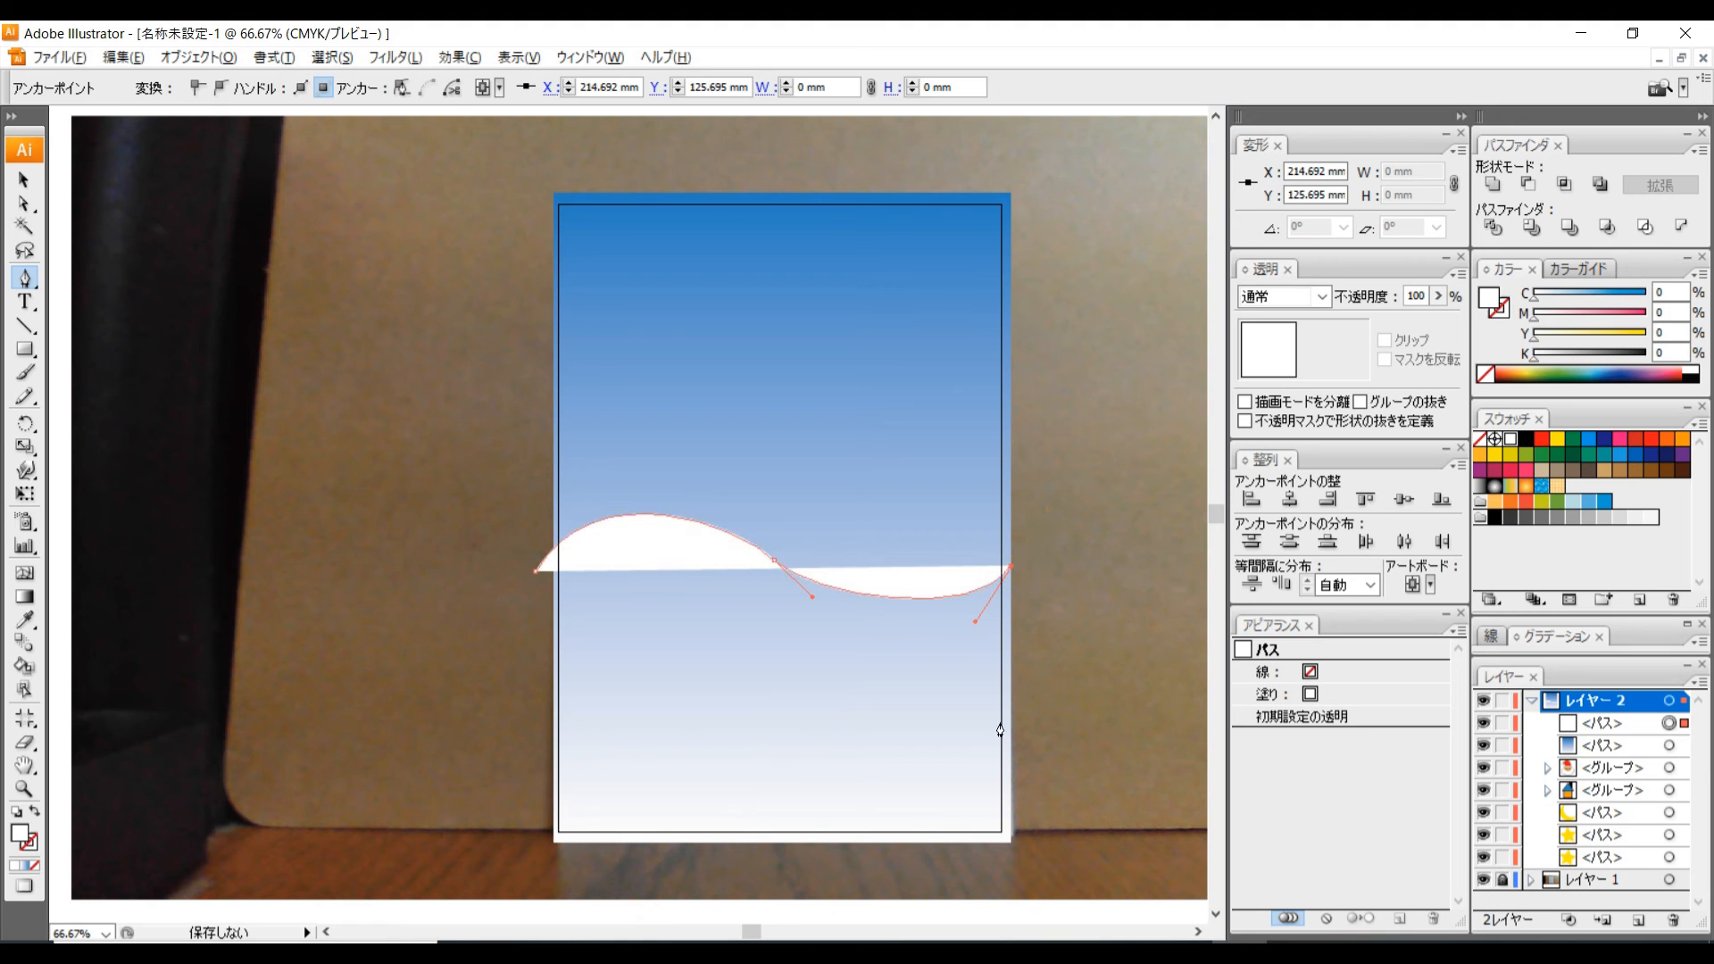
left_click(1017, 848)
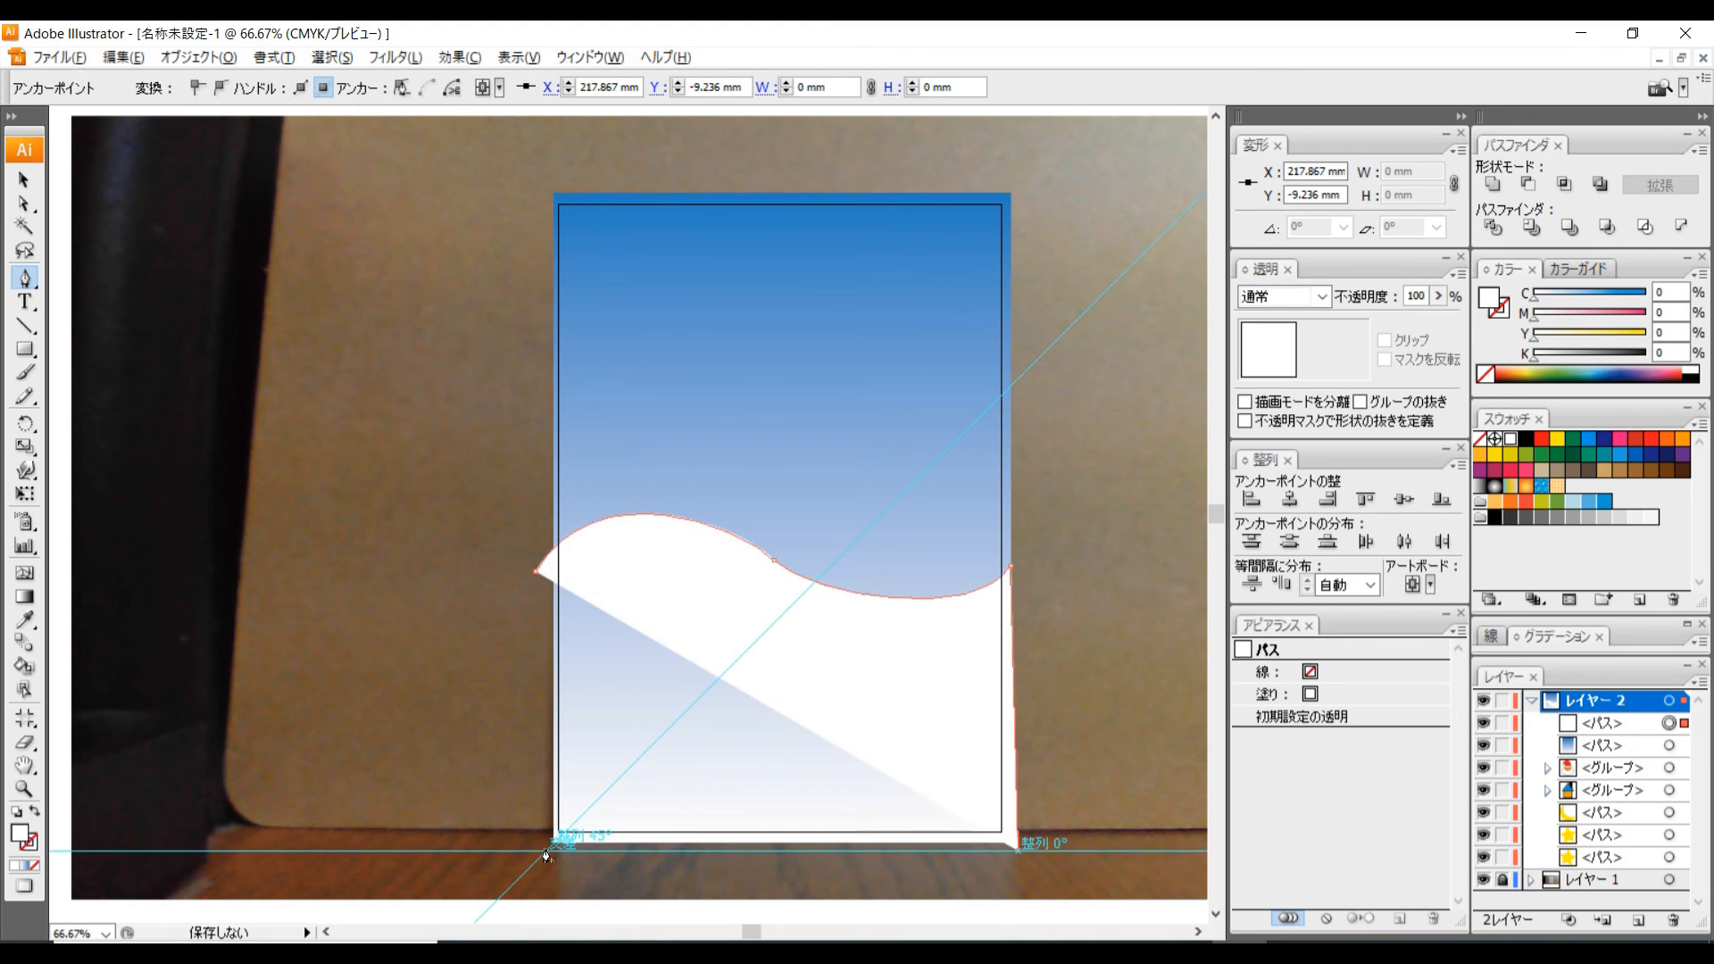
left_click(546, 849)
left_click(538, 576)
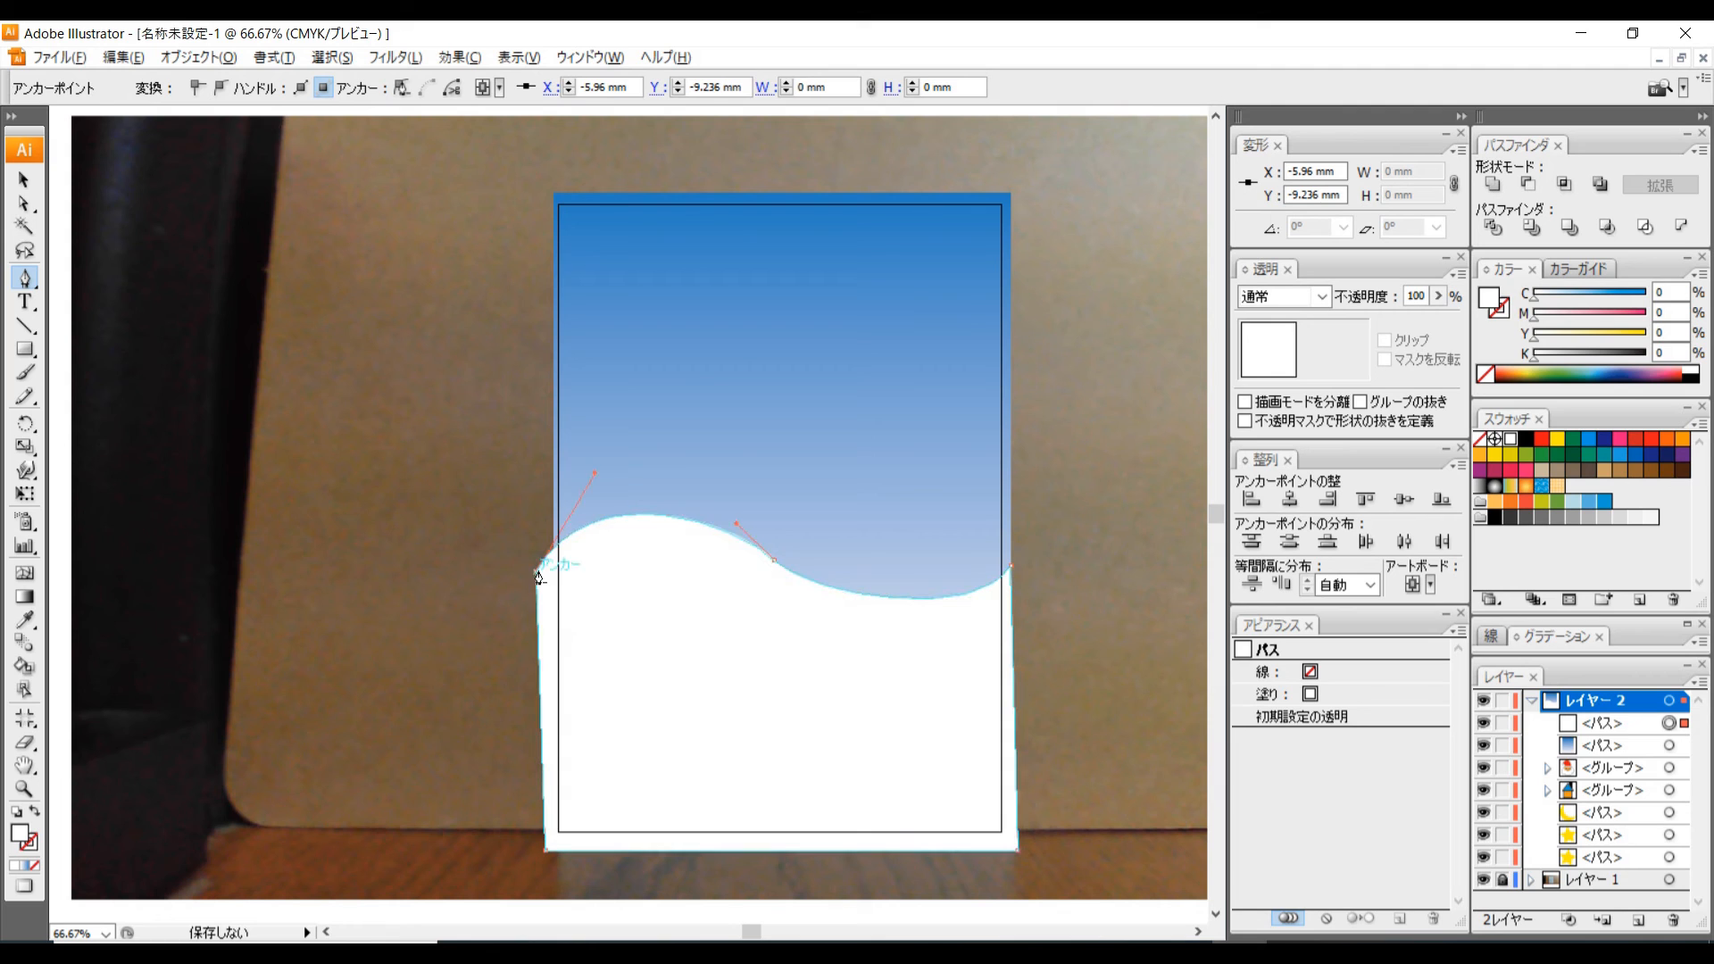
left_click(487, 597, "ctrl")
left_click(24, 181)
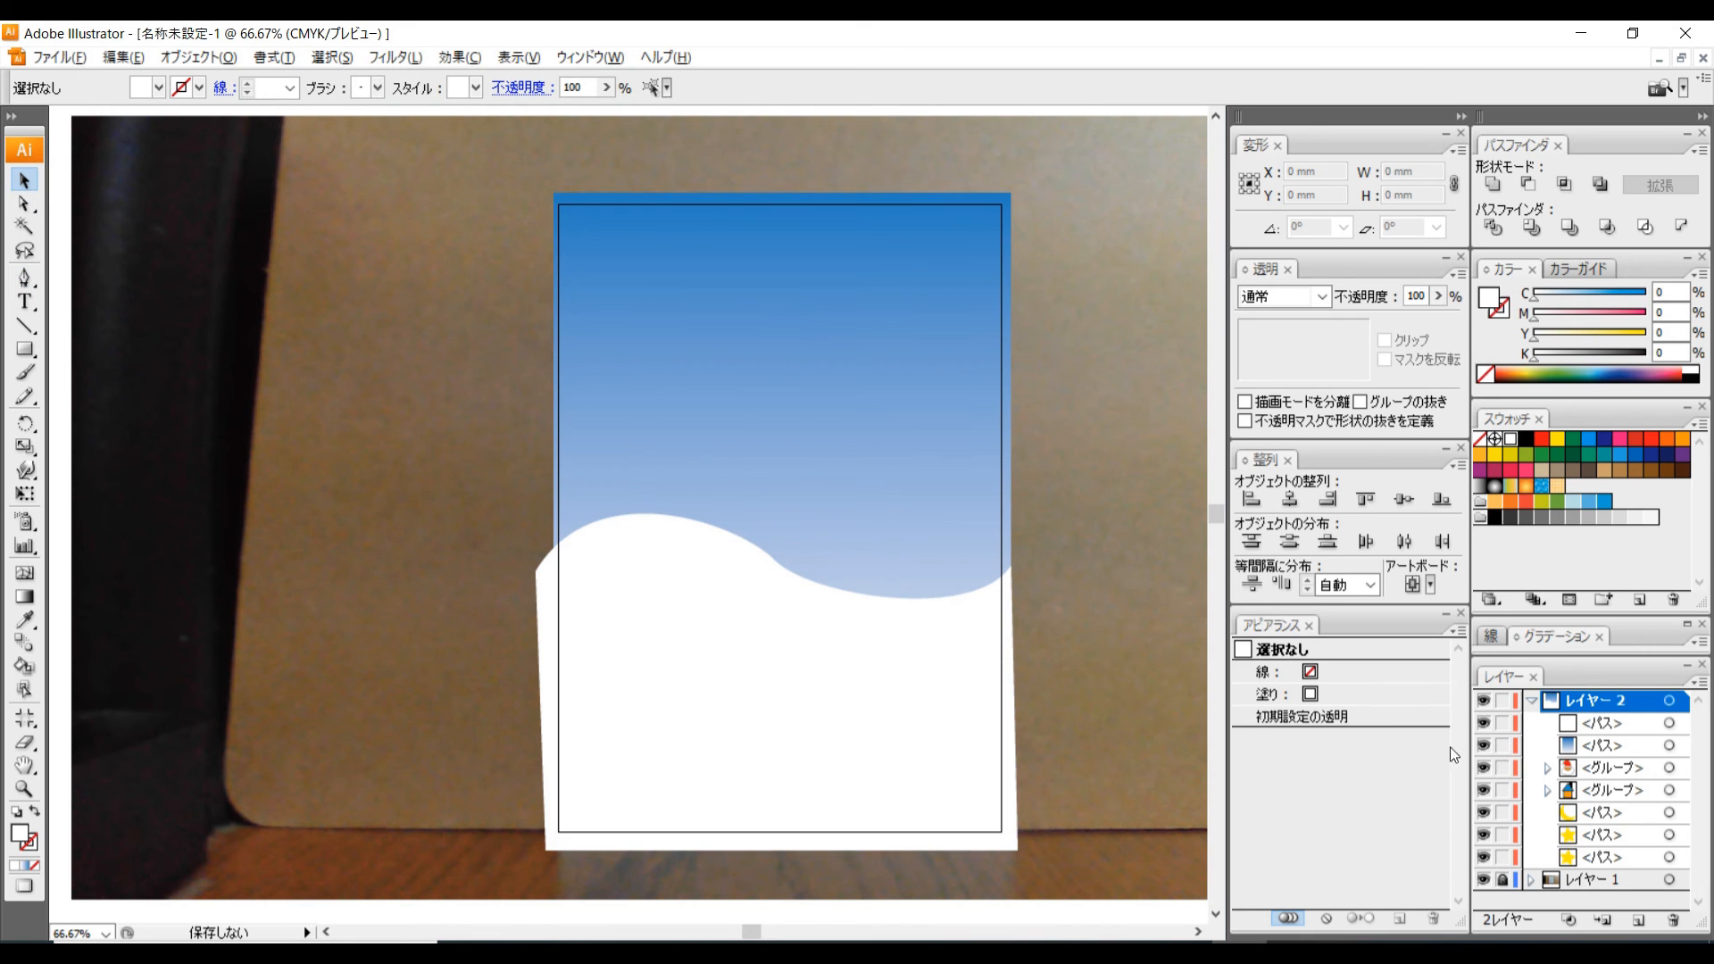
Hide the snow hill and move the gradient rectangle beneath all other objects in Layer 2.
left_click(1483, 723)
left_click(1483, 723)
left_click(1606, 746)
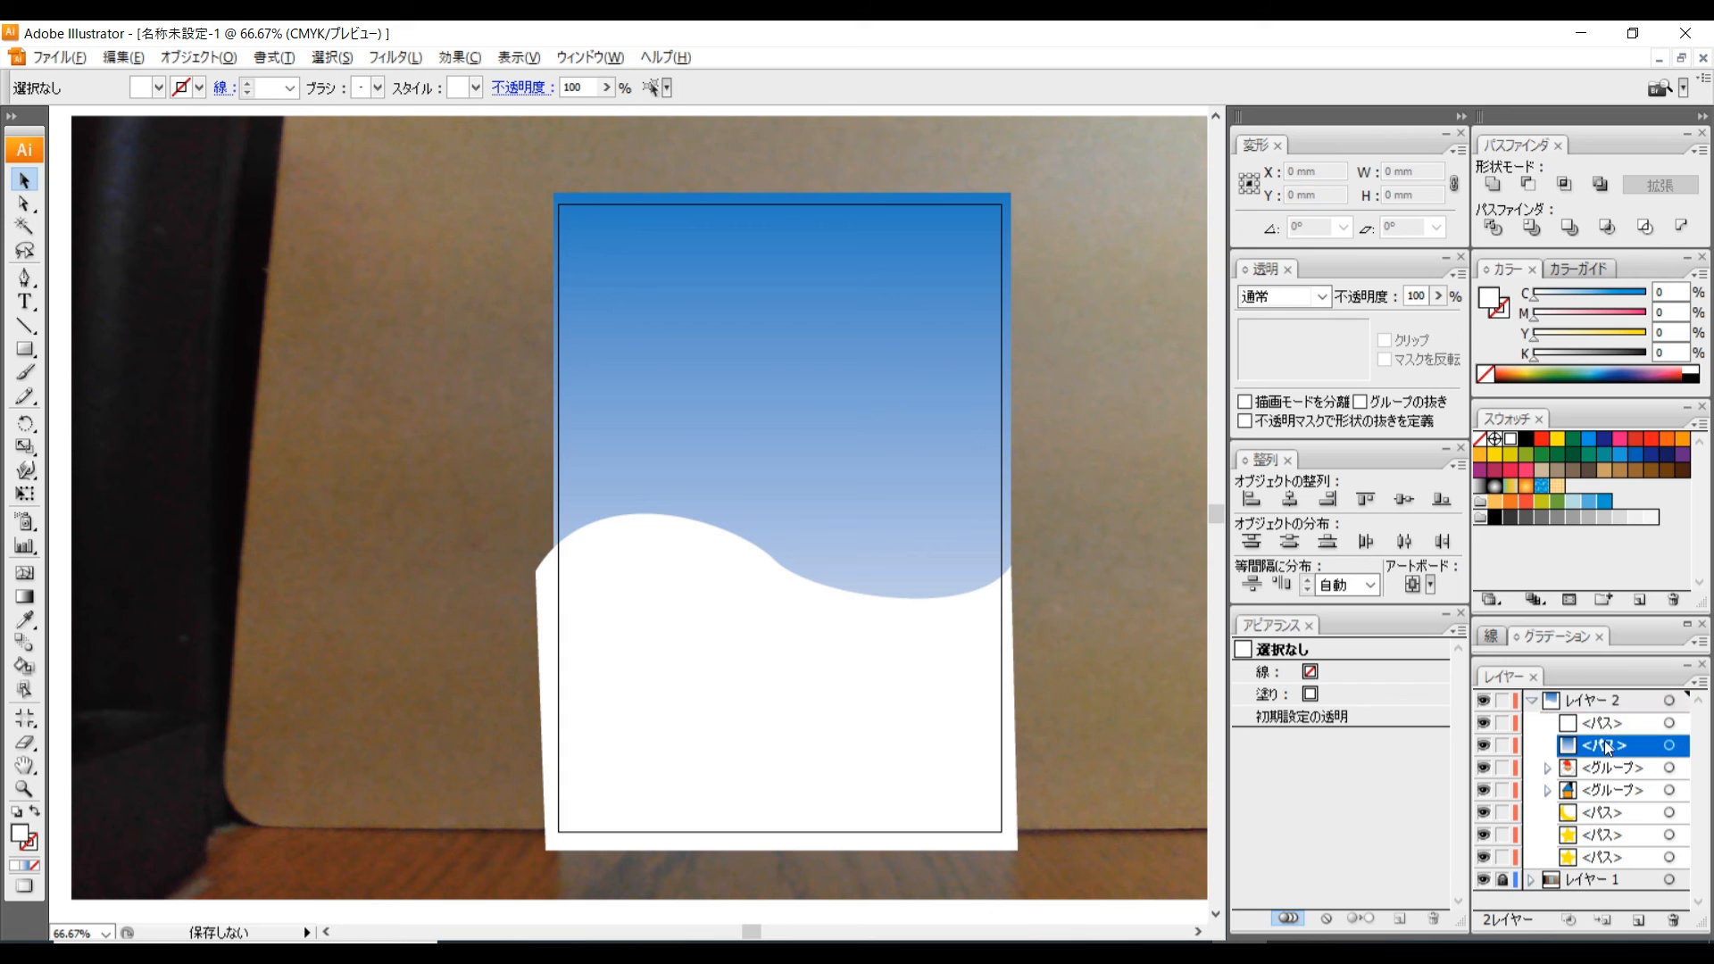
left_click(1482, 745)
left_click(1483, 745)
left_click(1483, 723)
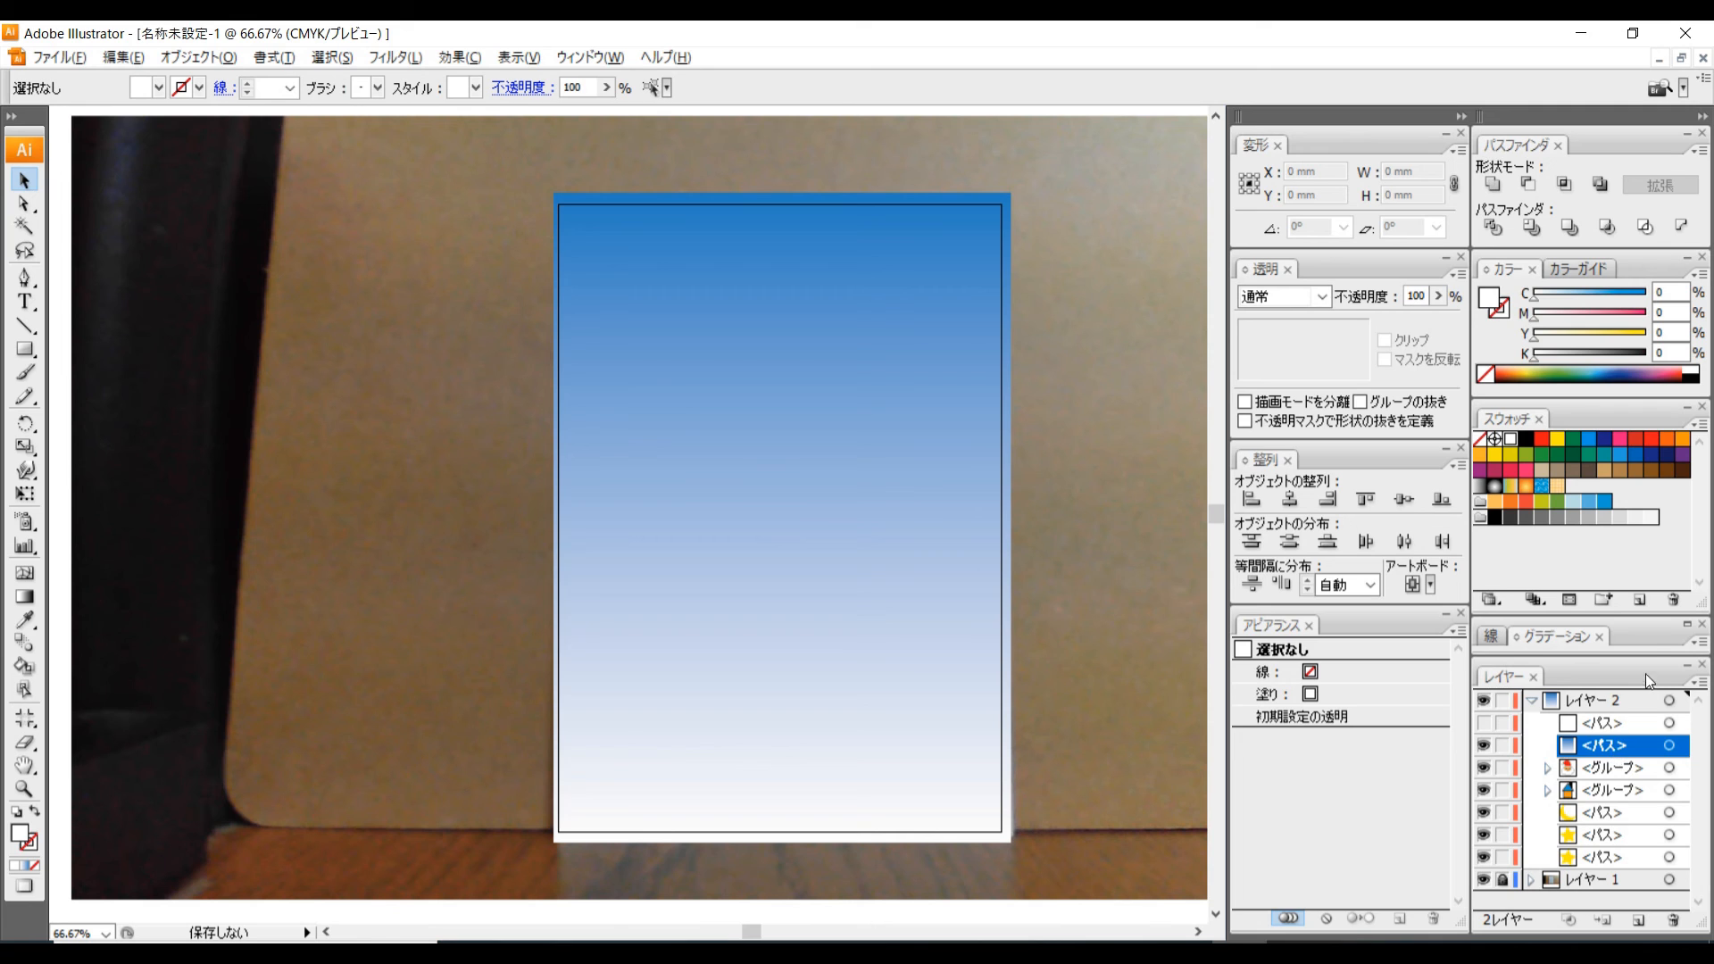
left_click(1687, 408)
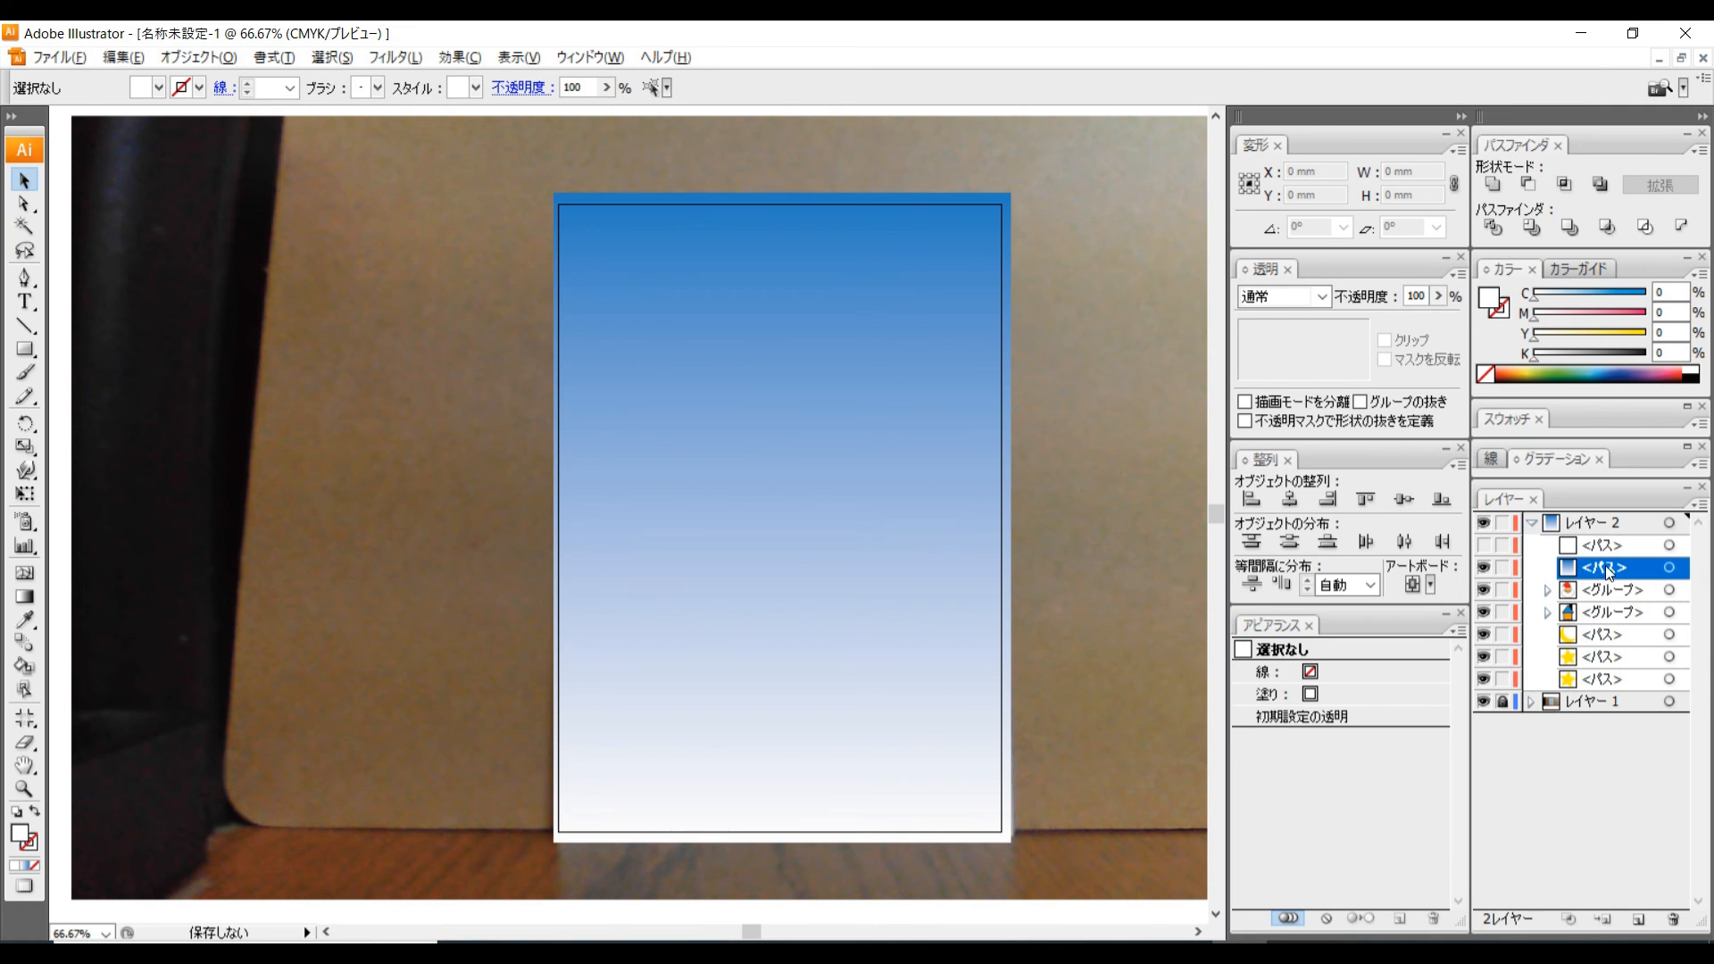
left_click(1668, 568)
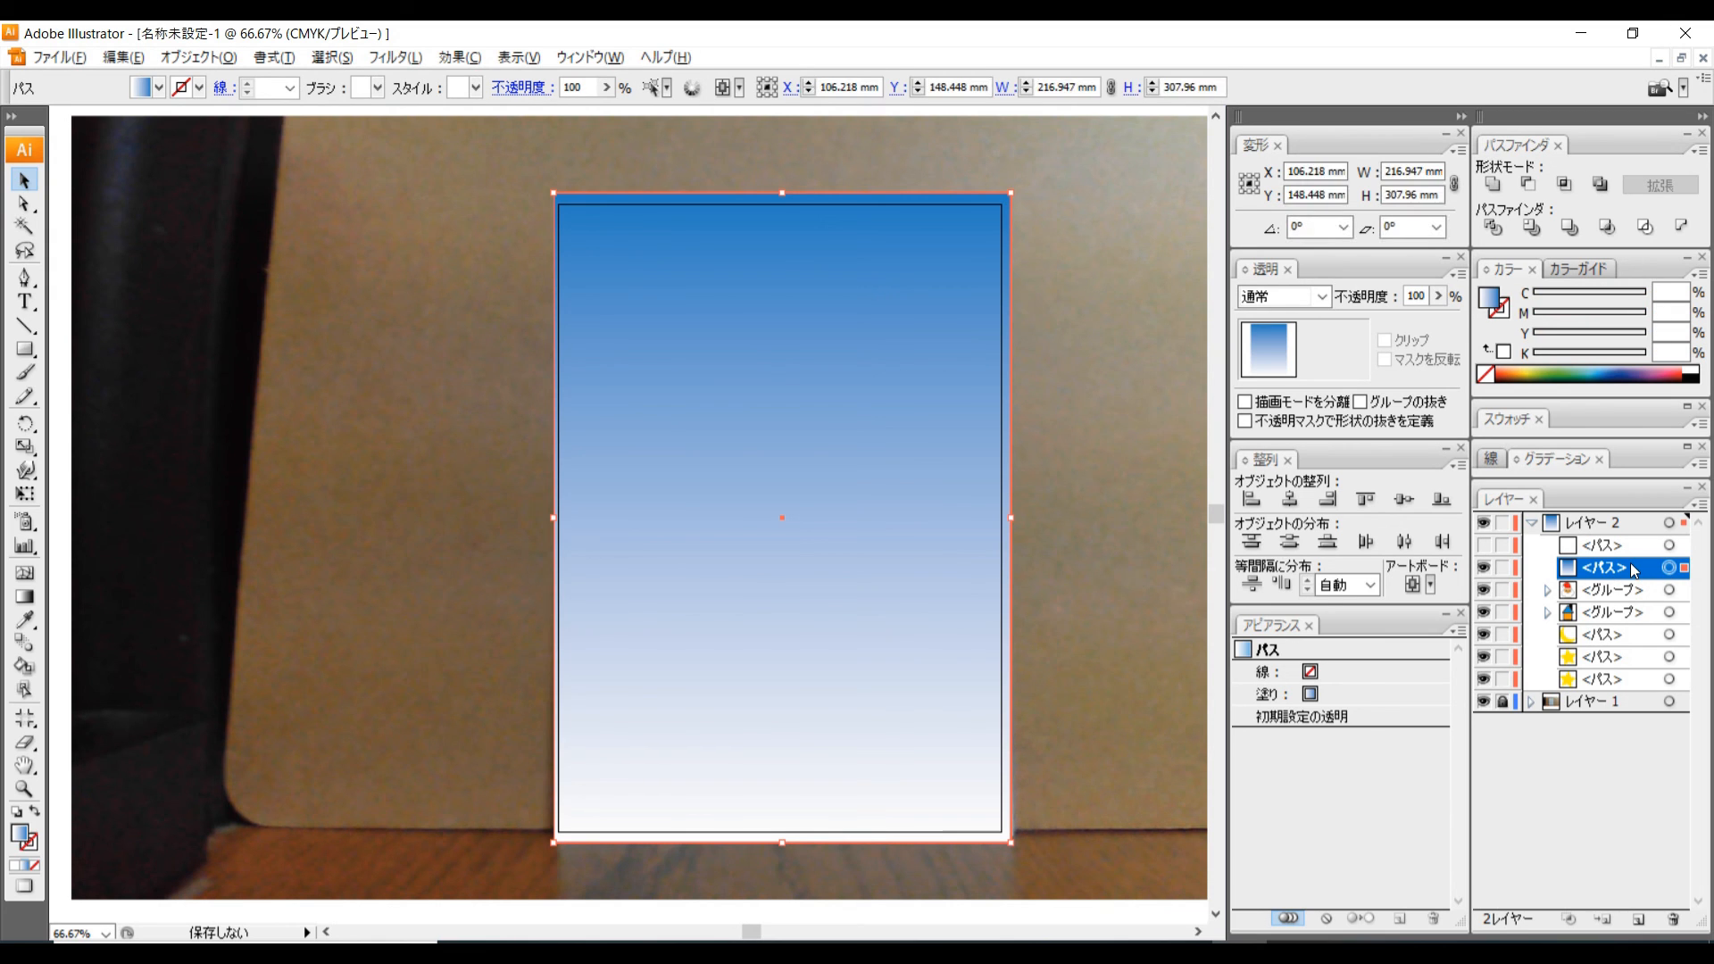
left_click_drag(1632, 579, 1640, 688)
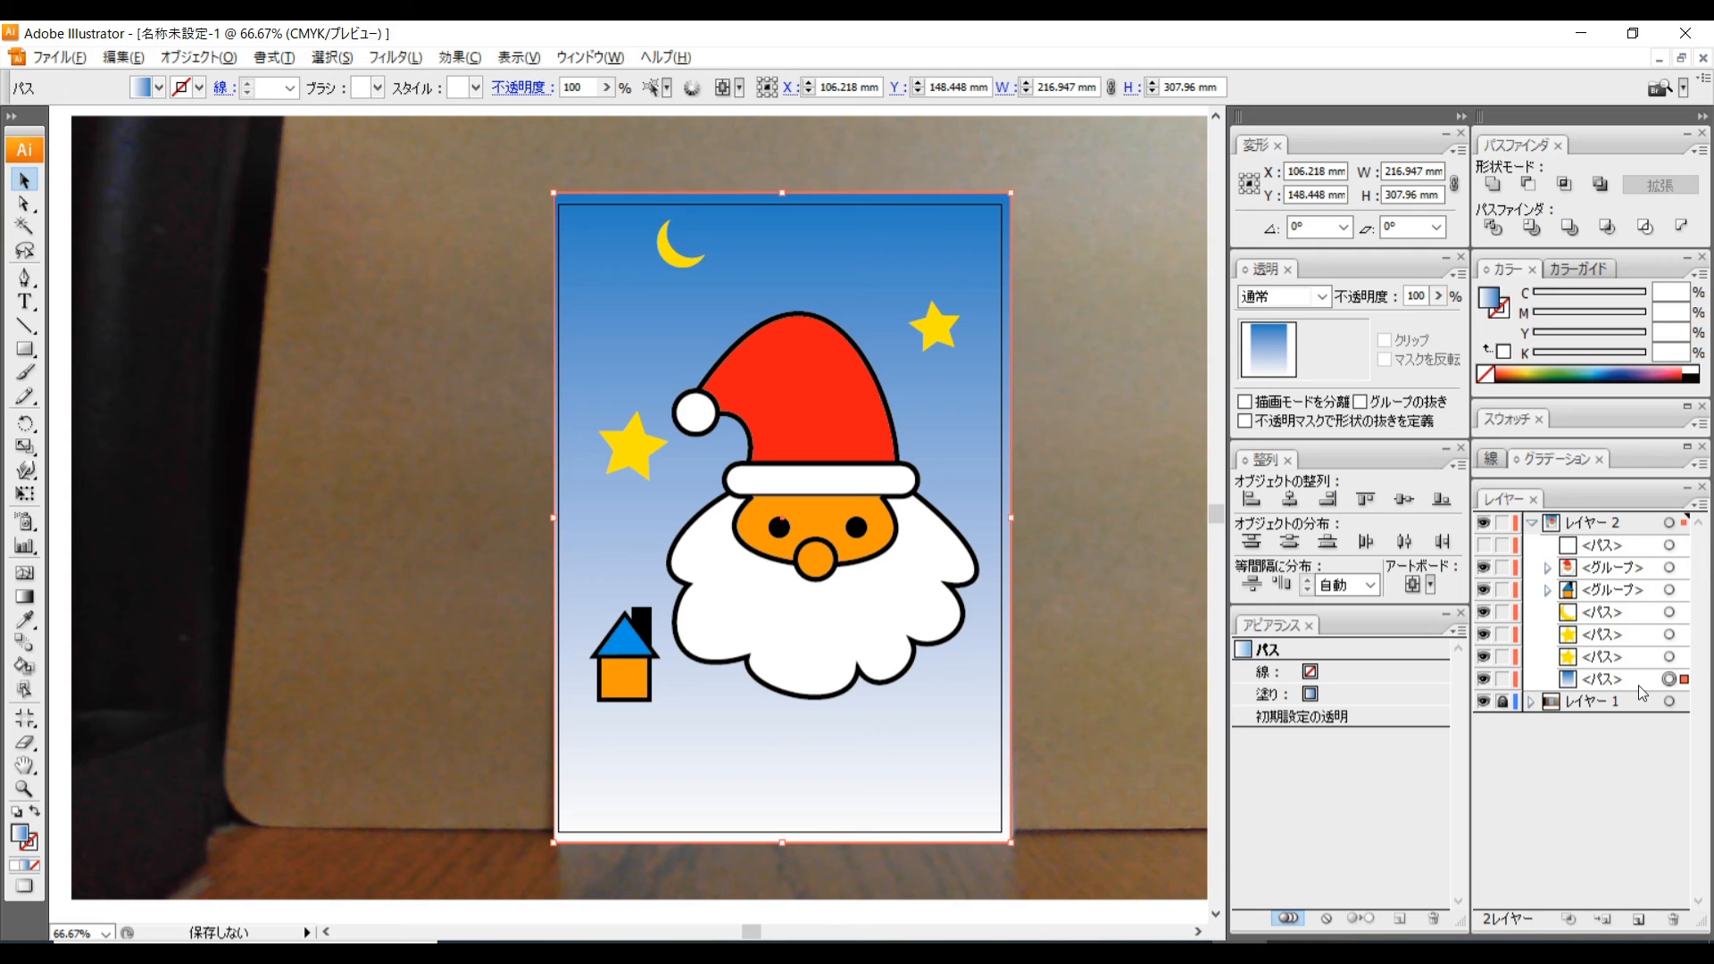
Show the snow hill and move it directly above the gradient rectangle, behind Santa, the house and the stars.
left_click(1489, 546)
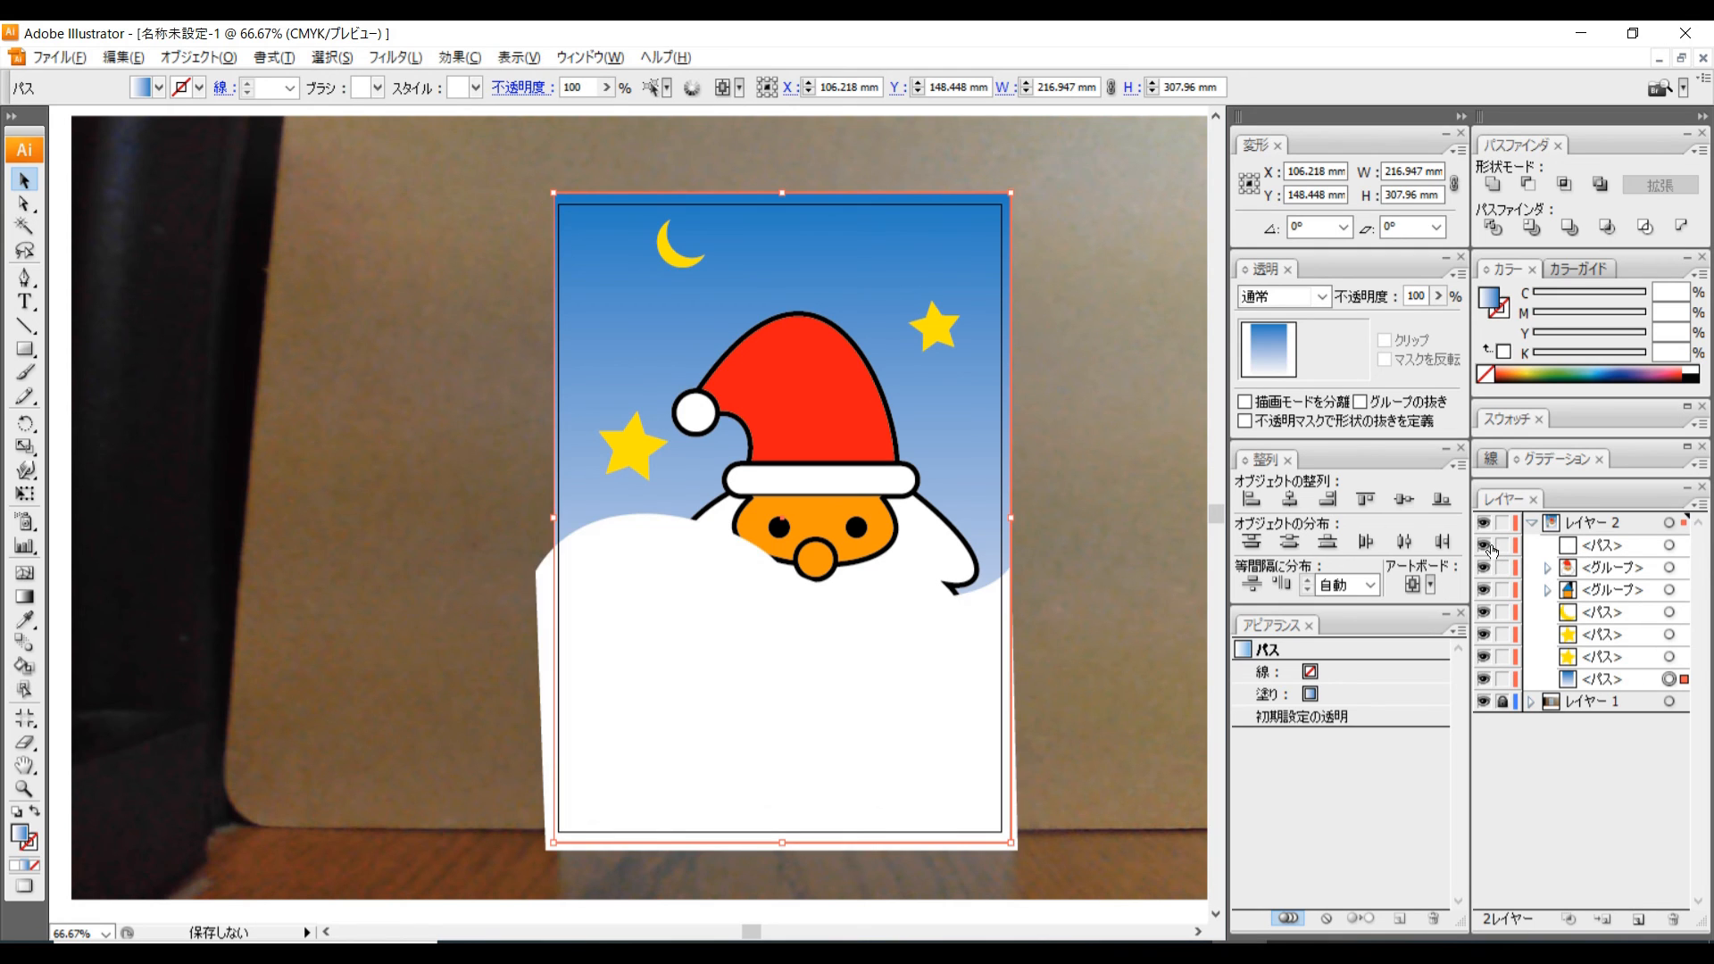
left_click(1619, 547)
left_click_drag(1622, 548, 1628, 674)
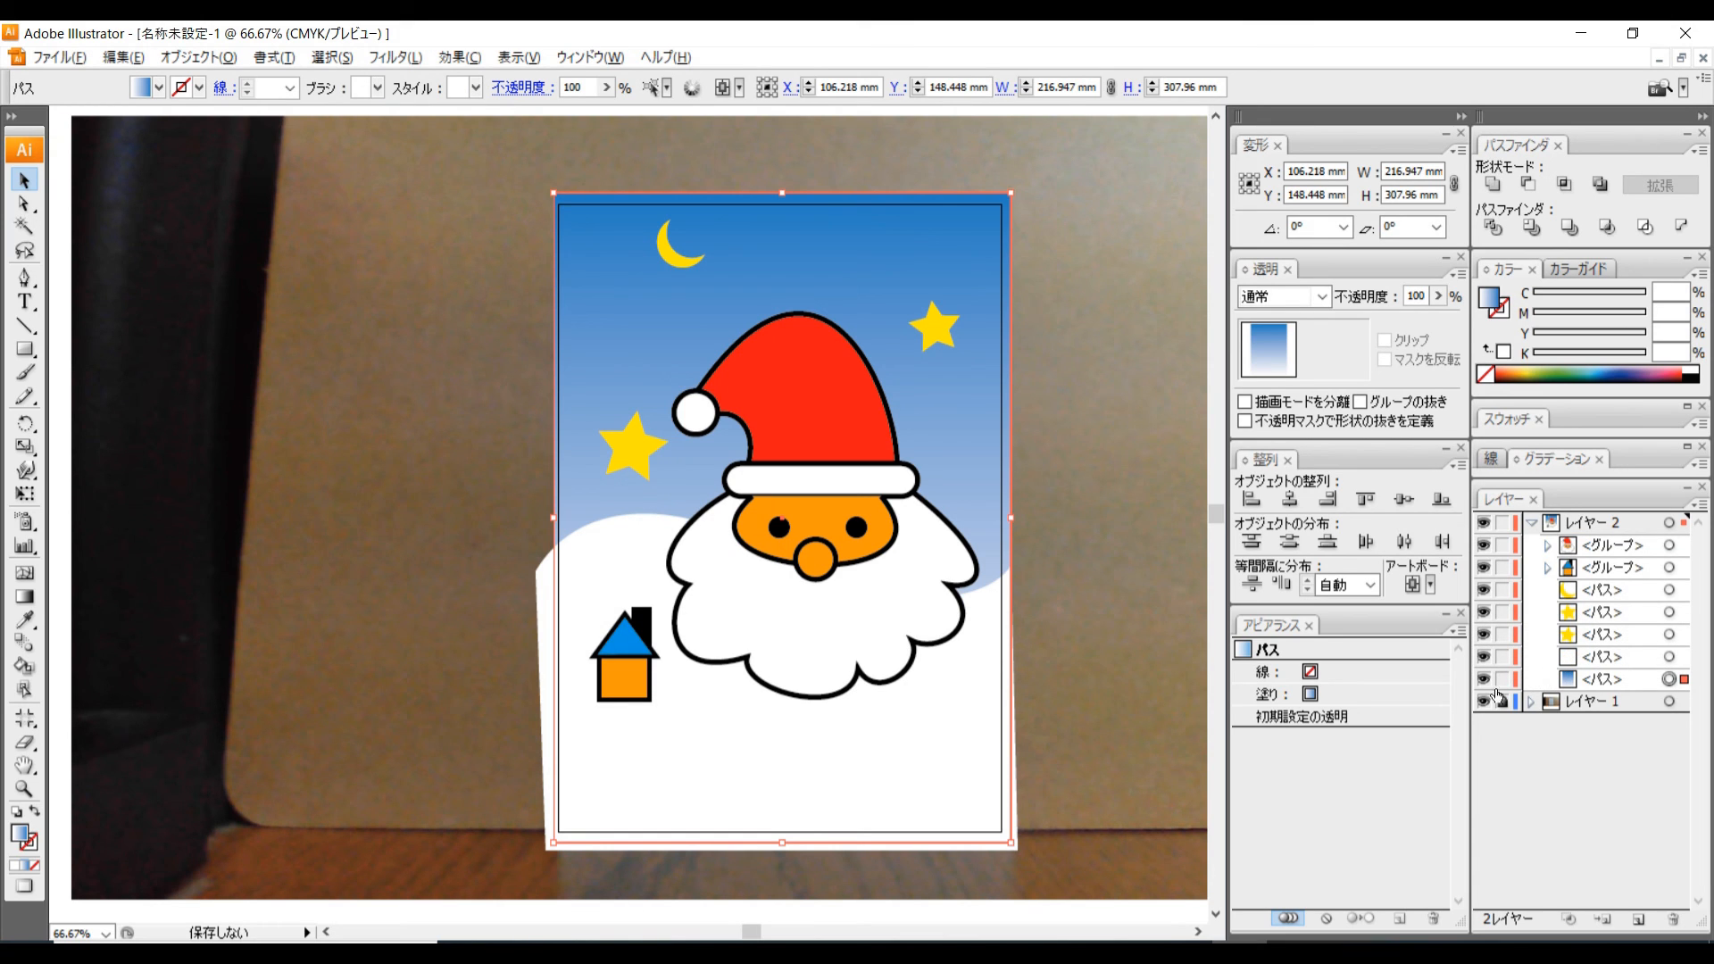
left_click(1124, 634)
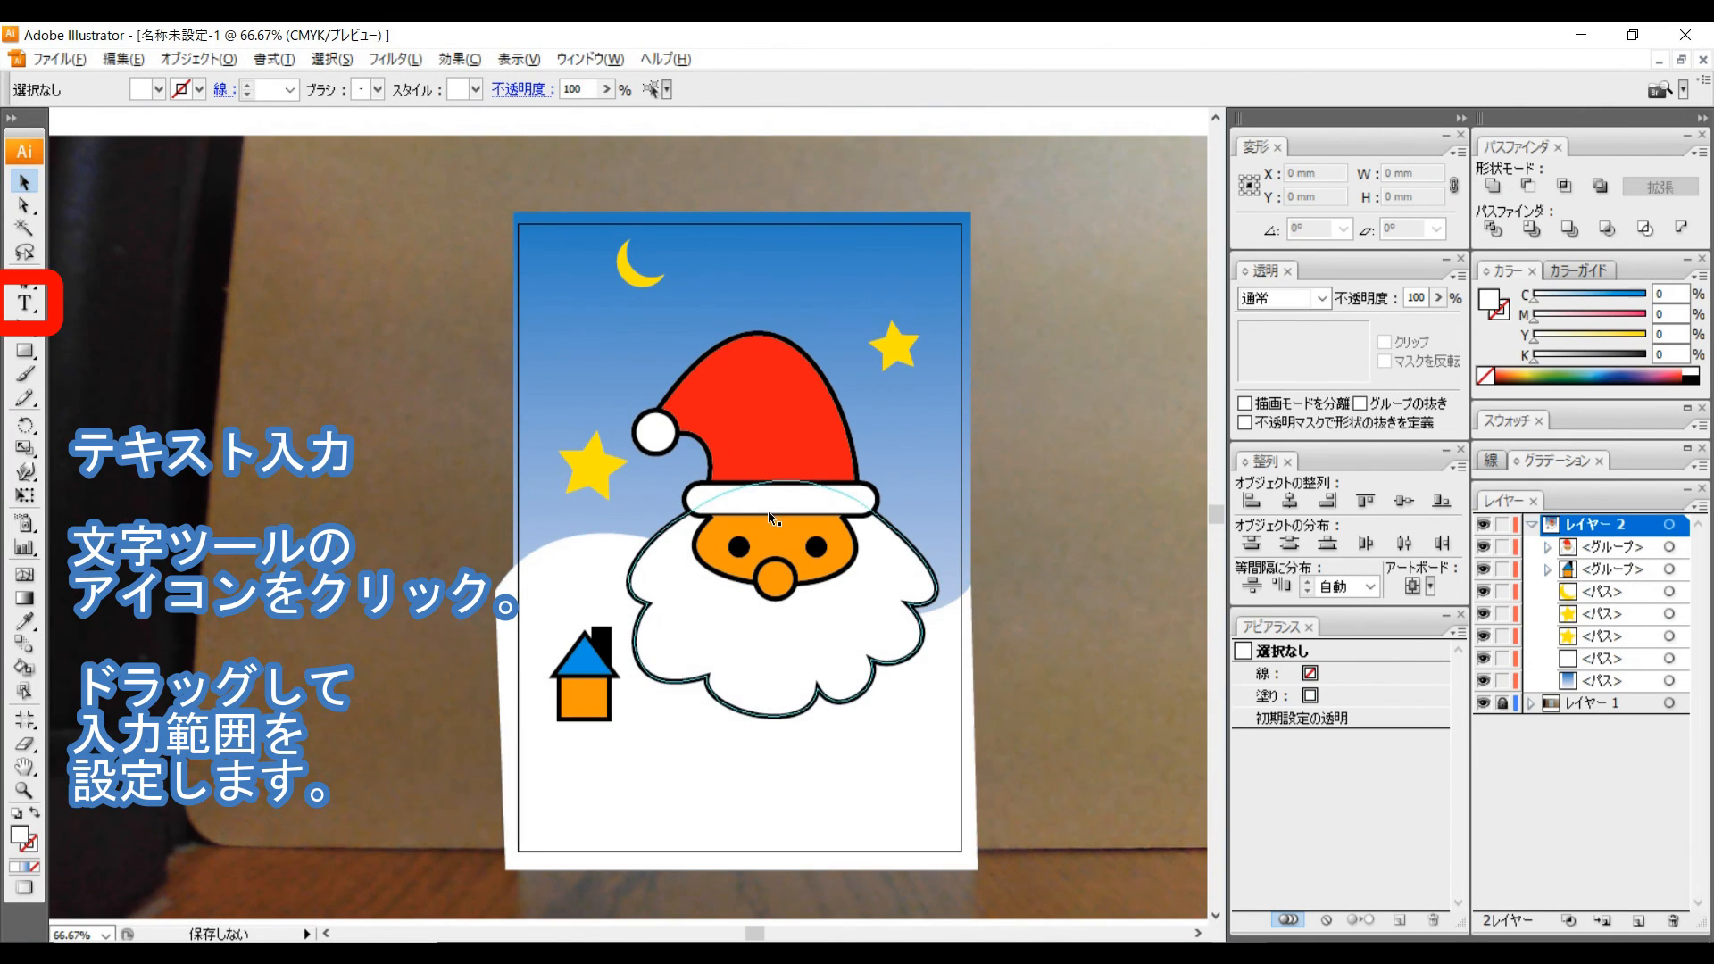
Create a text area about 186 × 38 mm across the sky and enter "MerryChristmas".
left_click(26, 302)
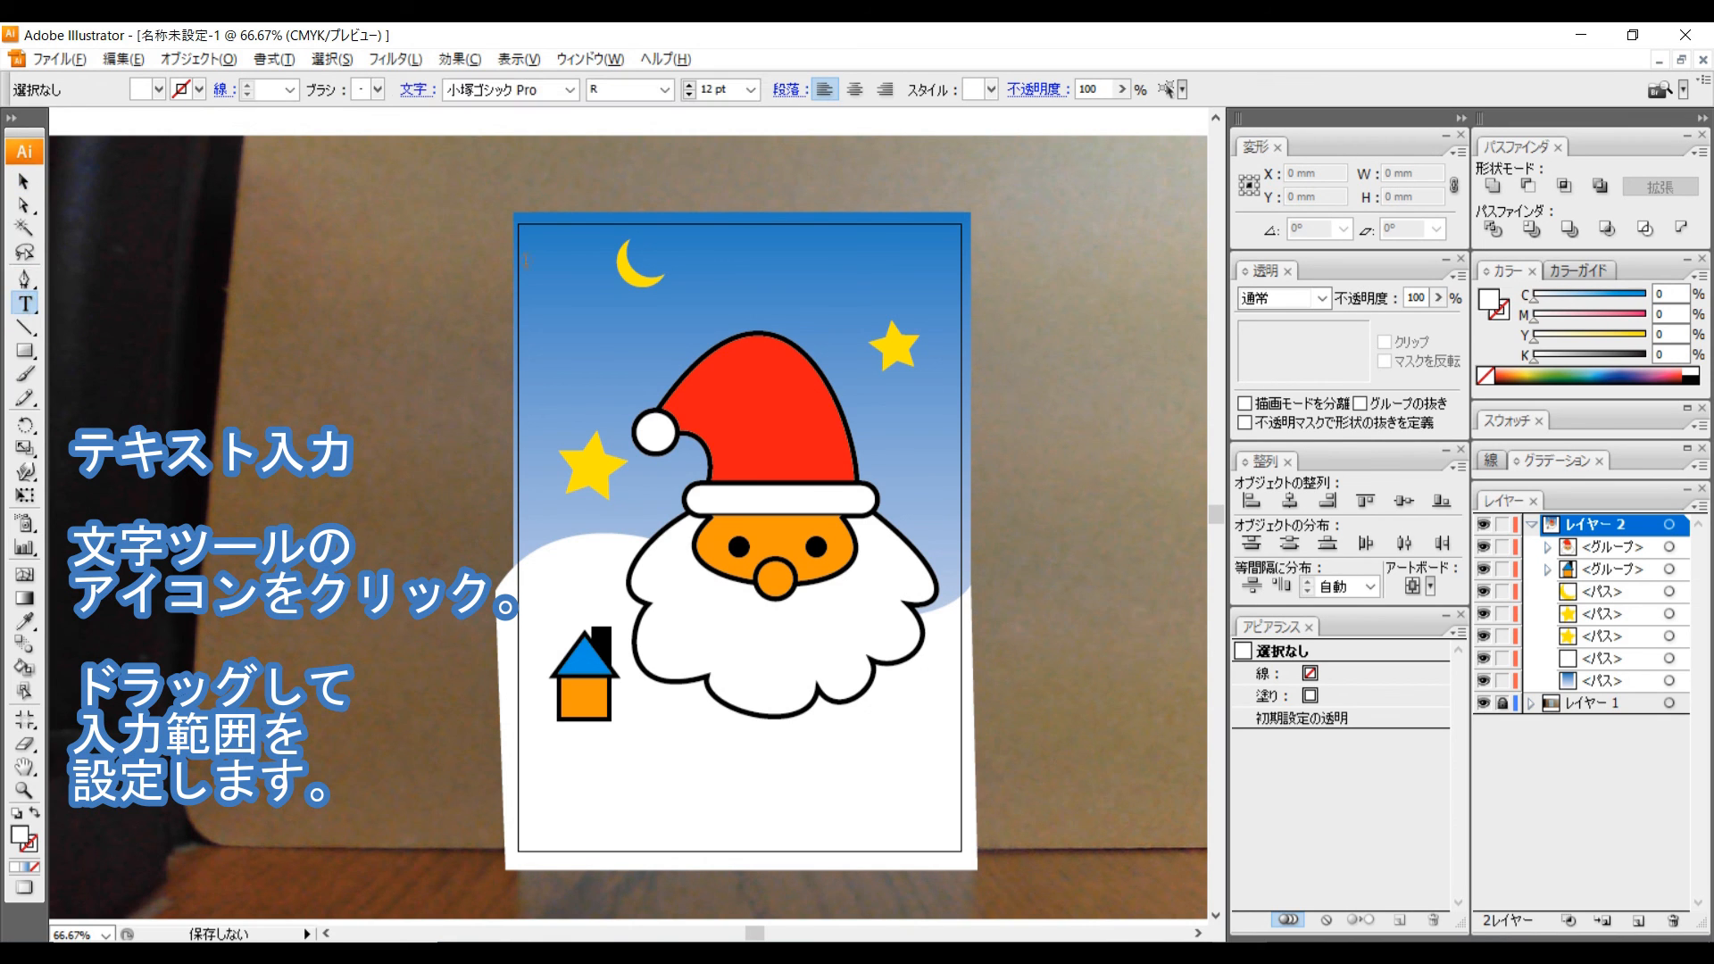
left_click_drag(548, 263, 940, 345)
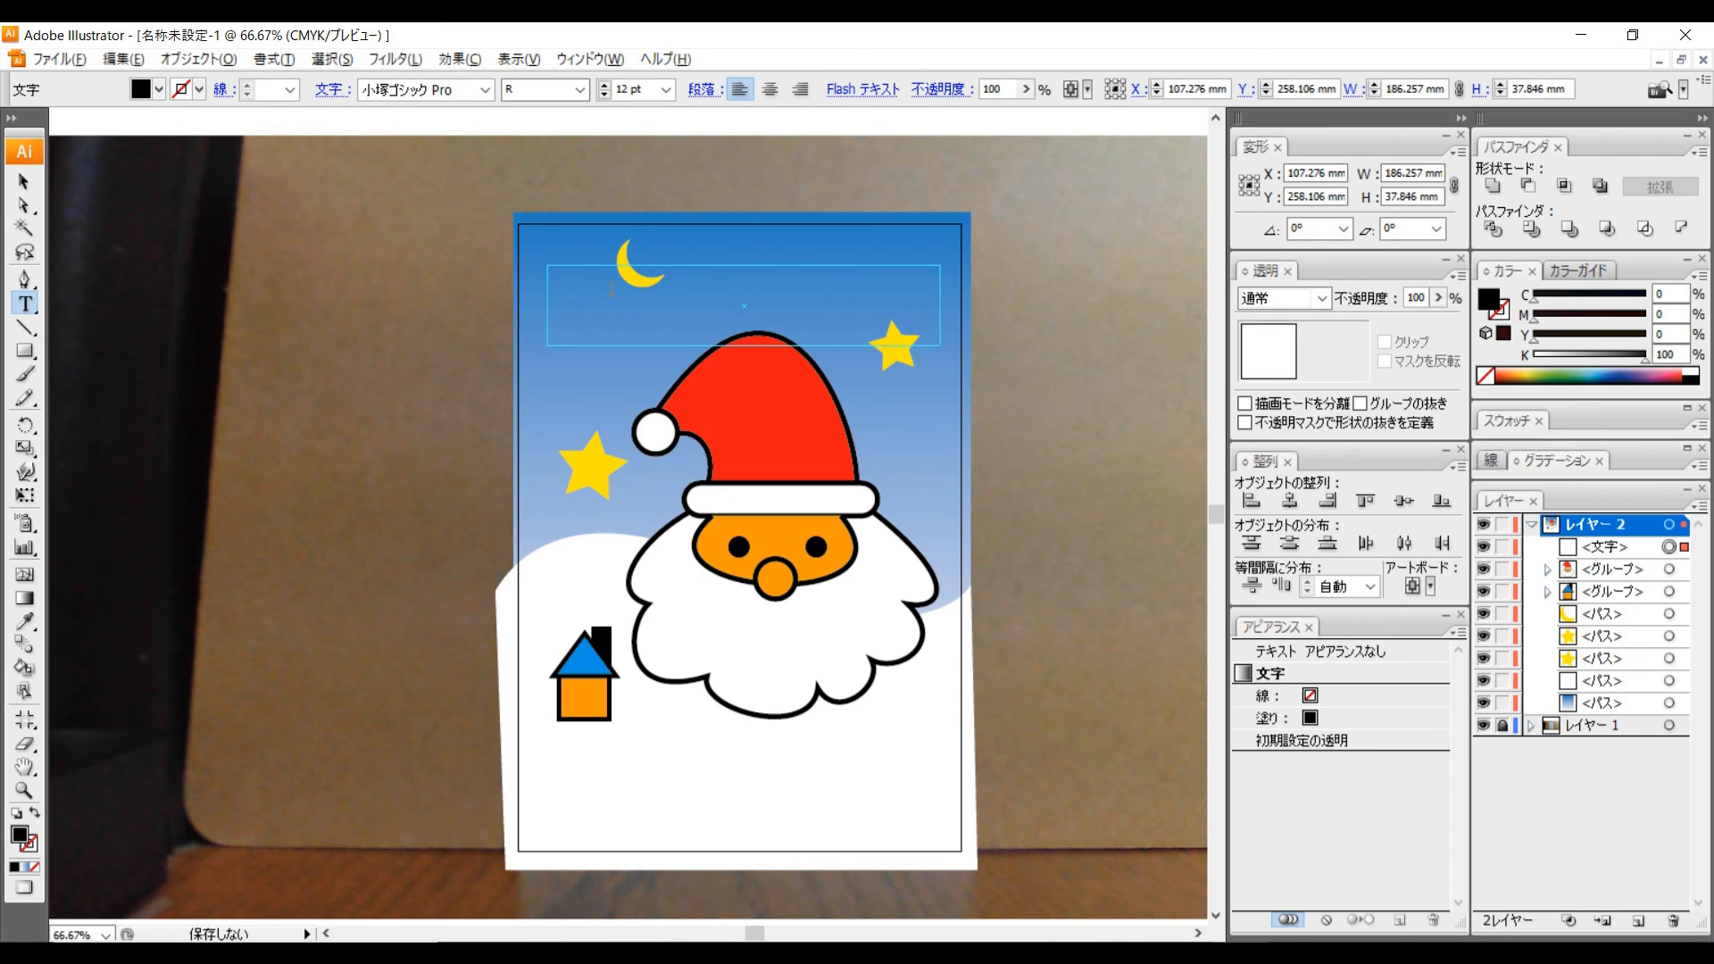
type("m")
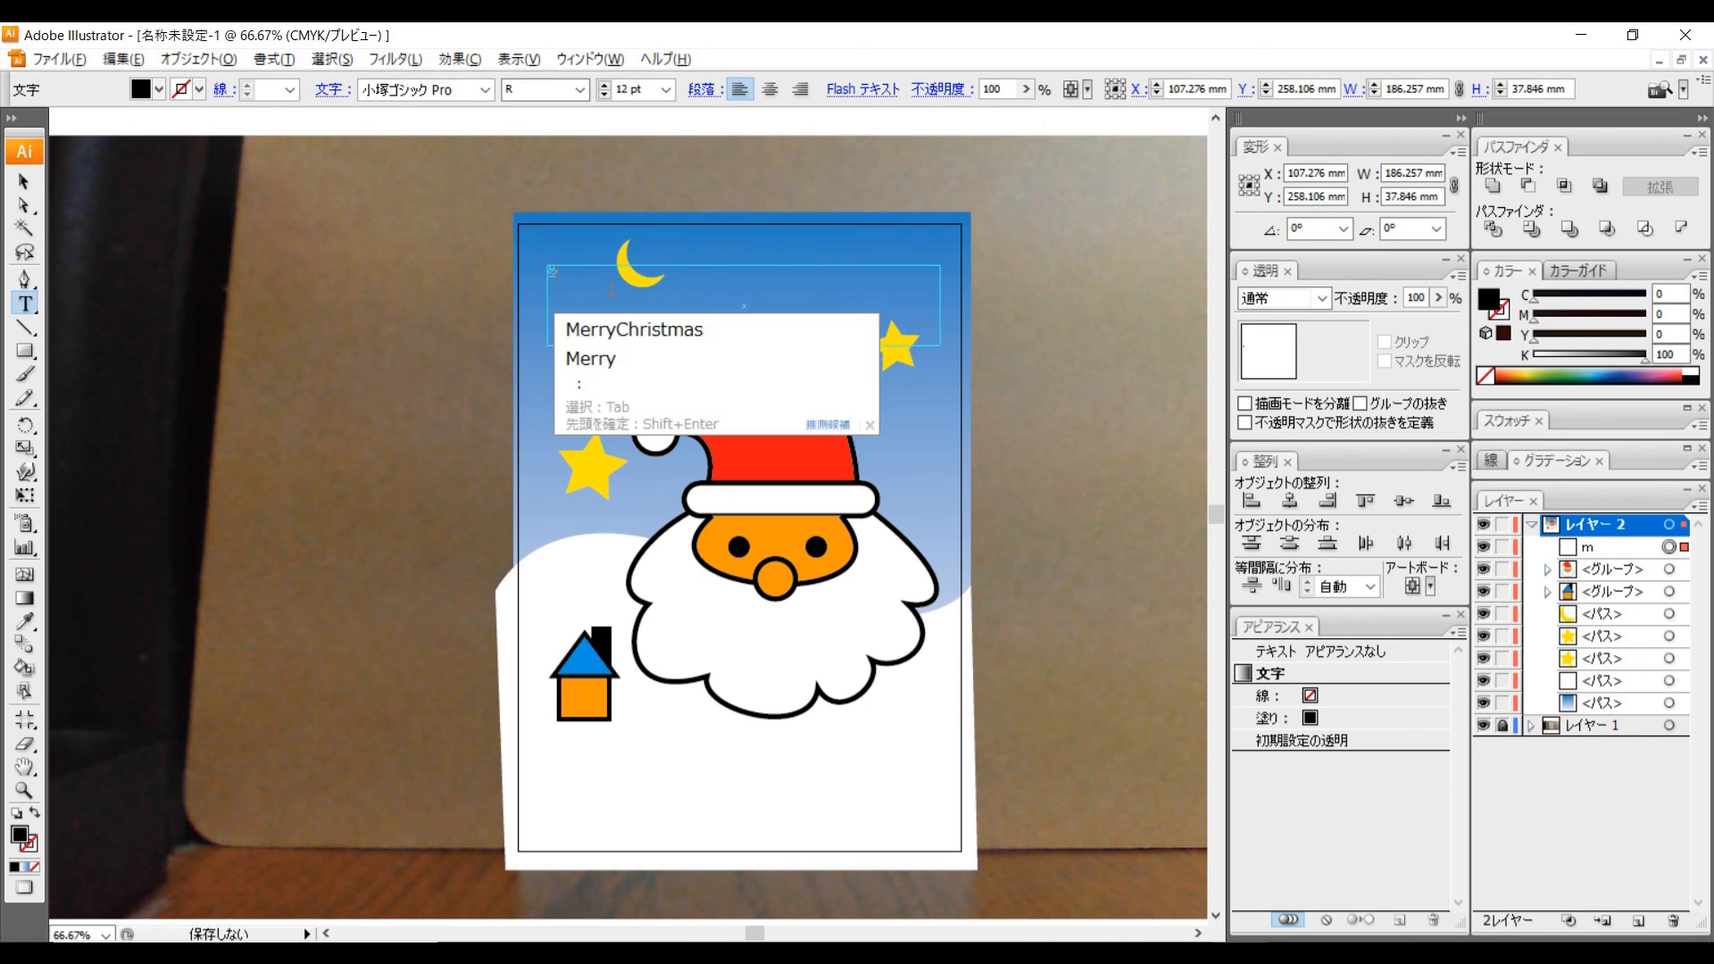
left_click(631, 331)
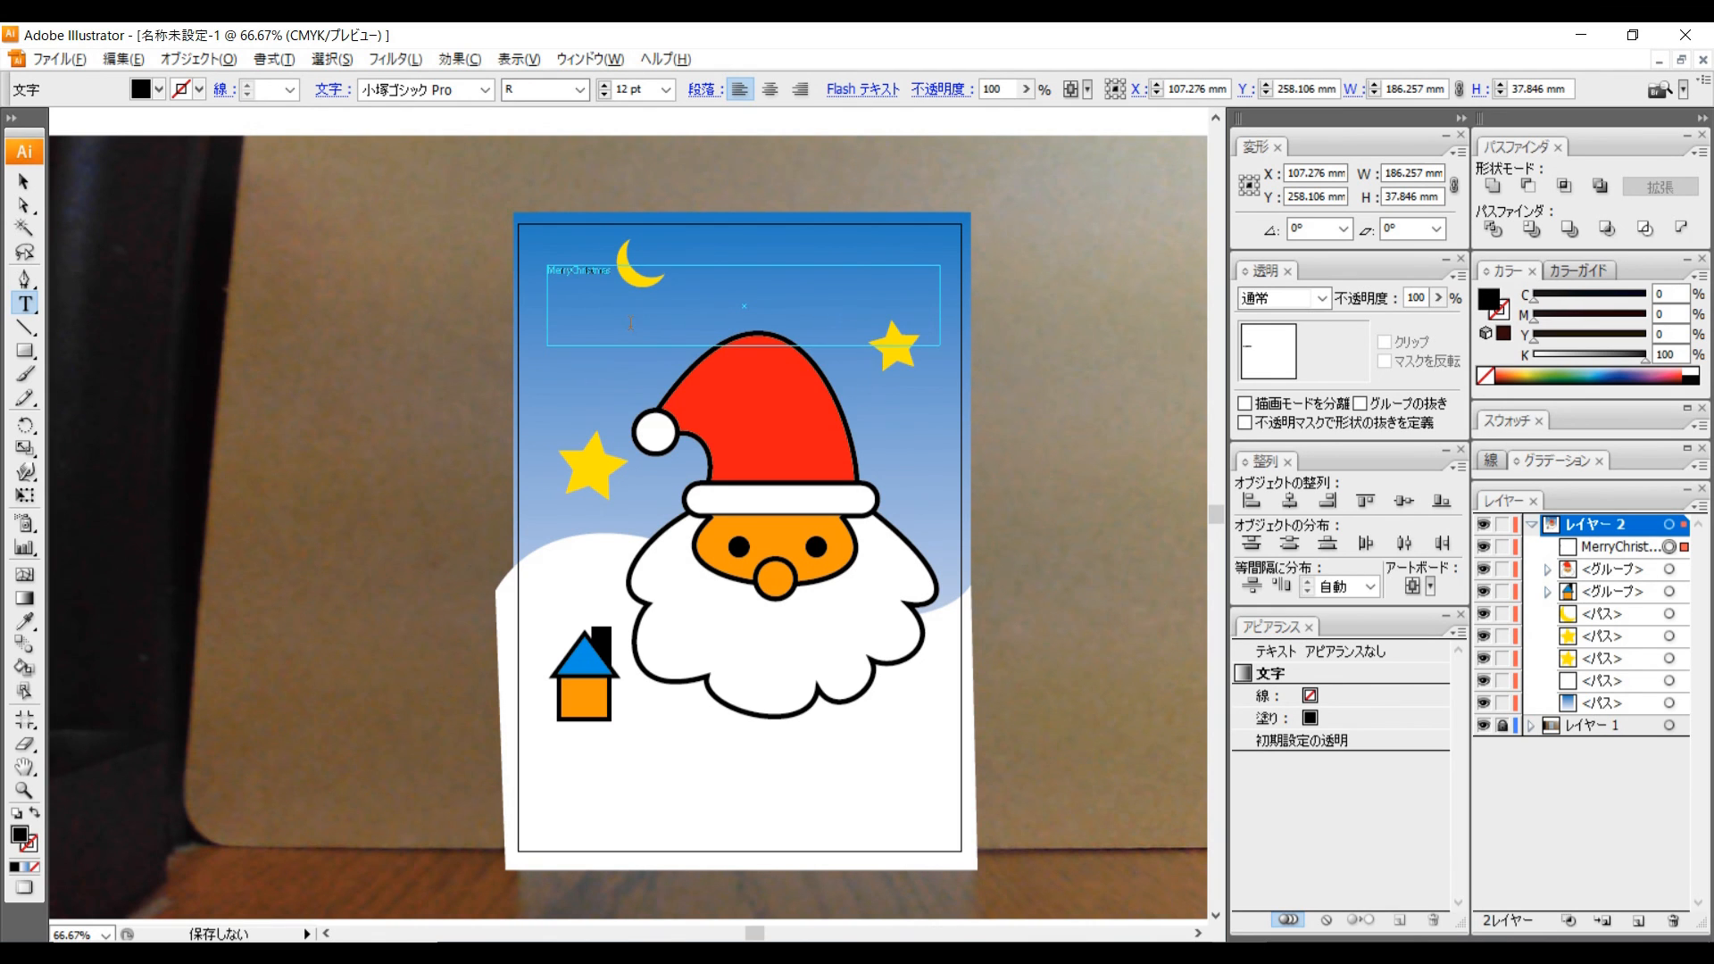
Set the font size of the MerryChristmas text to 75 pt.
left_click_drag(569, 278, 545, 275)
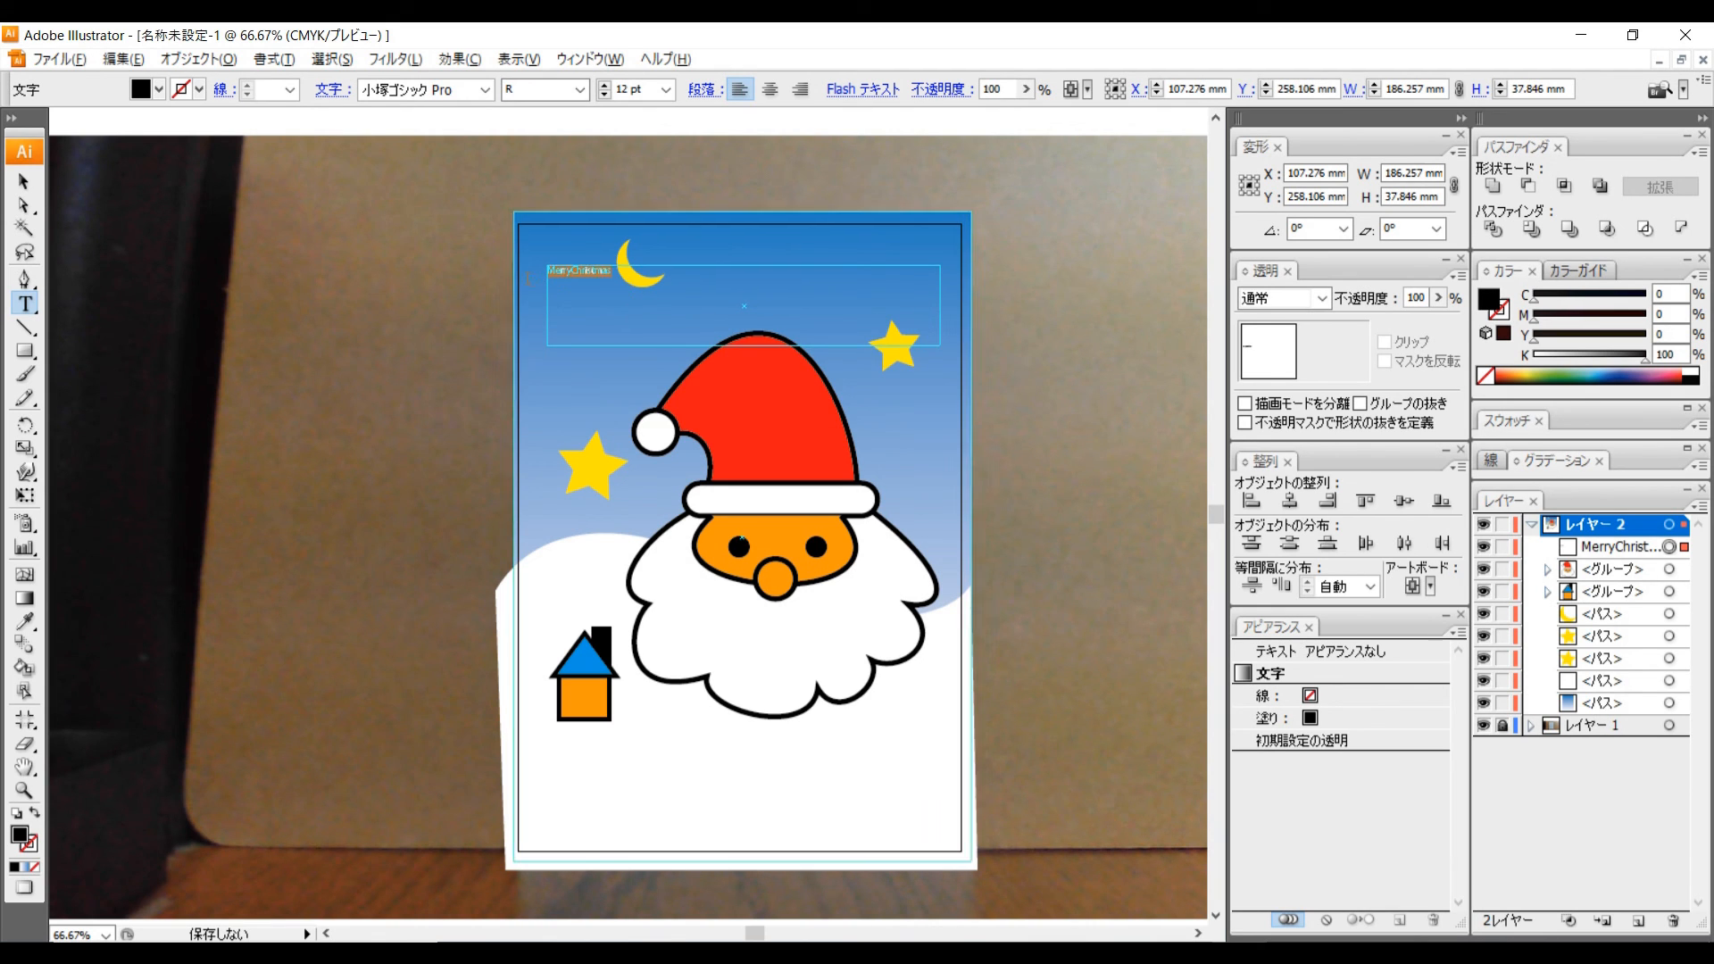
left_click(664, 92)
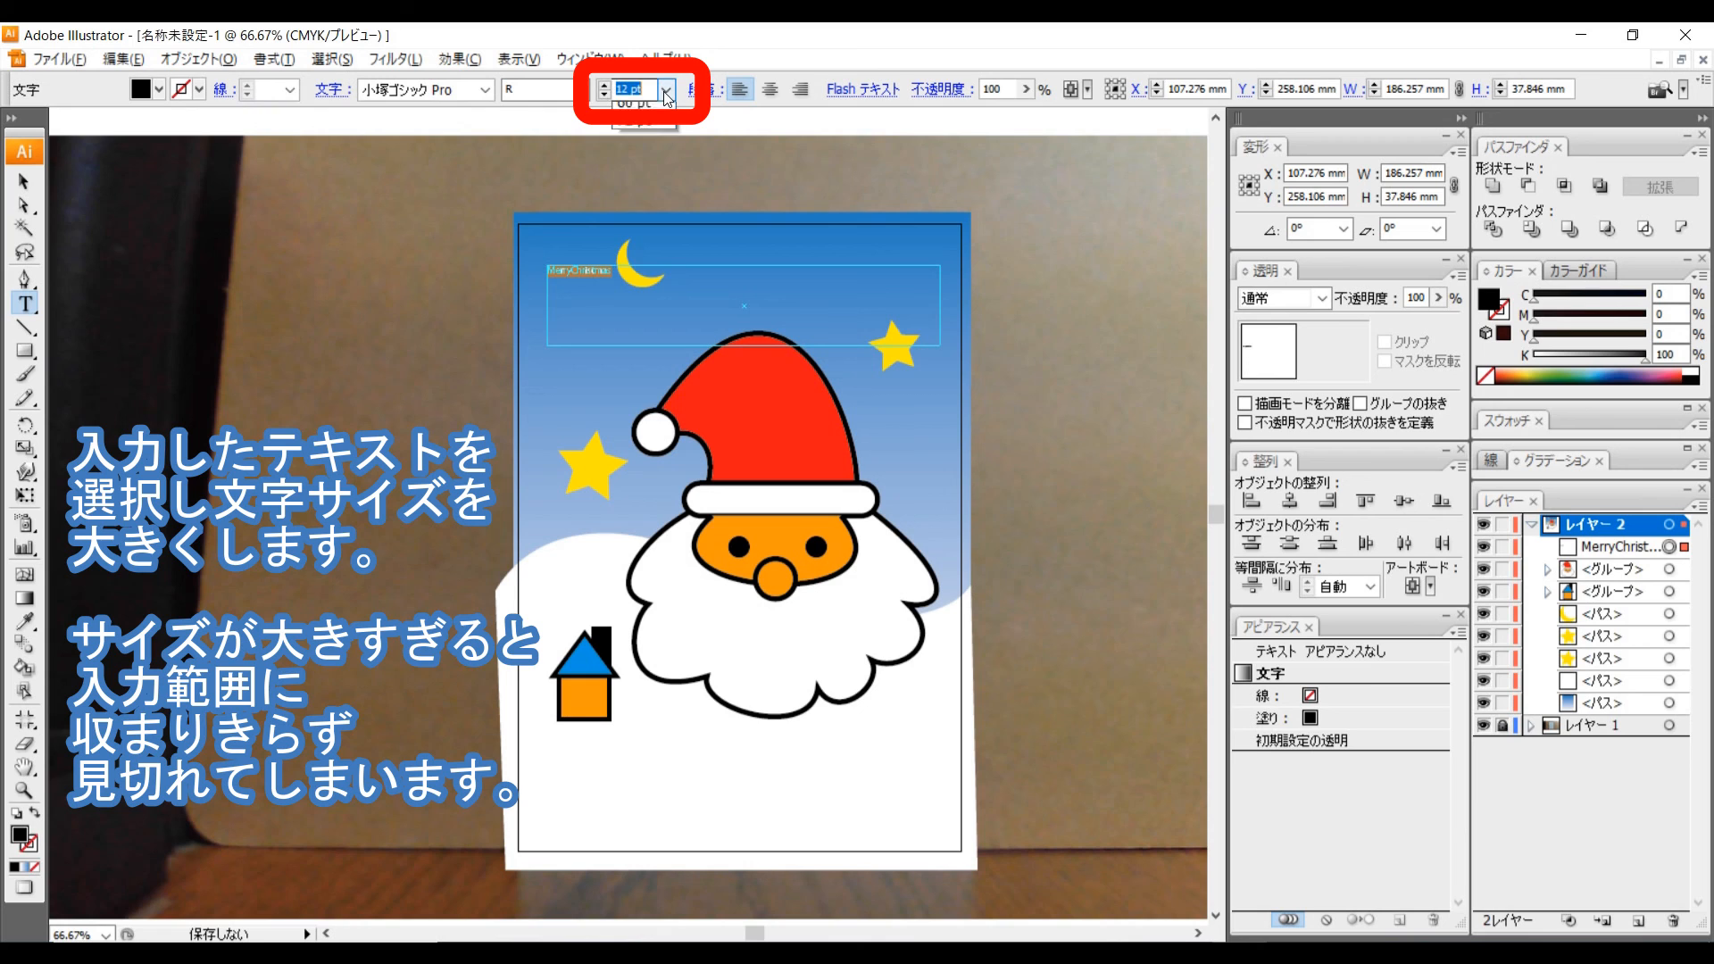
left_click(640, 396)
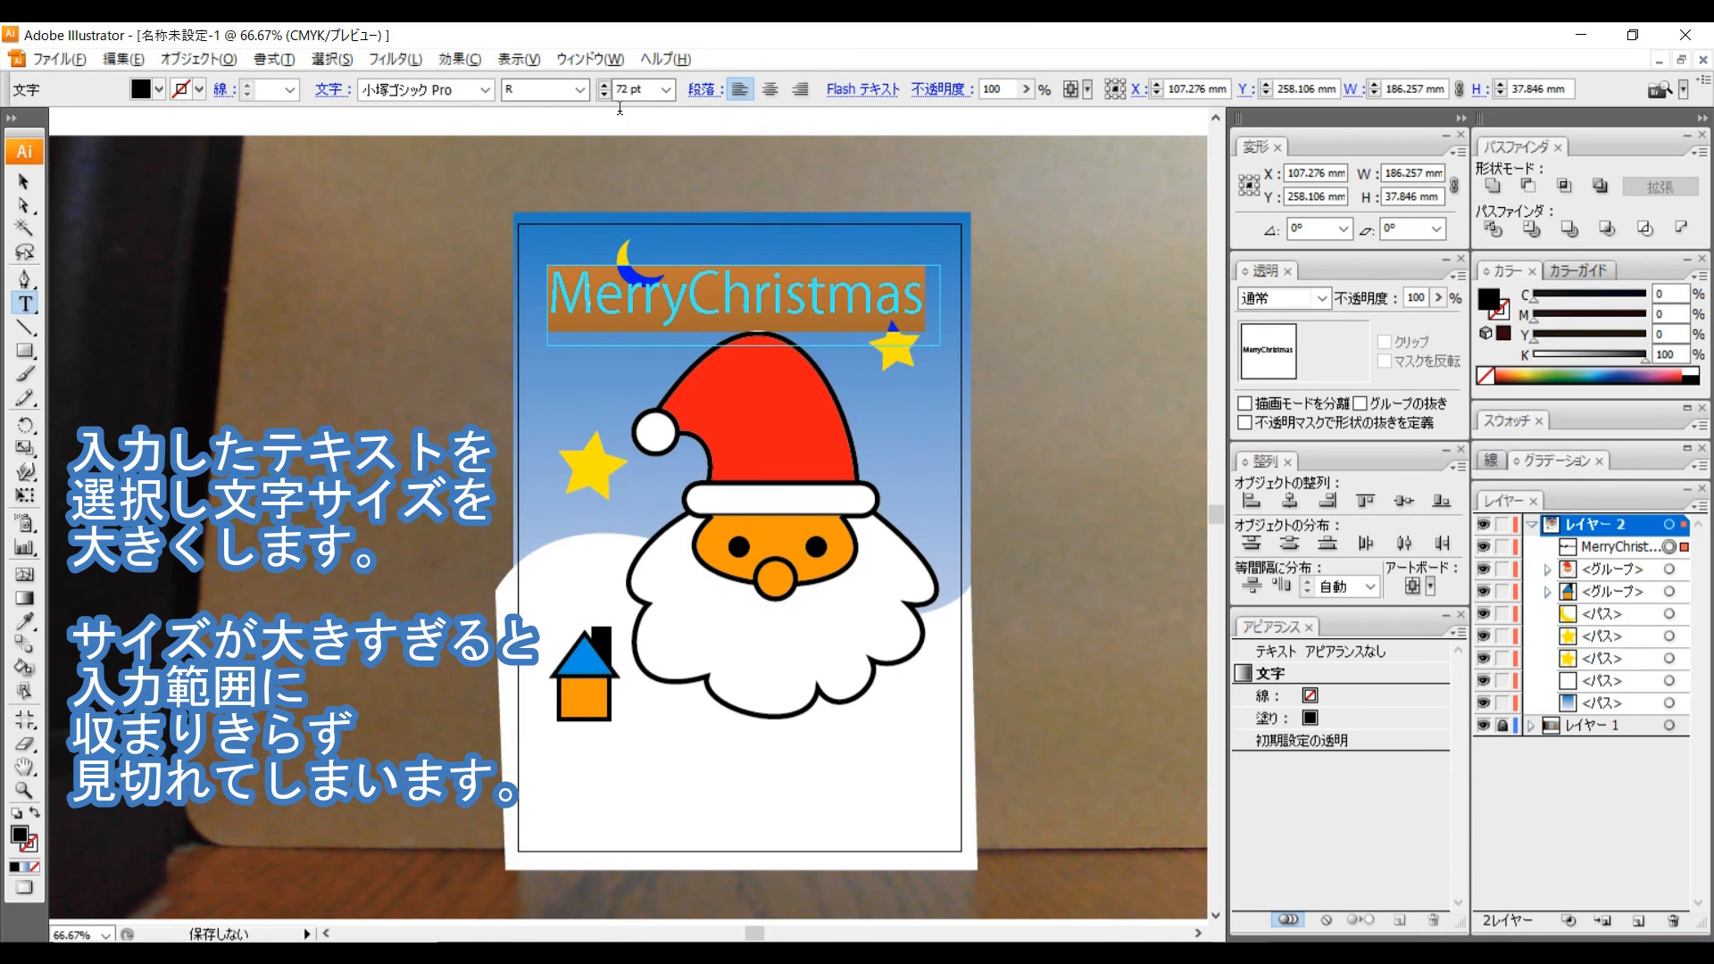
left_click(654, 89)
type("75")
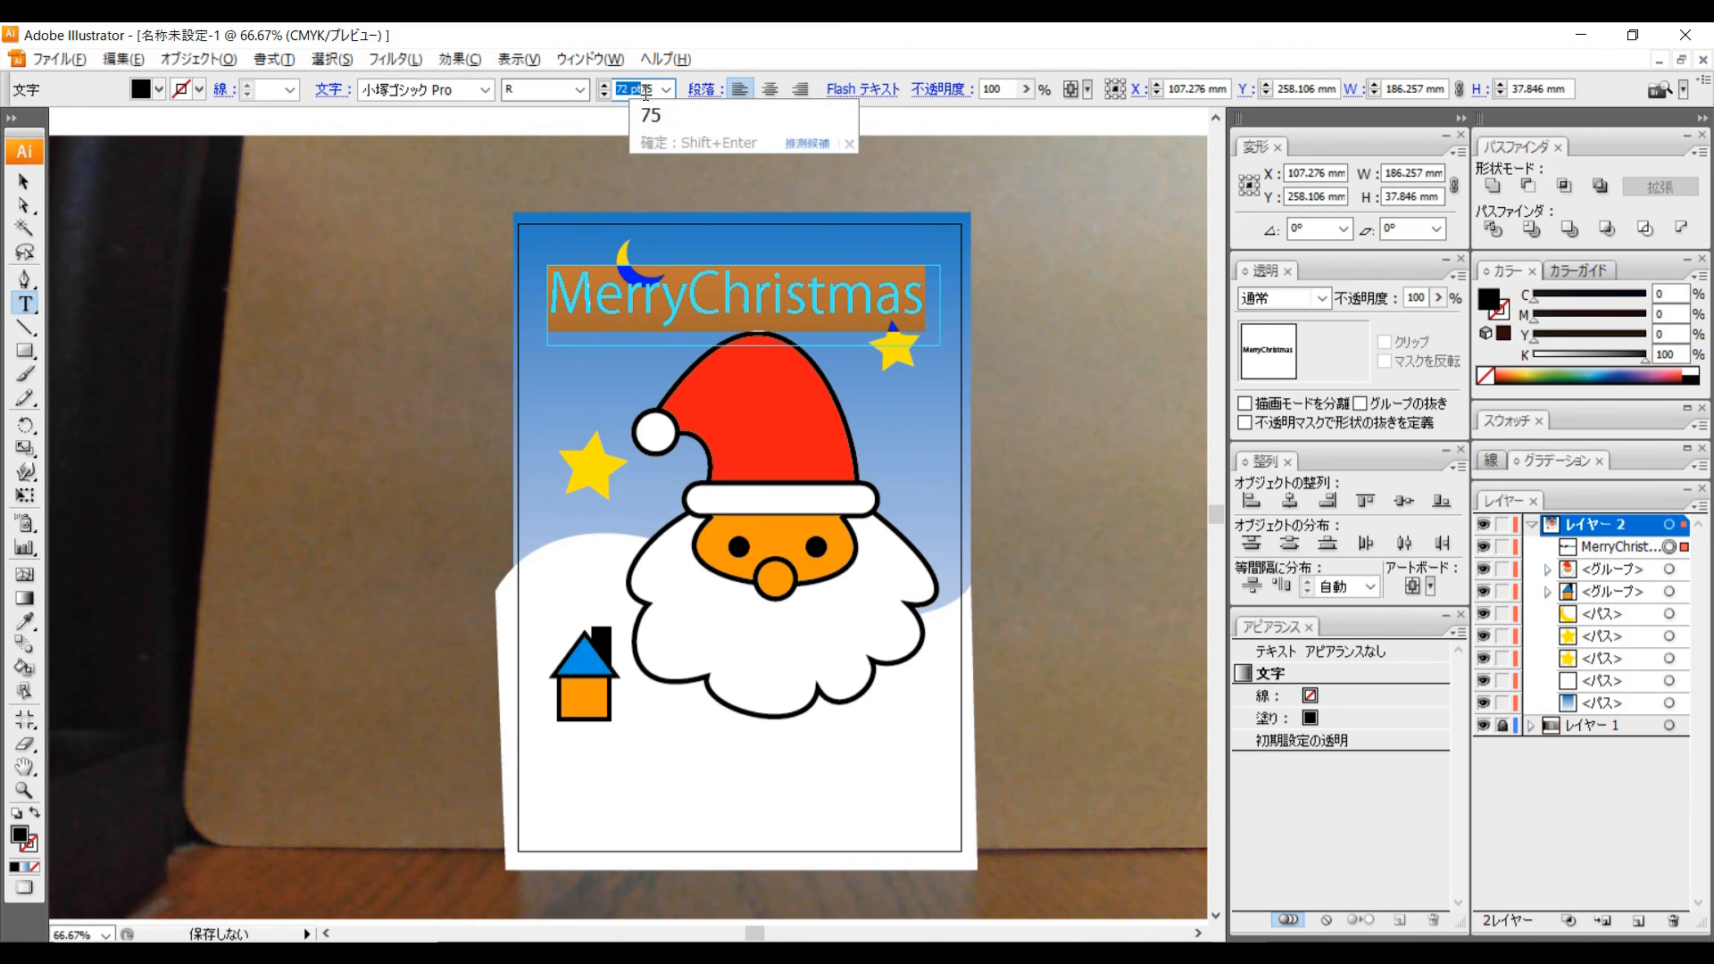
key("Return")
key("Return")
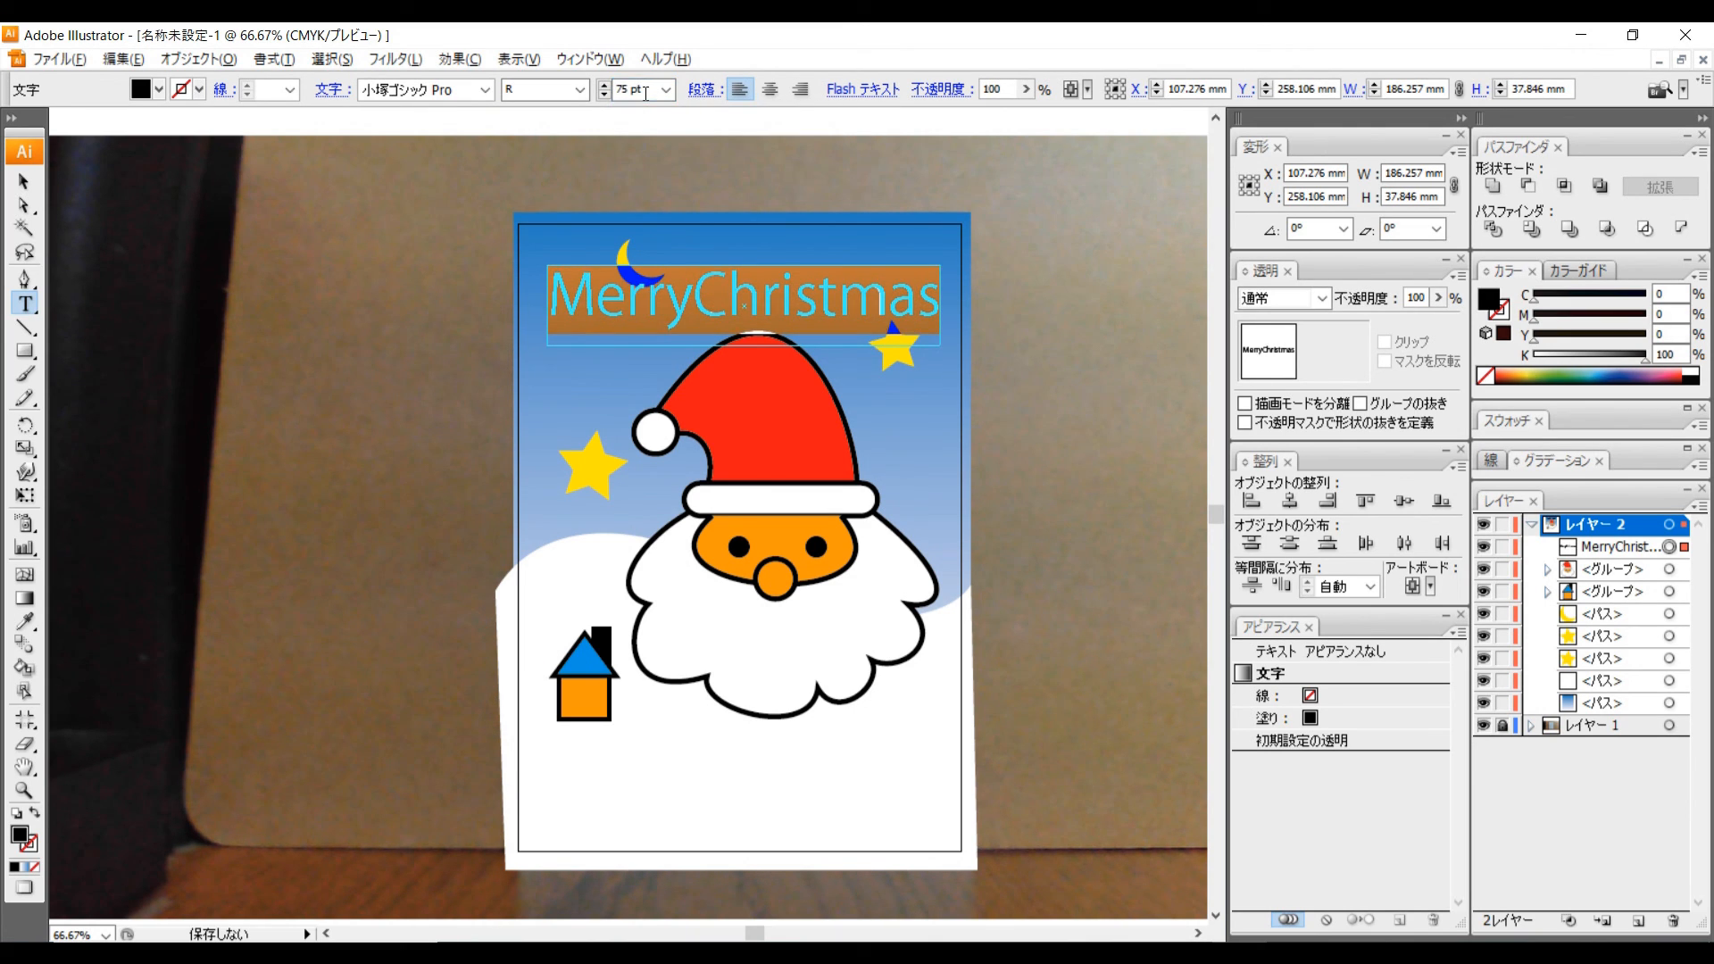
Move the MerryChristmas text slightly down and to the left in the sky and fill it with the white swatch.
left_click(24, 181)
left_click(361, 280)
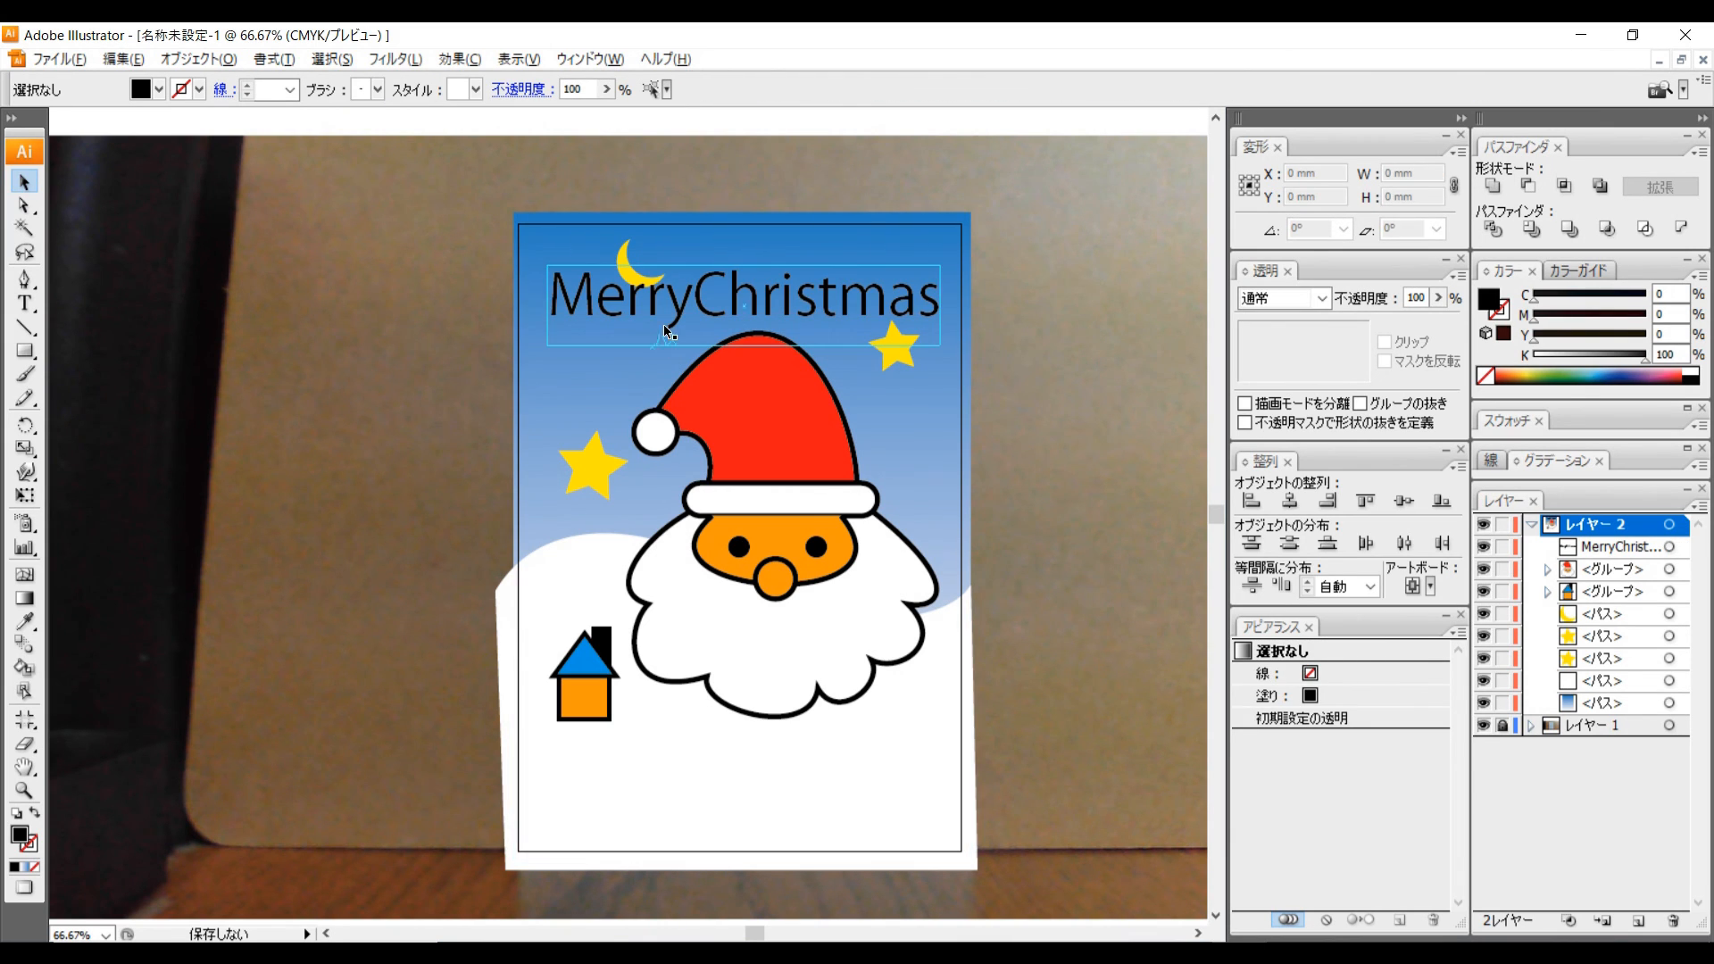
left_click_drag(682, 303, 675, 315)
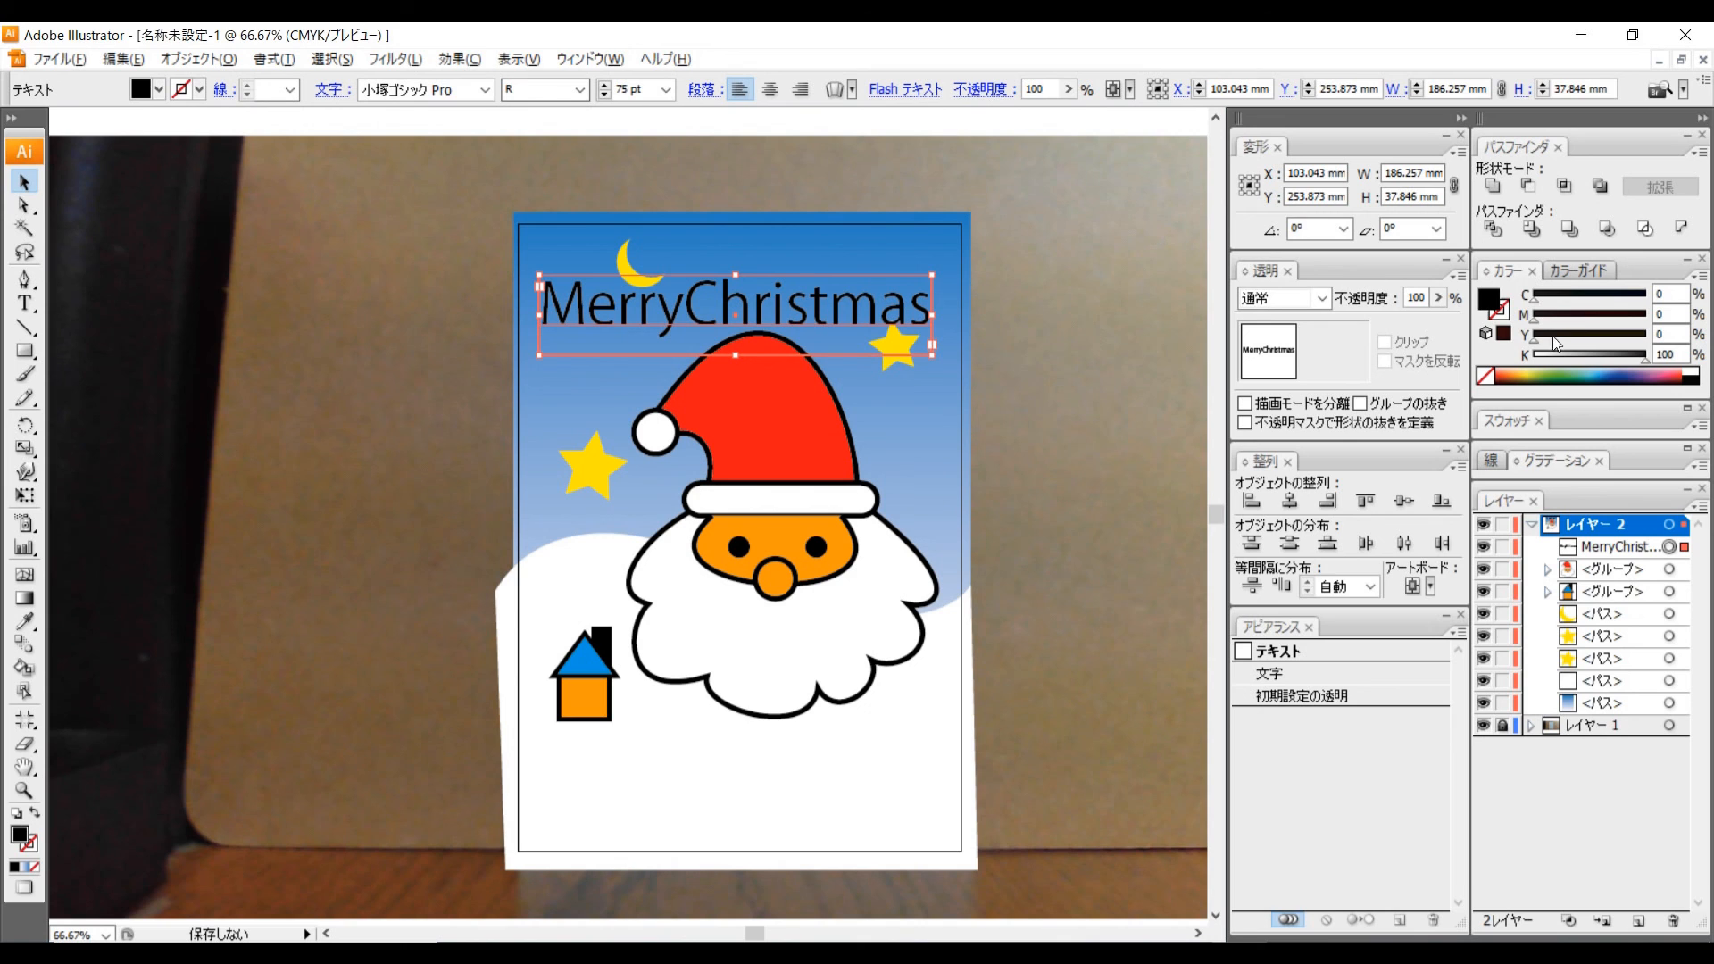
left_click(1686, 408)
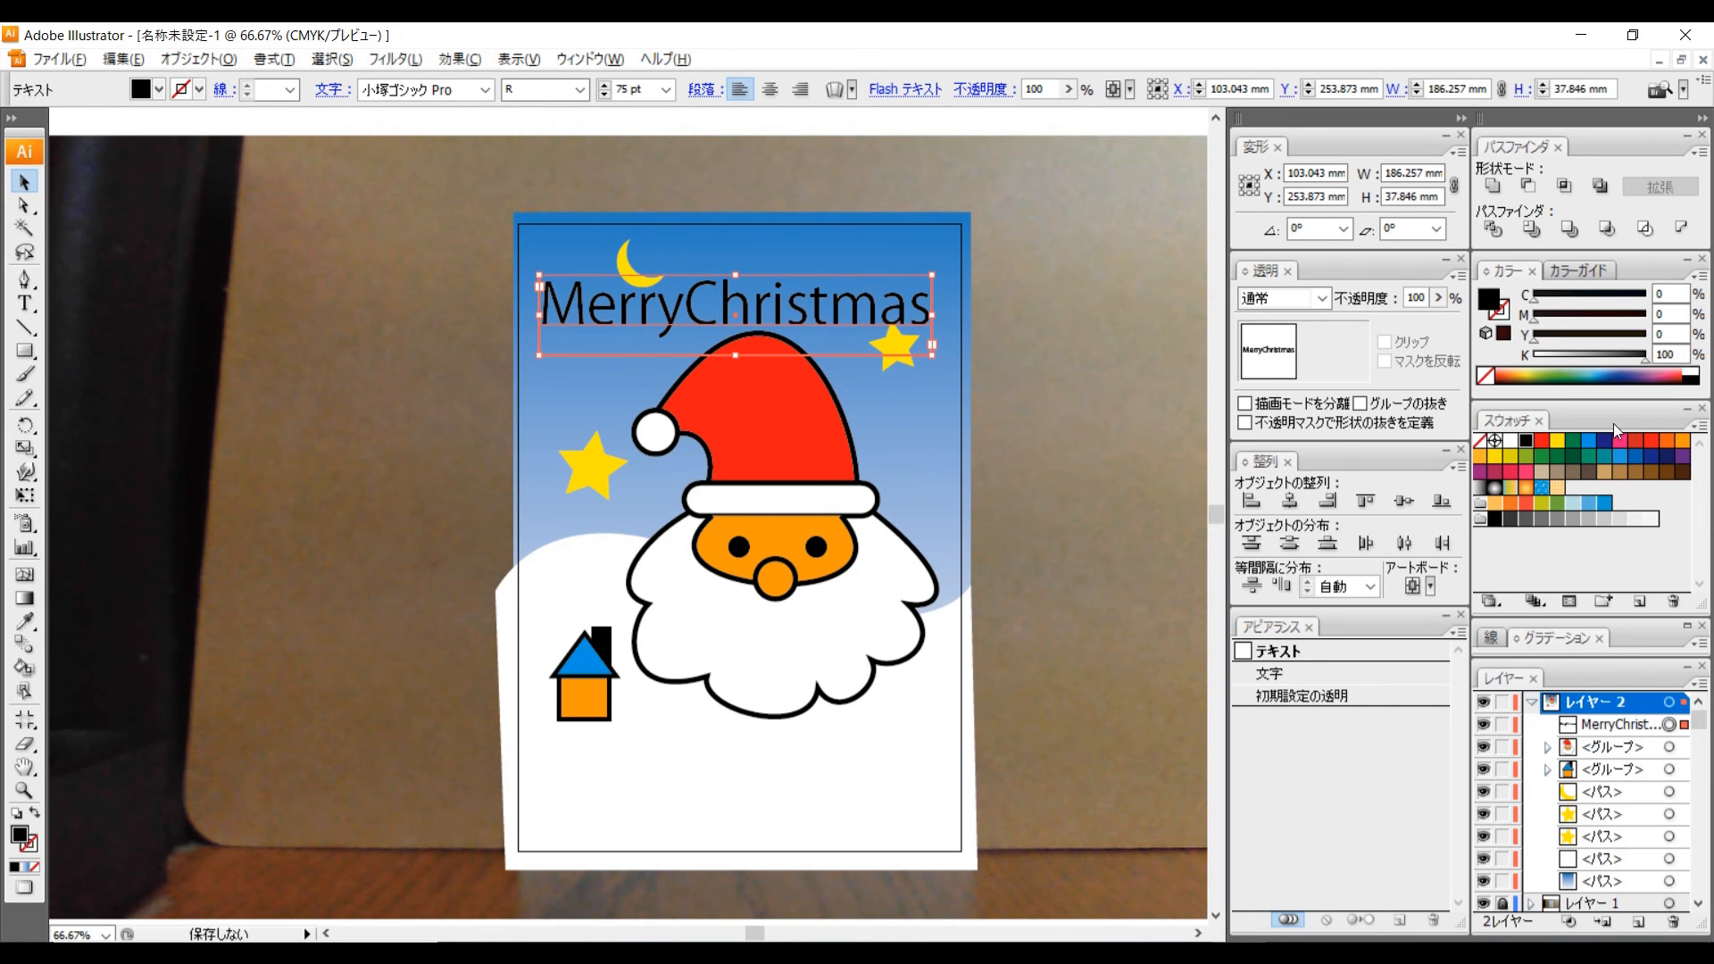
left_click(1509, 440)
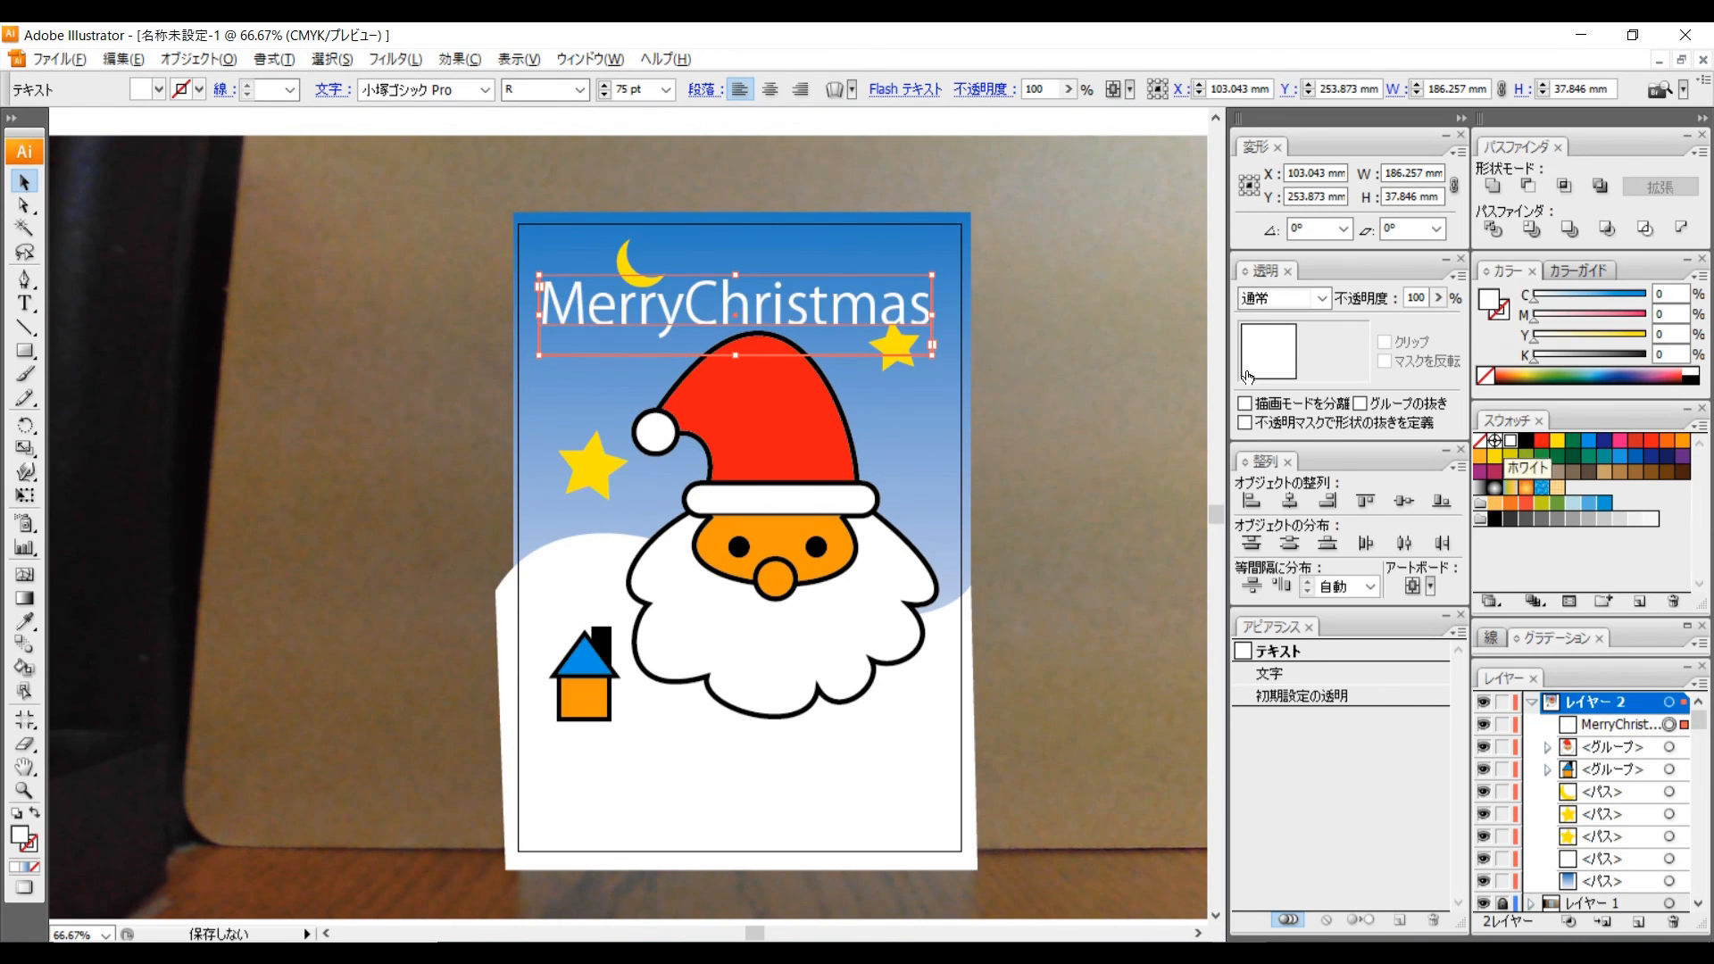
Apply the Flag warp effect with its default settings to the MerryChristmas text and deselect it.
left_click(460, 59)
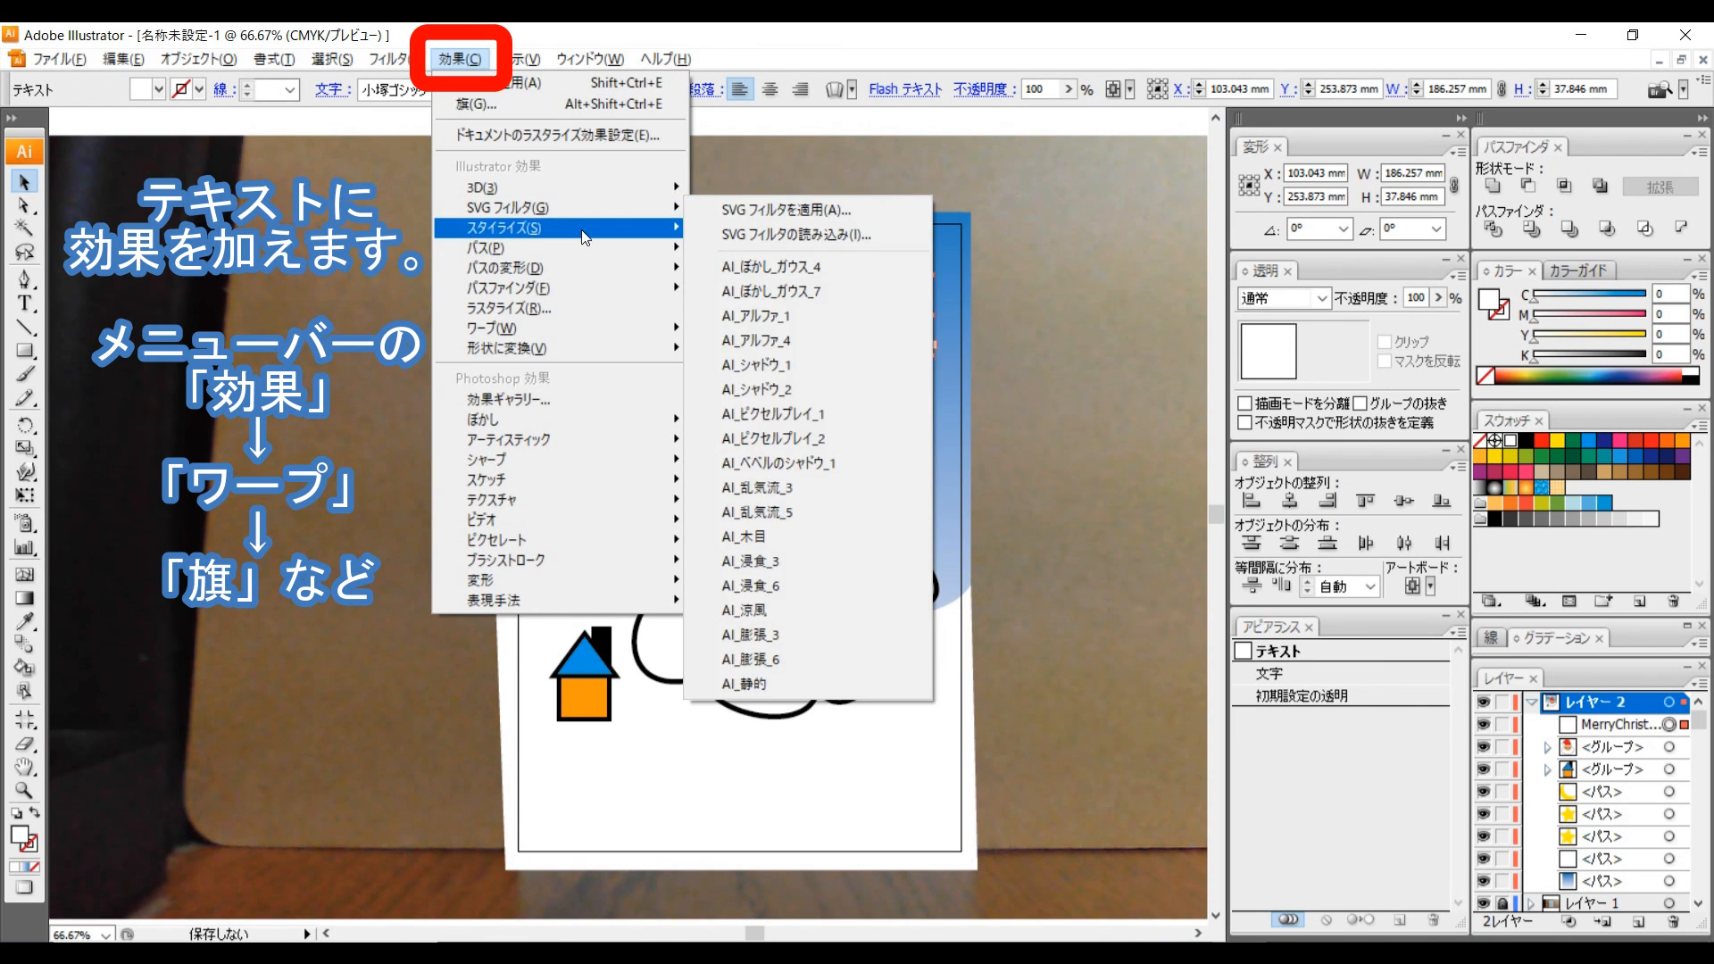
mouse_move(630, 328)
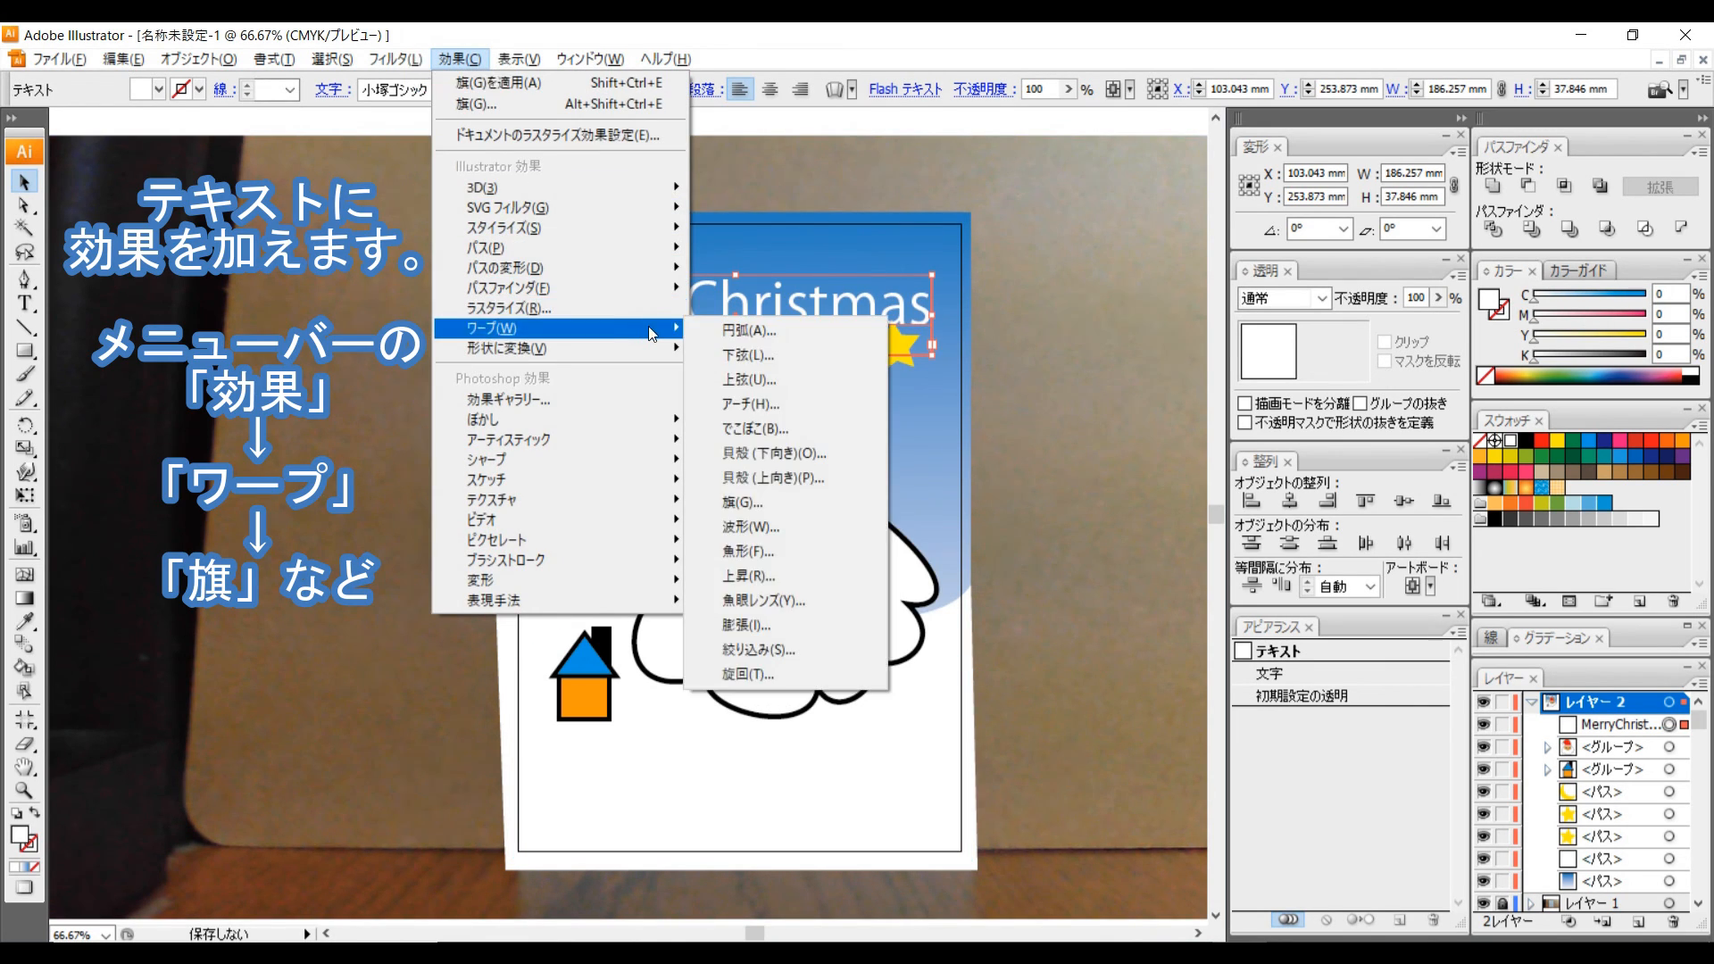
left_click(816, 500)
left_click(1048, 378)
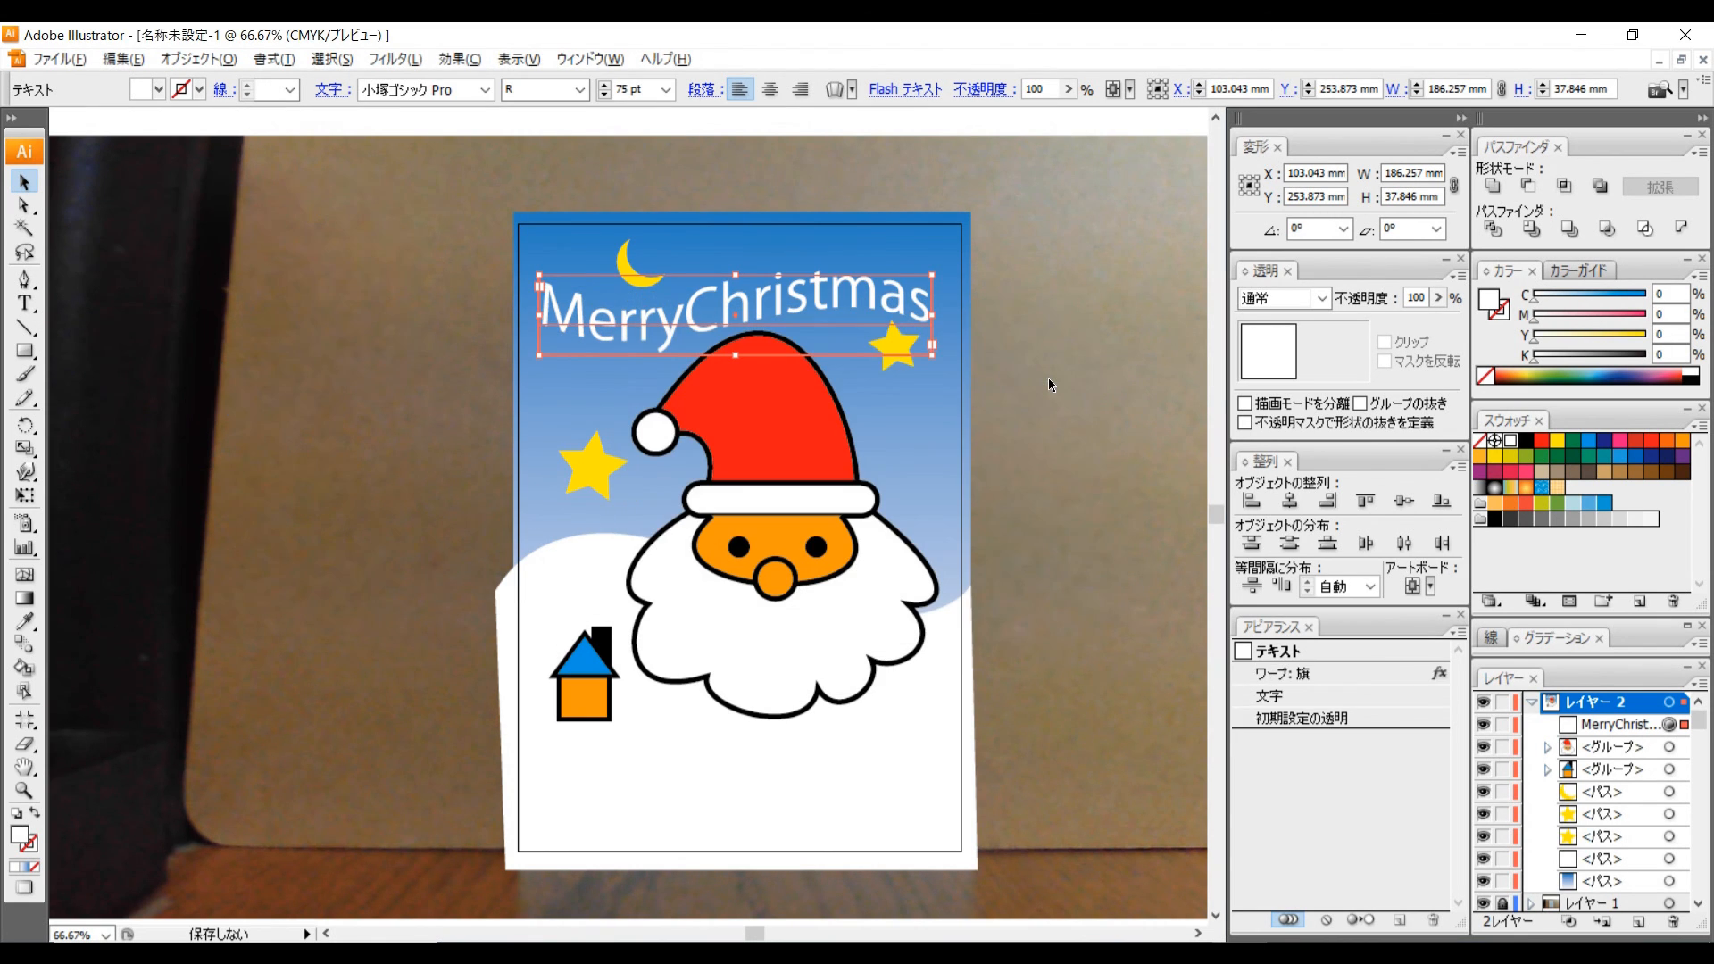
left_click(1123, 375)
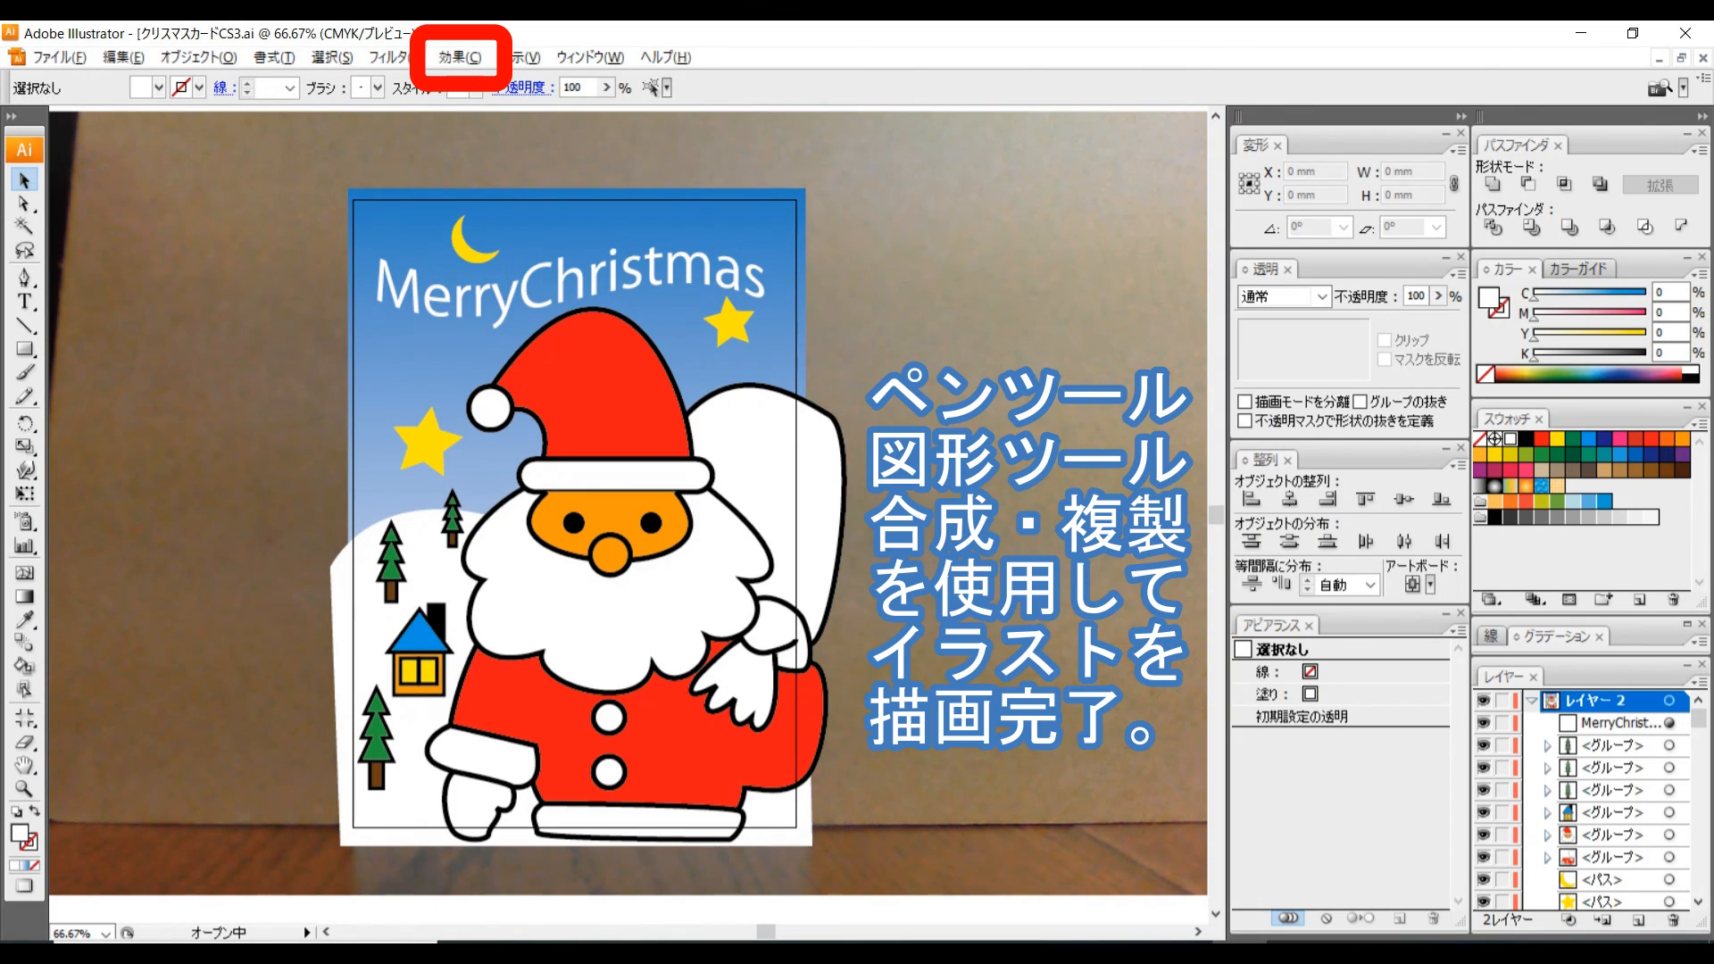
Toggle the visibility of the three tree groups and the text in Layer 2 to check which object each entry holds.
left_click(1483, 747)
left_click(1479, 772)
left_click(1481, 771)
left_click(1483, 790)
left_click(1483, 790)
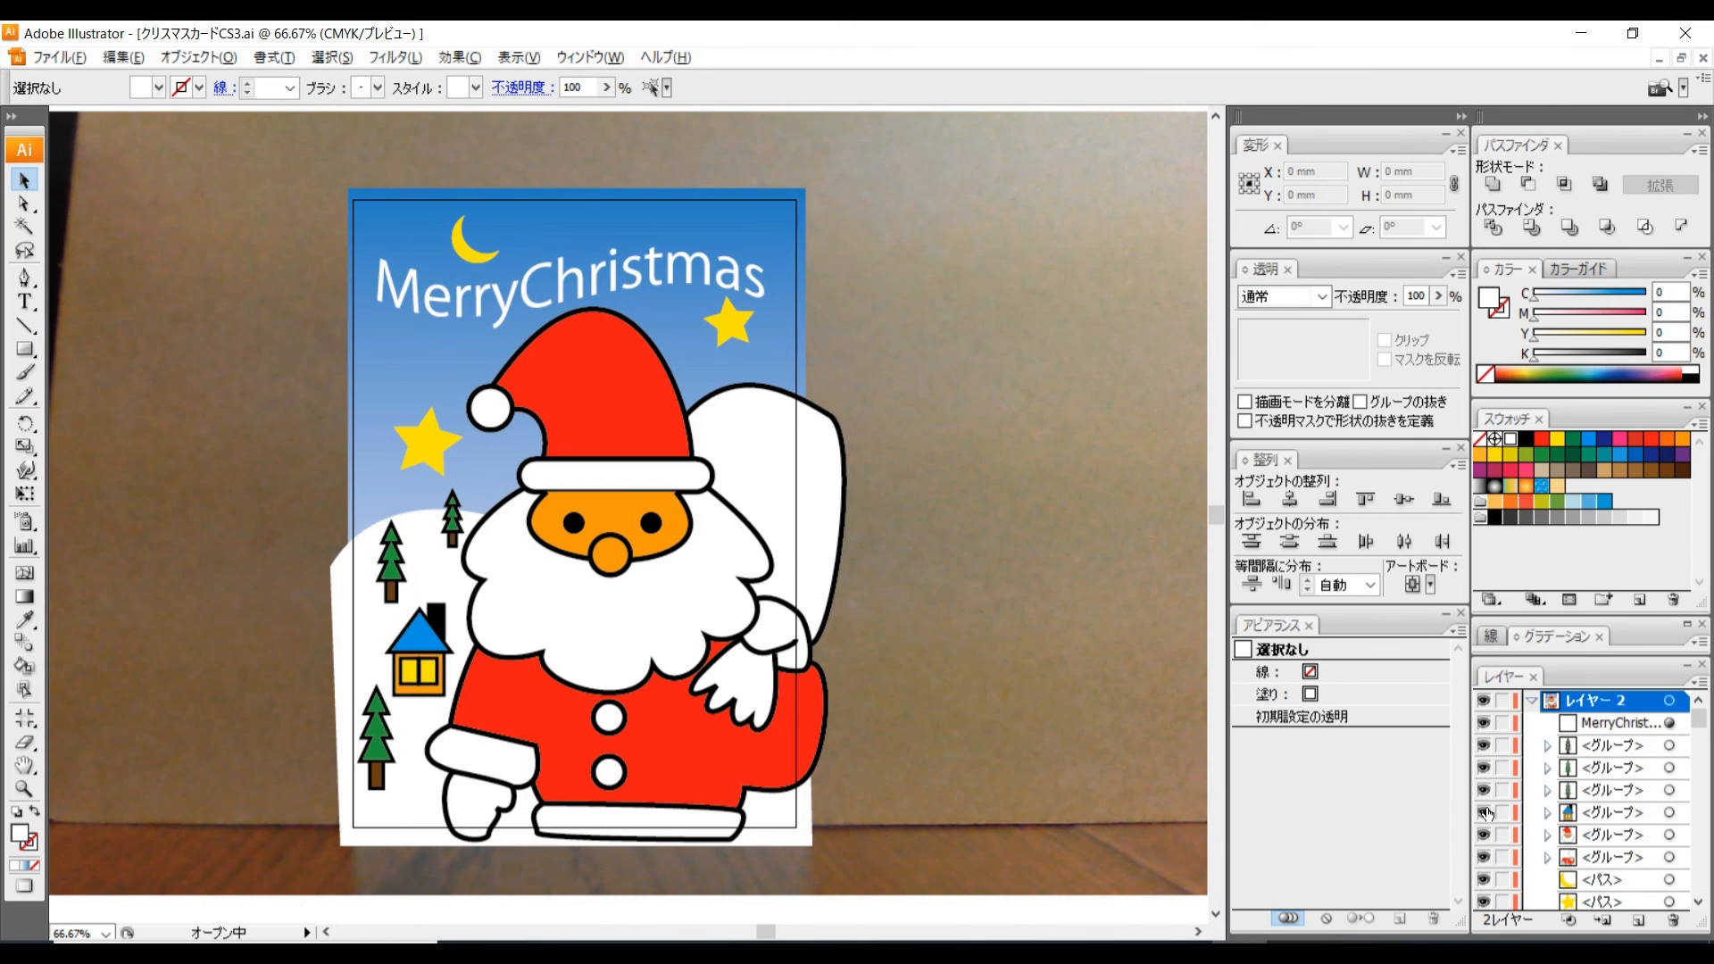
left_click(1483, 724)
left_click(1482, 723)
Change the MerryChristmas font to Palatino Linotype and widen its text area to the right so the whole greeting fits.
left_click(660, 264)
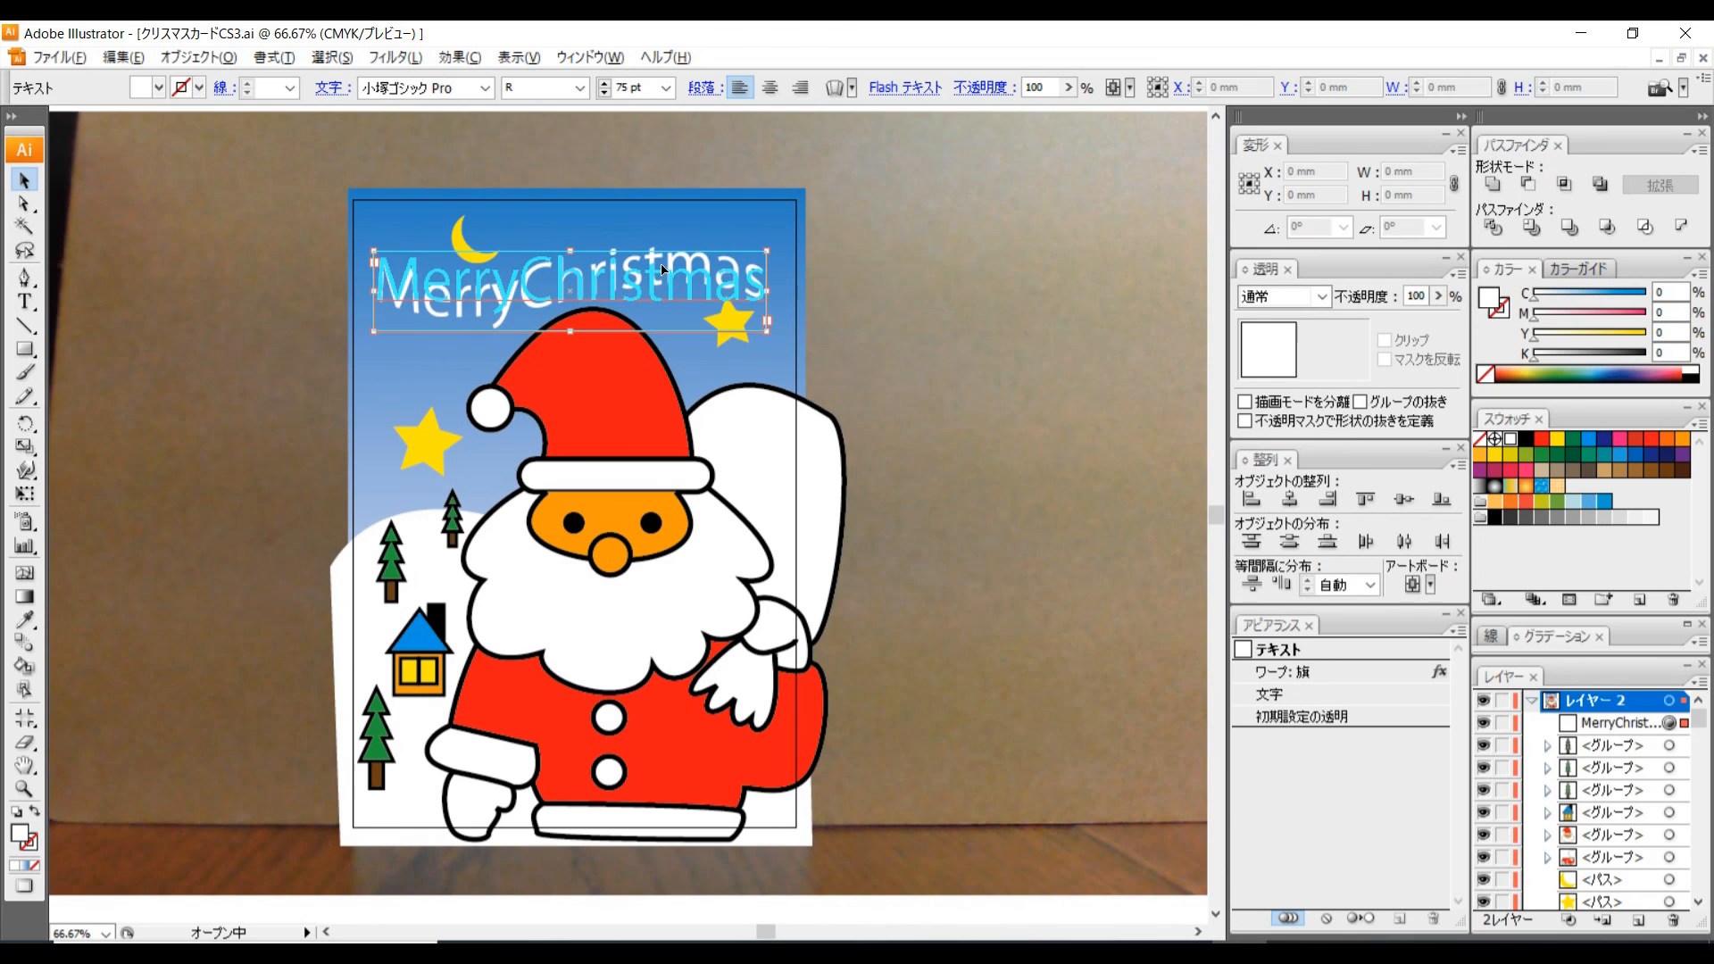
left_click(485, 87)
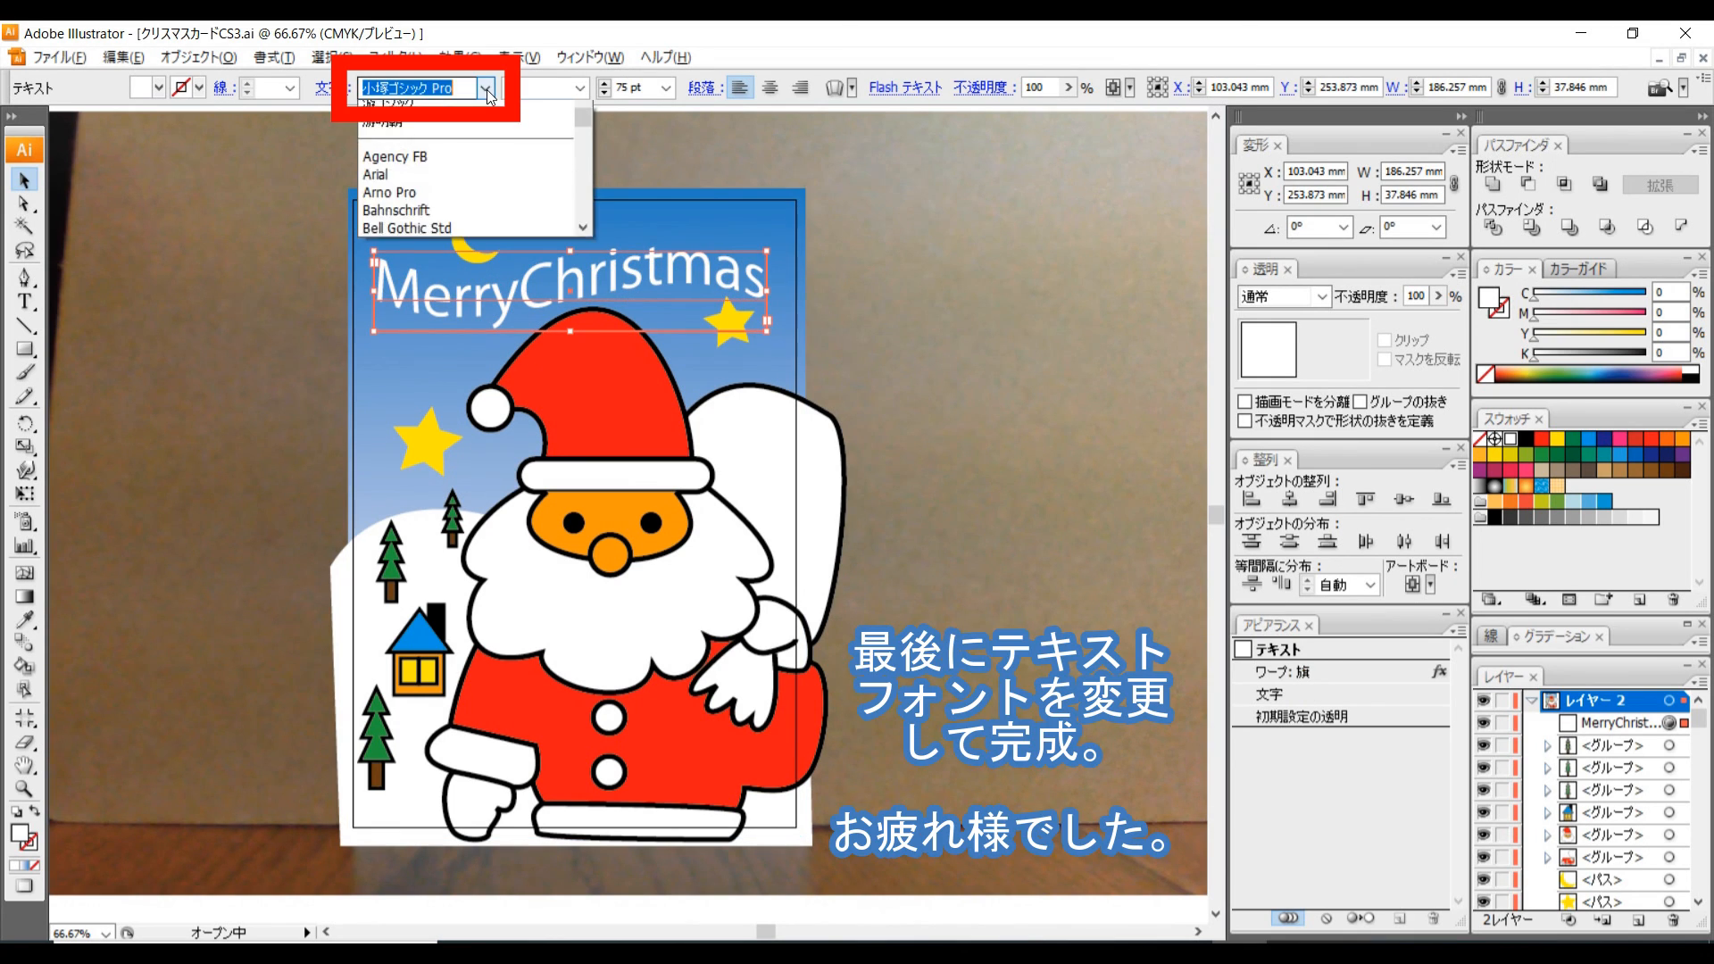
left_click_drag(586, 159, 582, 212)
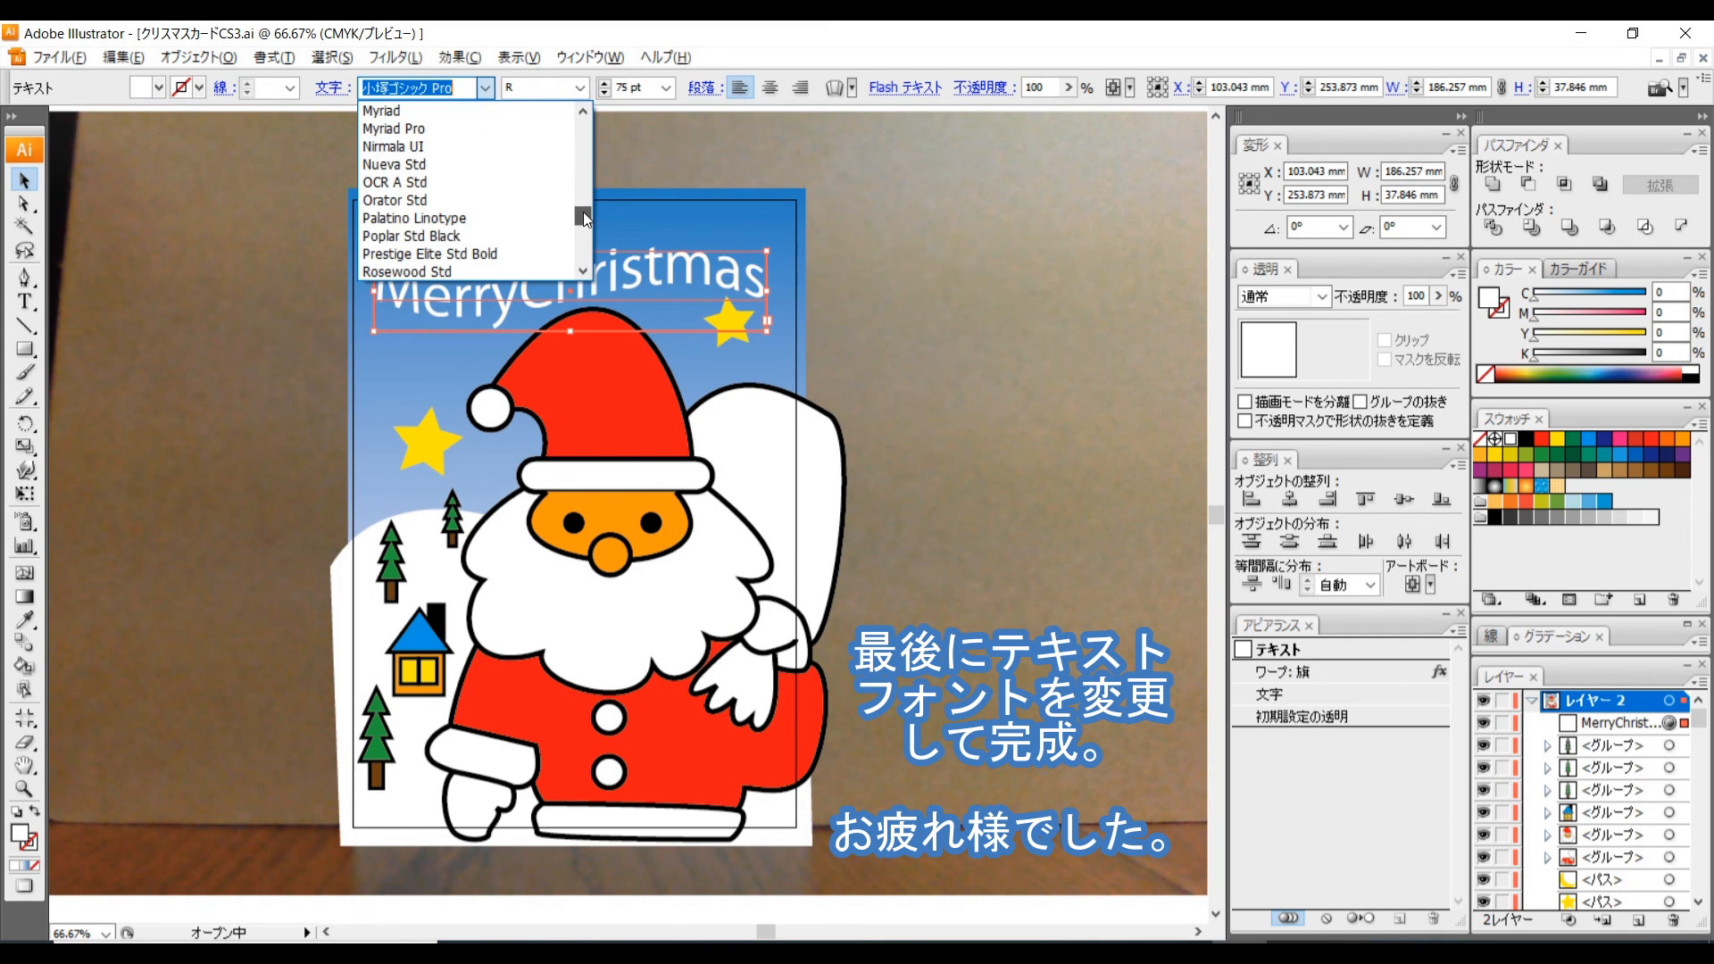
left_click(523, 211)
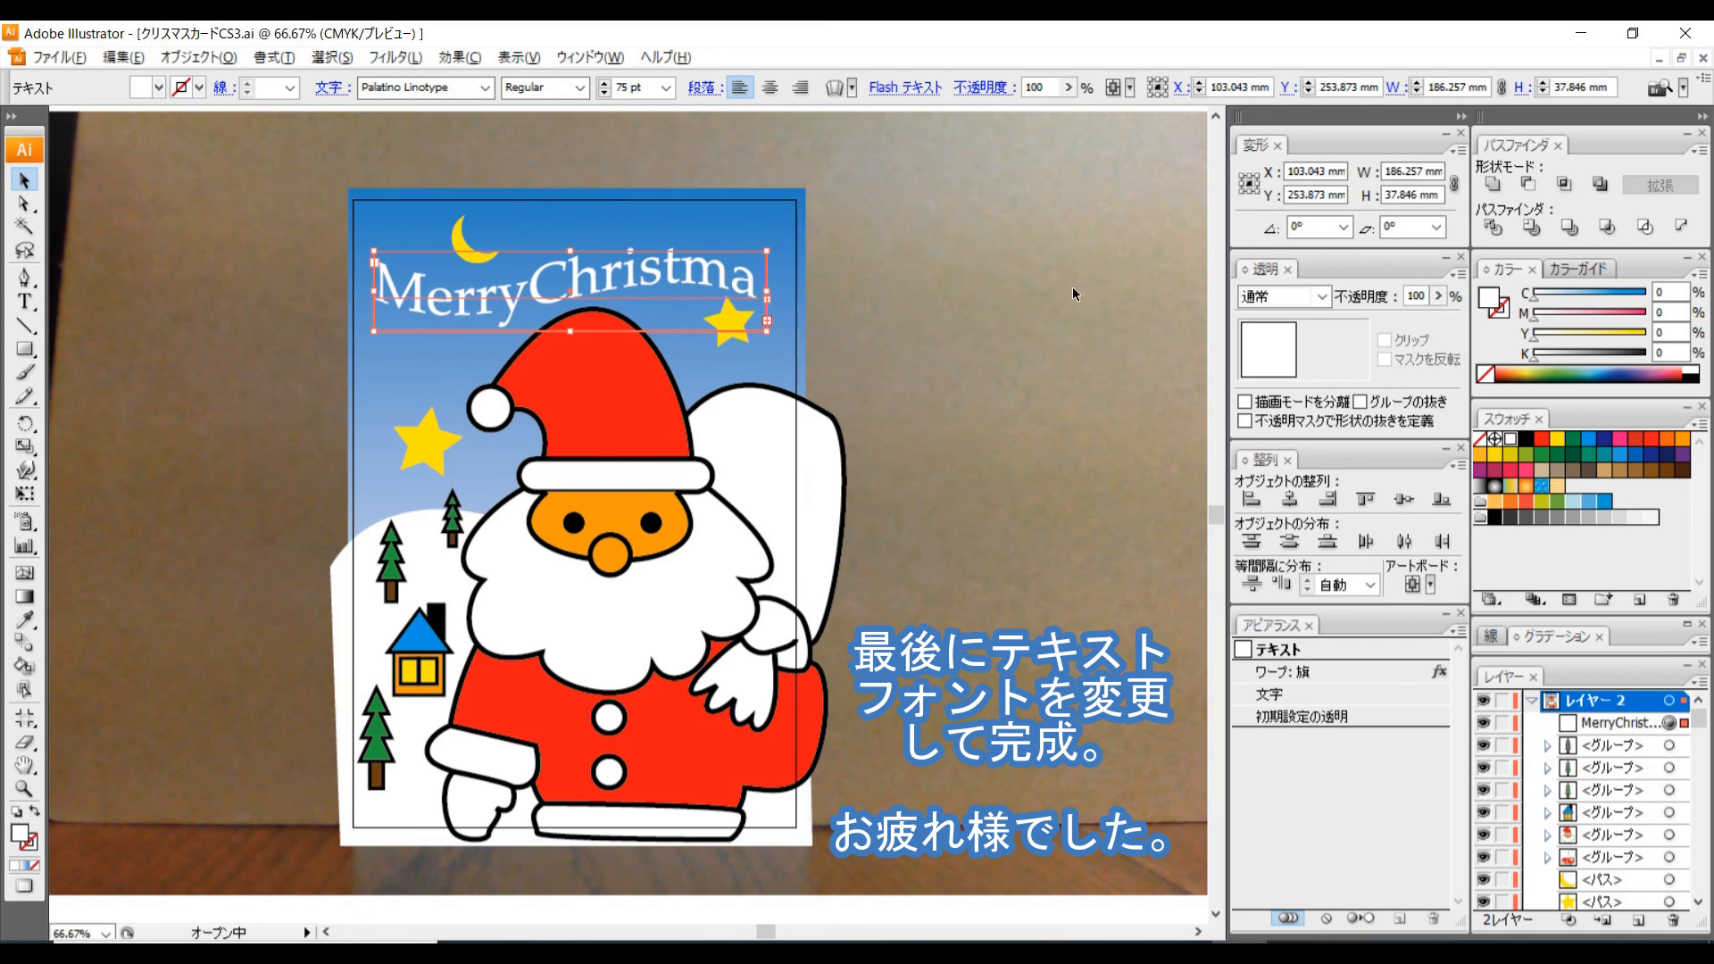
left_click_drag(767, 288, 790, 294)
left_click(966, 292)
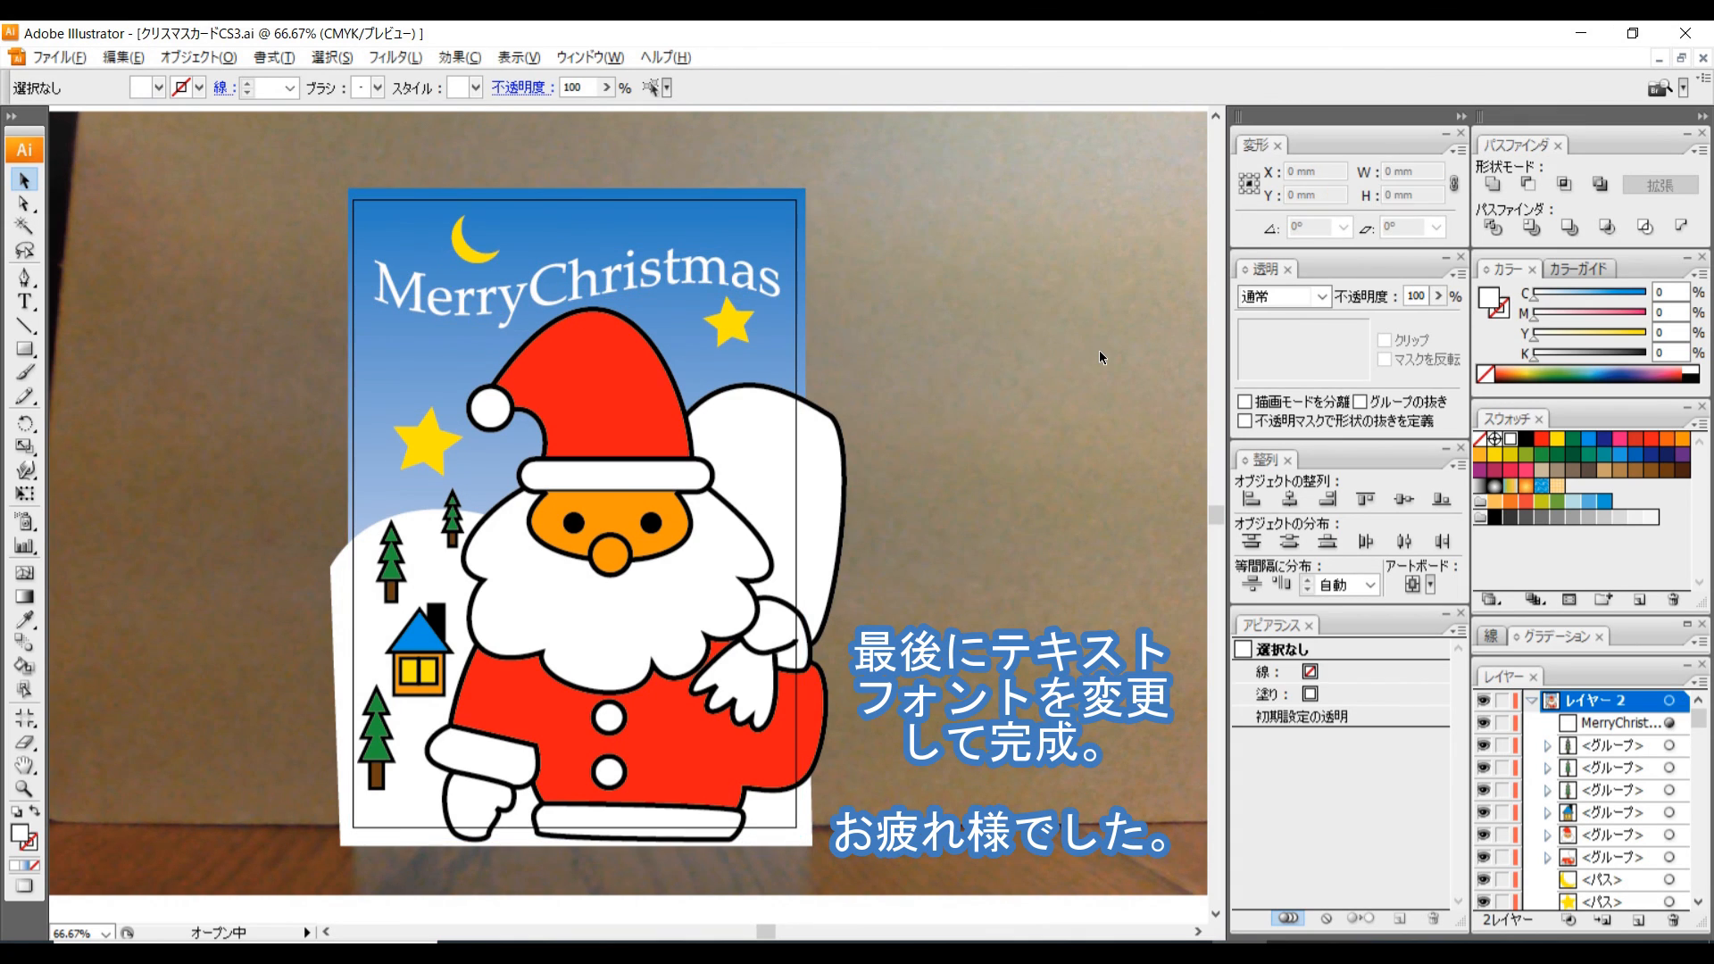
Collapse Layer 2 and hide Layer 1 with the reference photo.
left_click(1532, 699)
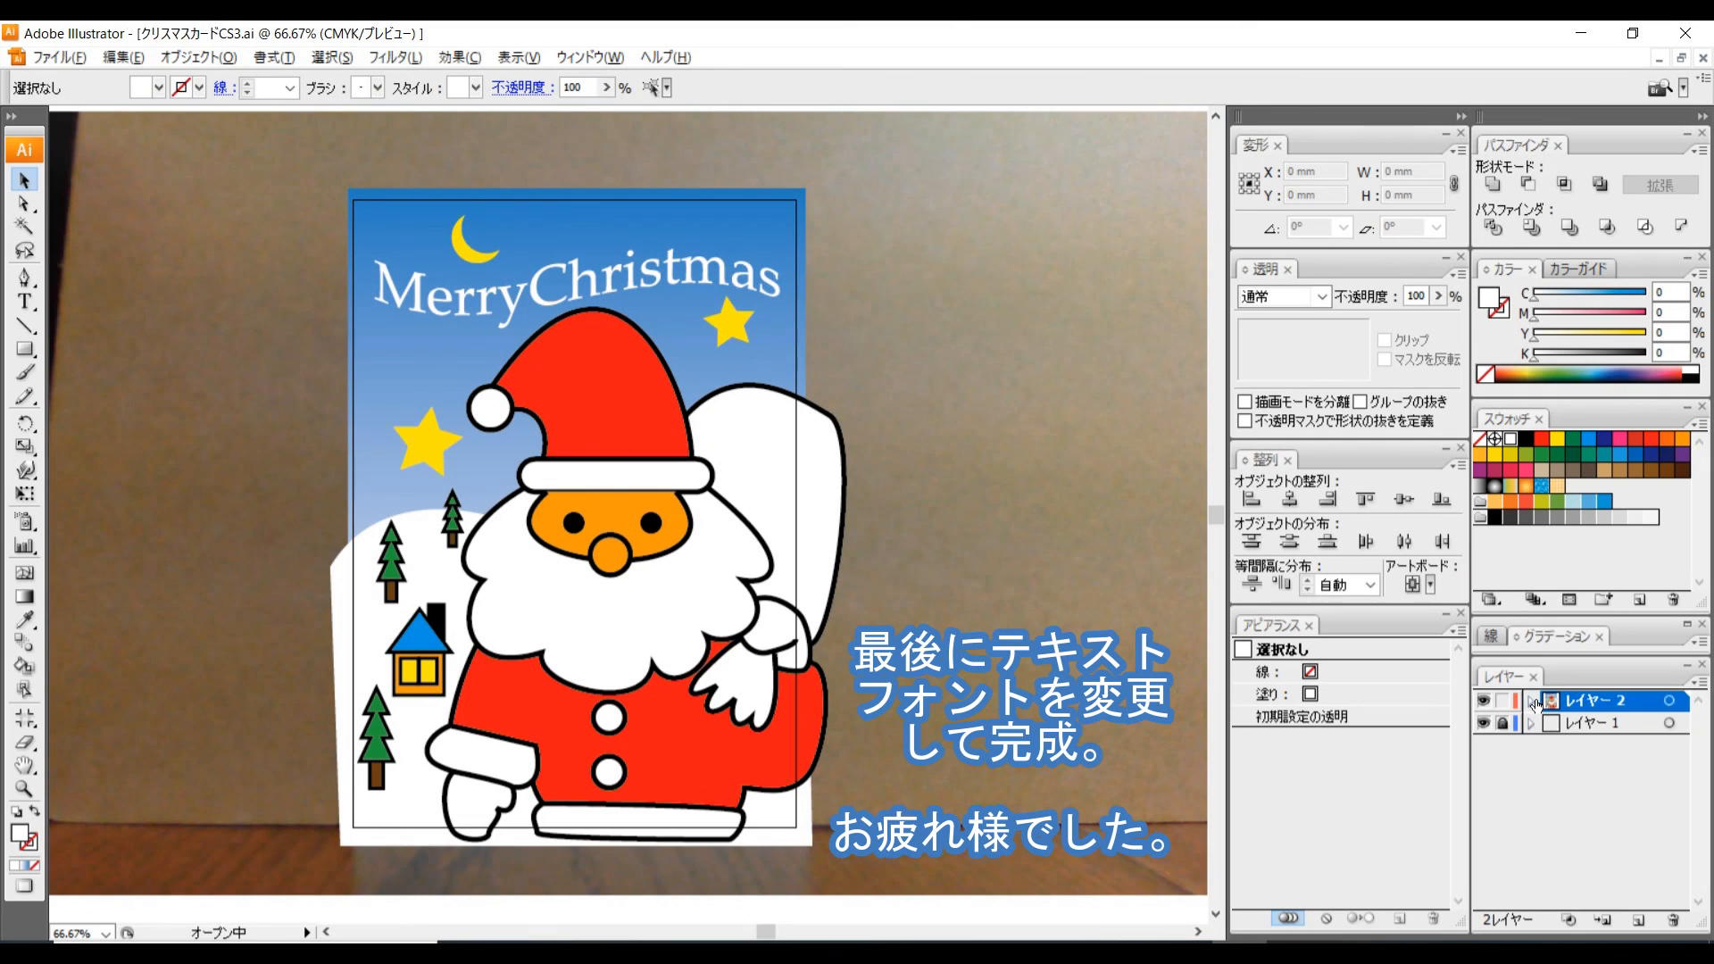
left_click(1484, 724)
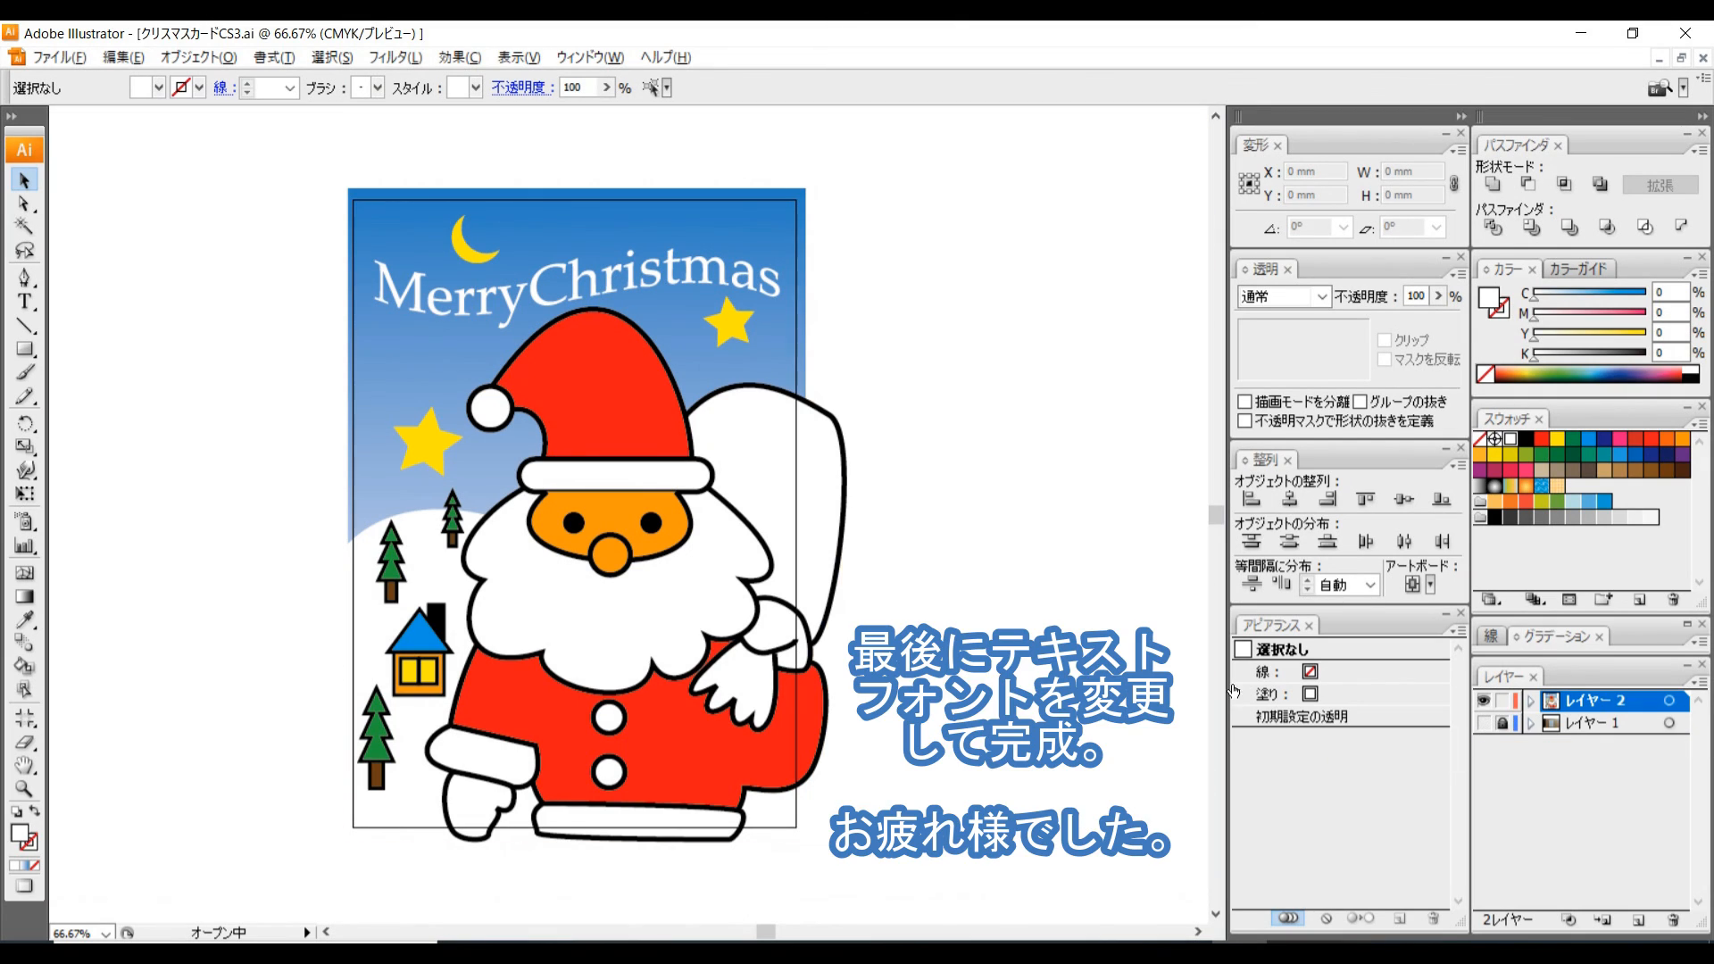